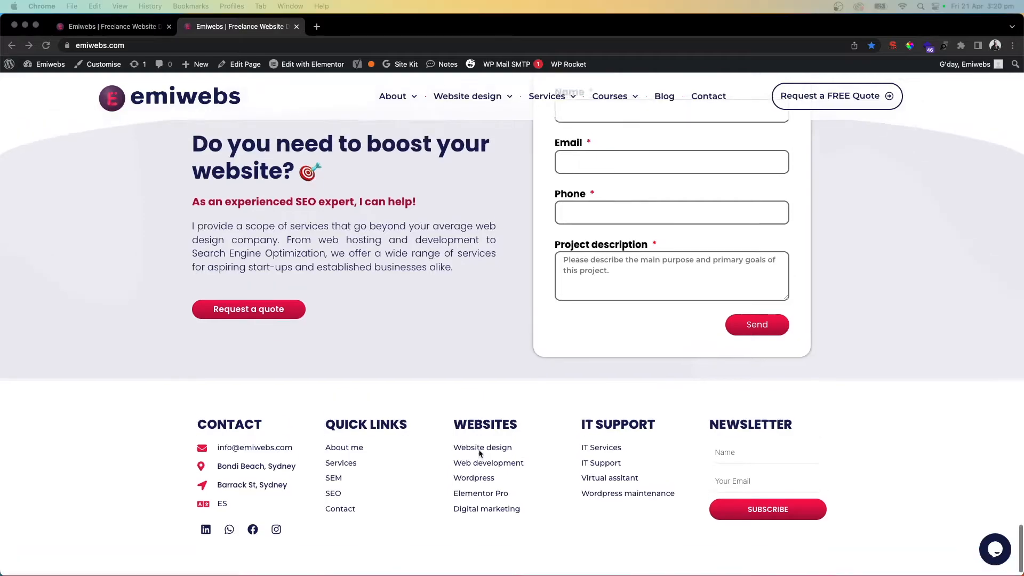
Open the WordPress dashboard of the Emiwebs site in the first browser tab.
{"action": "scroll", "coordinate": [485, 451], "scroll_direction": "down", "scroll_amount": 1}
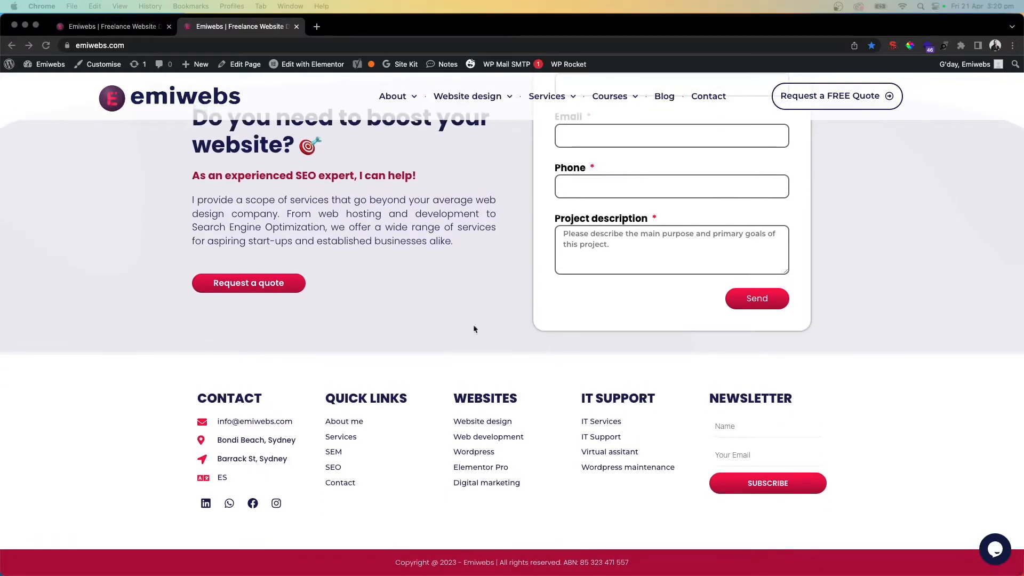
{"action": "left_click", "coordinate": [134, 28]}
{"action": "mouse_move", "coordinate": [48, 64]}
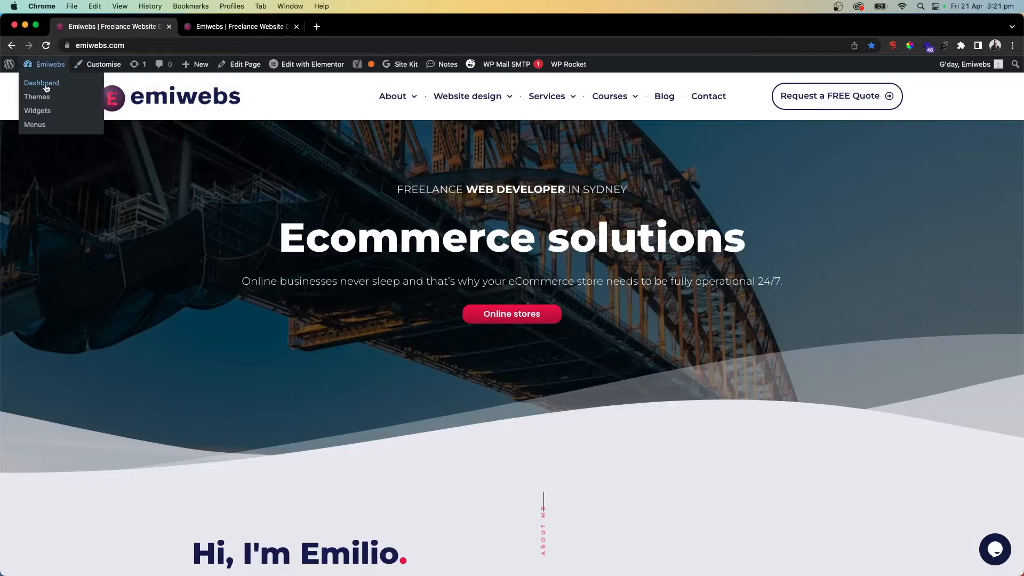
{"action": "left_click", "coordinate": [42, 83]}
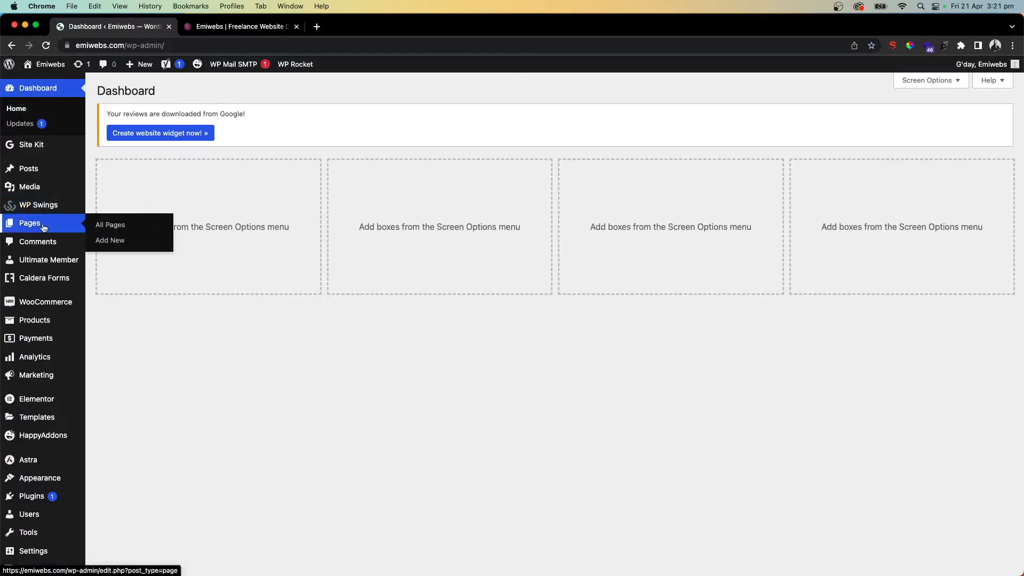
Open Elementor's Theme Builder and add a new footer template.
{"action": "scroll", "coordinate": [43, 229], "scroll_direction": "down", "scroll_amount": 3}
{"action": "mouse_move", "coordinate": [39, 329]}
{"action": "scroll", "coordinate": [40, 329], "scroll_direction": "up", "scroll_amount": 5}
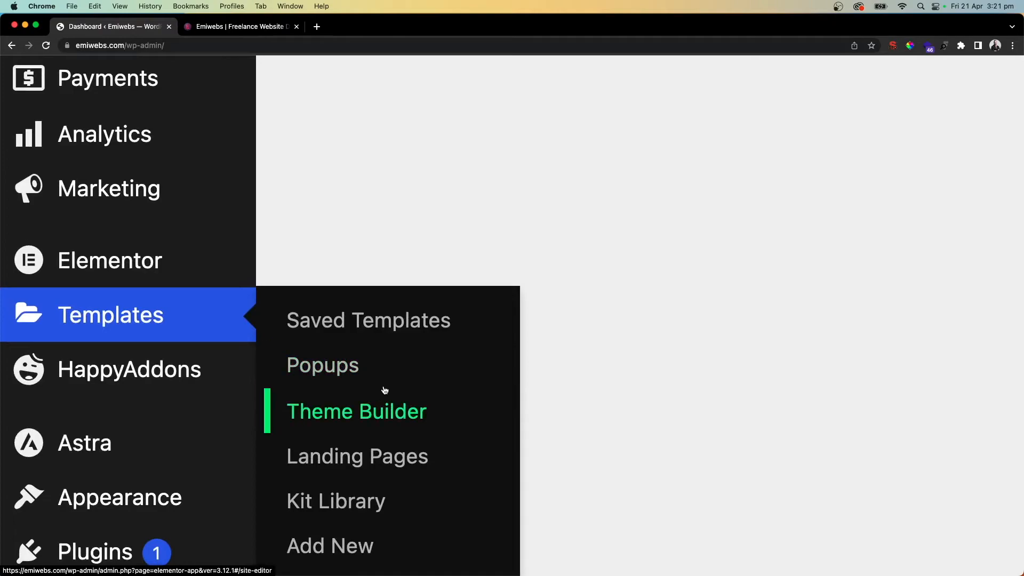
{"action": "left_click", "coordinate": [382, 415]}
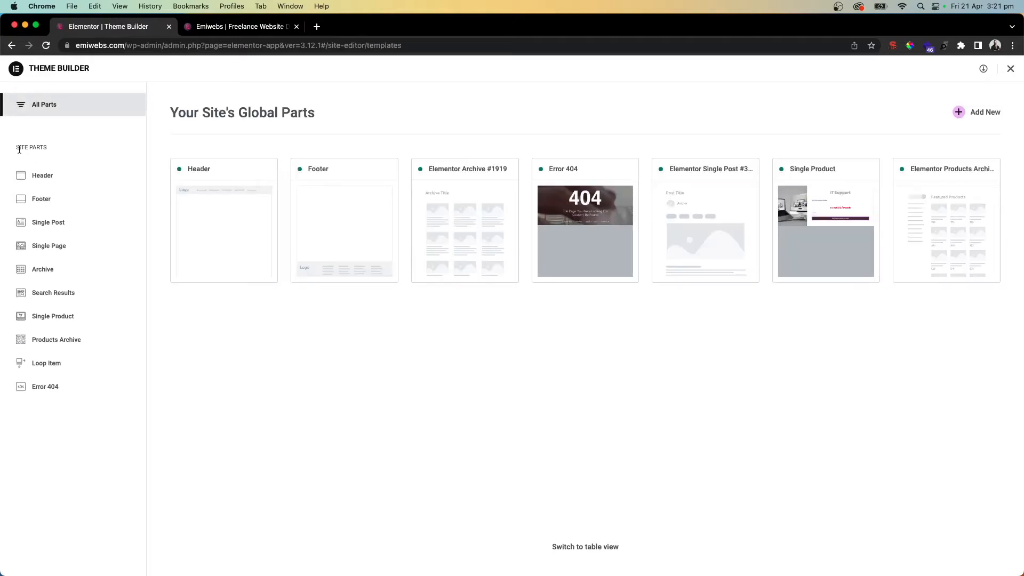
{"action": "left_click", "coordinate": [39, 202]}
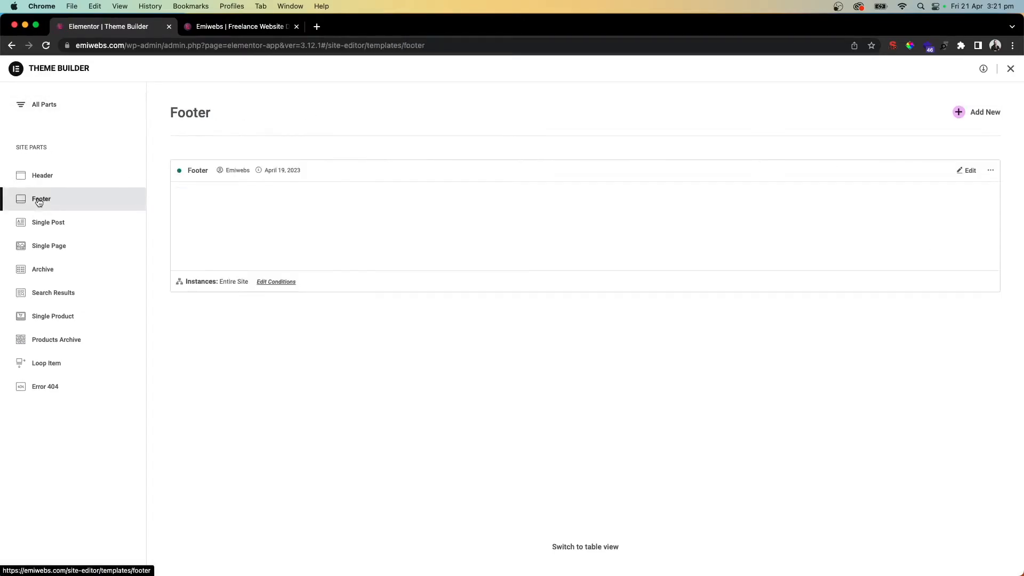
{"action": "left_click", "coordinate": [986, 114]}
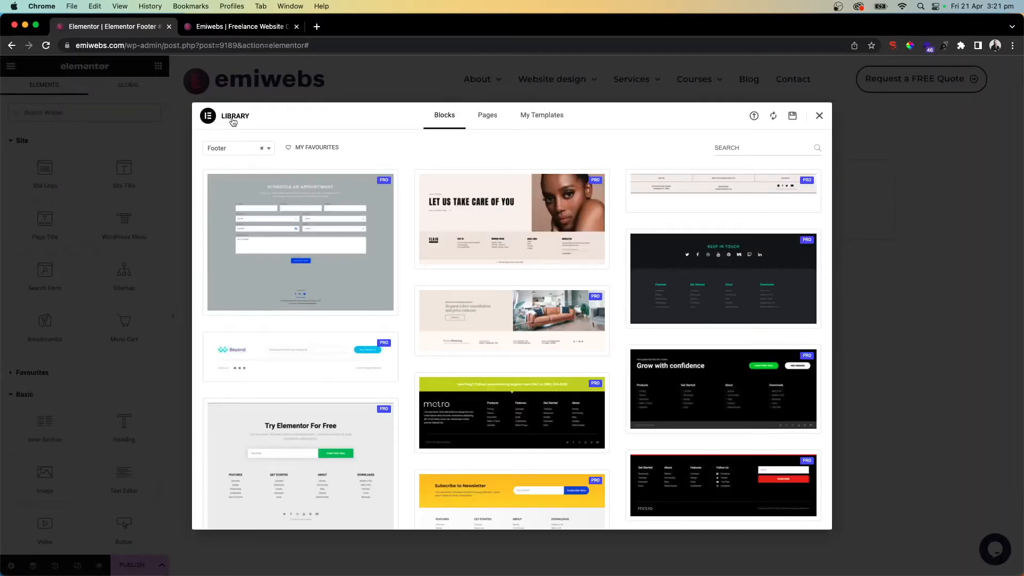
Look through the ready-made footer blocks in the library and close it without inserting one.
{"action": "scroll", "coordinate": [440, 240], "scroll_direction": "down", "scroll_amount": 15}
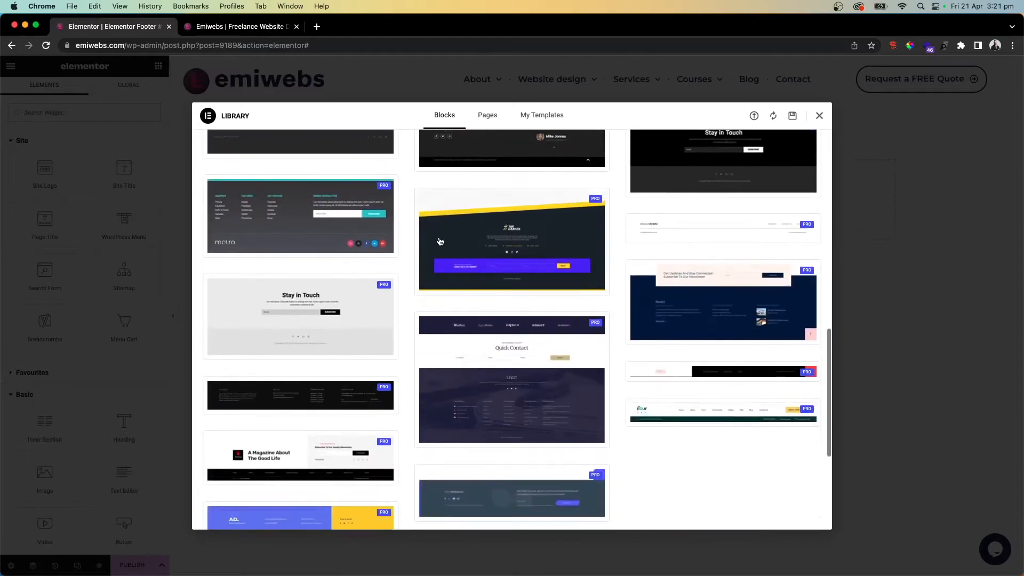
{"action": "scroll", "coordinate": [440, 242], "scroll_direction": "down", "scroll_amount": 10}
{"action": "scroll", "coordinate": [440, 241], "scroll_direction": "up", "scroll_amount": 15}
{"action": "scroll", "coordinate": [562, 226], "scroll_direction": "up", "scroll_amount": 5}
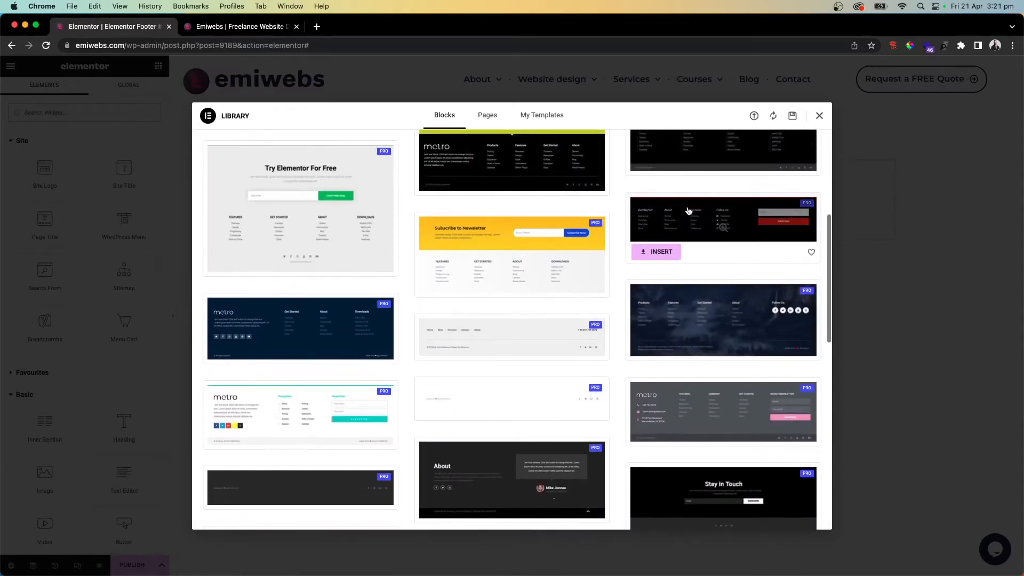
{"action": "scroll", "coordinate": [669, 240], "scroll_direction": "up", "scroll_amount": 3}
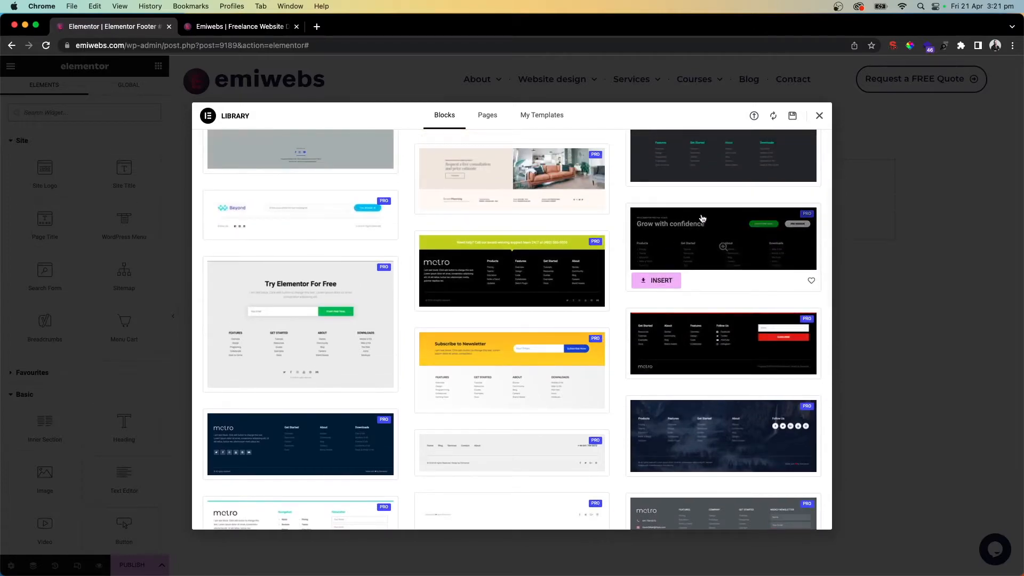
{"action": "left_click", "coordinate": [822, 117]}
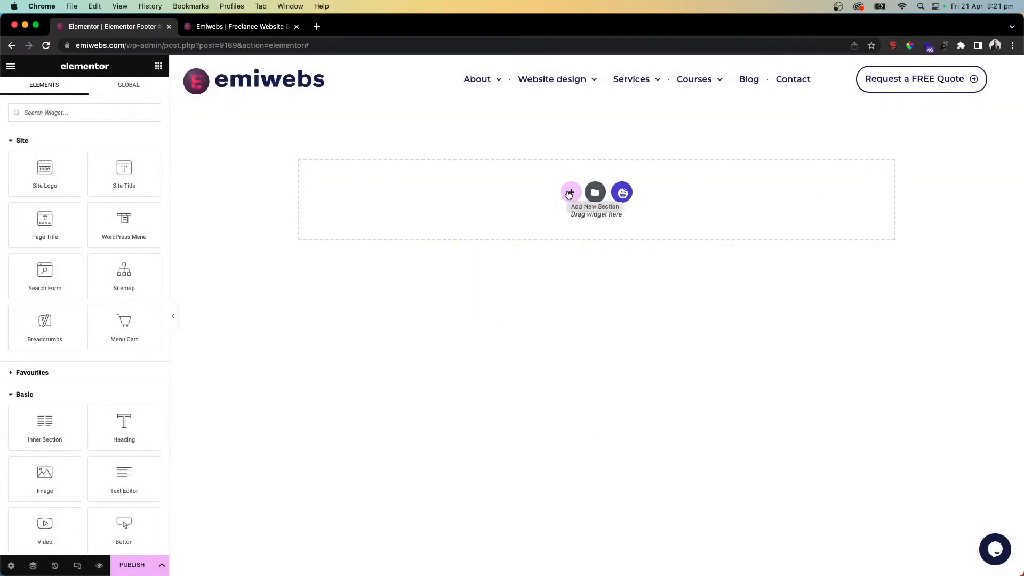
Add a section with five equal columns to the empty footer, matching the column layout of the existing site footer.
{"action": "left_click", "coordinate": [570, 193]}
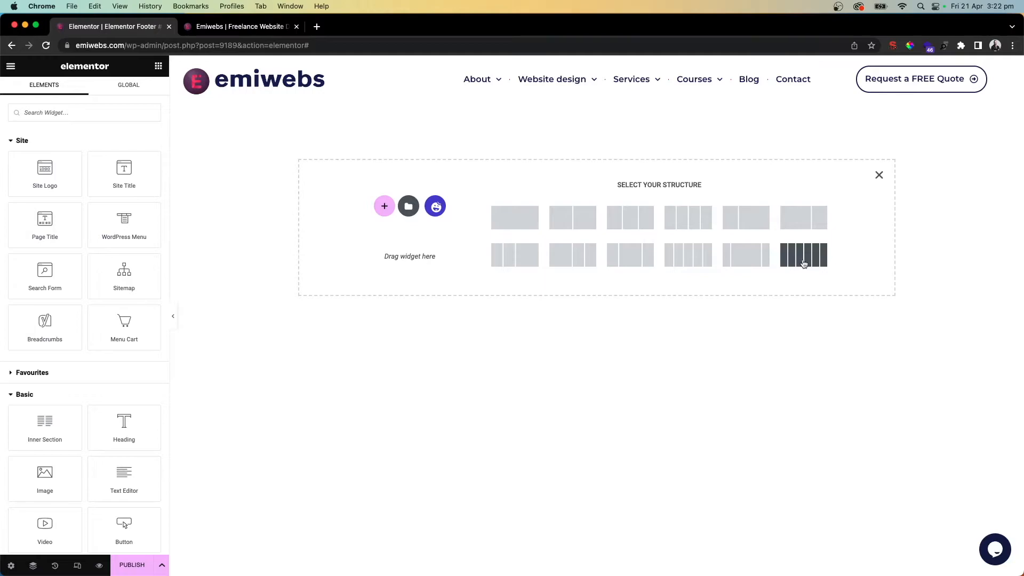
{"action": "left_click", "coordinate": [263, 30]}
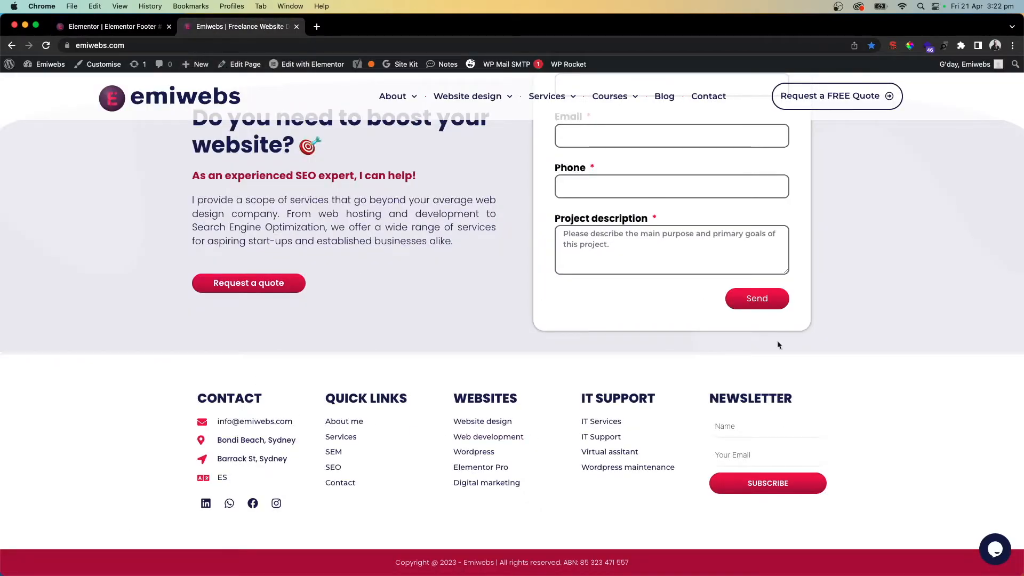
{"action": "left_click", "coordinate": [154, 26]}
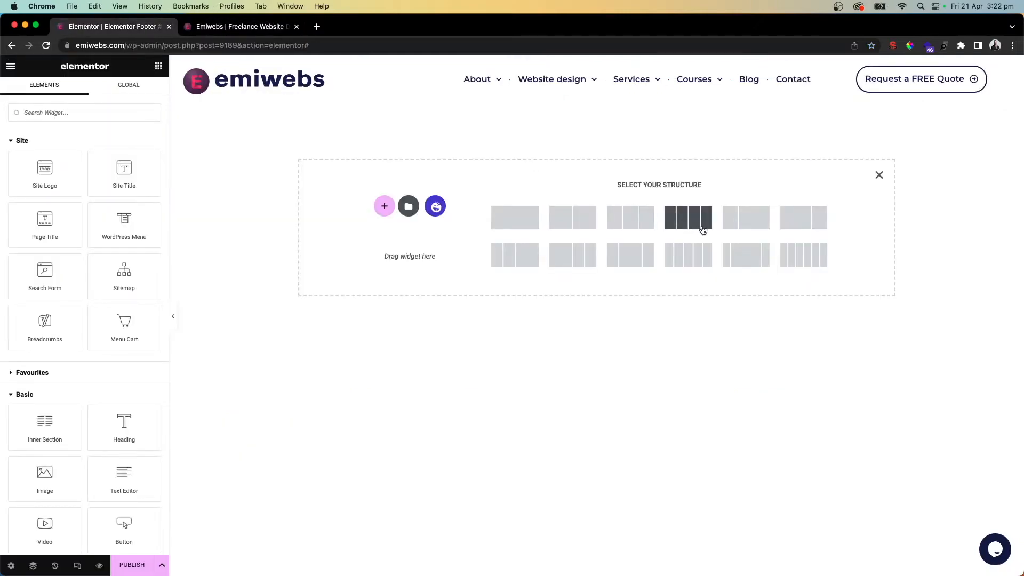
{"action": "left_click", "coordinate": [700, 259]}
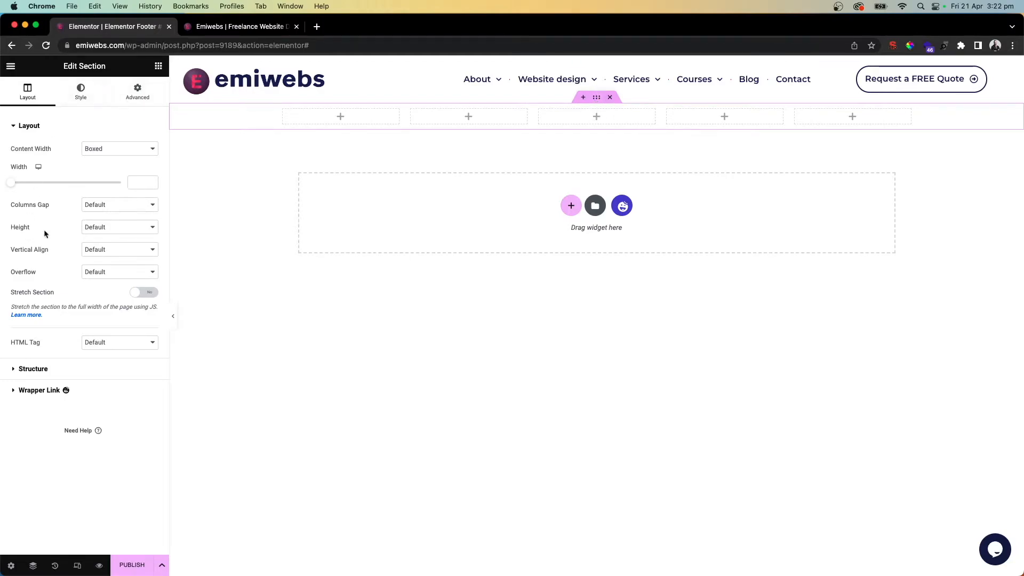
Set the section's height to a minimum of 300 px and its column position to Stretch.
{"action": "left_click", "coordinate": [96, 230]}
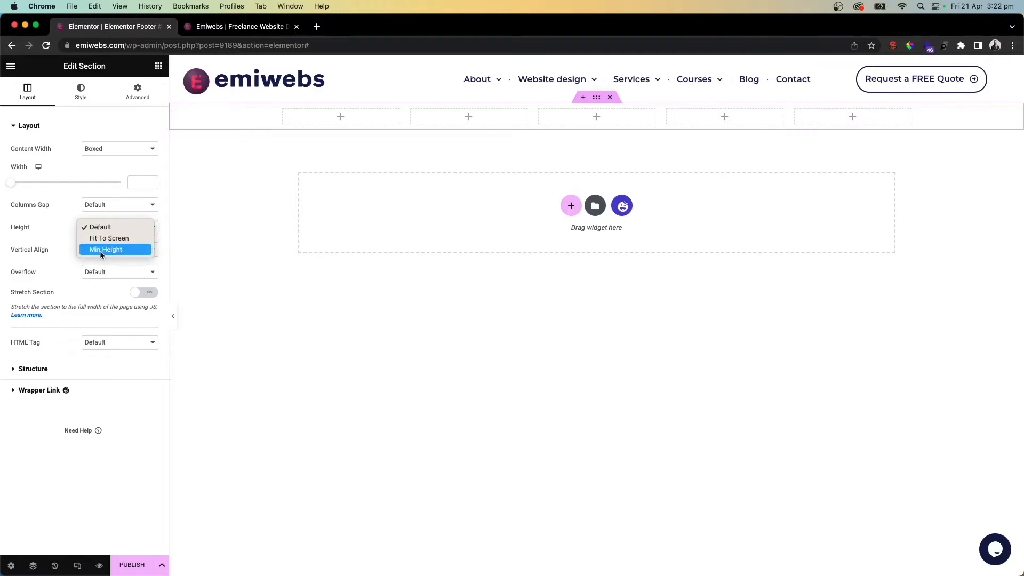
{"action": "left_click", "coordinate": [105, 250]}
{"action": "left_click", "coordinate": [134, 261]}
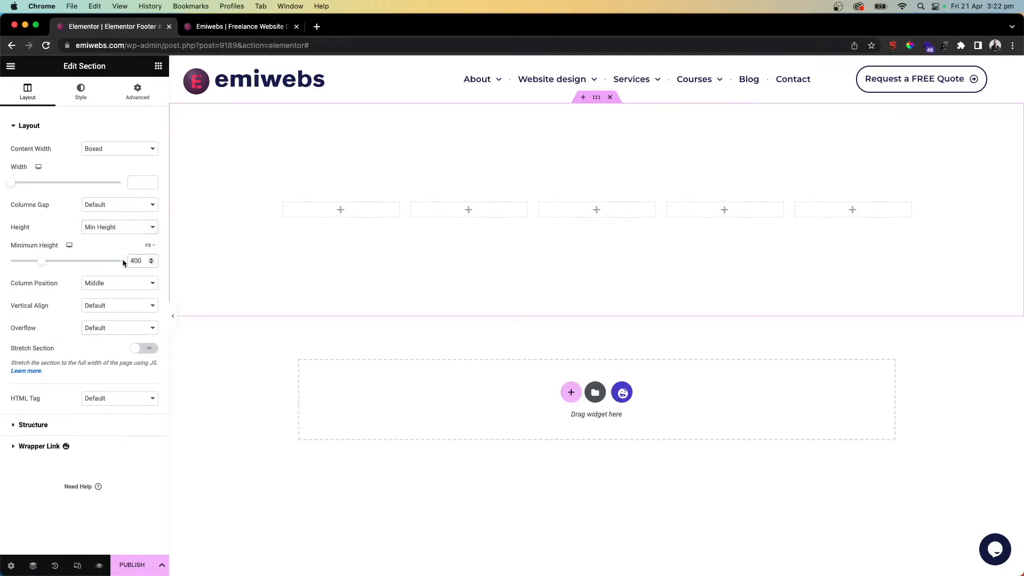
{"action": "double_click", "coordinate": [129, 261]}
{"action": "type", "text": "300"}
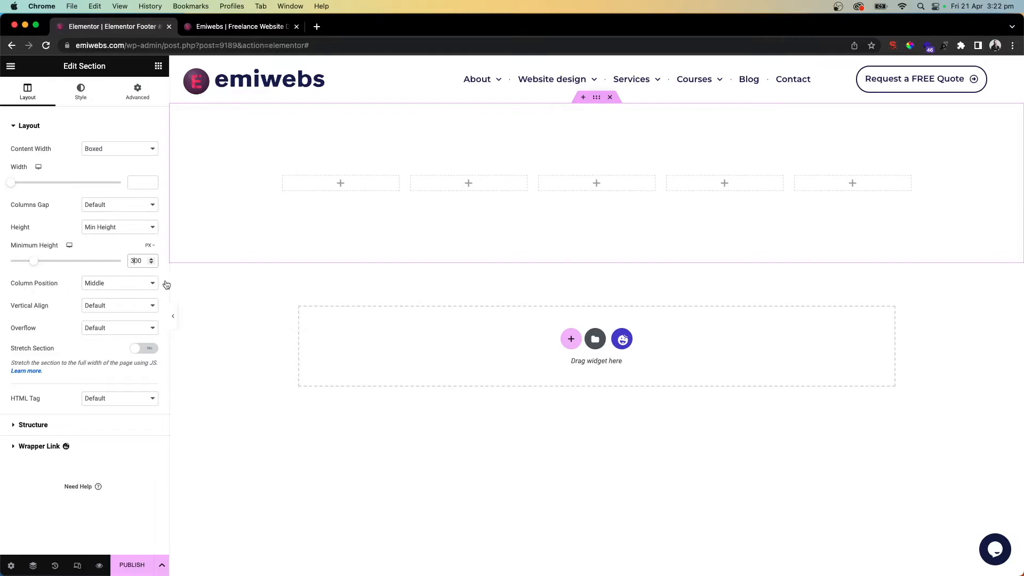
{"action": "left_click", "coordinate": [98, 291]}
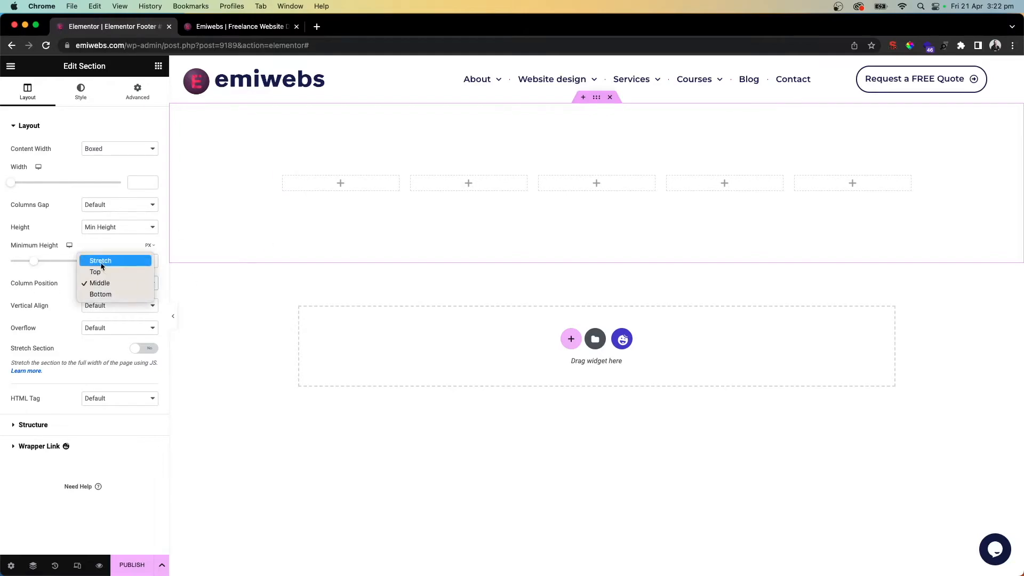
{"action": "left_click", "coordinate": [100, 261]}
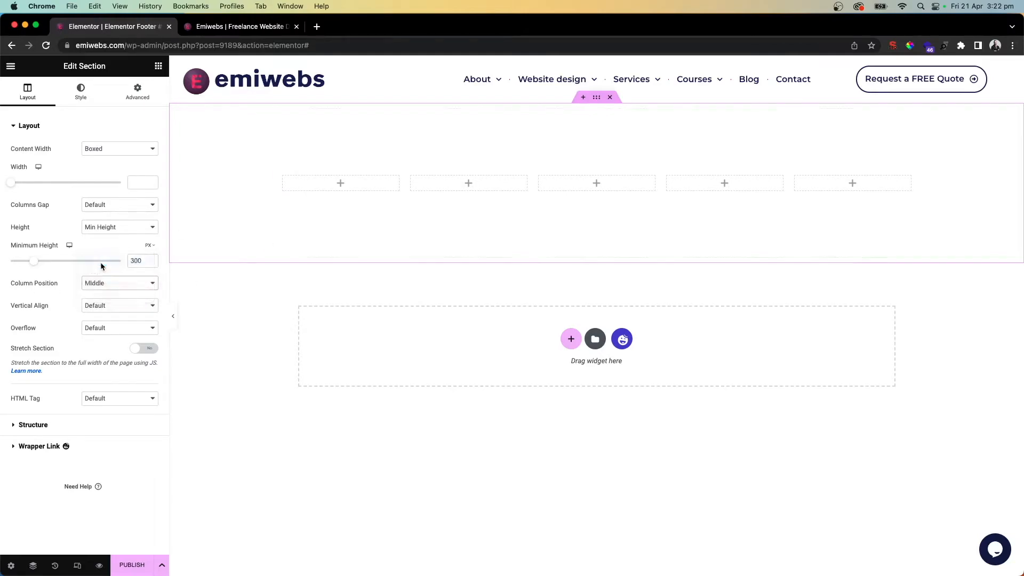
Check the existing site footer for reference and add a Heading widget to the first column.
{"action": "left_click", "coordinate": [329, 154]}
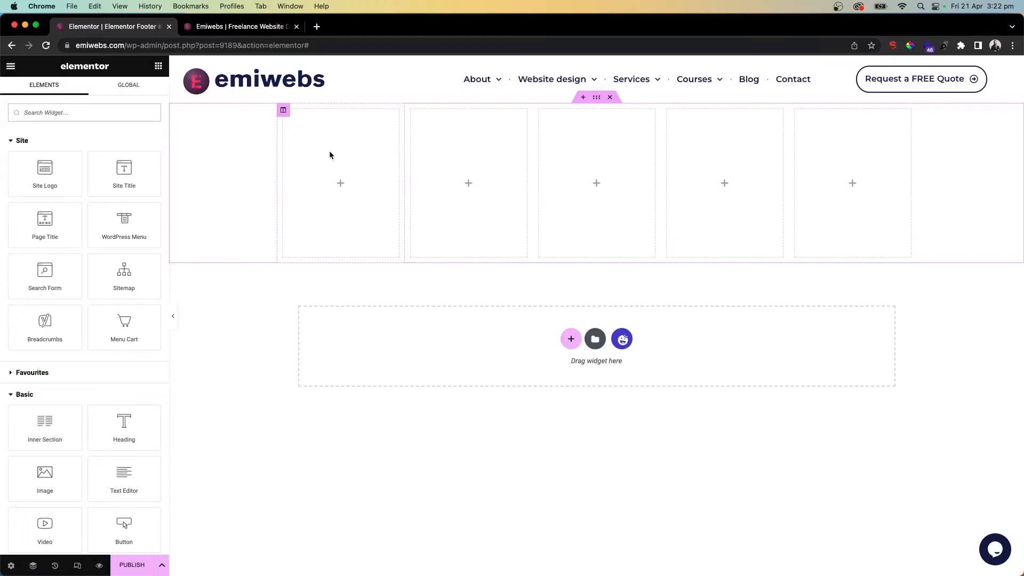
{"action": "left_click", "coordinate": [57, 115]}
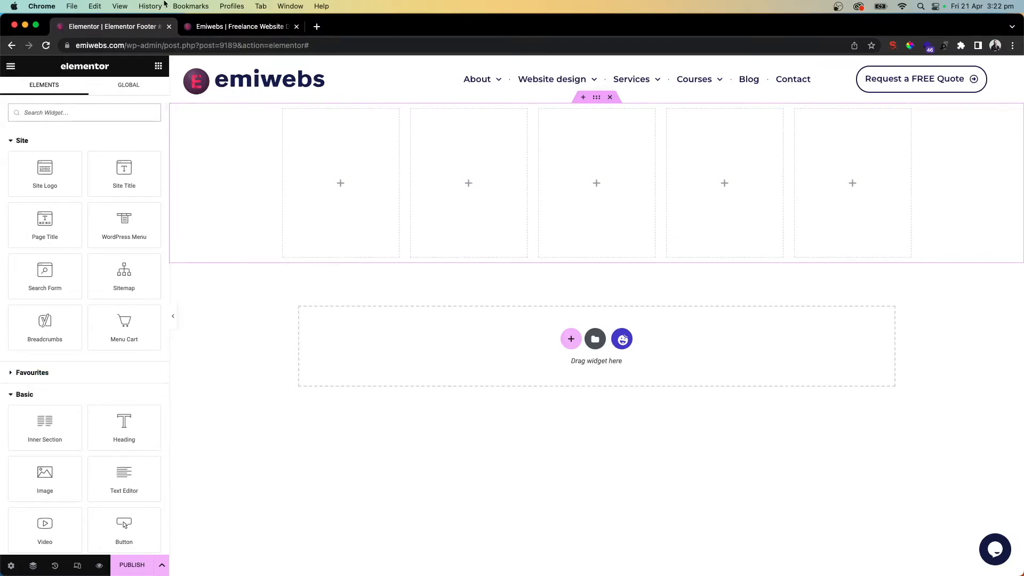
{"action": "left_click", "coordinate": [246, 26]}
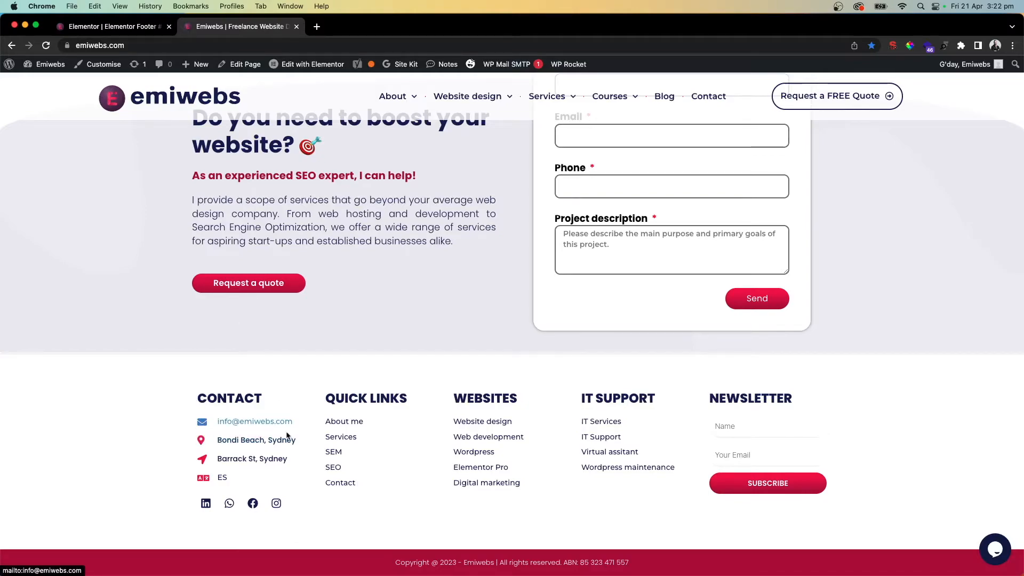
{"action": "left_click", "coordinate": [120, 27]}
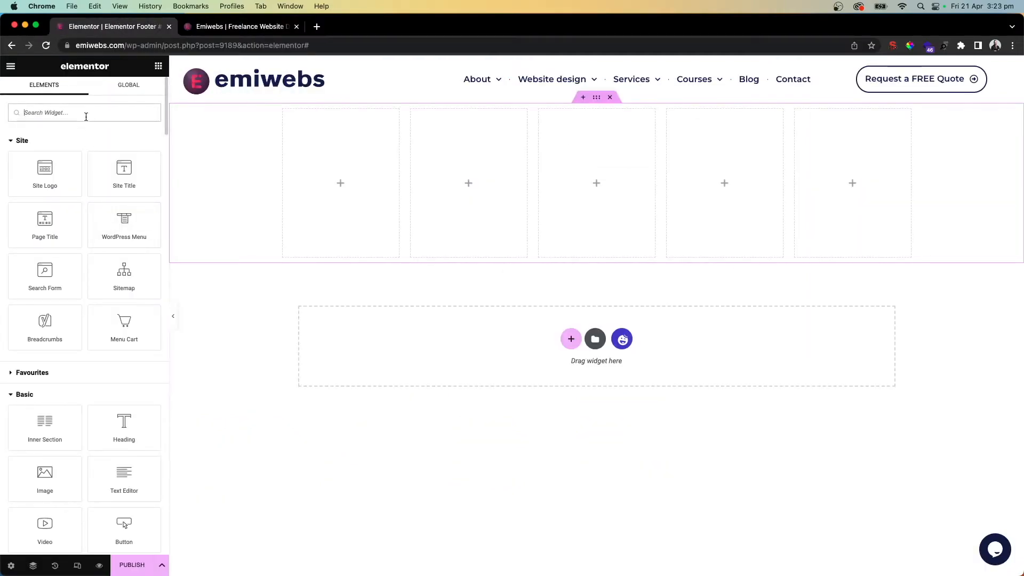
{"action": "type", "text": "t"}
{"action": "left_click_drag", "start_coordinate": [108, 145], "coordinate": [338, 165]}
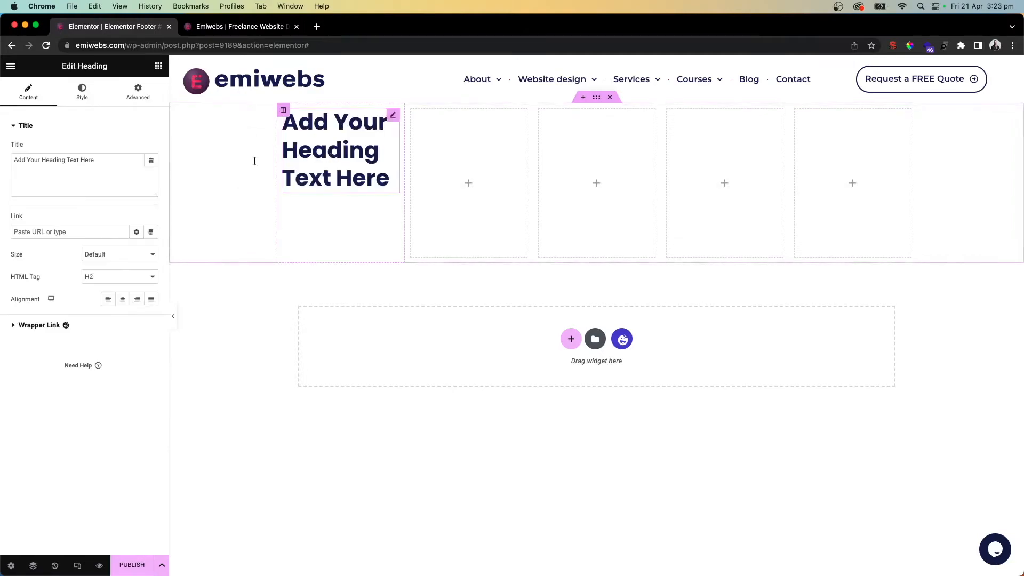
{"action": "left_click", "coordinate": [67, 183]}
{"action": "key", "text": "super+a"}
{"action": "type", "text": "icon"}
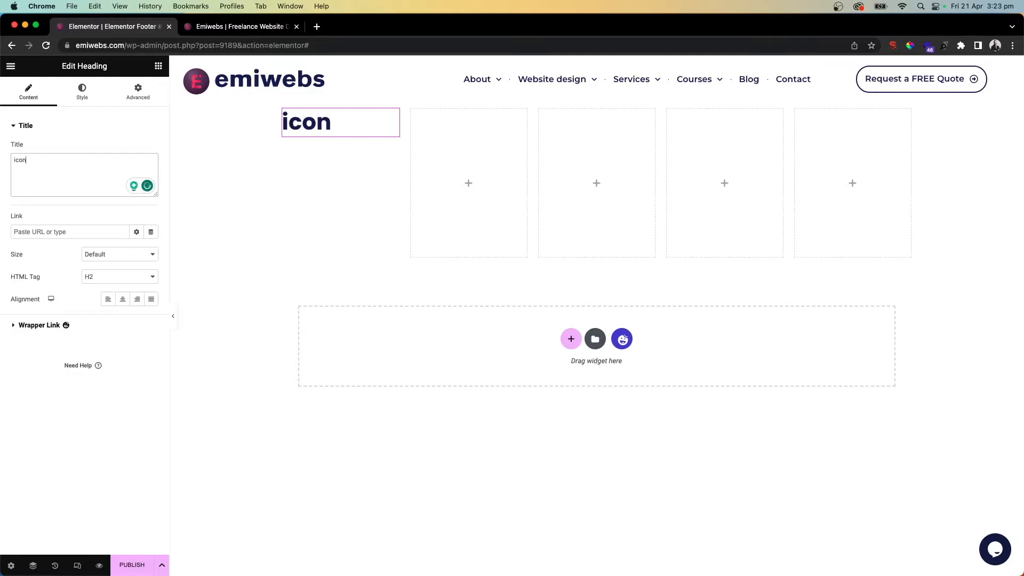
{"action": "key", "text": "BackSpace"}
Add an Icon List widget and a Social Icons widget below the heading in the first column.
{"action": "left_click", "coordinate": [158, 65]}
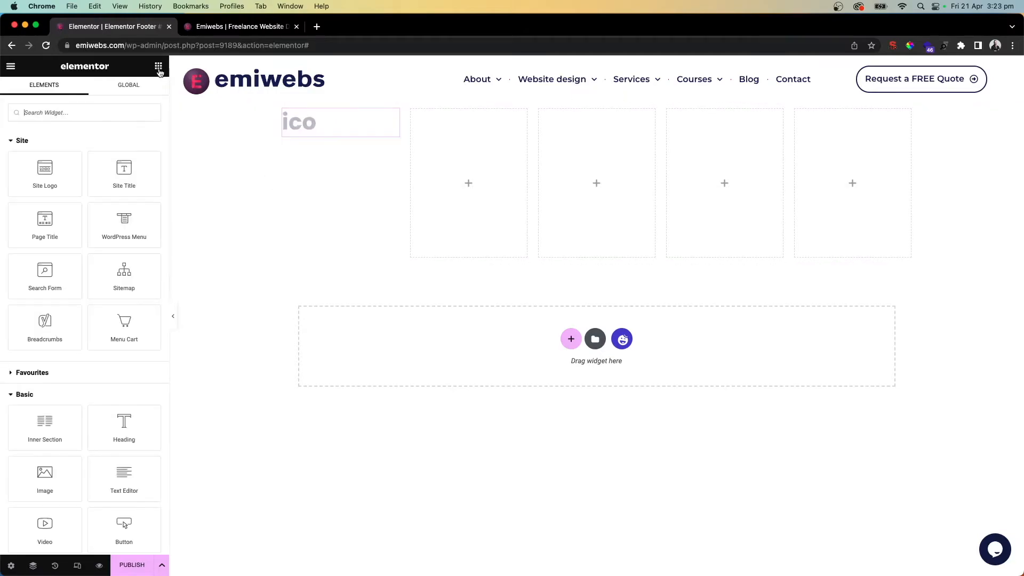
{"action": "type", "text": "icon"}
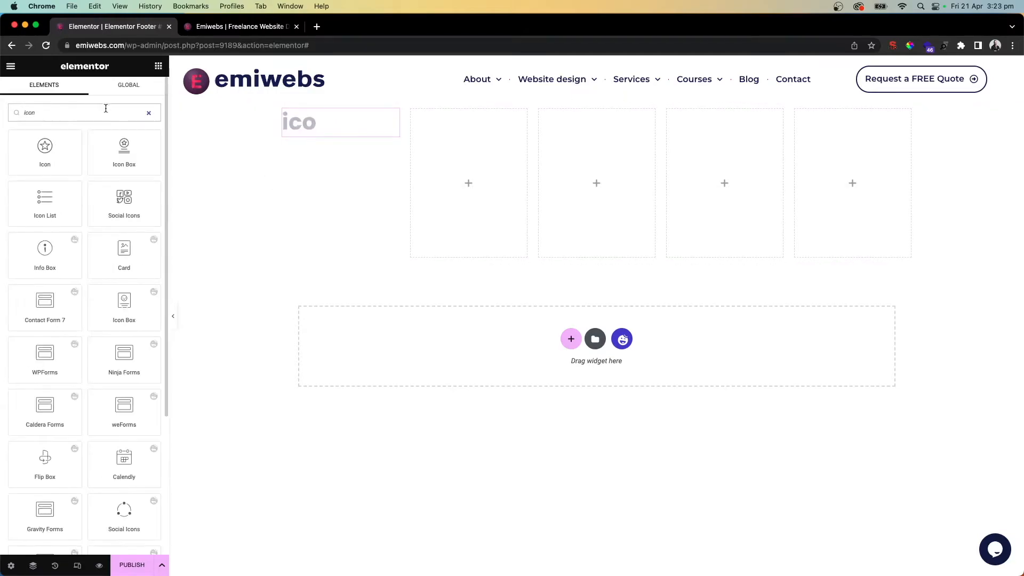
{"action": "left_click_drag", "start_coordinate": [45, 201], "coordinate": [335, 133]}
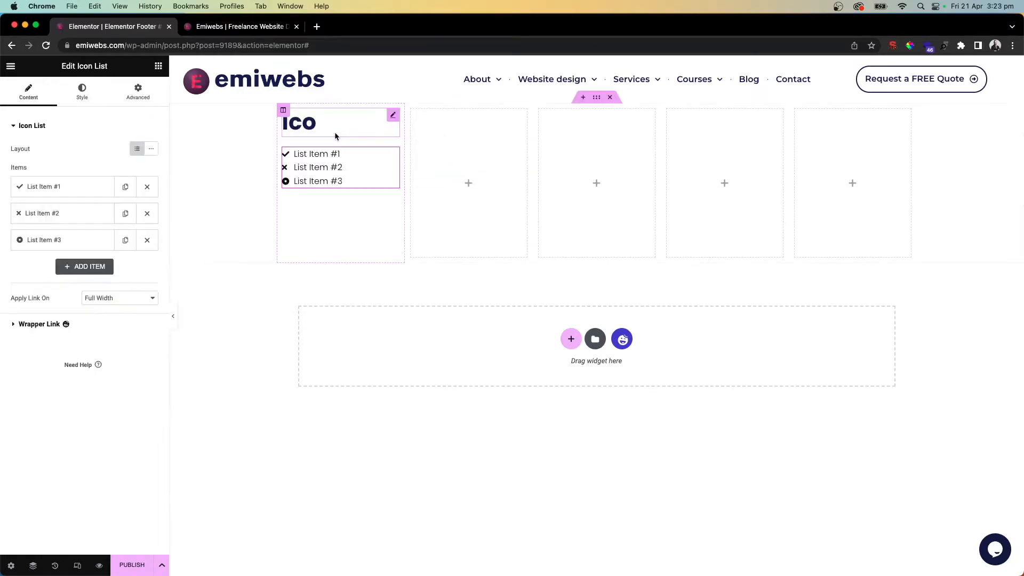
{"action": "left_click", "coordinate": [159, 66]}
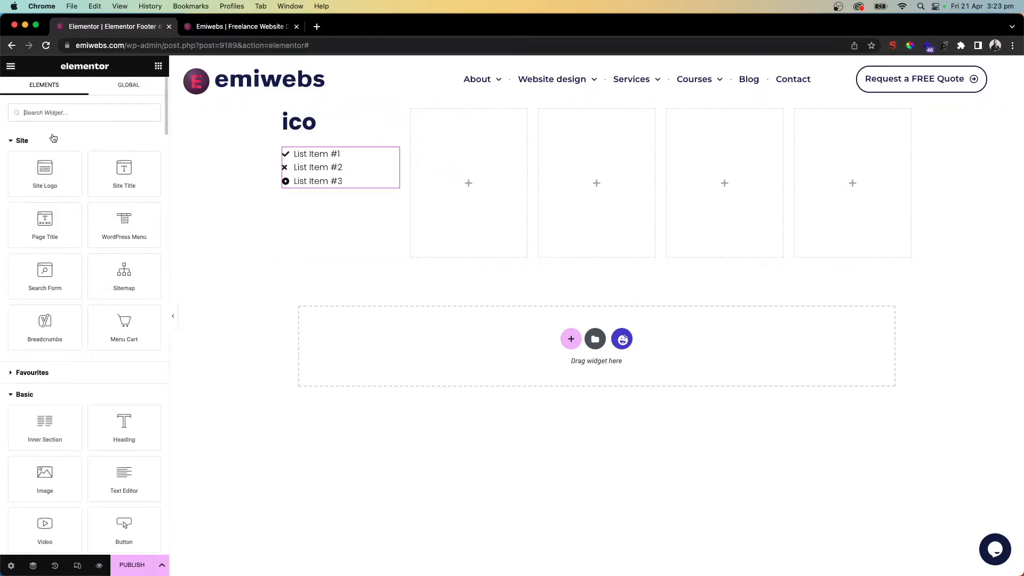
{"action": "type", "text": "social"}
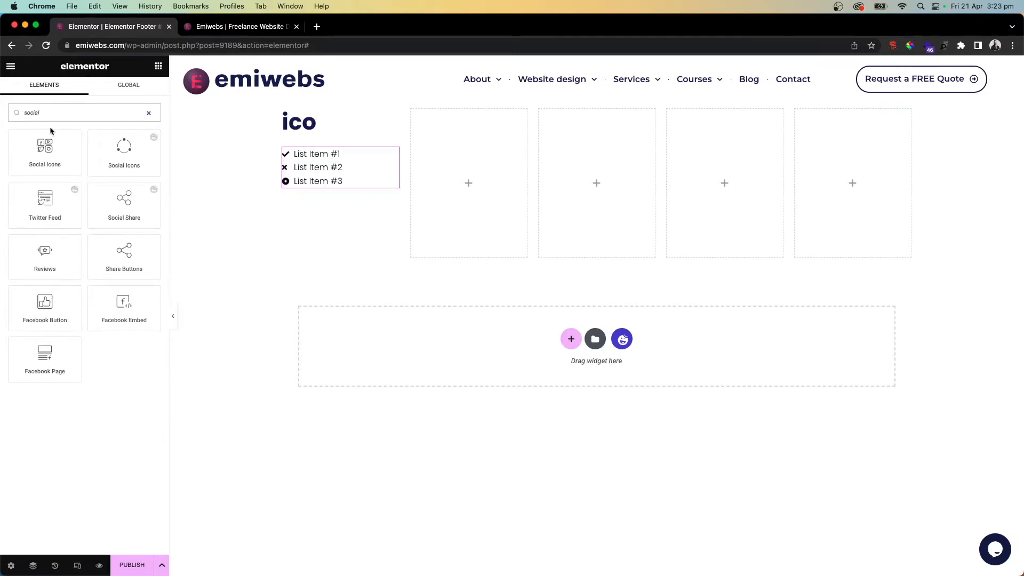
{"action": "left_click_drag", "start_coordinate": [45, 149], "coordinate": [347, 178]}
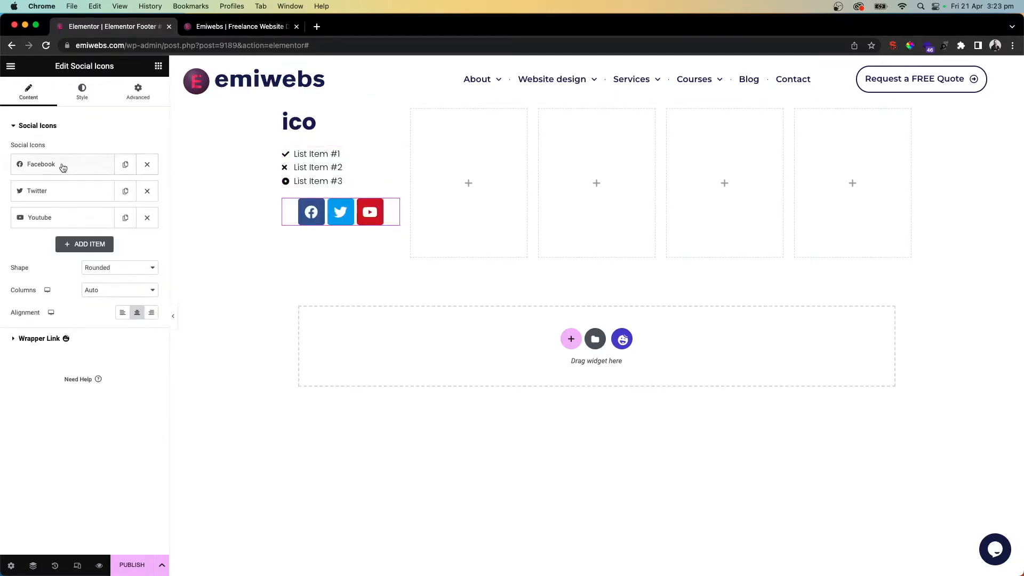
Change the first column's heading text to "Contact".
{"action": "left_click", "coordinate": [304, 121]}
{"action": "triple_click", "coordinate": [34, 167]}
{"action": "type", "text": "Contact"}
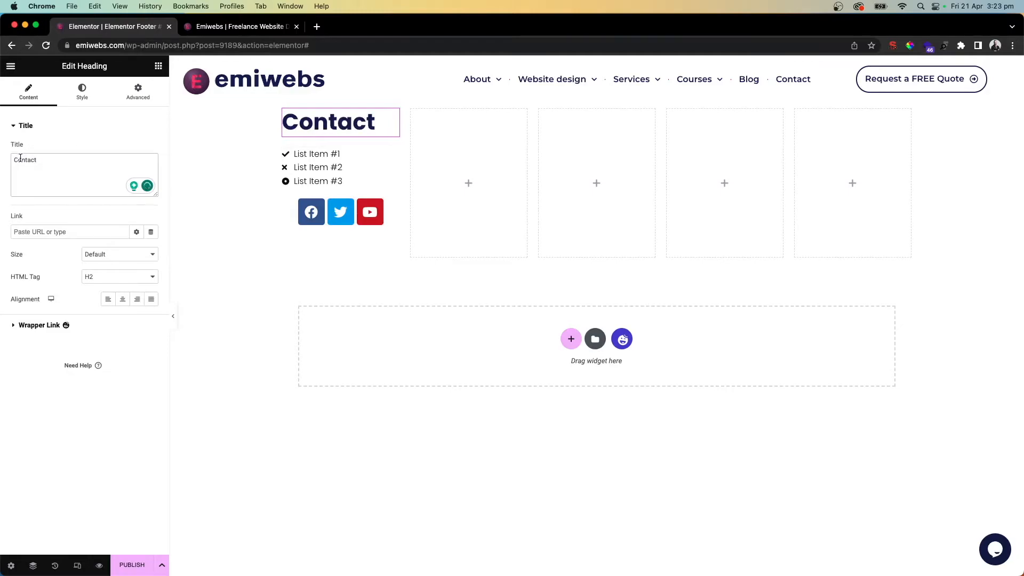
{"action": "left_click_drag", "start_coordinate": [18, 163], "coordinate": [64, 163]}
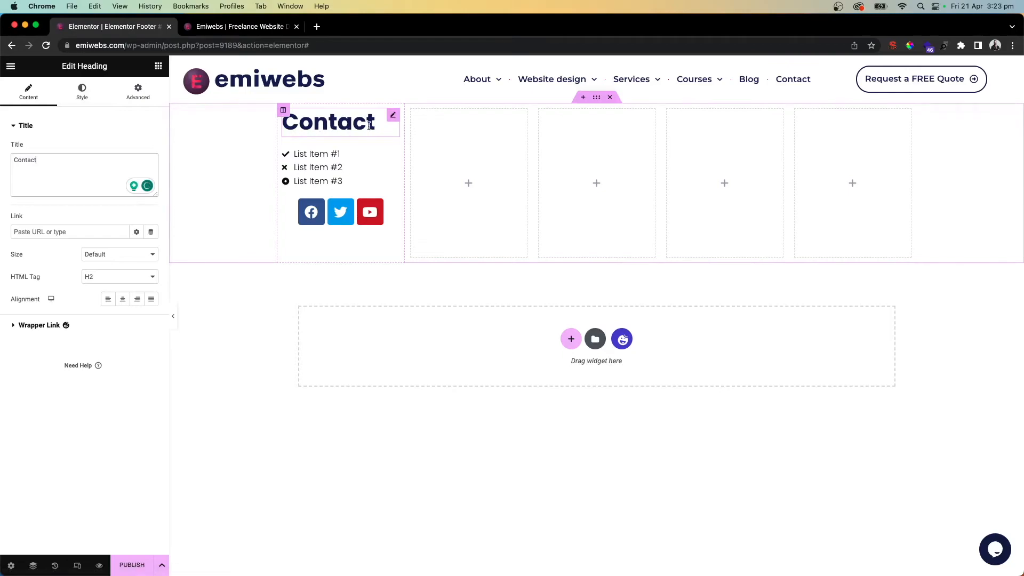
Set the Contact heading's typography size to 28 px.
{"action": "left_click", "coordinate": [82, 101]}
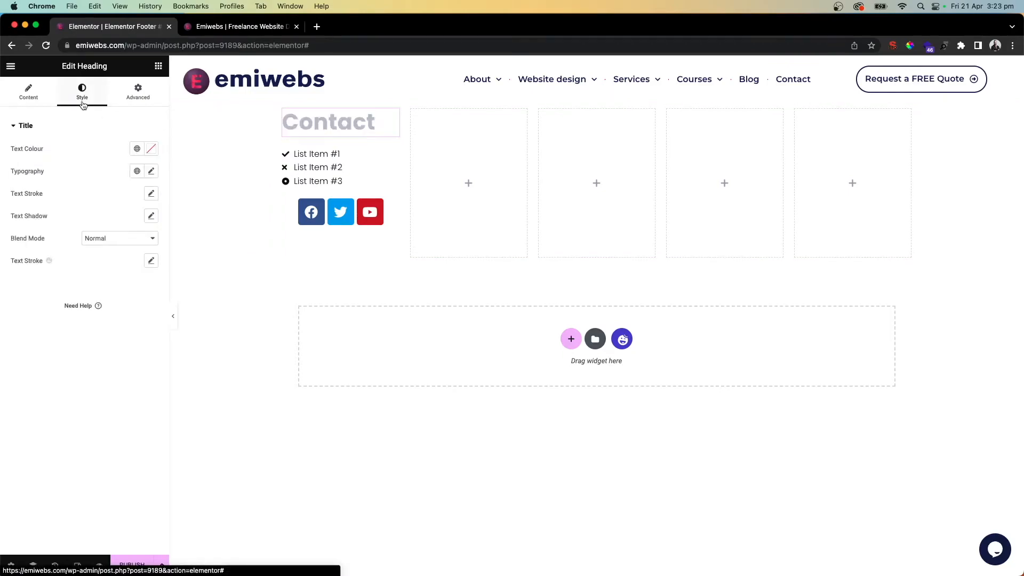
{"action": "left_click", "coordinate": [151, 171]}
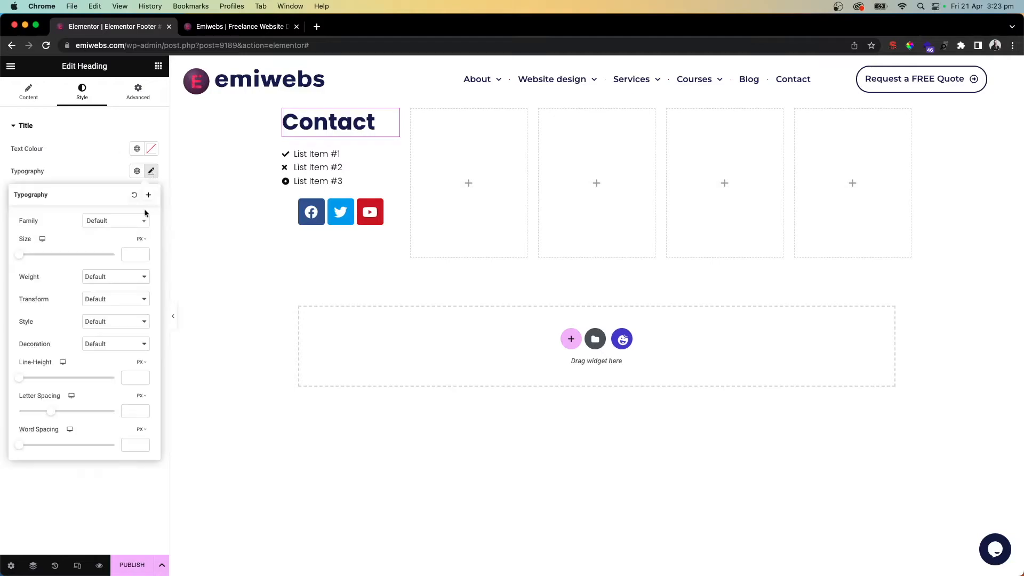
{"action": "left_click_drag", "start_coordinate": [22, 258], "coordinate": [35, 258]}
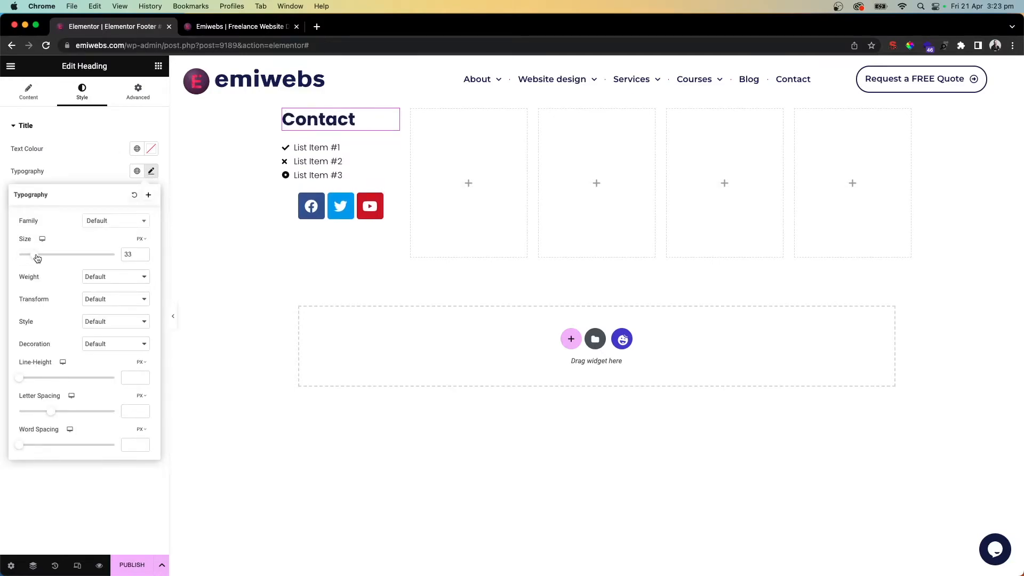
{"action": "left_click", "coordinate": [143, 257]}
{"action": "left_click", "coordinate": [143, 258]}
{"action": "left_click", "coordinate": [142, 258]}
{"action": "left_click", "coordinate": [143, 258]}
{"action": "left_click", "coordinate": [143, 258]}
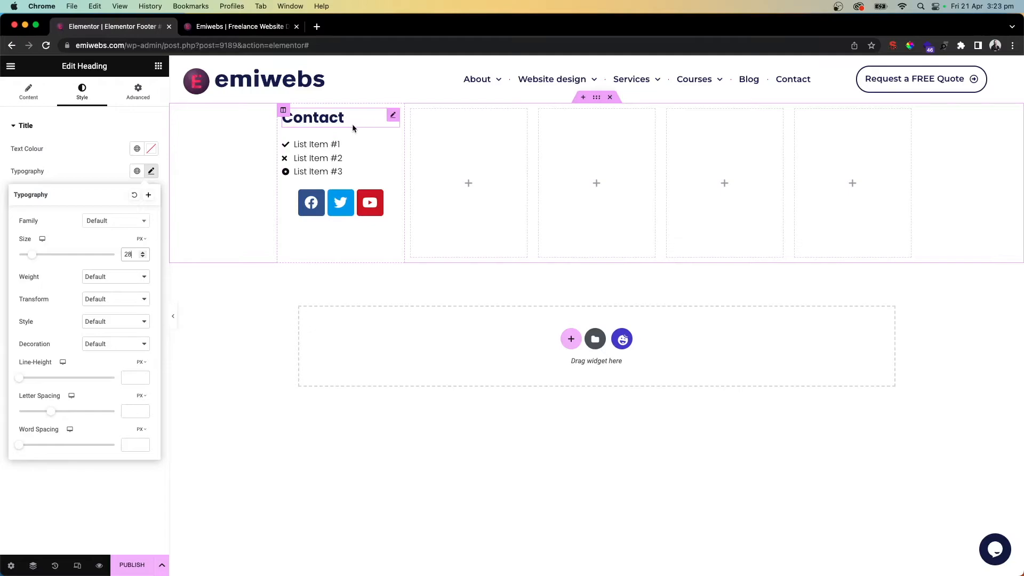
Check the existing site footer for reference and change the first icon list item's text to the contact e-mail address.
{"action": "left_click", "coordinate": [352, 152]}
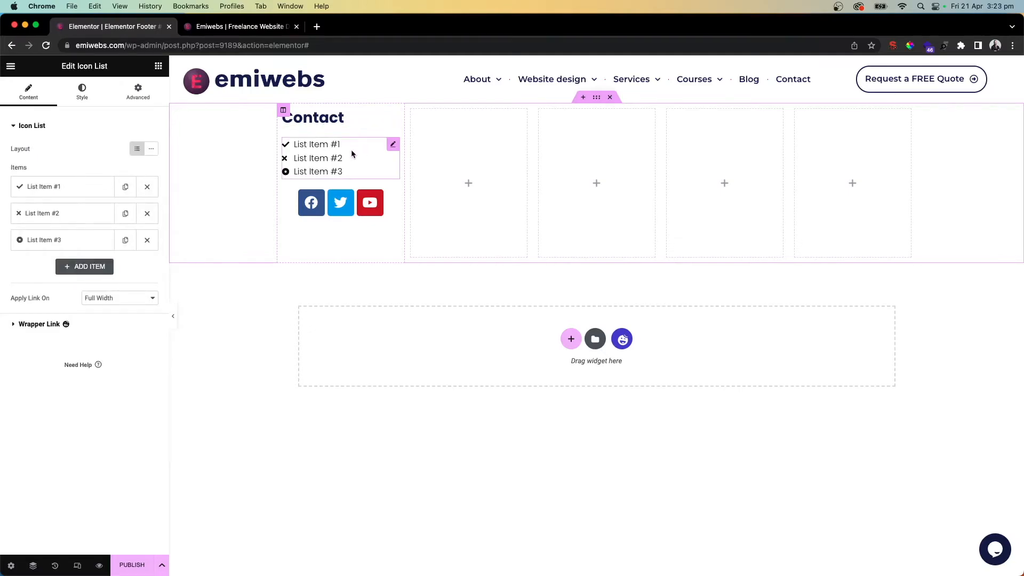
{"action": "left_click", "coordinate": [240, 26]}
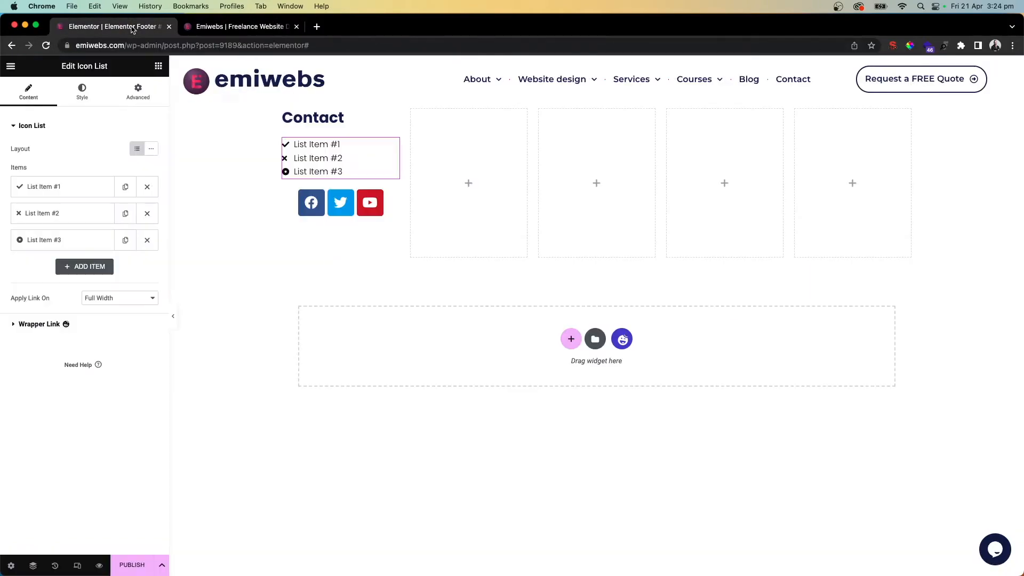
{"action": "left_click", "coordinate": [134, 26]}
{"action": "left_click", "coordinate": [64, 195]}
{"action": "triple_click", "coordinate": [58, 228]}
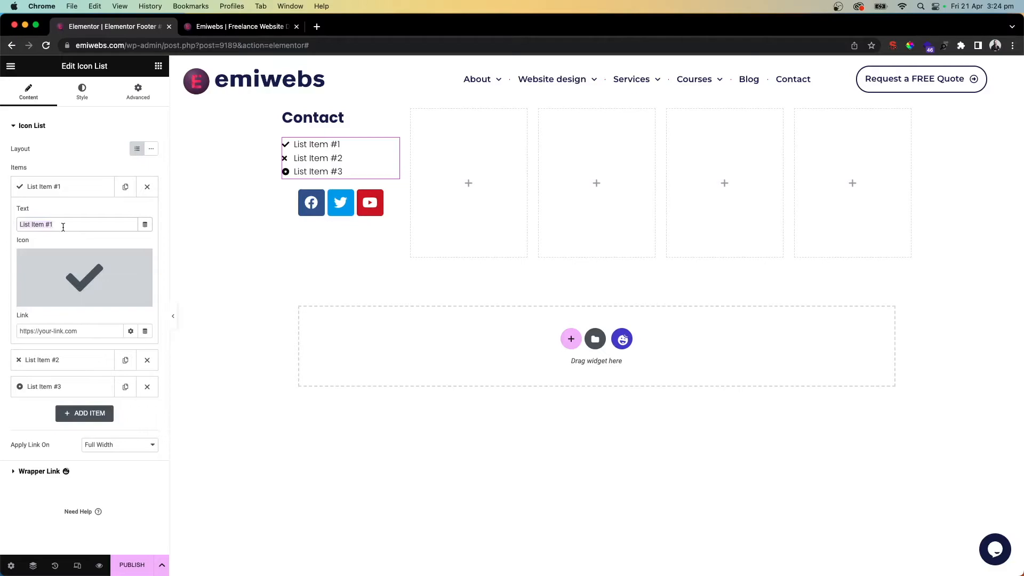
{"action": "type", "text": "info@email.com"}
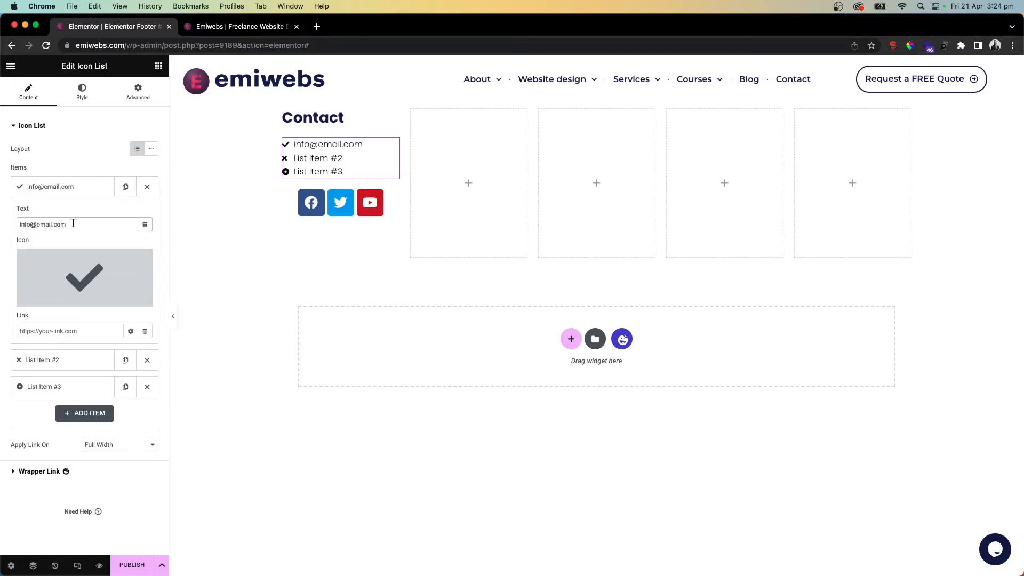
Replace the e-mail item's icon with the solid Envelope icon and link it to the e-mail address with a mailto: prefix.
{"action": "left_click", "coordinate": [67, 272]}
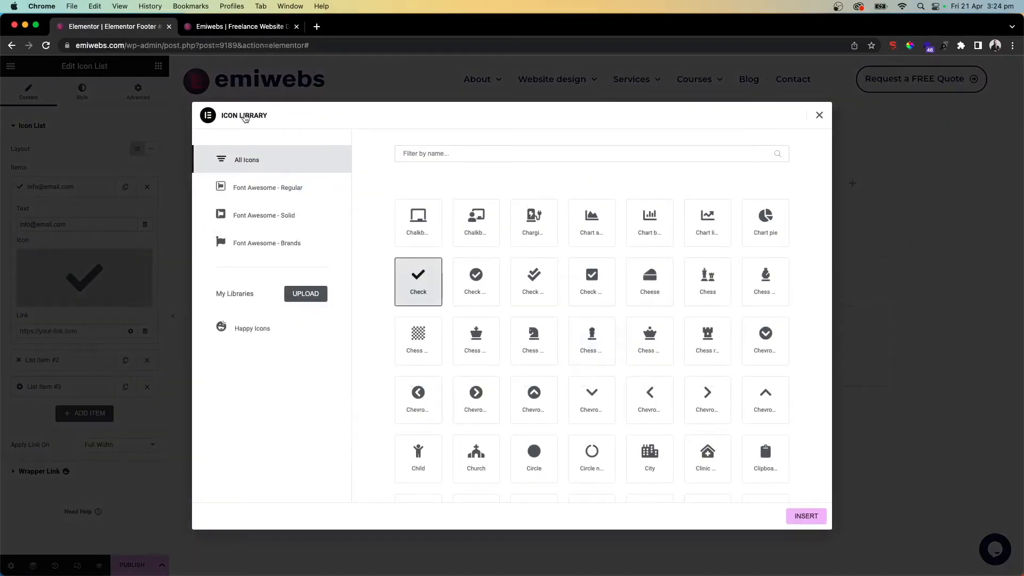
{"action": "left_click", "coordinate": [424, 153]}
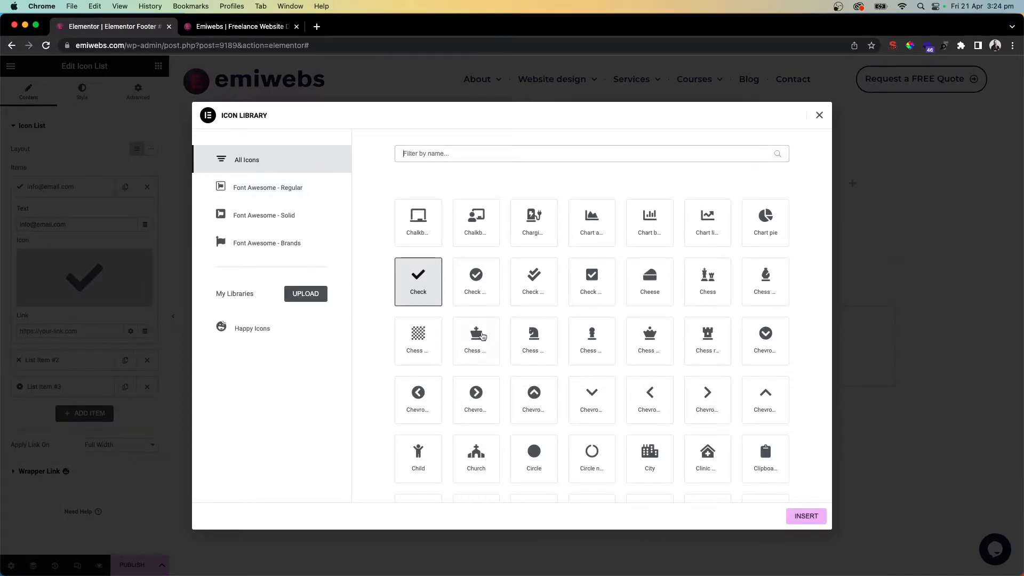
{"action": "scroll", "coordinate": [481, 334], "scroll_direction": "down", "scroll_amount": 20}
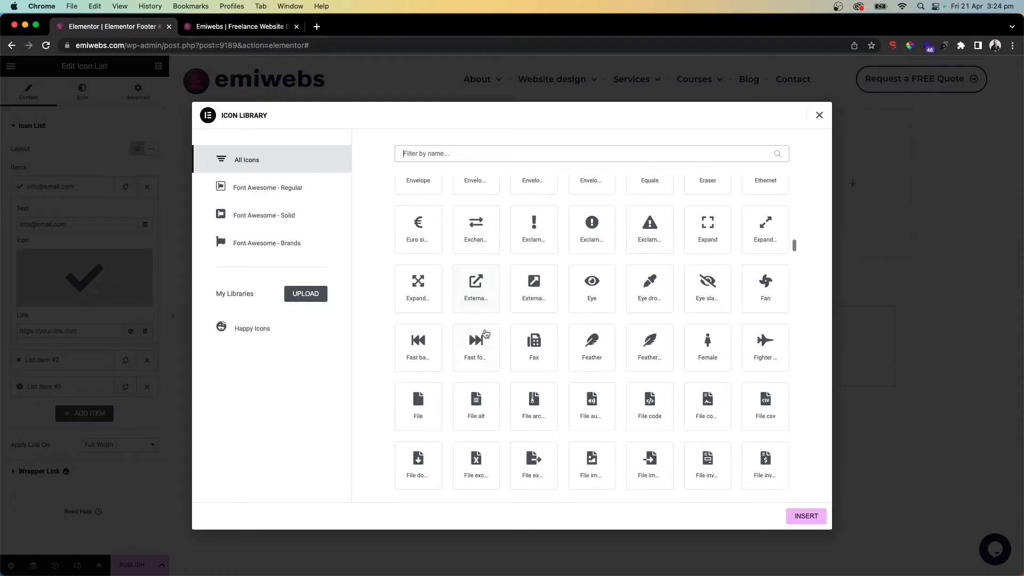
{"action": "scroll", "coordinate": [482, 332], "scroll_direction": "up", "scroll_amount": 20}
{"action": "scroll", "coordinate": [464, 277], "scroll_direction": "up", "scroll_amount": 5}
{"action": "left_click", "coordinate": [453, 154]}
{"action": "type", "text": "mail"}
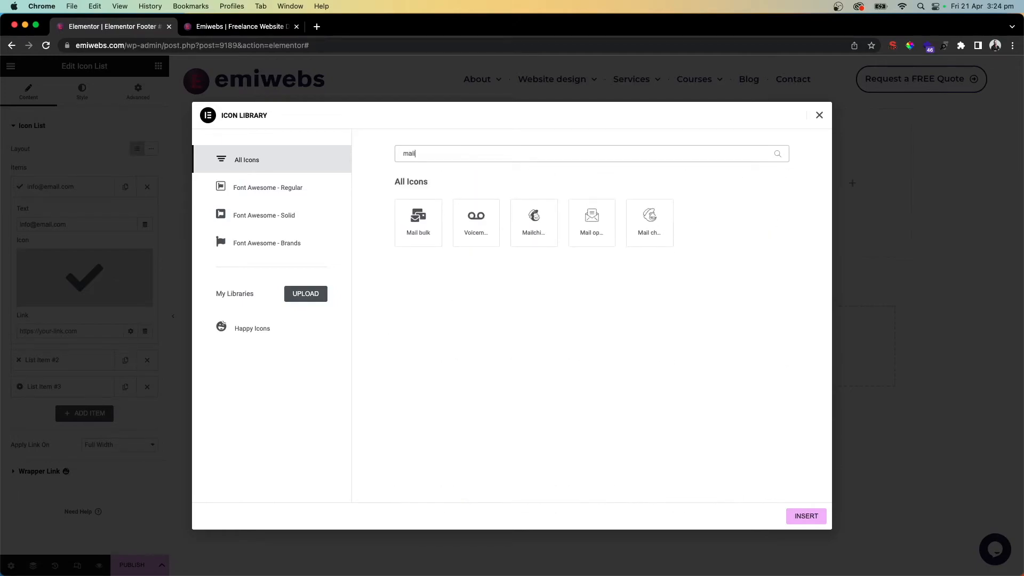
{"action": "key", "text": "super+a"}
{"action": "type", "text": "env"}
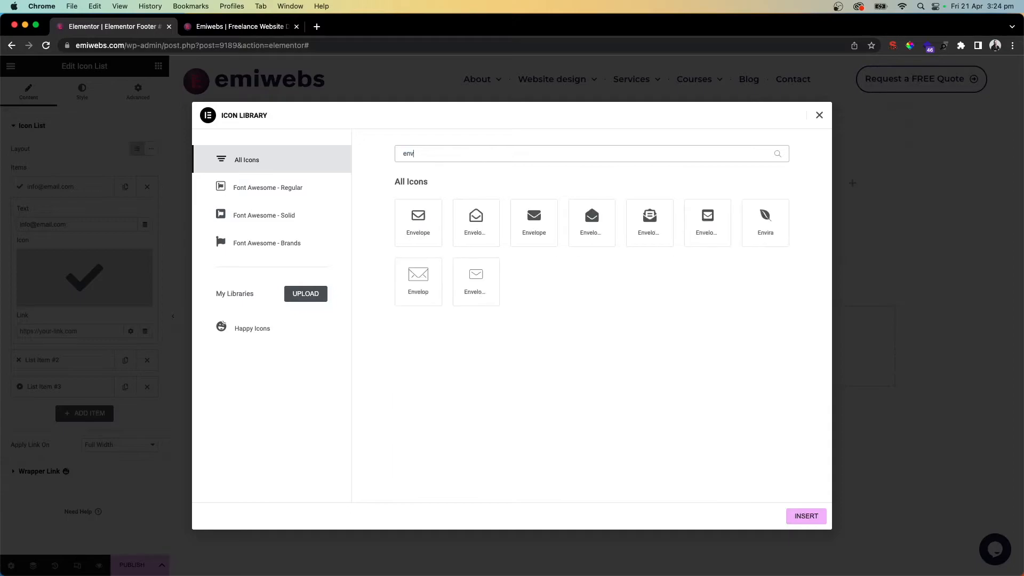
{"action": "left_click", "coordinate": [524, 223]}
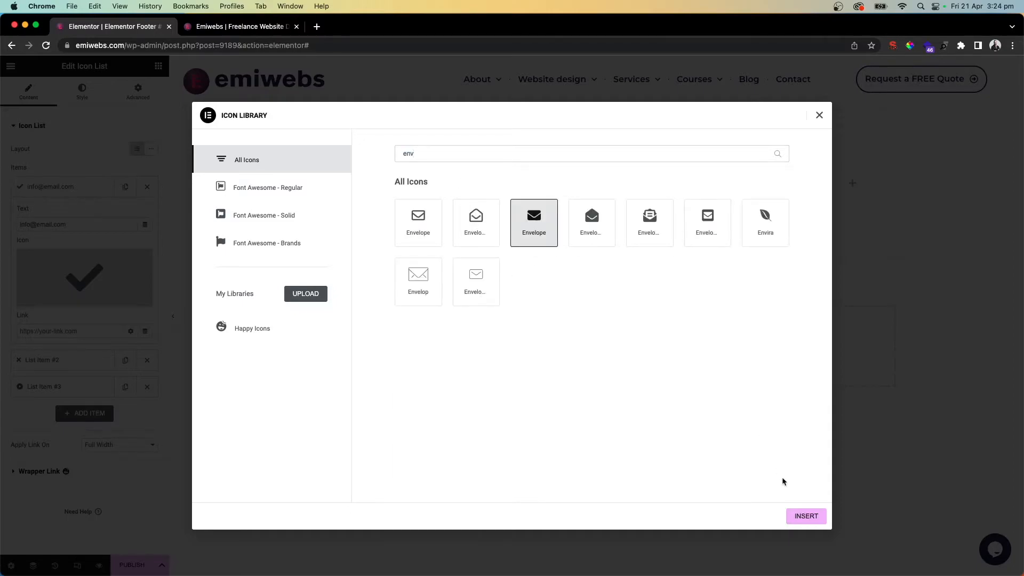
{"action": "left_click", "coordinate": [807, 522]}
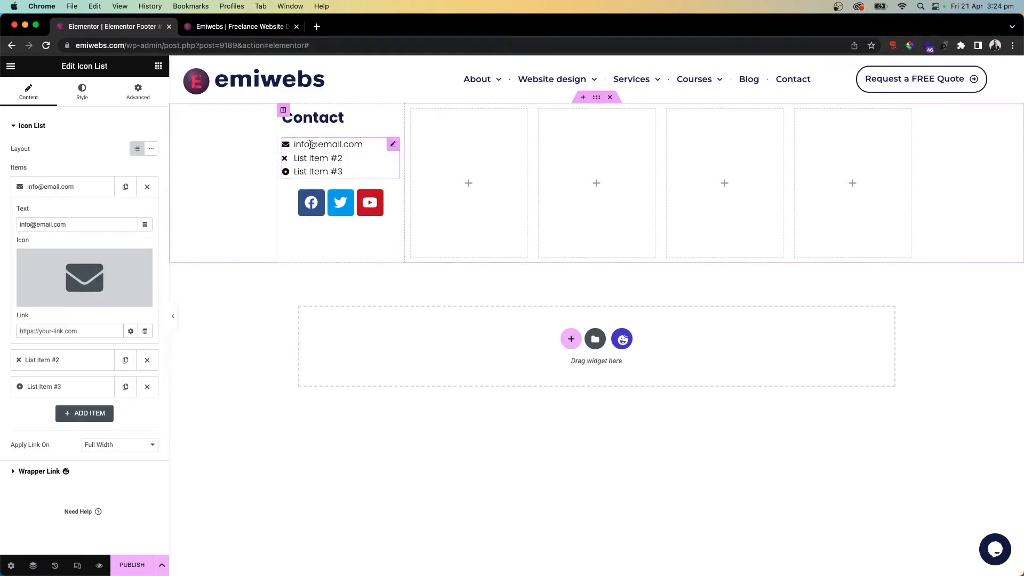
{"action": "type", "text": "mailt"}
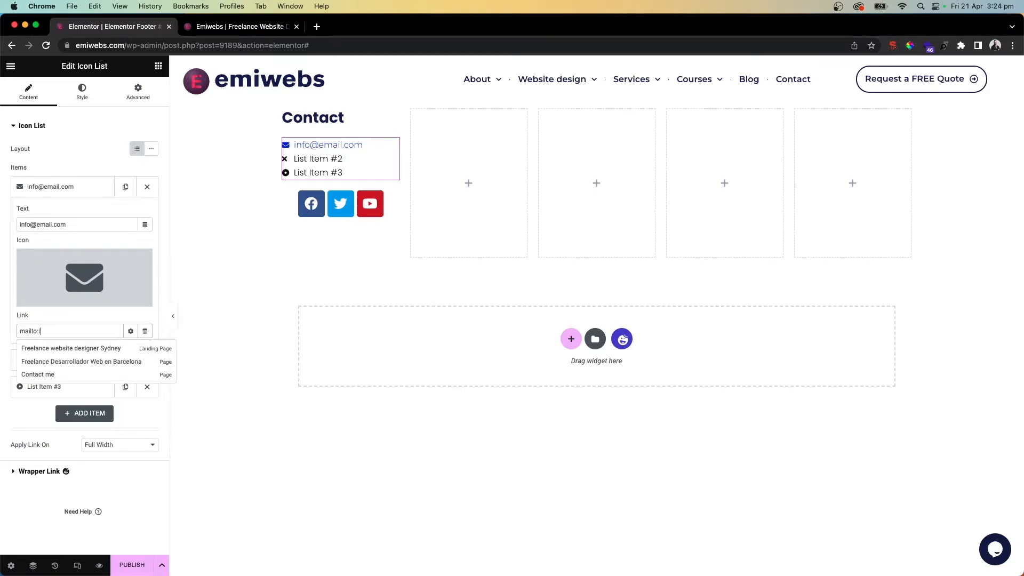
{"action": "type", "text": "o:info@mail.com"}
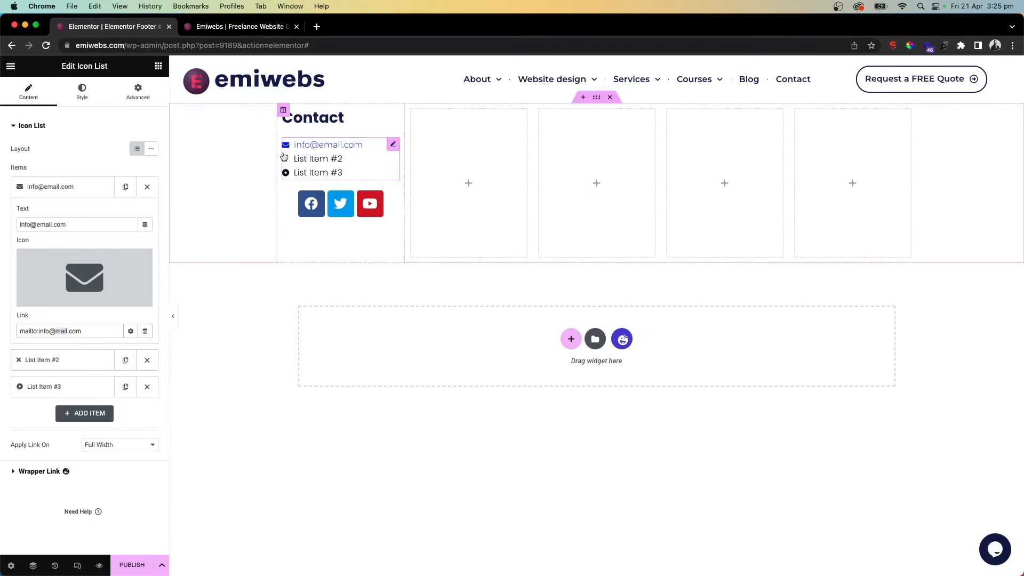
Change the second icon list item's text to "Location".
{"action": "left_click", "coordinate": [59, 360]}
{"action": "left_click_drag", "start_coordinate": [20, 251], "coordinate": [45, 250]}
{"action": "type", "text": "Loca"}
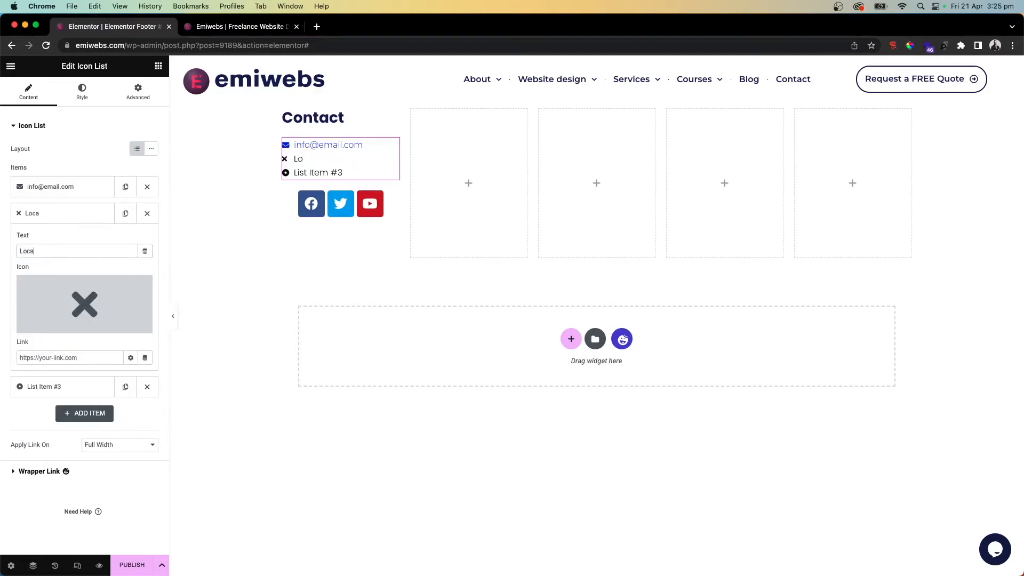
{"action": "type", "text": "tion"}
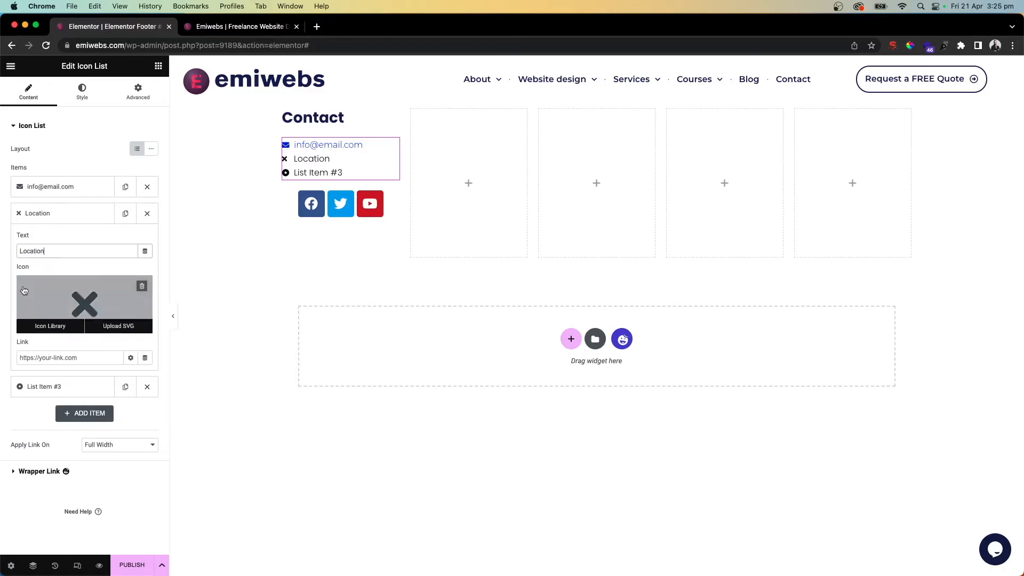
Search the icon library for "map" and give the Location item the solid map marker icon with a hole.
{"action": "left_click", "coordinate": [48, 323]}
{"action": "left_click", "coordinate": [435, 157]}
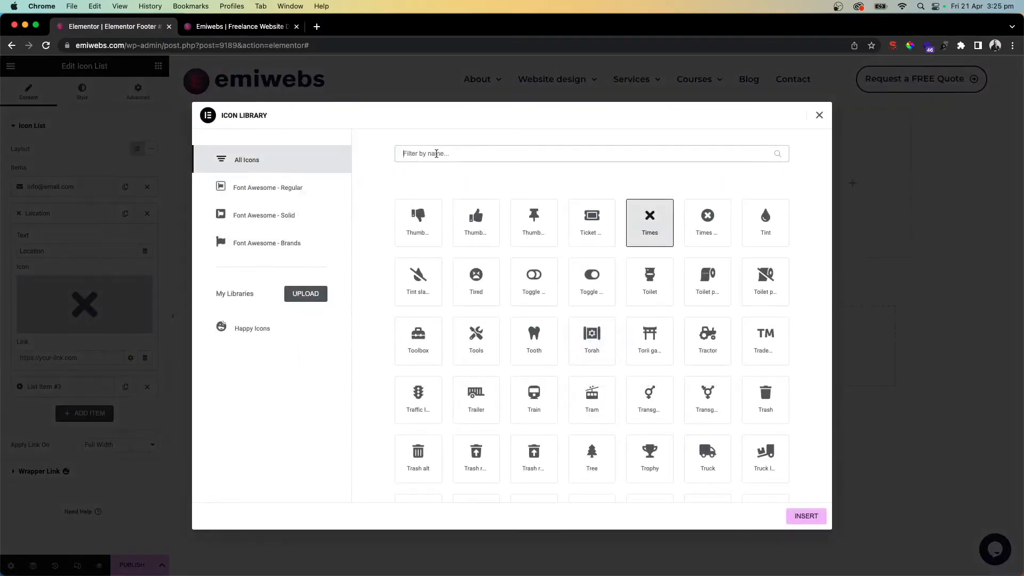
{"action": "type", "text": "map"}
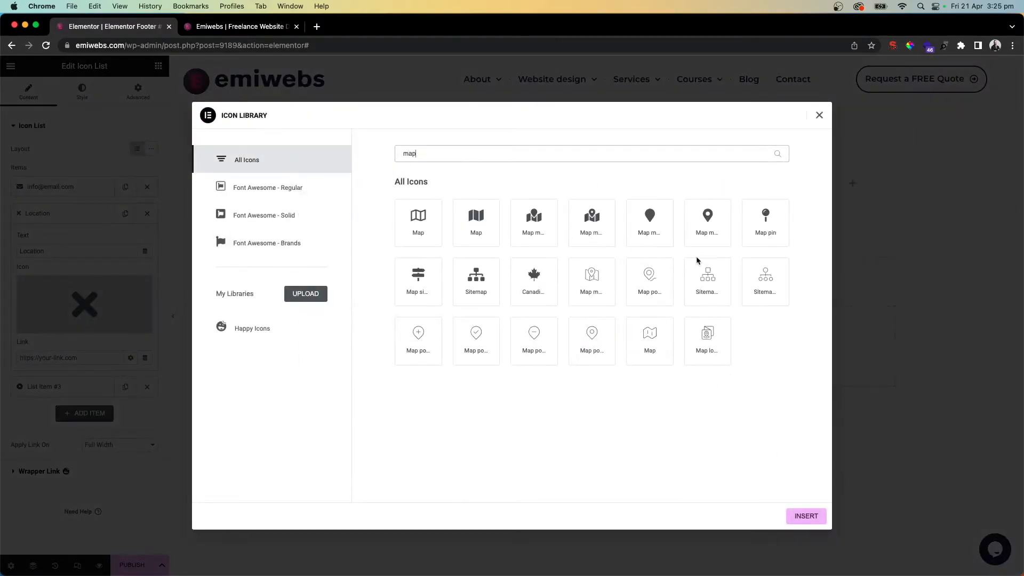
{"action": "left_click", "coordinate": [699, 222]}
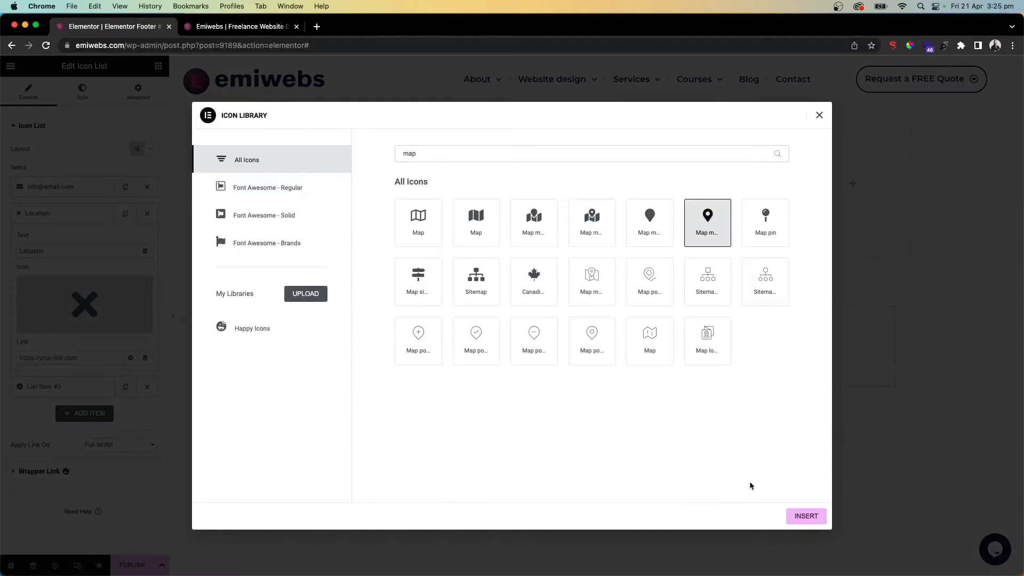
{"action": "left_click", "coordinate": [805, 517]}
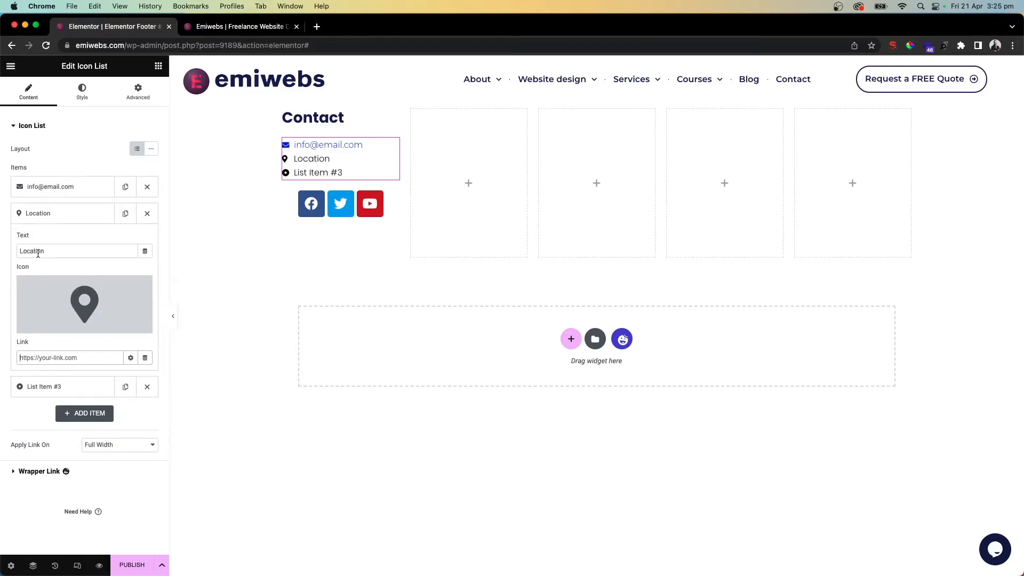
Change the third icon list item's text to the contact phone number.
{"action": "left_click", "coordinate": [59, 388]}
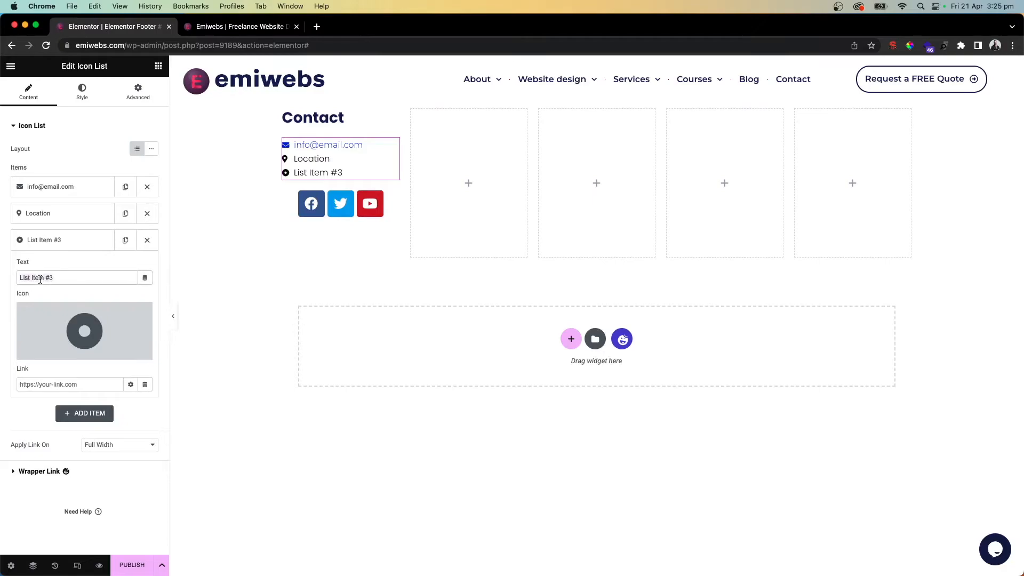
{"action": "type", "text": "123 456"}
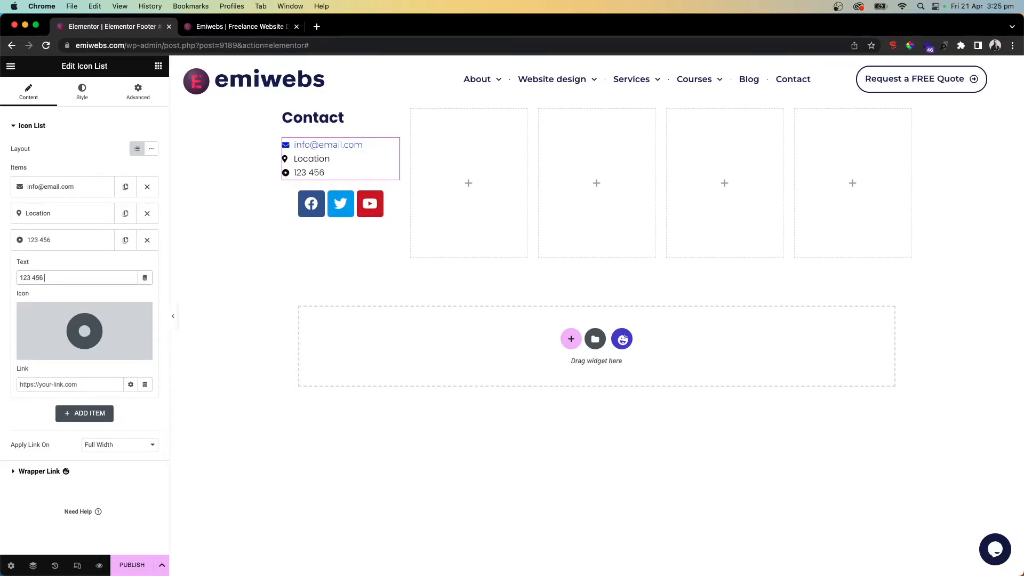
{"action": "type", "text": " 789"}
Give the phone number item a solid phone handset icon and move the item to the top of the list.
{"action": "left_click", "coordinate": [93, 335]}
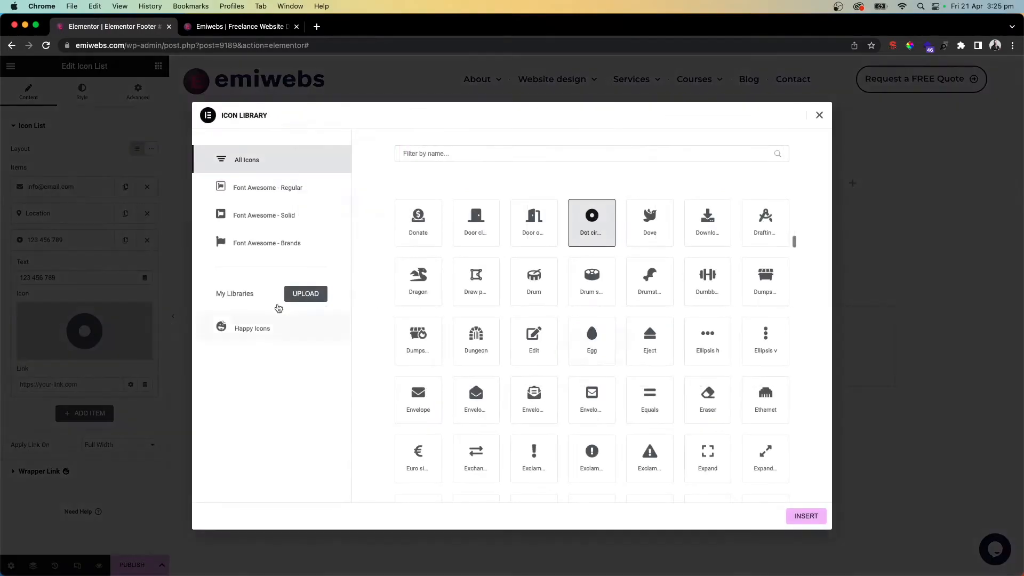
{"action": "left_click", "coordinate": [434, 154]}
{"action": "type", "text": "phone"}
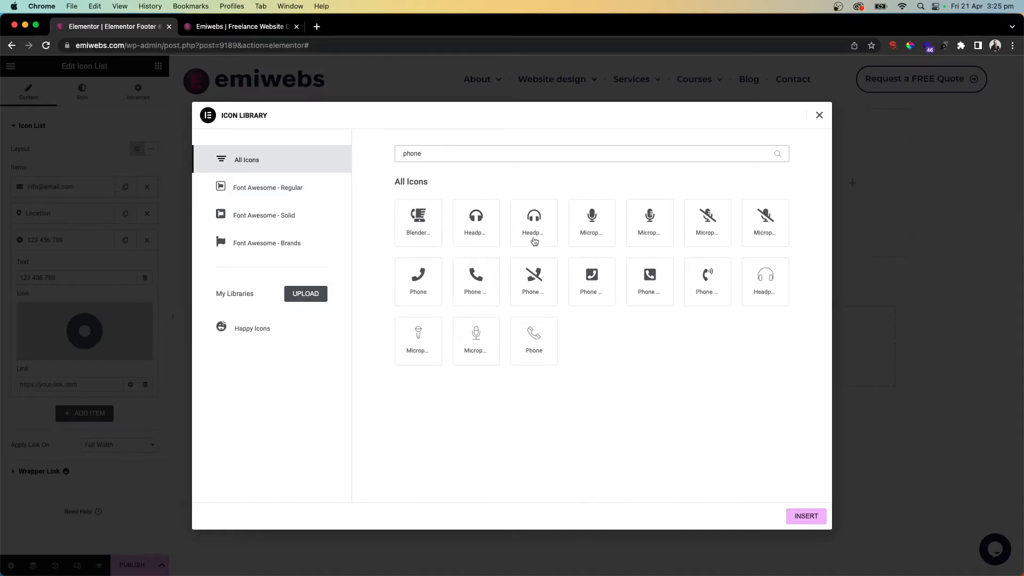
{"action": "left_click", "coordinate": [472, 286]}
{"action": "left_click", "coordinate": [798, 524]}
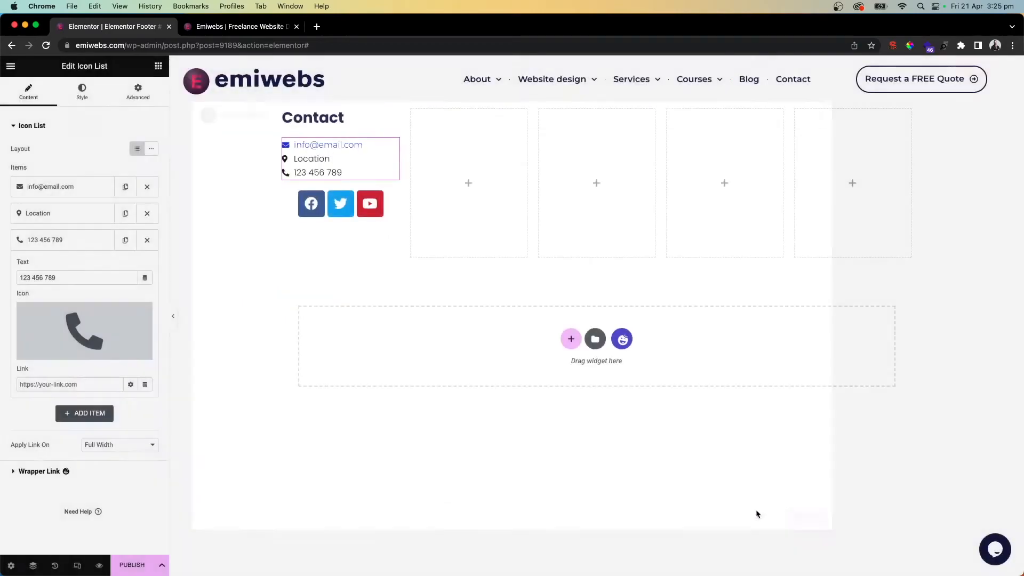
{"action": "left_click", "coordinate": [23, 251]}
{"action": "left_click_drag", "start_coordinate": [30, 247], "coordinate": [49, 190]}
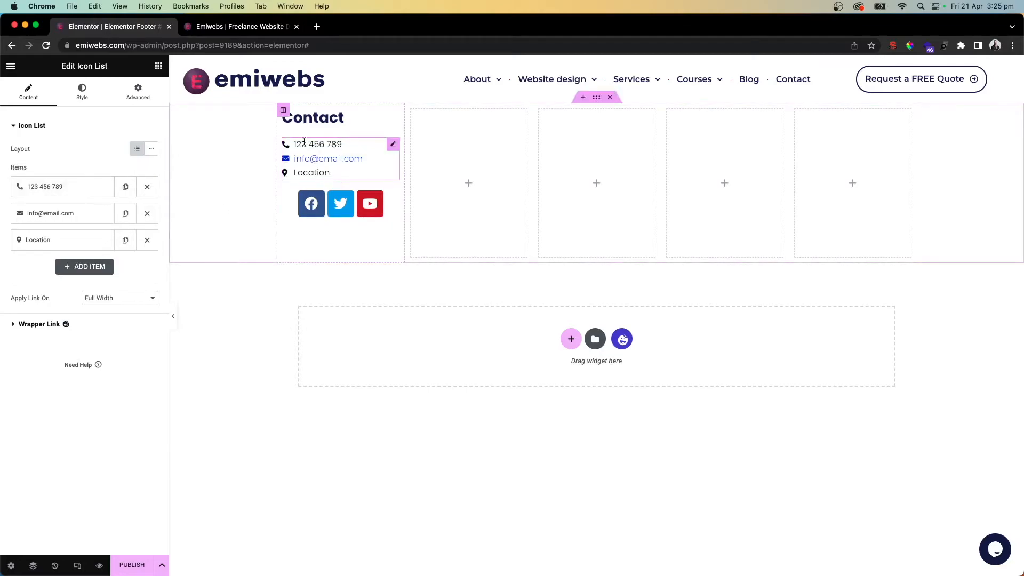
{"action": "left_click", "coordinate": [77, 267]}
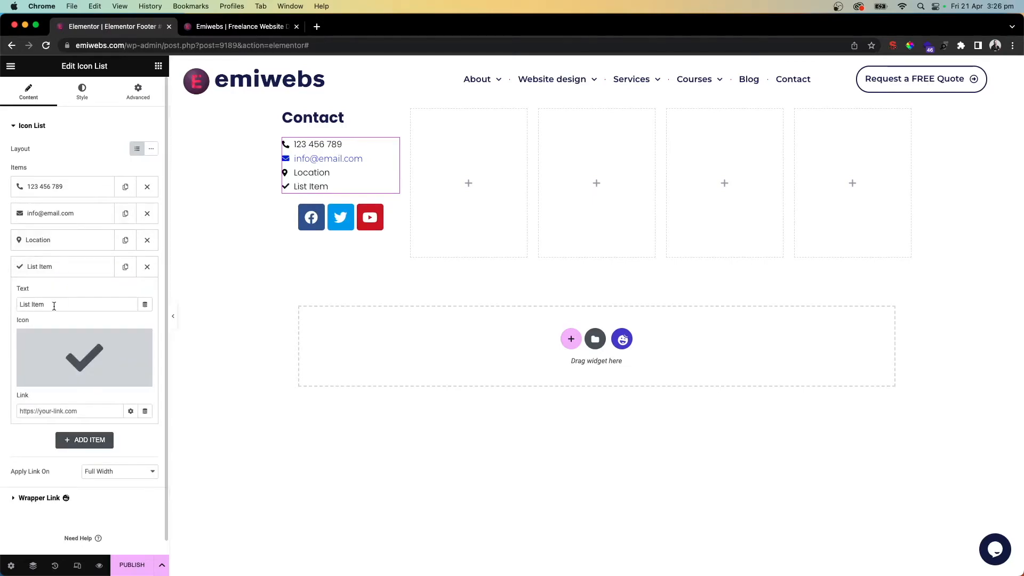
{"action": "left_click", "coordinate": [69, 271]}
{"action": "left_click", "coordinate": [147, 267]}
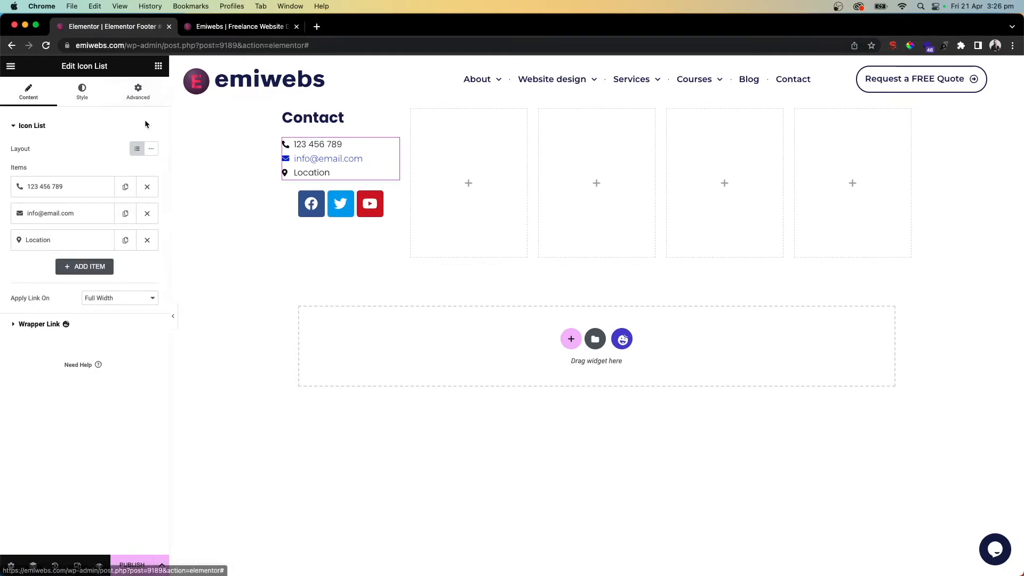
Apply the global Granate colour to the list's icons and adjust it to the custom colour #BD556C.
{"action": "left_click", "coordinate": [81, 93]}
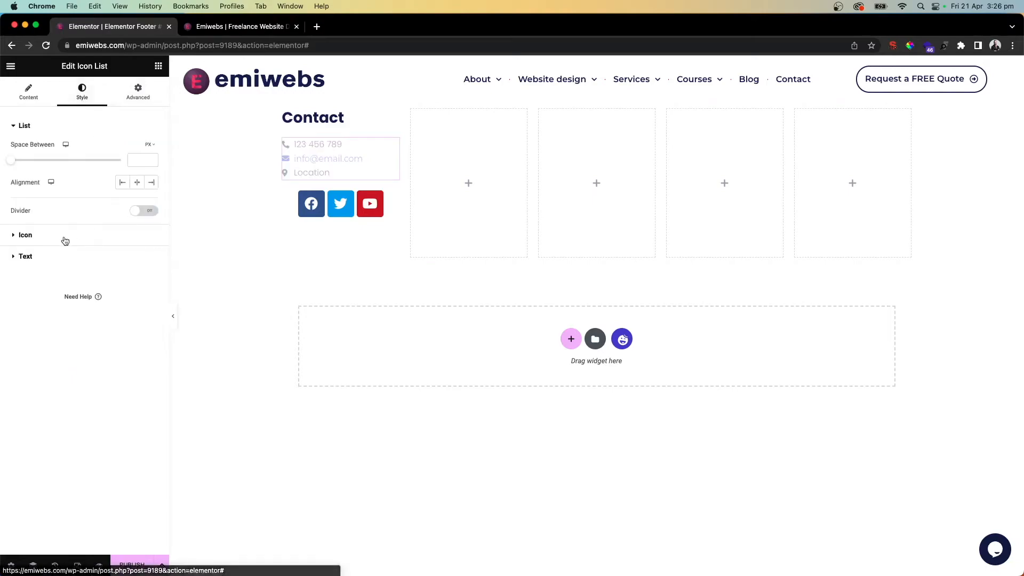
{"action": "left_click", "coordinate": [46, 240]}
{"action": "left_click", "coordinate": [137, 193]}
{"action": "scroll", "coordinate": [55, 293], "scroll_direction": "down", "scroll_amount": 3}
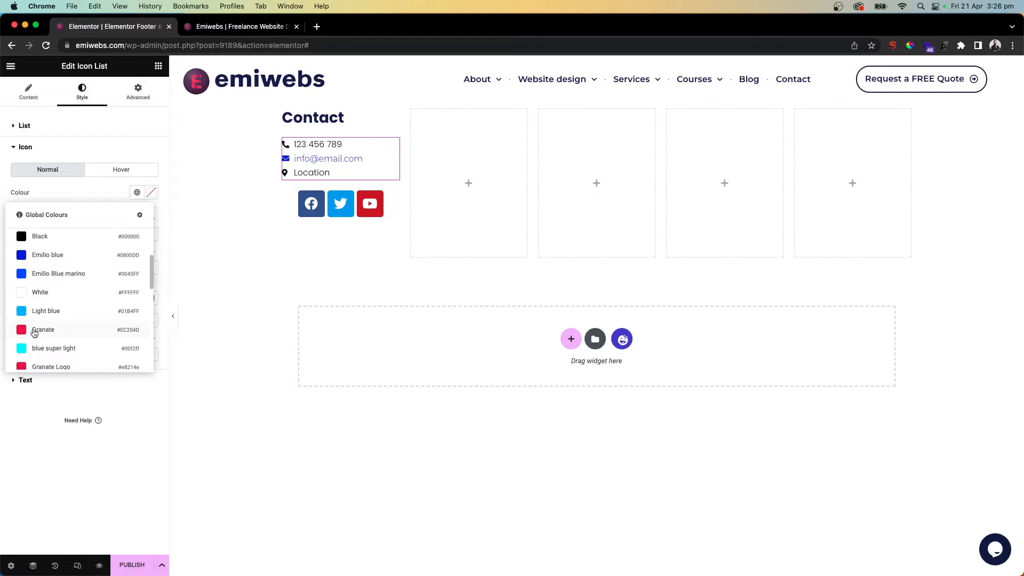
{"action": "left_click", "coordinate": [33, 330]}
{"action": "left_click", "coordinate": [151, 193]}
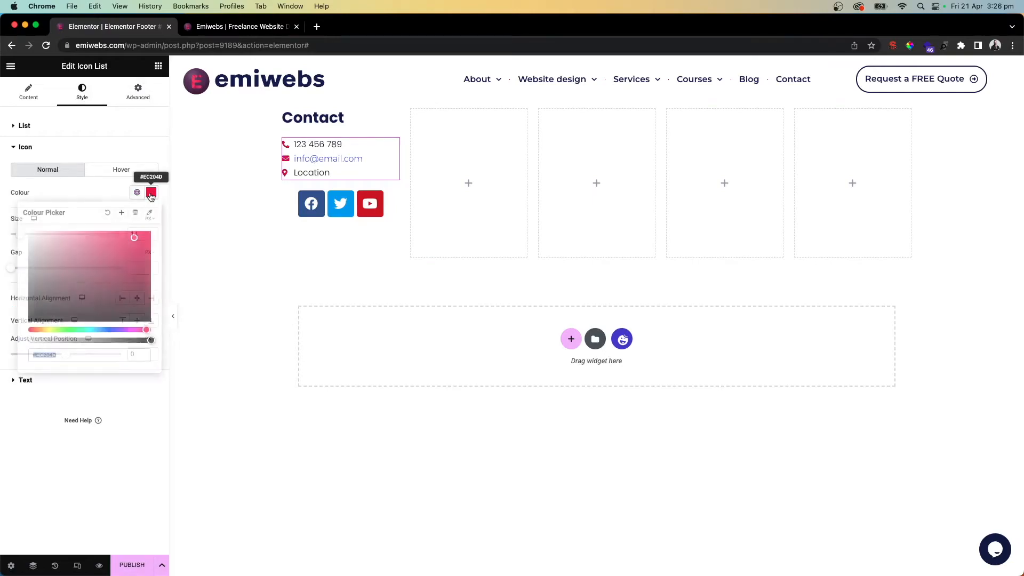
{"action": "left_click_drag", "start_coordinate": [66, 256], "coordinate": [96, 254]}
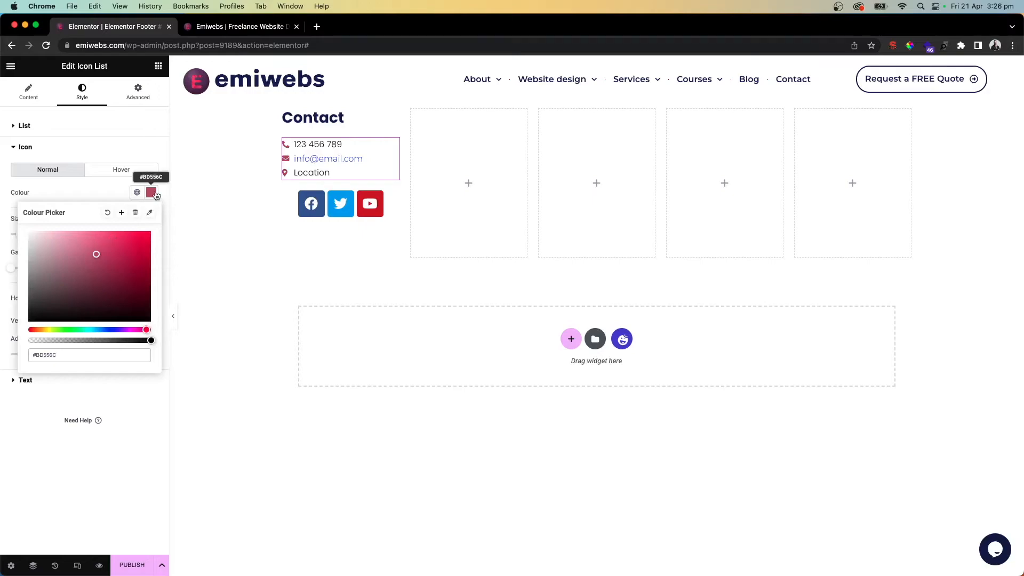
Replace the icon list's custom icon colour with the global Granate colour.
{"action": "left_click", "coordinate": [150, 192]}
{"action": "left_click", "coordinate": [137, 192]}
{"action": "scroll", "coordinate": [59, 327], "scroll_direction": "down", "scroll_amount": 5}
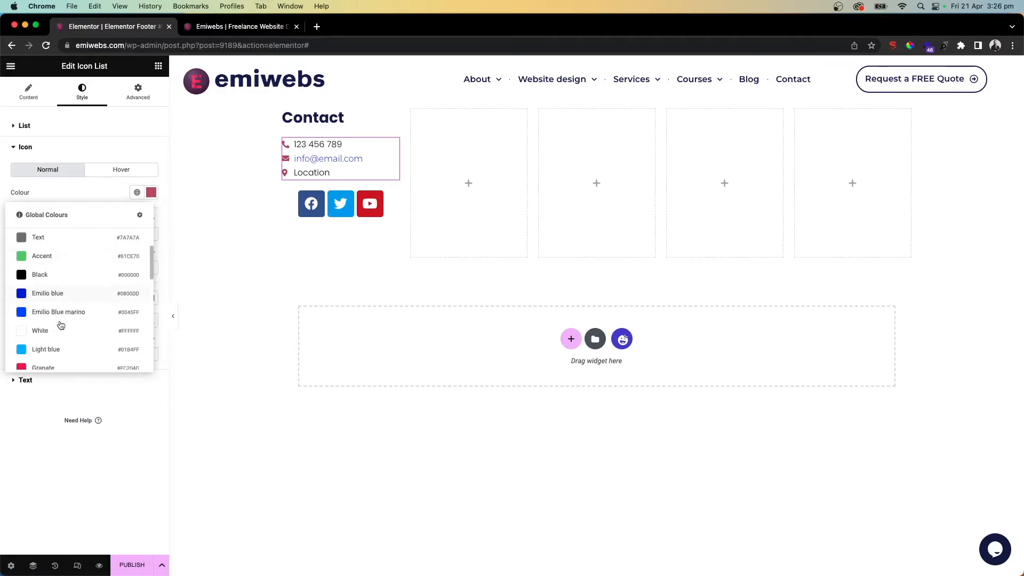
{"action": "left_click", "coordinate": [46, 349]}
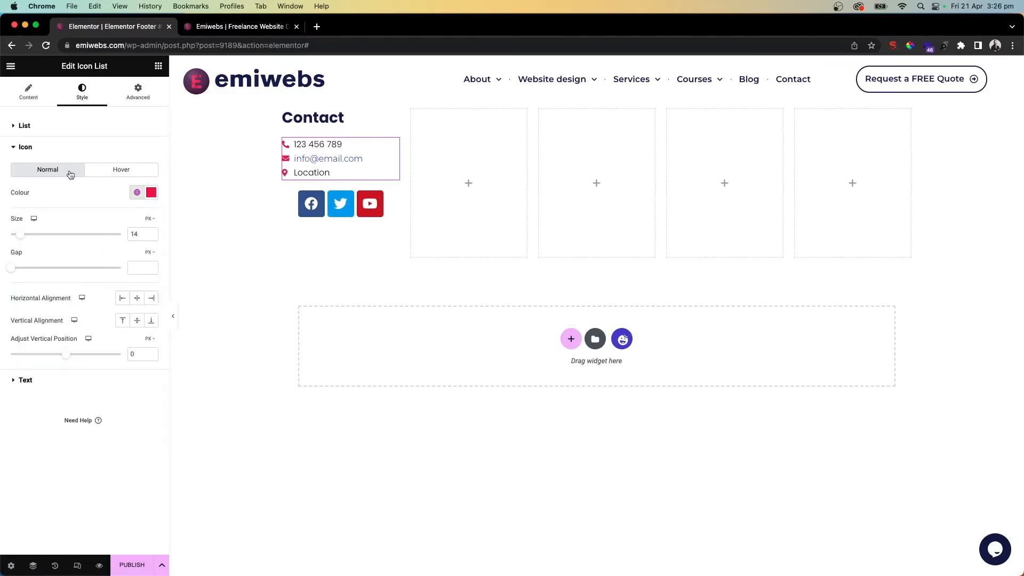
Set the hover colour of the icon list's icons to the global Monochromatic colour.
{"action": "left_click", "coordinate": [127, 169]}
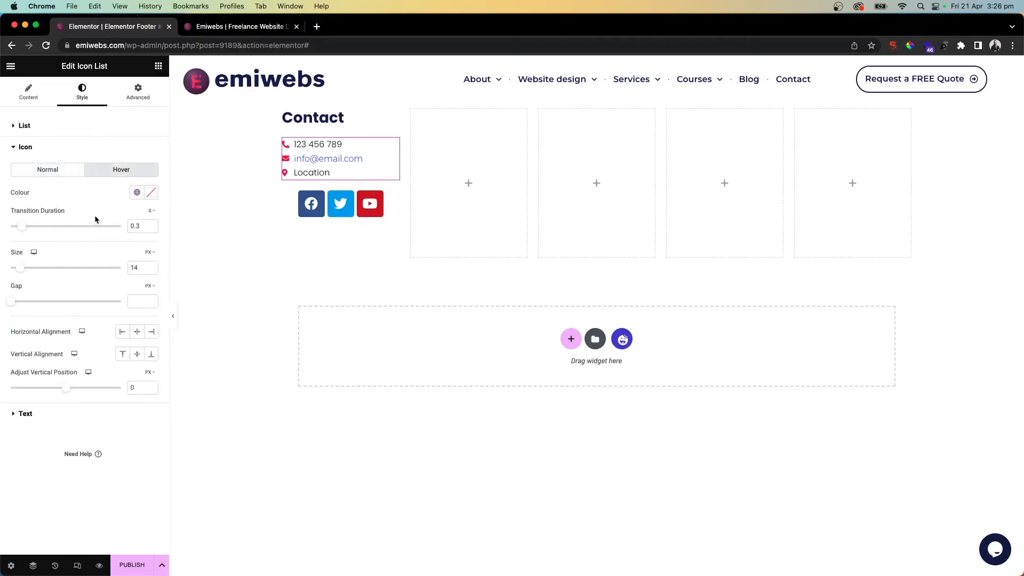
{"action": "left_click", "coordinate": [137, 192]}
{"action": "scroll", "coordinate": [77, 276], "scroll_direction": "down", "scroll_amount": 3}
{"action": "scroll", "coordinate": [50, 327], "scroll_direction": "down", "scroll_amount": 5}
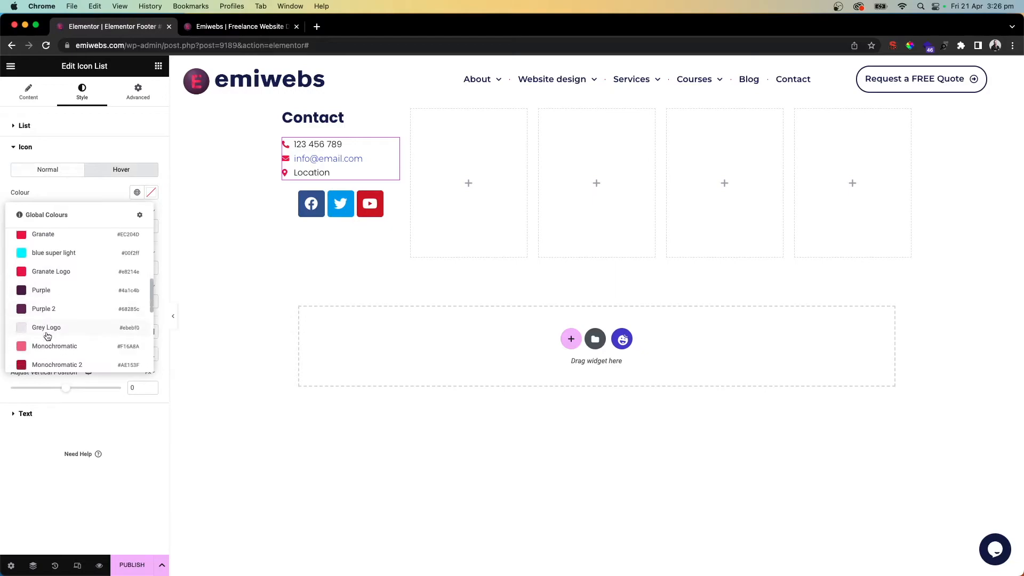
{"action": "left_click", "coordinate": [60, 315]}
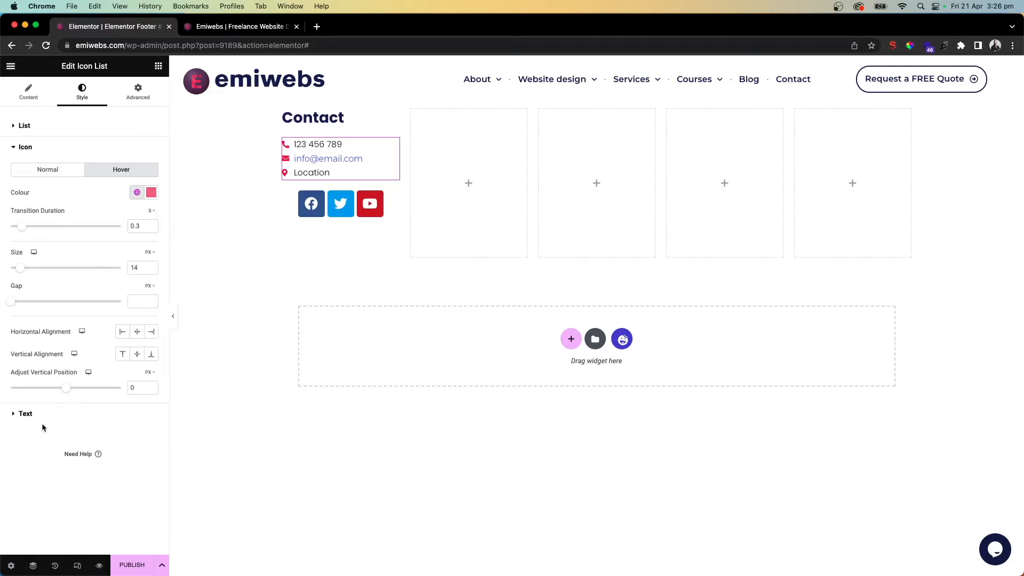
Set the icon list's normal text colour to the global Dark Blue.
{"action": "left_click", "coordinate": [26, 415]}
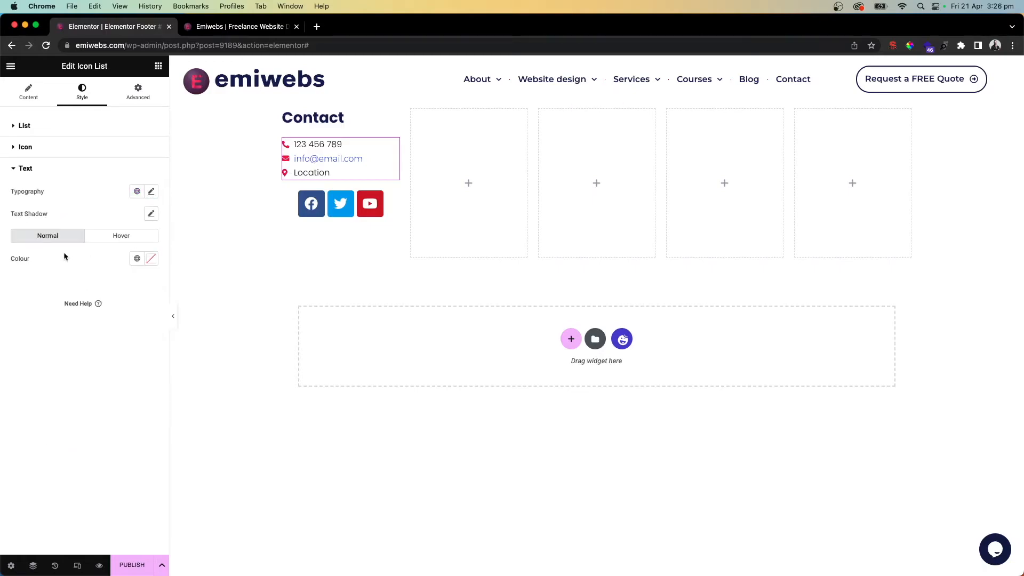
{"action": "left_click", "coordinate": [137, 258]}
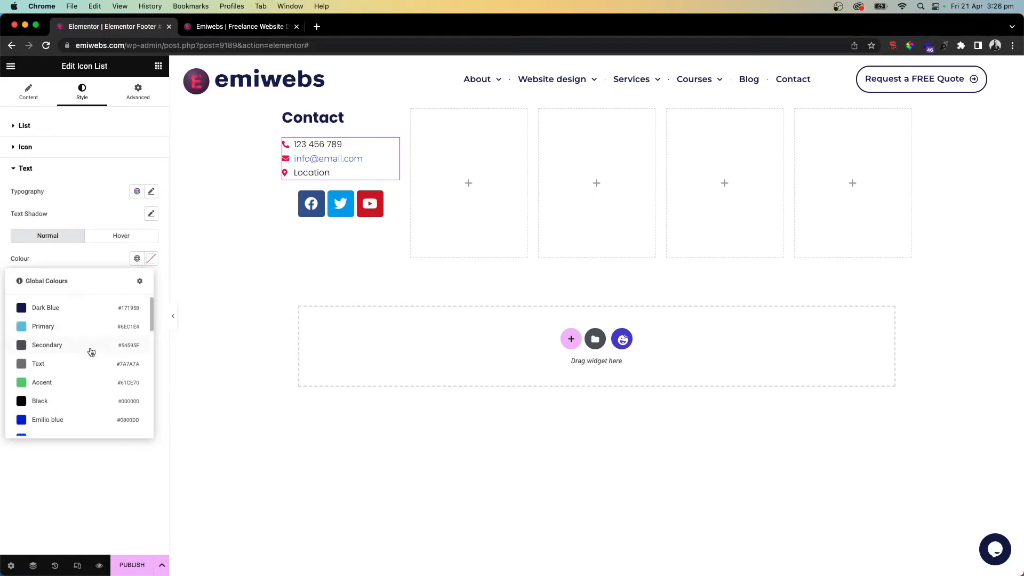
{"action": "left_click", "coordinate": [68, 307]}
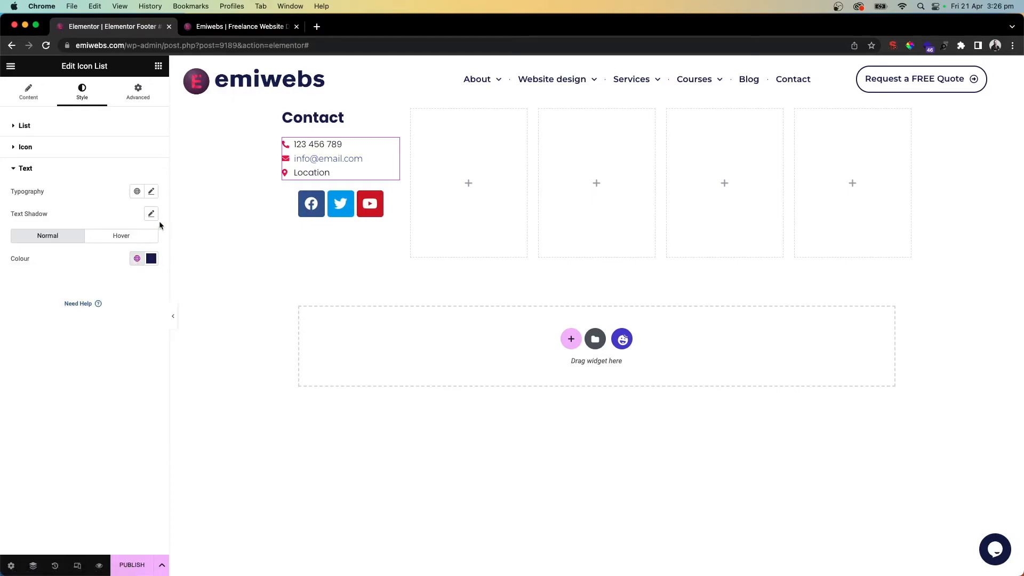
Try the 500 (Medium) font weight on the icon list text, and set the weight to 400 (Normal).
{"action": "left_click", "coordinate": [151, 191]}
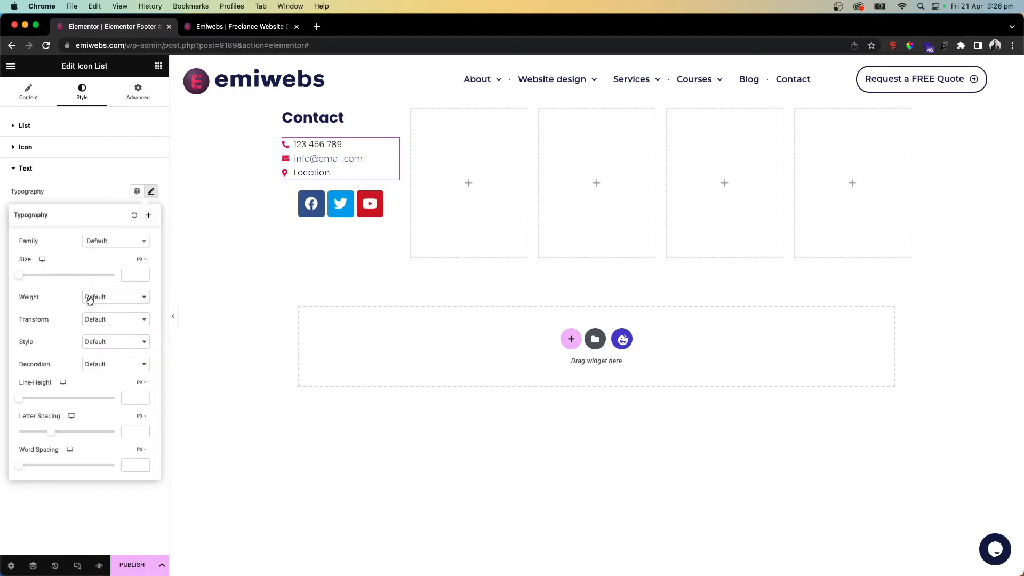
{"action": "left_click", "coordinate": [109, 299]}
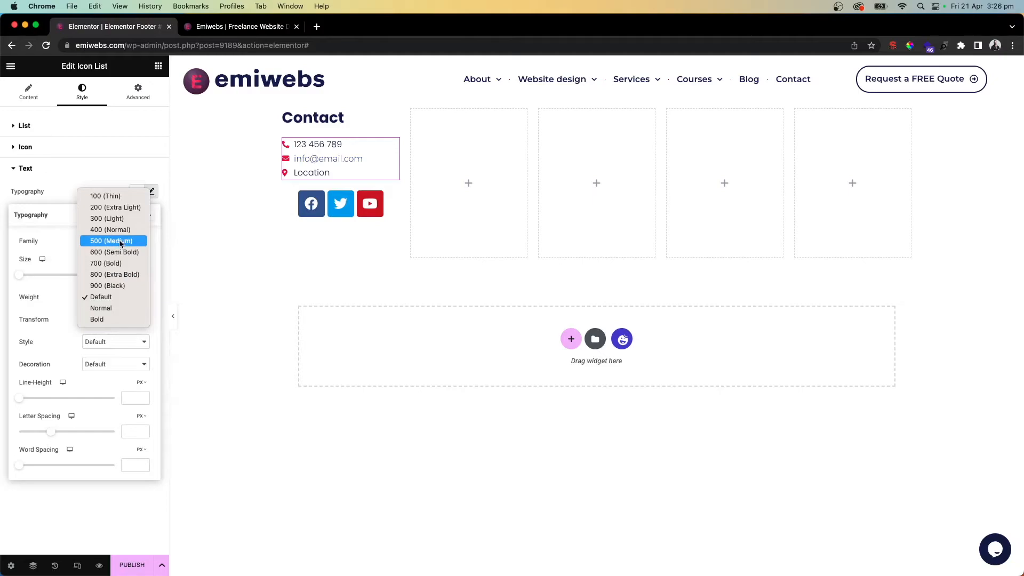
{"action": "left_click", "coordinate": [121, 241]}
{"action": "left_click", "coordinate": [103, 302]}
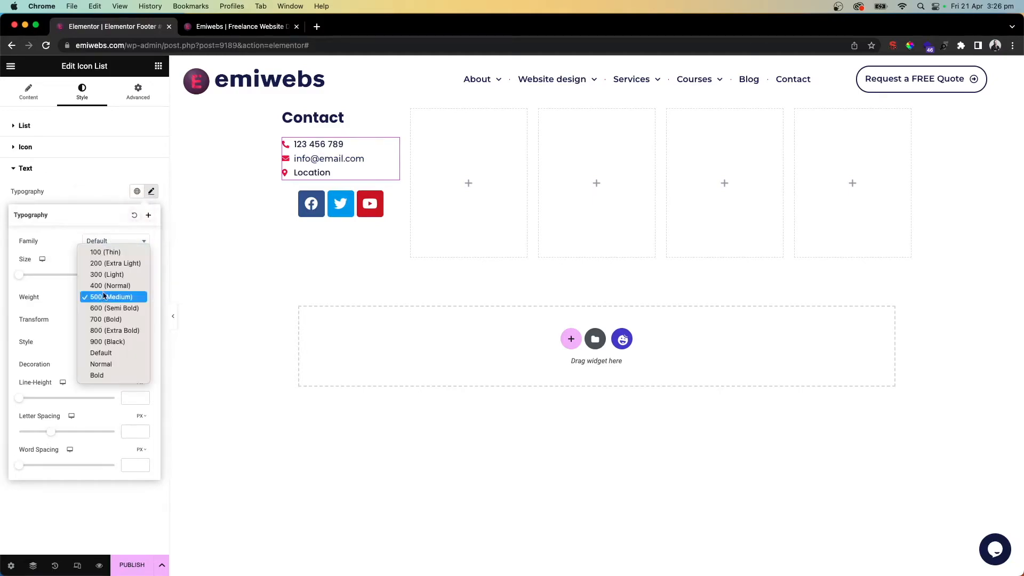
{"action": "left_click", "coordinate": [104, 283]}
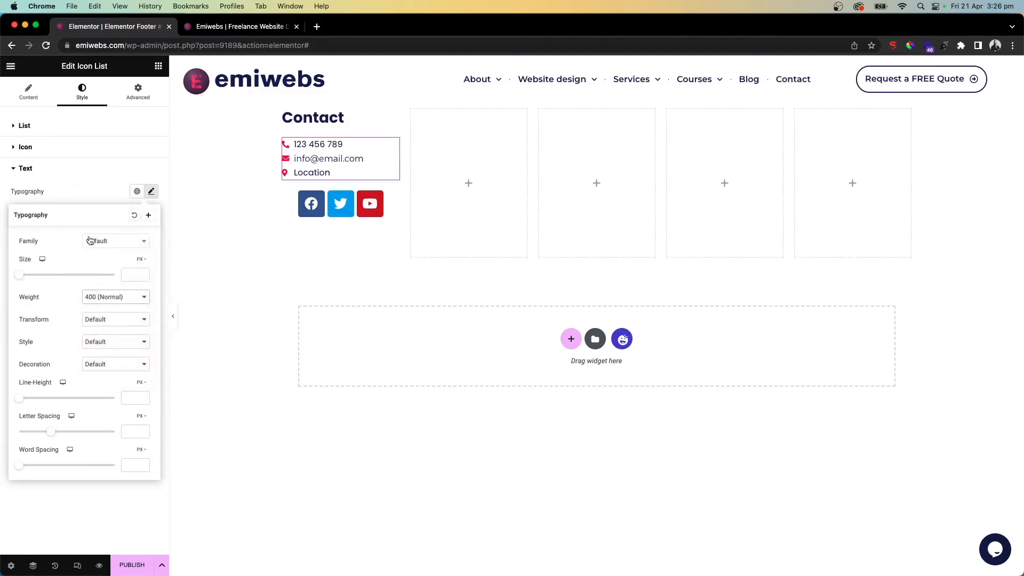
{"action": "left_click", "coordinate": [96, 193]}
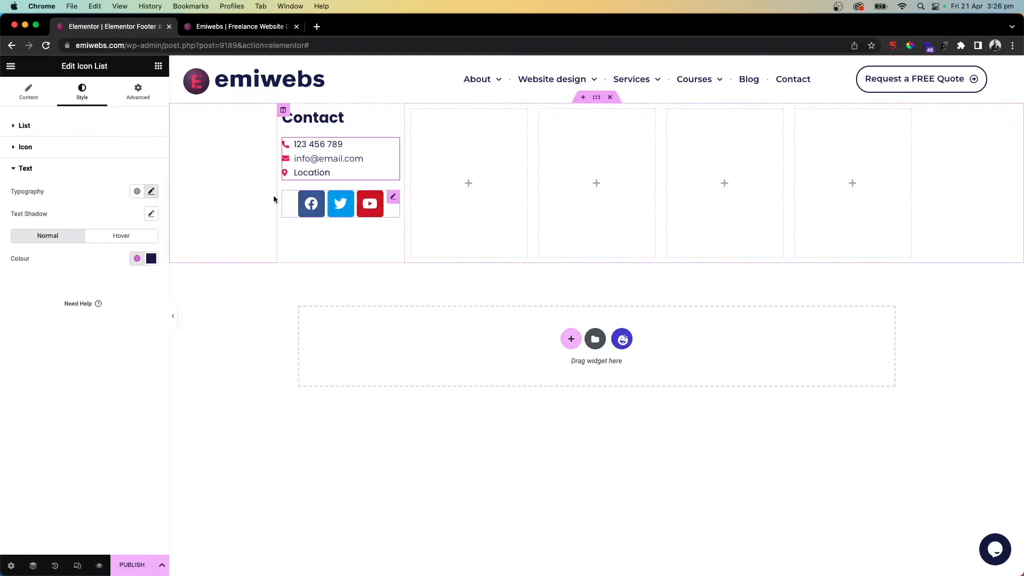
Add a fourth item to the social icons below the contact list and give it the Instagram icon.
{"action": "left_click", "coordinate": [393, 199]}
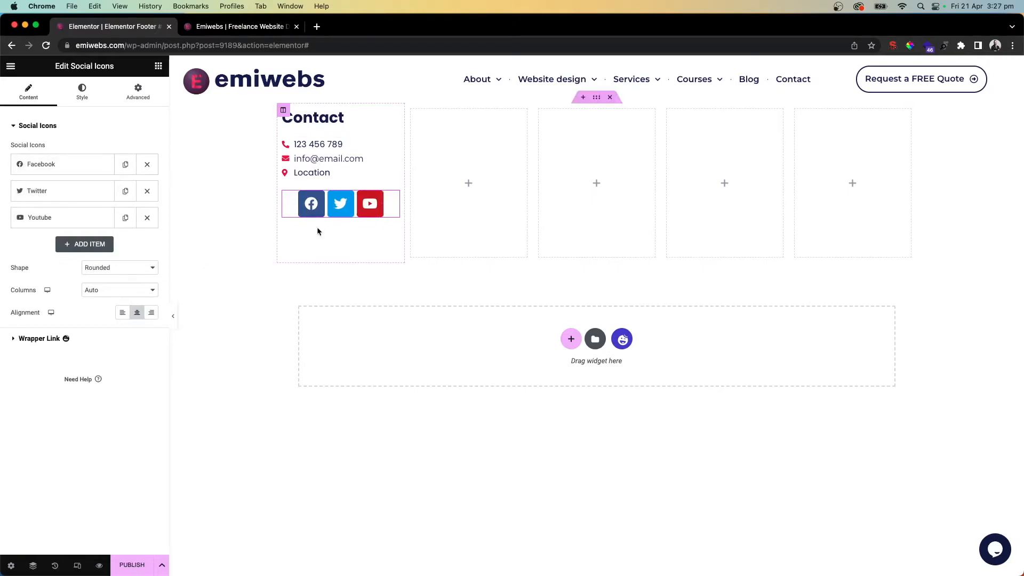
{"action": "left_click", "coordinate": [87, 244]}
{"action": "left_click", "coordinate": [88, 305]}
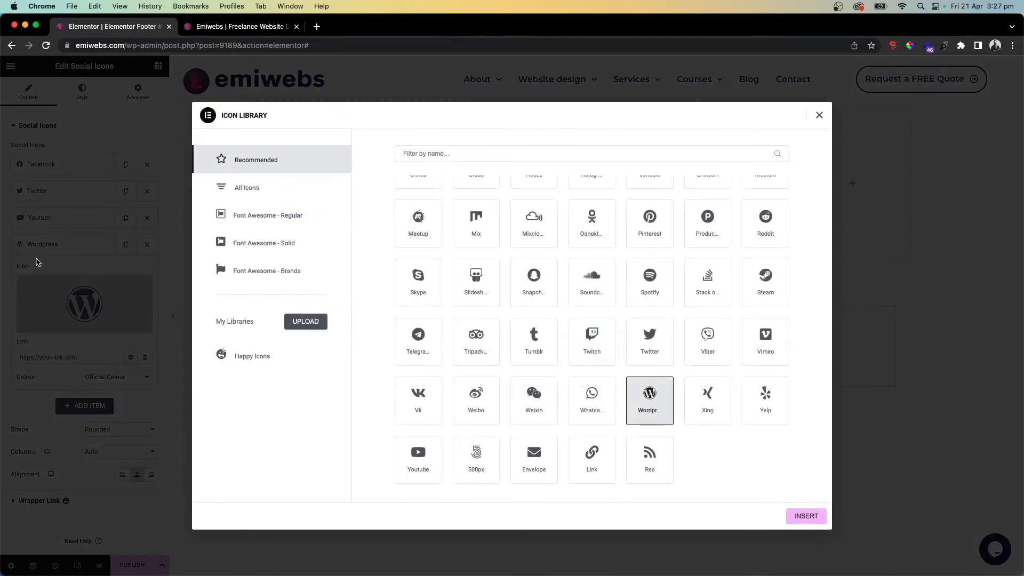
{"action": "left_click", "coordinate": [436, 153]}
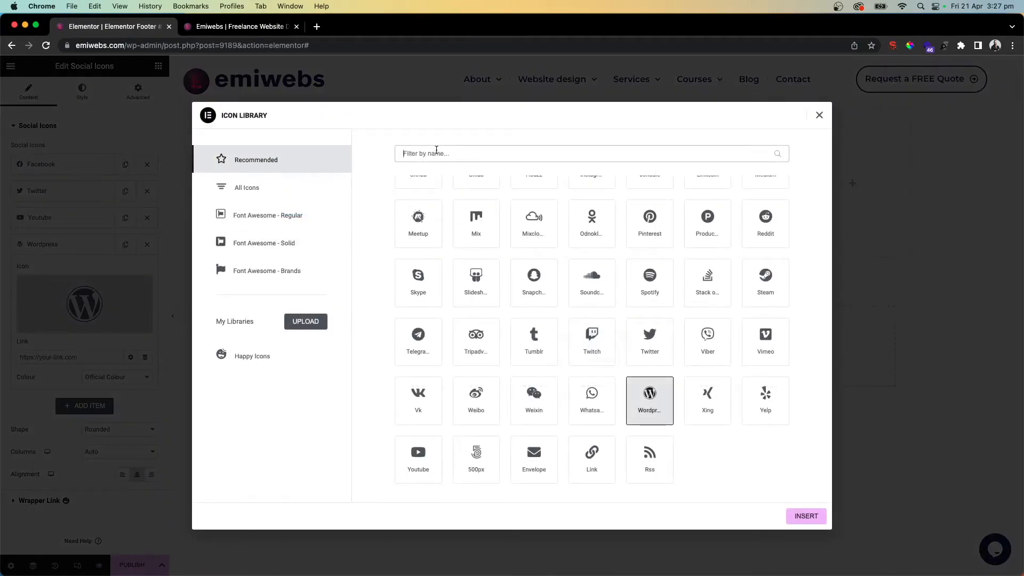
{"action": "type", "text": "ins"}
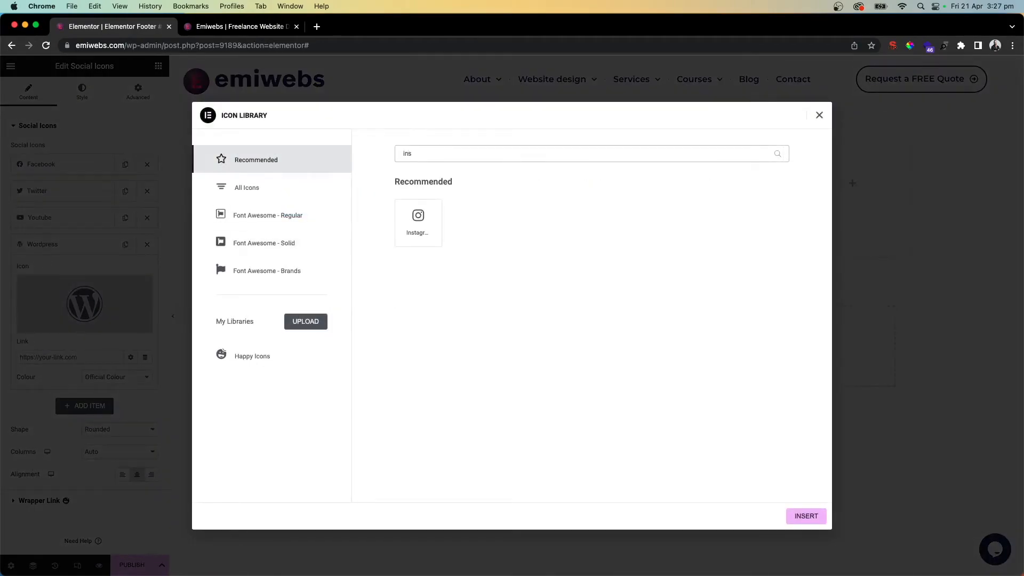
{"action": "left_click", "coordinate": [423, 231]}
{"action": "left_click", "coordinate": [806, 516]}
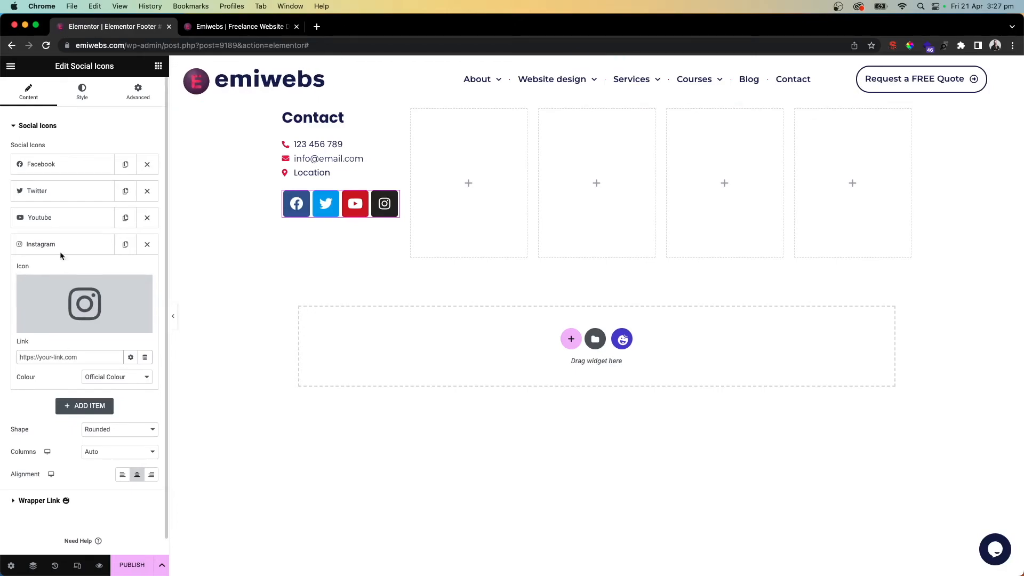
{"action": "left_click", "coordinate": [61, 216]}
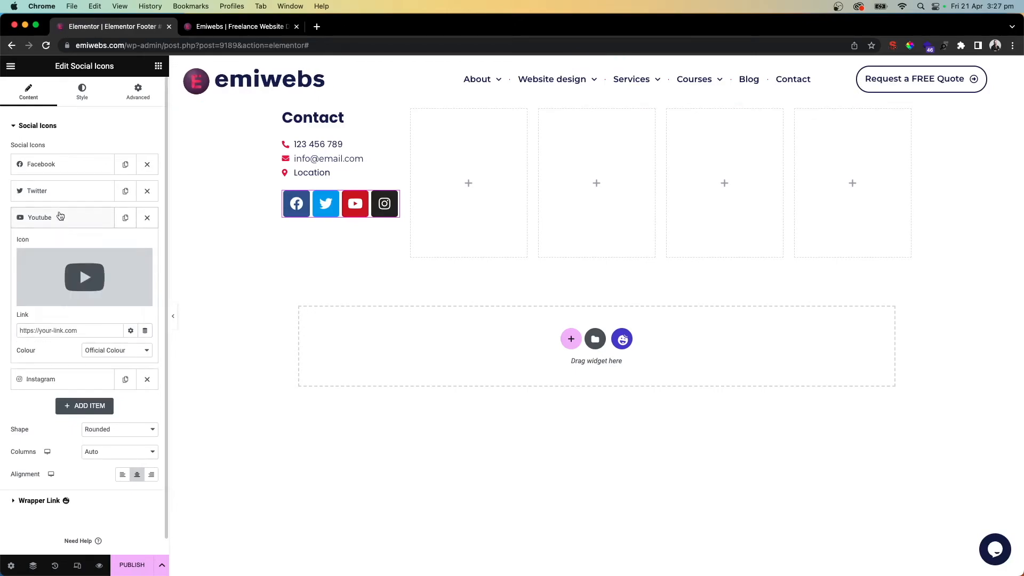
{"action": "left_click", "coordinate": [55, 166]}
{"action": "left_click", "coordinate": [81, 166]}
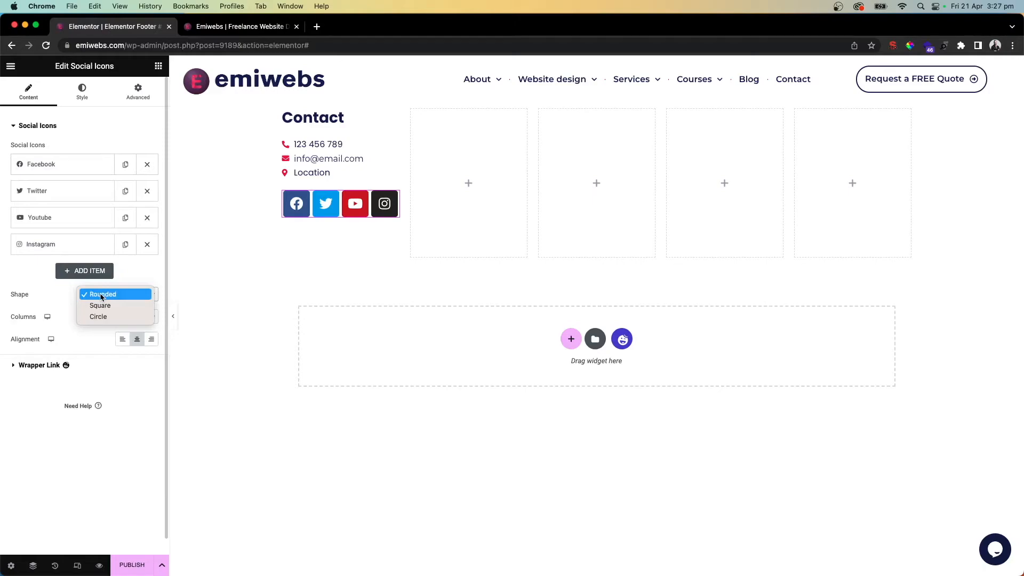
Compare the Circle and Square shapes on the social icons and set the shape to Circle.
{"action": "left_click", "coordinate": [101, 317]}
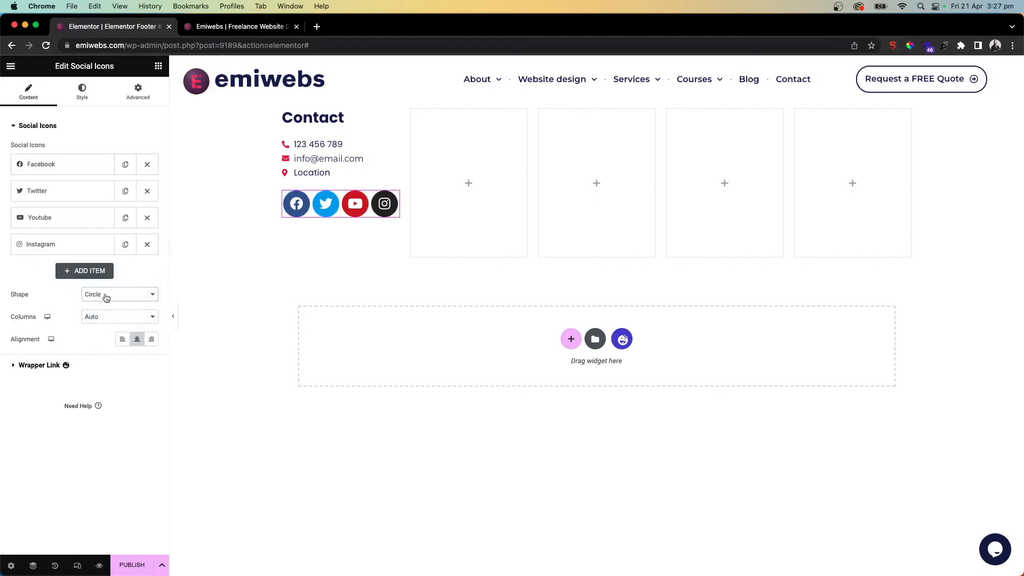
{"action": "left_click", "coordinate": [106, 297]}
{"action": "left_click", "coordinate": [108, 284]}
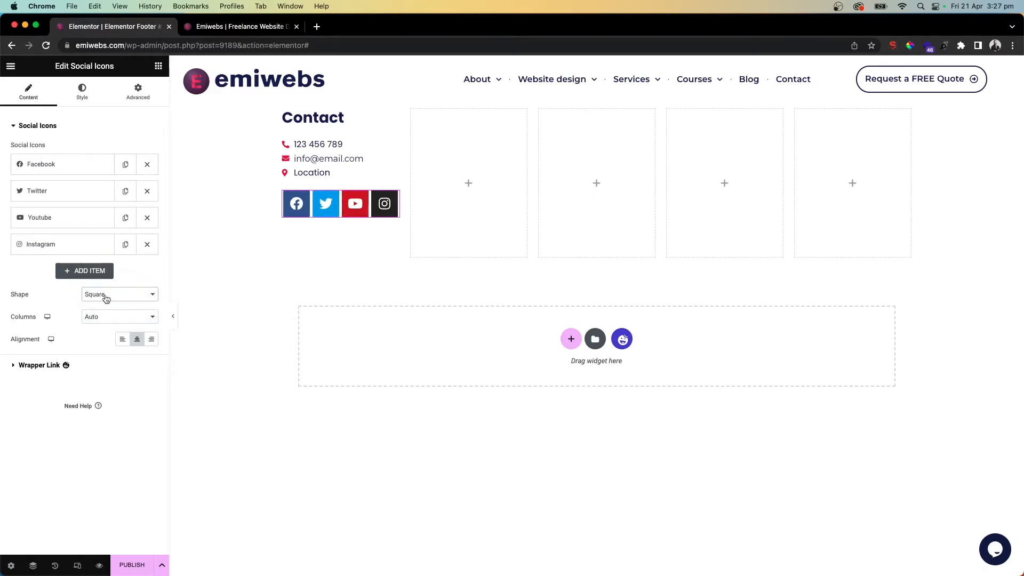
{"action": "left_click", "coordinate": [106, 298]}
{"action": "left_click", "coordinate": [104, 311]}
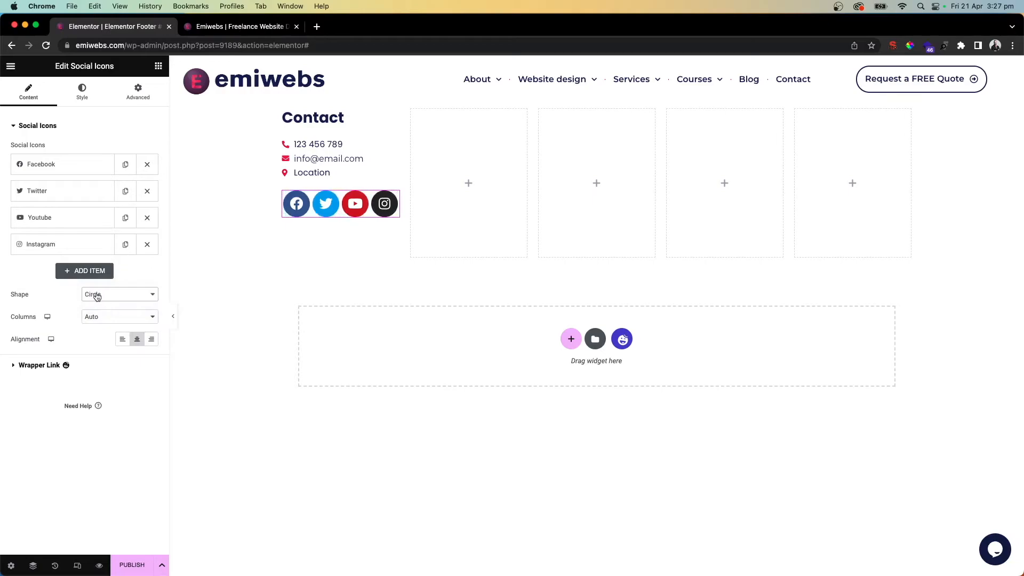
Try arranging the social icons in 2 and 3 columns, and return the column setting to Auto.
{"action": "left_click", "coordinate": [99, 322]}
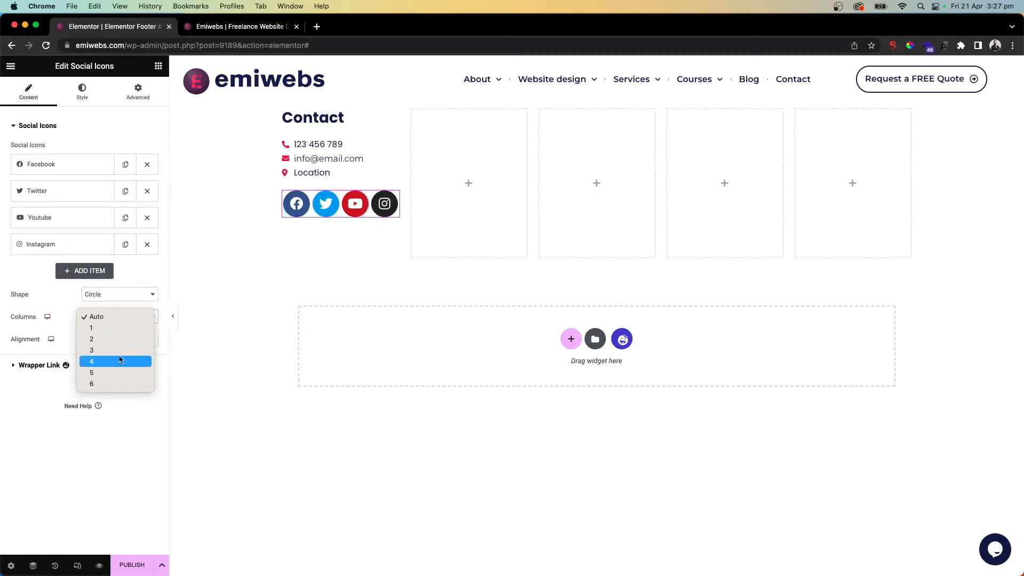
{"action": "left_click", "coordinate": [361, 231]}
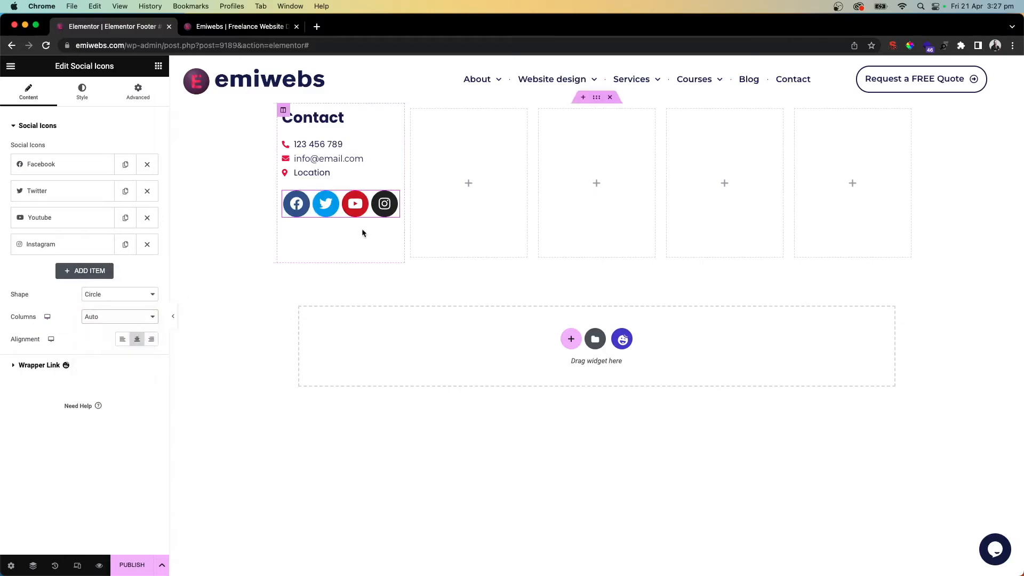
{"action": "left_click", "coordinate": [107, 320]}
{"action": "left_click", "coordinate": [102, 339]}
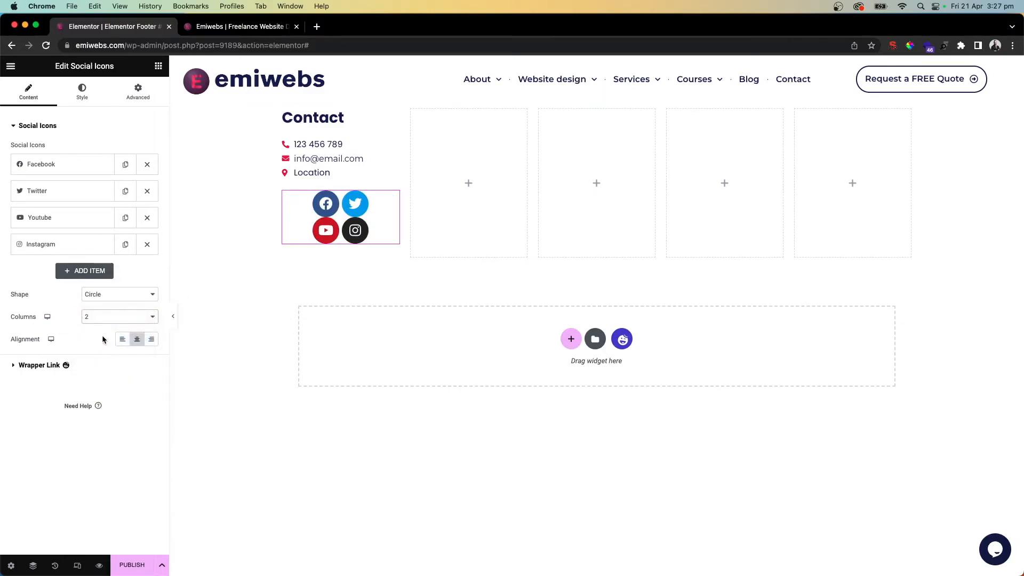
{"action": "left_click", "coordinate": [107, 317]}
{"action": "left_click", "coordinate": [113, 328]}
{"action": "left_click", "coordinate": [115, 316]}
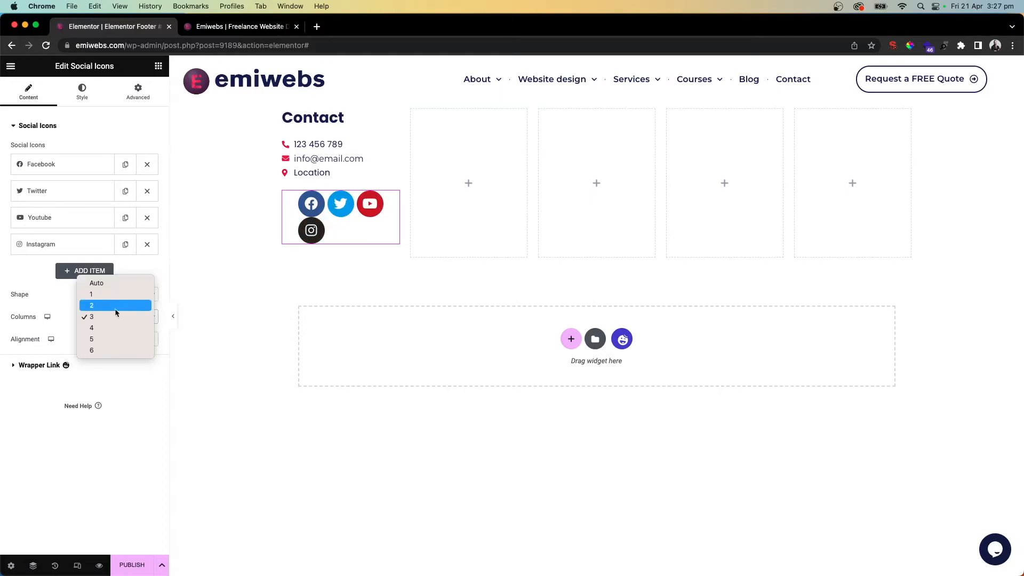
{"action": "left_click", "coordinate": [121, 283]}
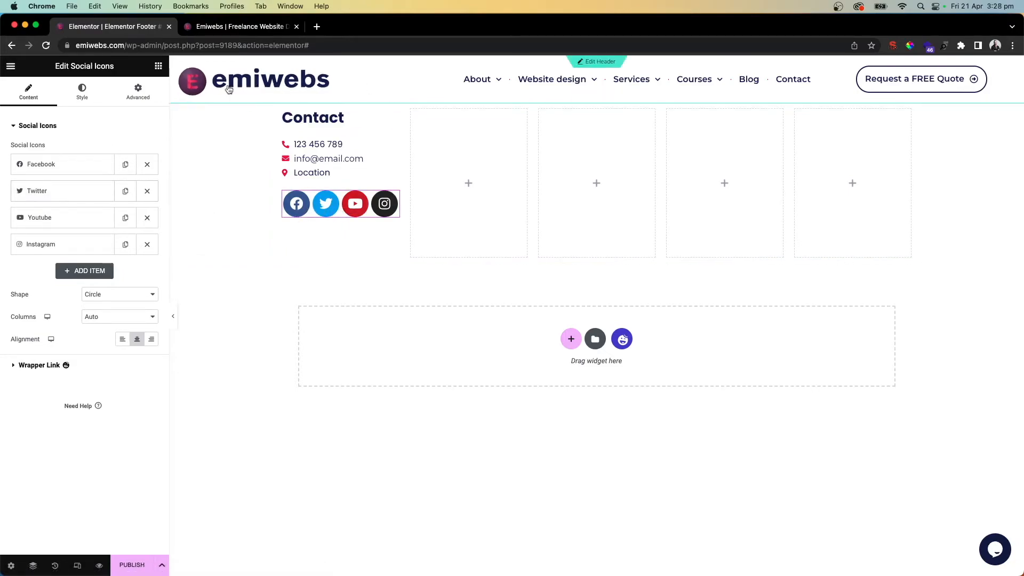
Switch the social icons' colour option from Official Colour to Custom.
{"action": "left_click", "coordinate": [82, 92]}
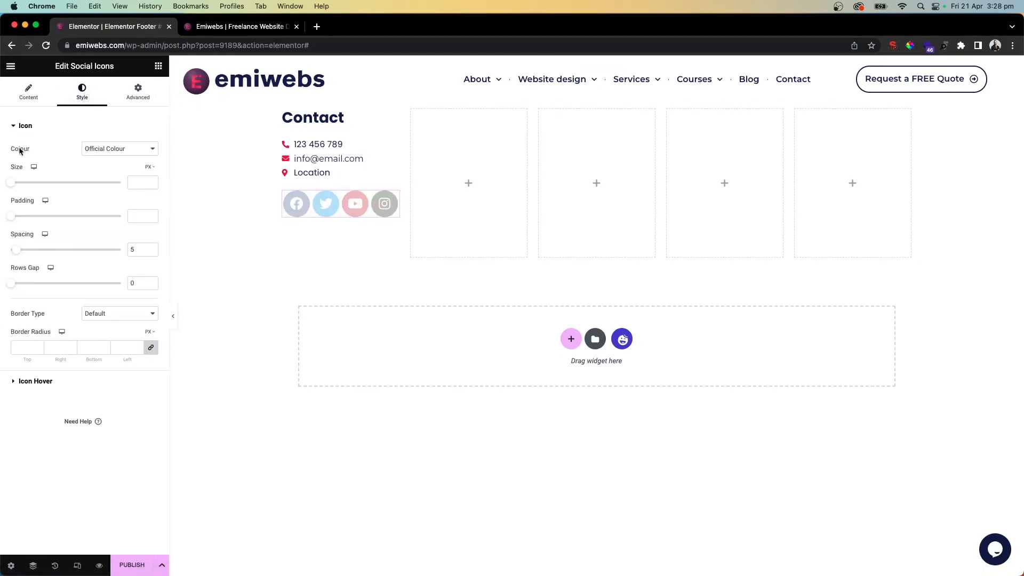
{"action": "left_click", "coordinate": [124, 154]}
{"action": "left_click", "coordinate": [113, 161]}
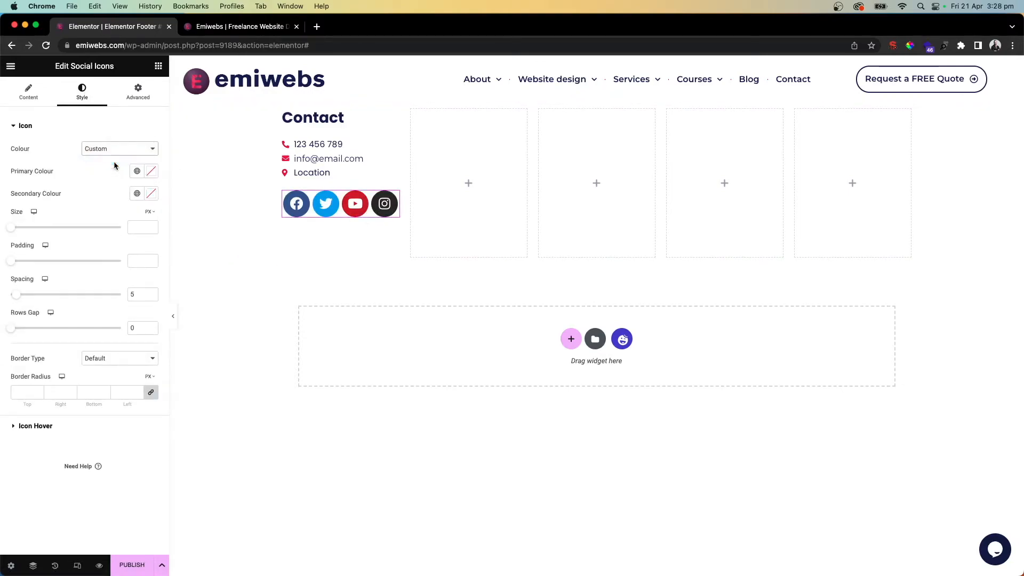
Try the global Granate colour as the social icons' secondary colour.
{"action": "left_click", "coordinate": [137, 194]}
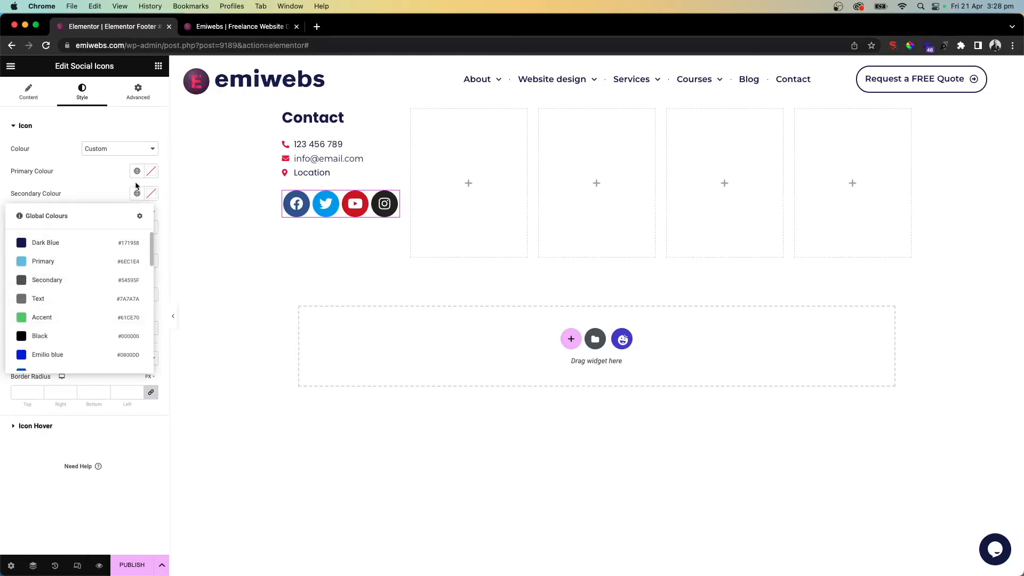
{"action": "scroll", "coordinate": [53, 309], "scroll_direction": "down", "scroll_amount": 3}
{"action": "left_click", "coordinate": [45, 342]}
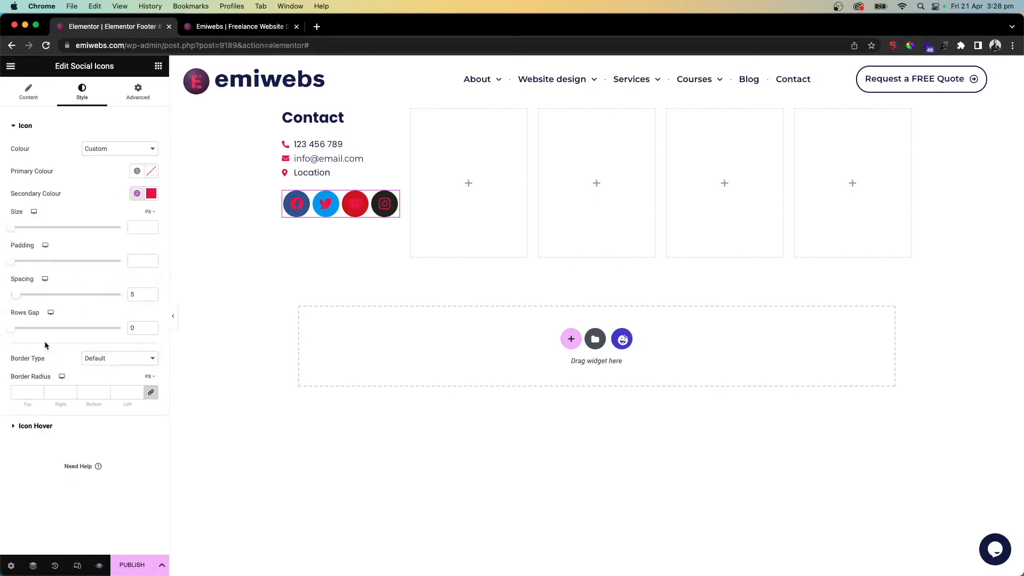
Set the social icons' secondary colour to the global White.
{"action": "left_click", "coordinate": [137, 193]}
{"action": "scroll", "coordinate": [83, 268], "scroll_direction": "down", "scroll_amount": 5}
{"action": "scroll", "coordinate": [82, 270], "scroll_direction": "up", "scroll_amount": 3}
{"action": "scroll", "coordinate": [59, 293], "scroll_direction": "down", "scroll_amount": 2}
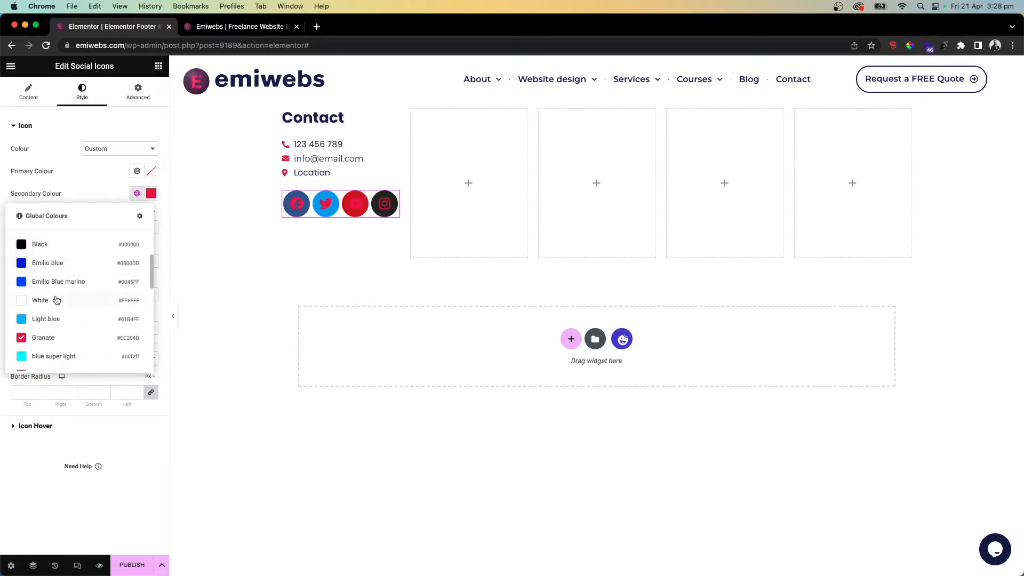
{"action": "left_click", "coordinate": [53, 298]}
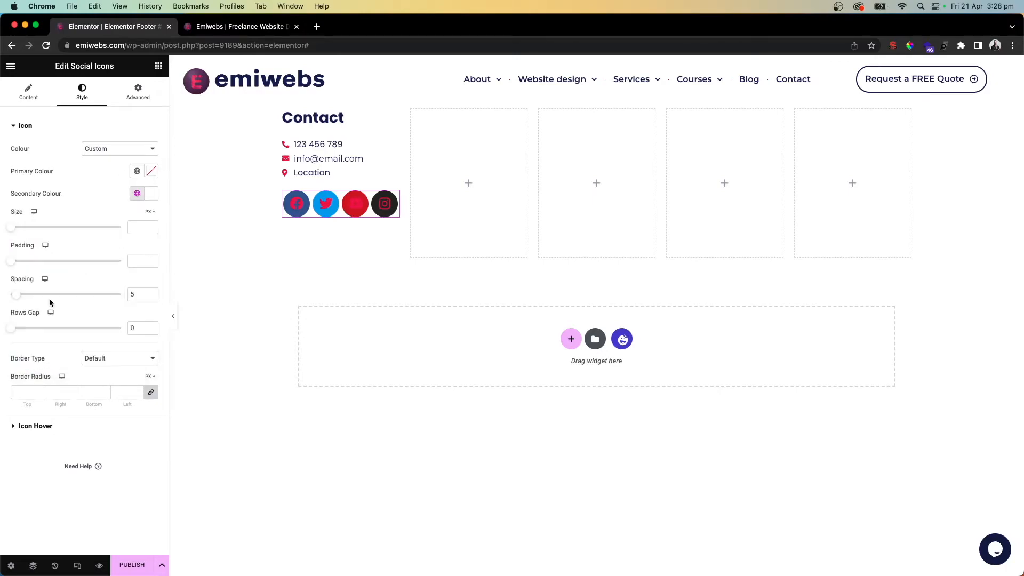
Set the social icons' primary colour to the global Granate.
{"action": "left_click", "coordinate": [137, 171]}
{"action": "scroll", "coordinate": [64, 245], "scroll_direction": "down", "scroll_amount": 5}
{"action": "left_click", "coordinate": [65, 252]}
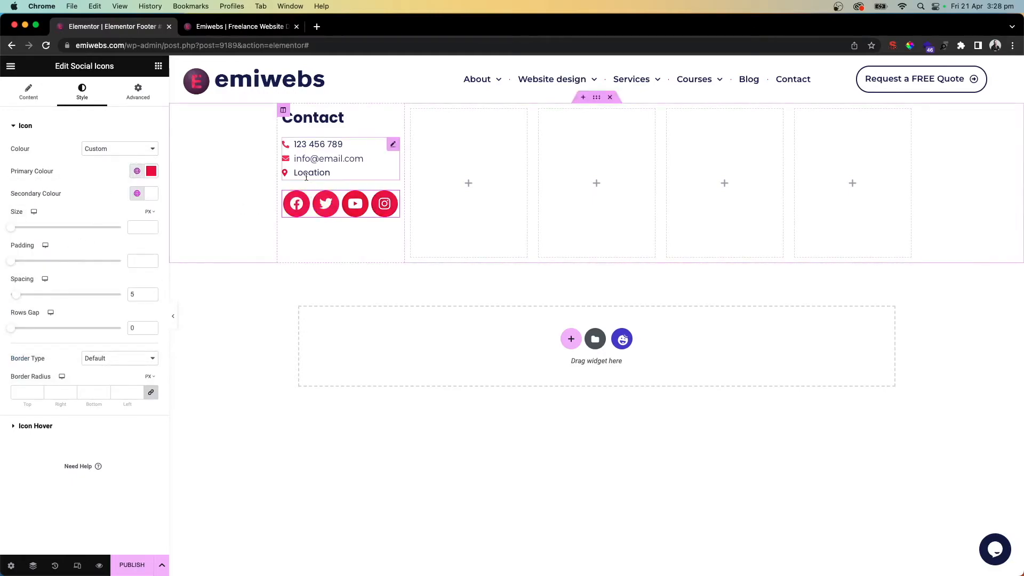
Set the social icons' size to 16 px and align them to the left of the column.
{"action": "left_click_drag", "start_coordinate": [11, 228], "coordinate": [14, 229]}
{"action": "left_click", "coordinate": [151, 229]}
{"action": "left_click", "coordinate": [151, 225]}
{"action": "left_click", "coordinate": [152, 225]}
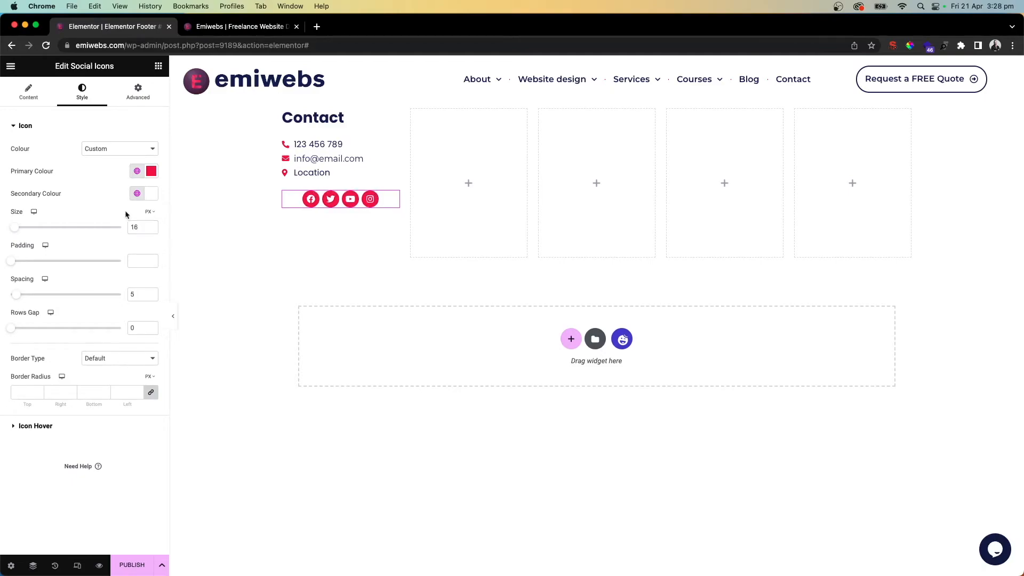
{"action": "left_click", "coordinate": [30, 94]}
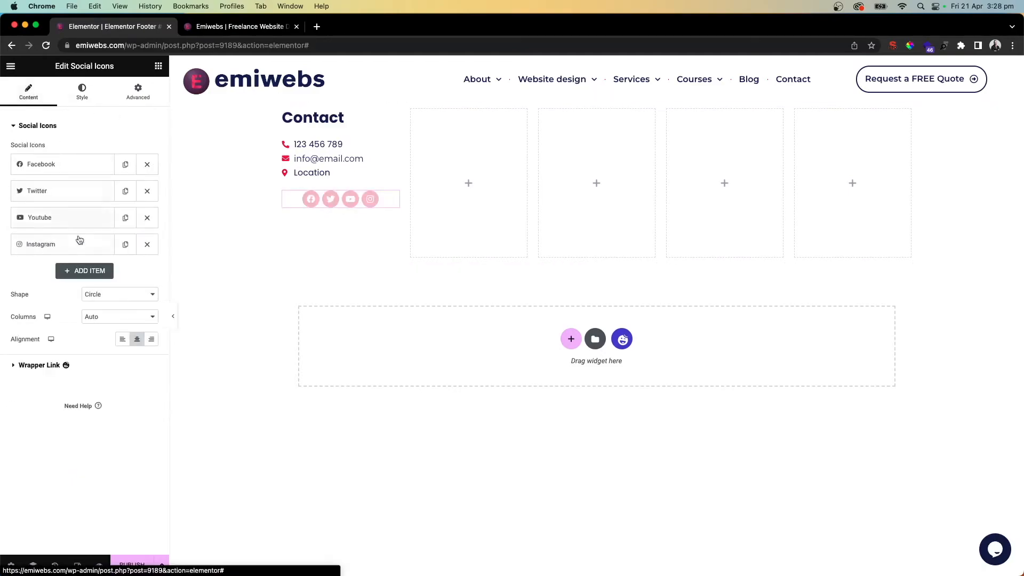
{"action": "left_click", "coordinate": [123, 339]}
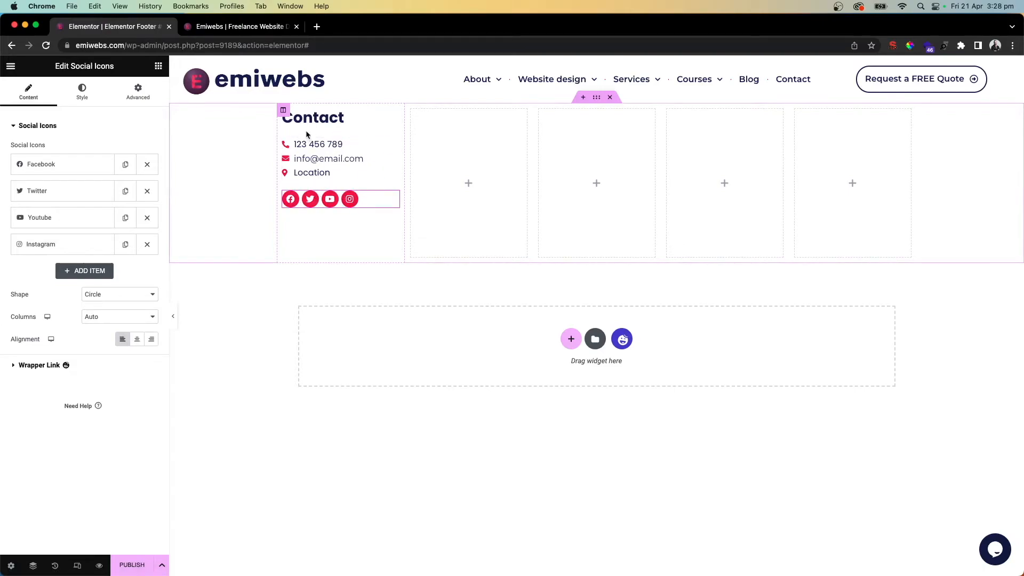
Check the contact column in the existing Emiwebs footer and increase the space between the contact list's items.
{"action": "left_click", "coordinate": [223, 25]}
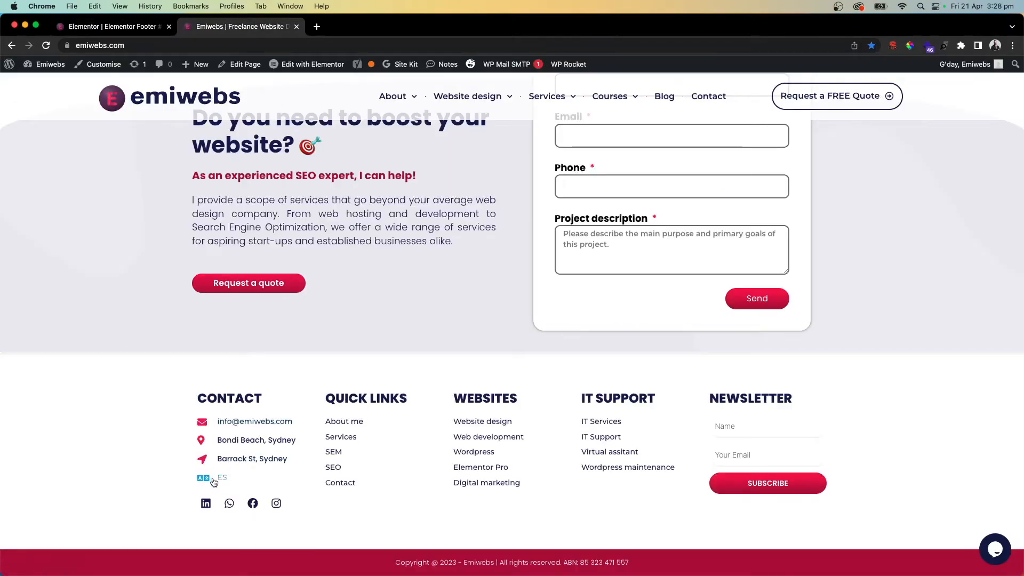
{"action": "left_click", "coordinate": [128, 26]}
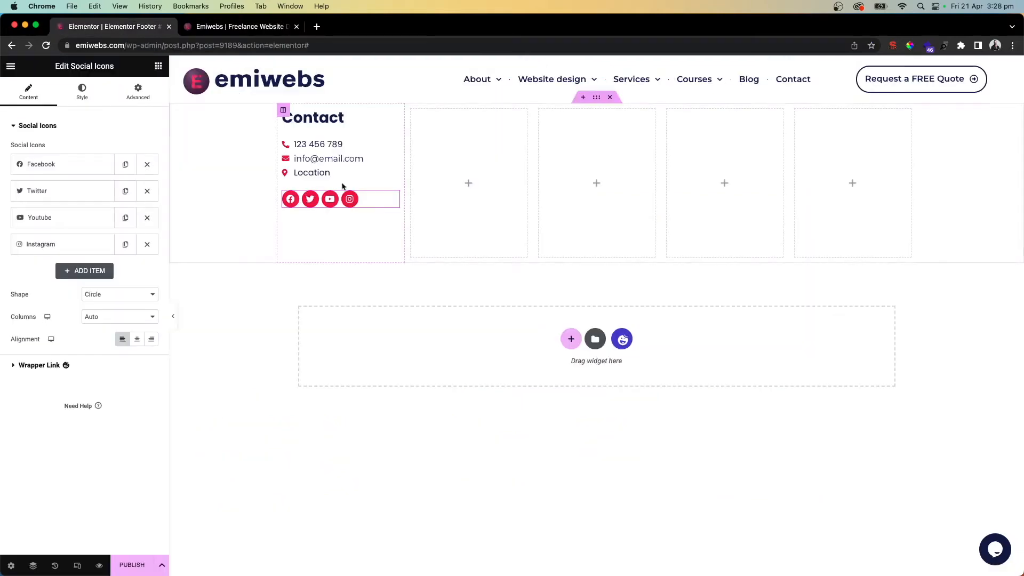
{"action": "left_click", "coordinate": [381, 152]}
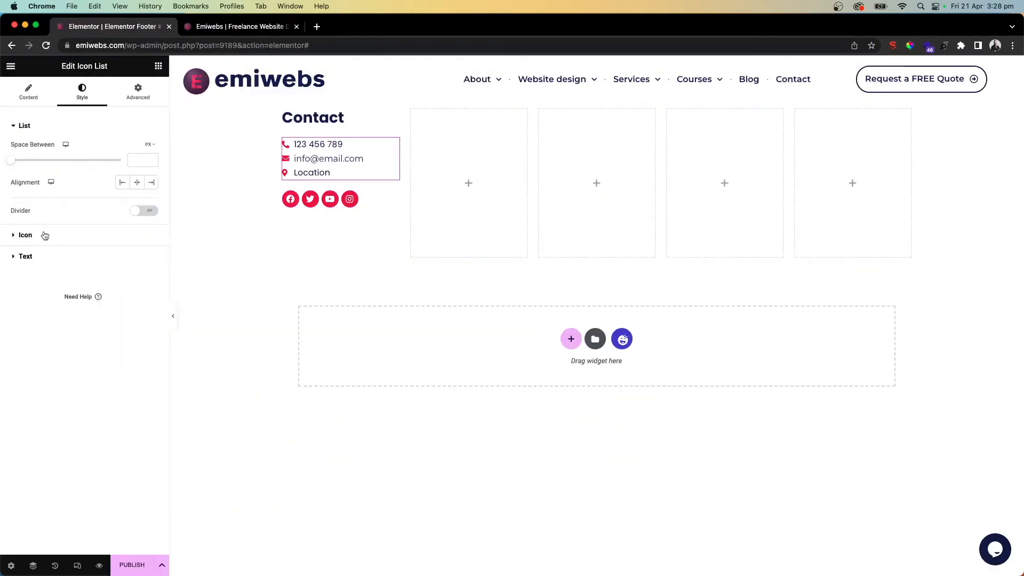
{"action": "left_click_drag", "start_coordinate": [14, 164], "coordinate": [26, 162]}
{"action": "left_click", "coordinate": [153, 160]}
{"action": "left_click", "coordinate": [152, 159]}
{"action": "left_click", "coordinate": [153, 159]}
{"action": "left_click", "coordinate": [152, 158]}
Set the gap between the contact list's icons and their text to 5 px.
{"action": "left_click", "coordinate": [63, 240]}
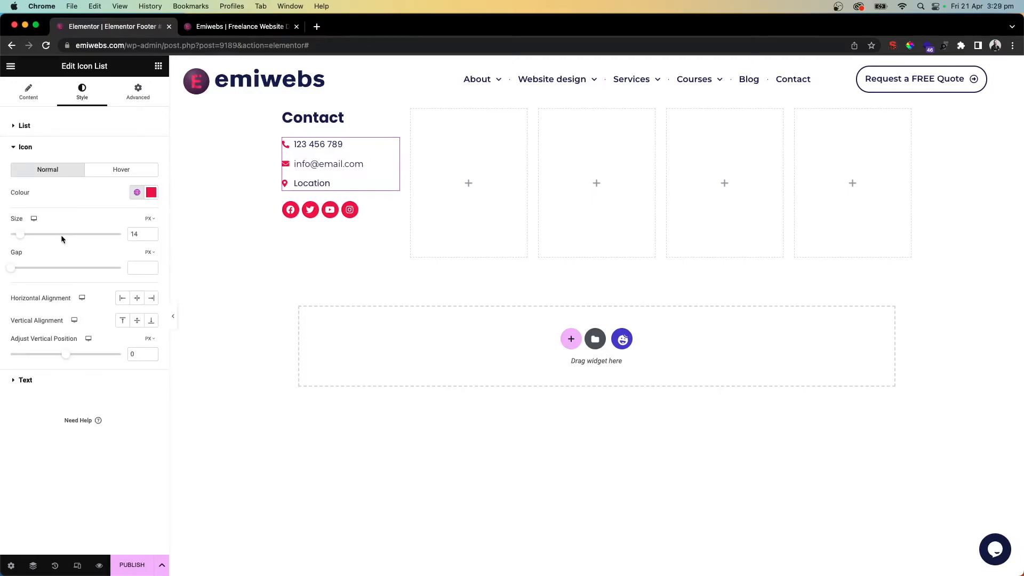
{"action": "left_click_drag", "start_coordinate": [13, 270], "coordinate": [26, 270]}
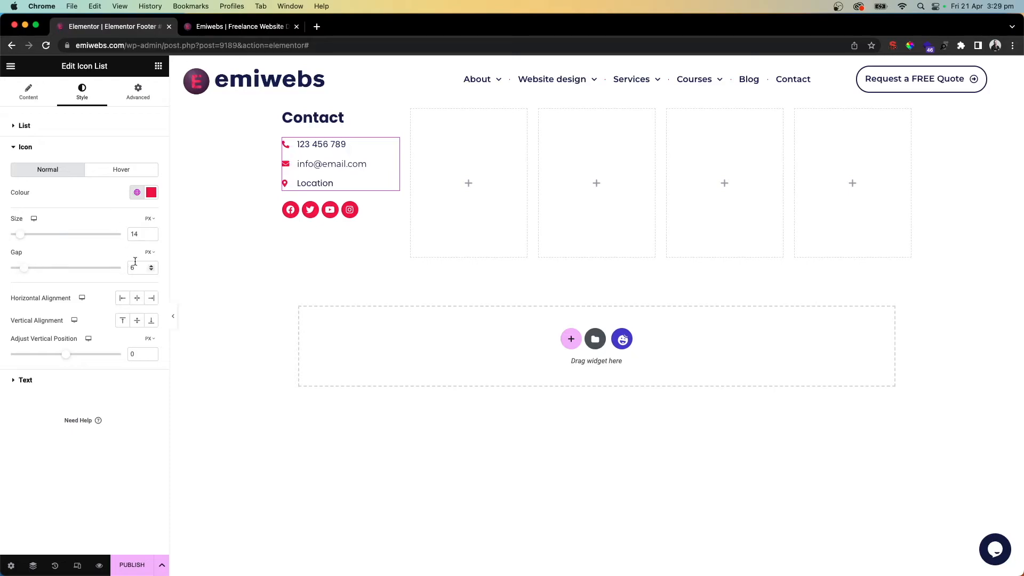
{"action": "left_click", "coordinate": [151, 270]}
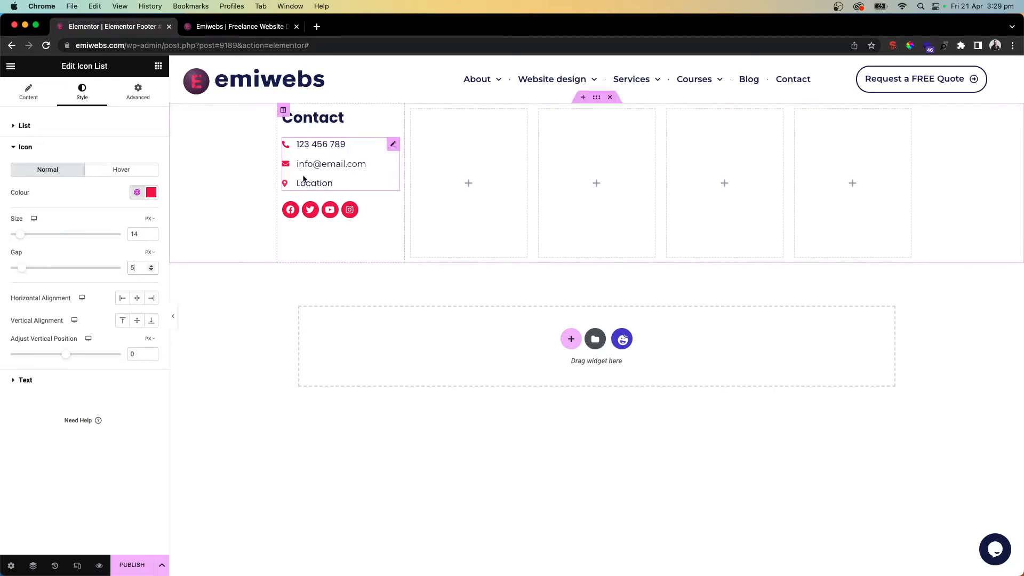
Add a Heading widget to the empty second column of the footer.
{"action": "left_click", "coordinate": [456, 126]}
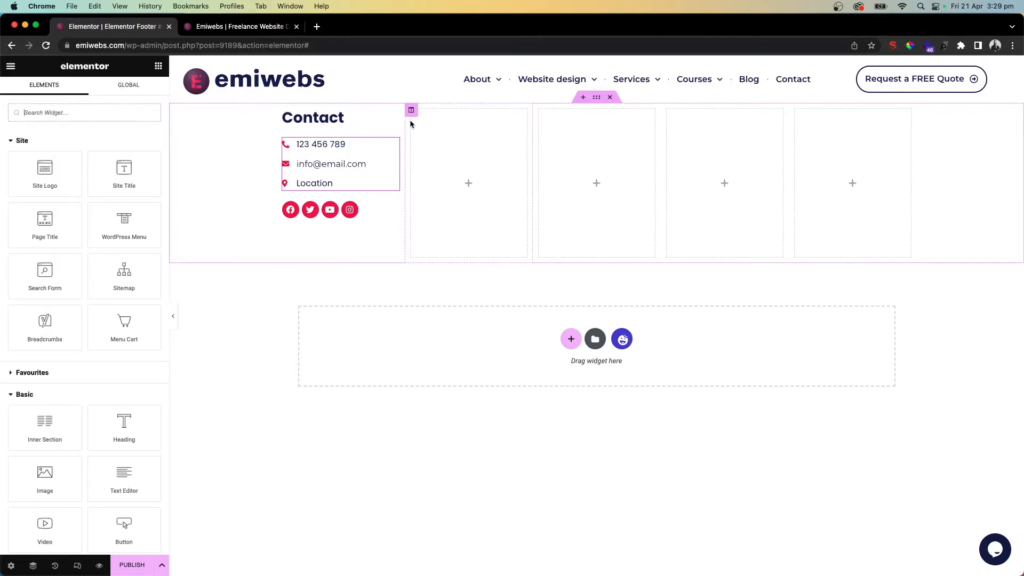
{"action": "left_click", "coordinate": [83, 117]}
{"action": "type", "text": "h"}
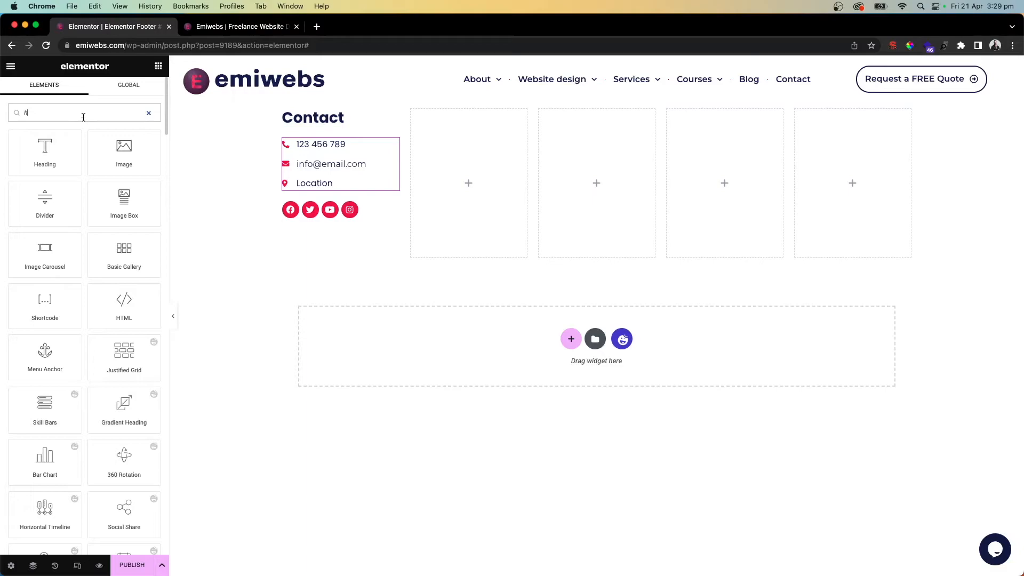
{"action": "left_click_drag", "start_coordinate": [51, 148], "coordinate": [477, 147]}
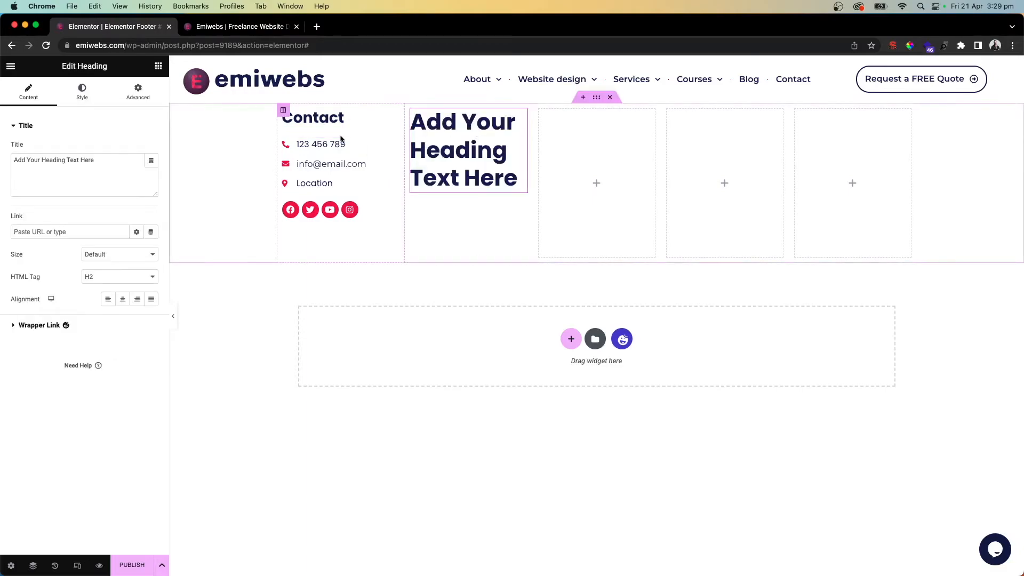
Check the existing footer's link columns and add an Icon List widget below the second column's heading.
{"action": "left_click", "coordinate": [243, 26]}
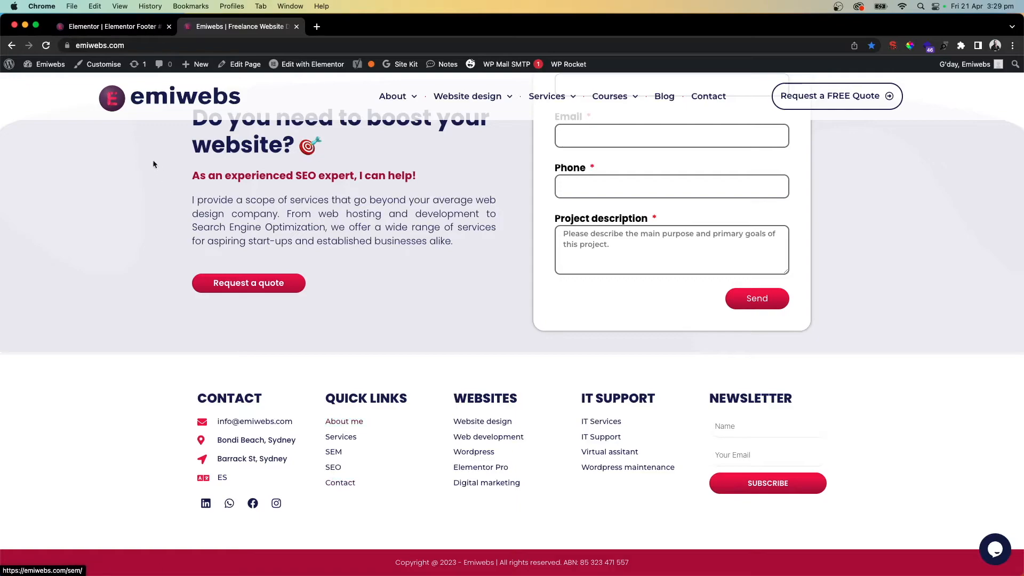
{"action": "left_click", "coordinate": [134, 30]}
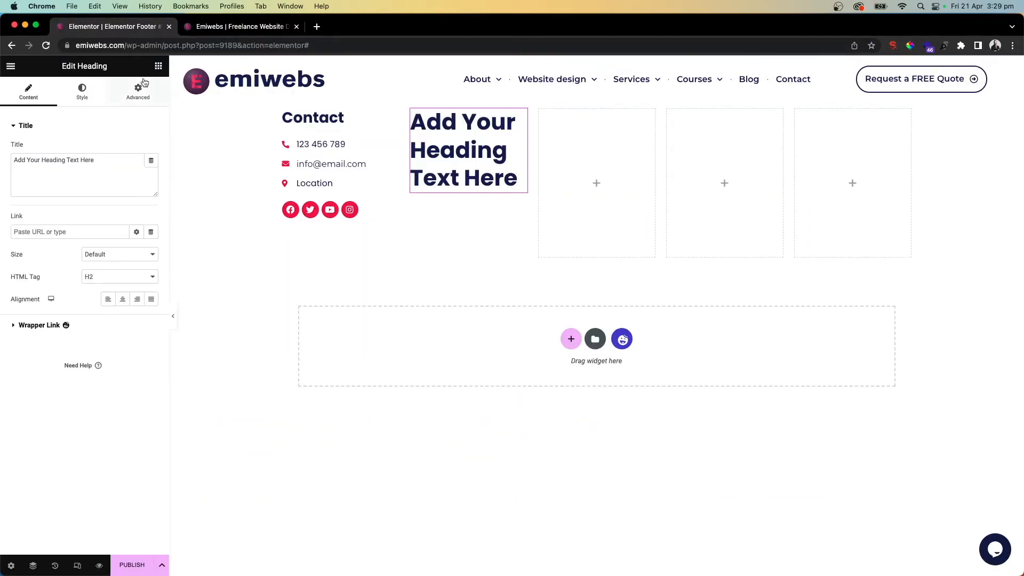
{"action": "left_click", "coordinate": [157, 68]}
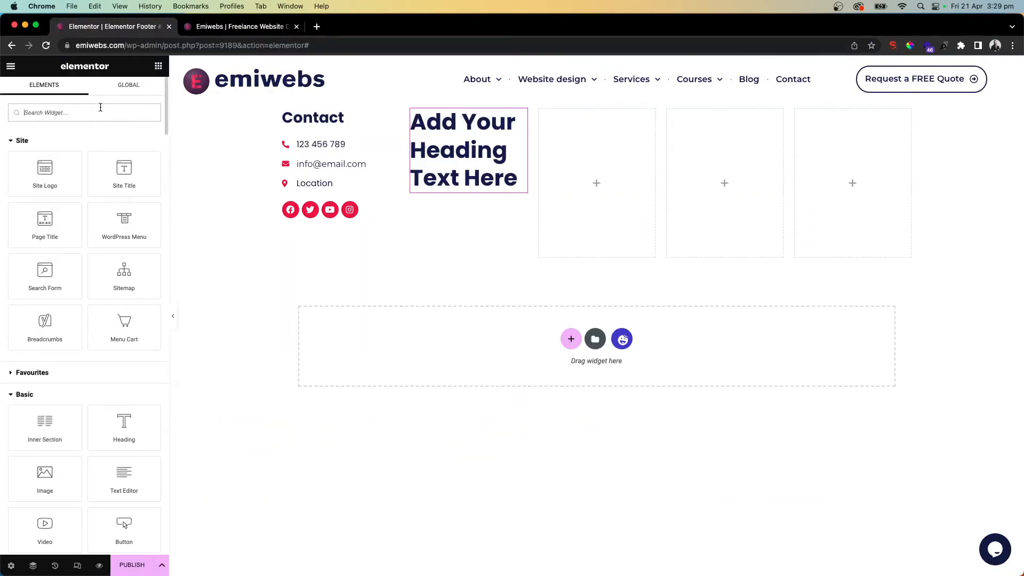
{"action": "type", "text": "ico"}
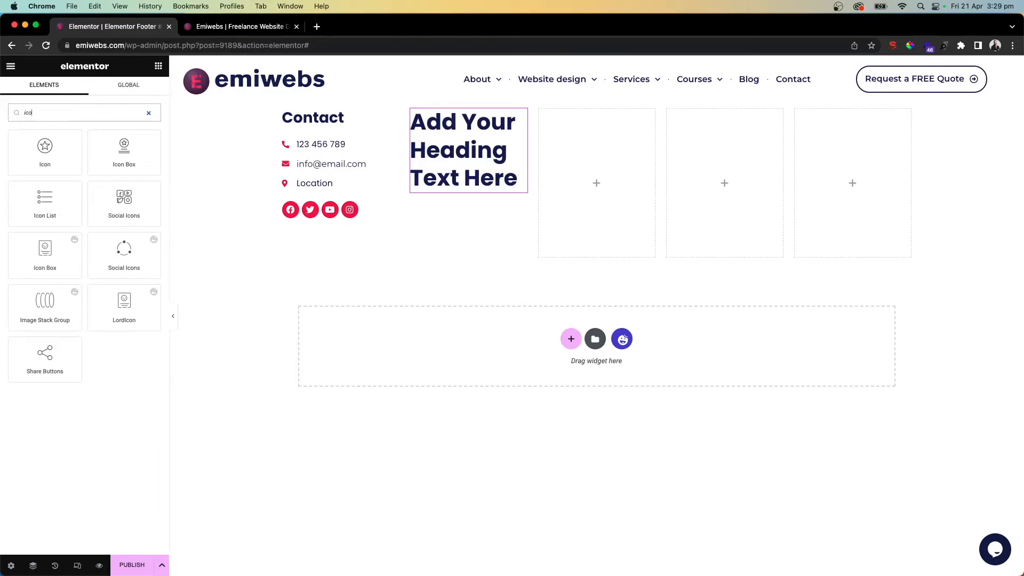
{"action": "left_click_drag", "start_coordinate": [64, 207], "coordinate": [458, 203]}
Remove the check-mark icon from the first item of the second column's icon list.
{"action": "left_click", "coordinate": [58, 190]}
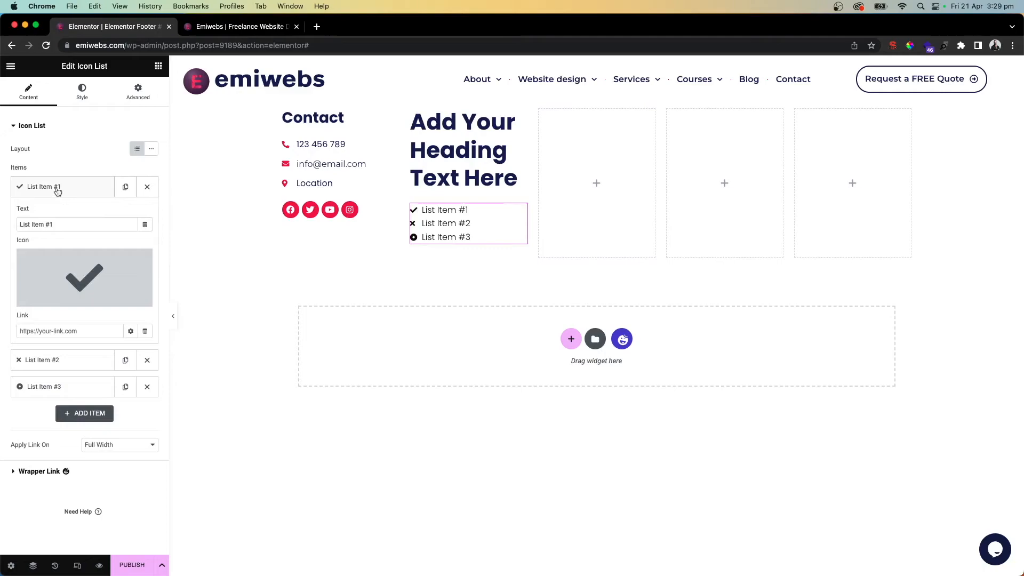
{"action": "mouse_move", "coordinate": [37, 262]}
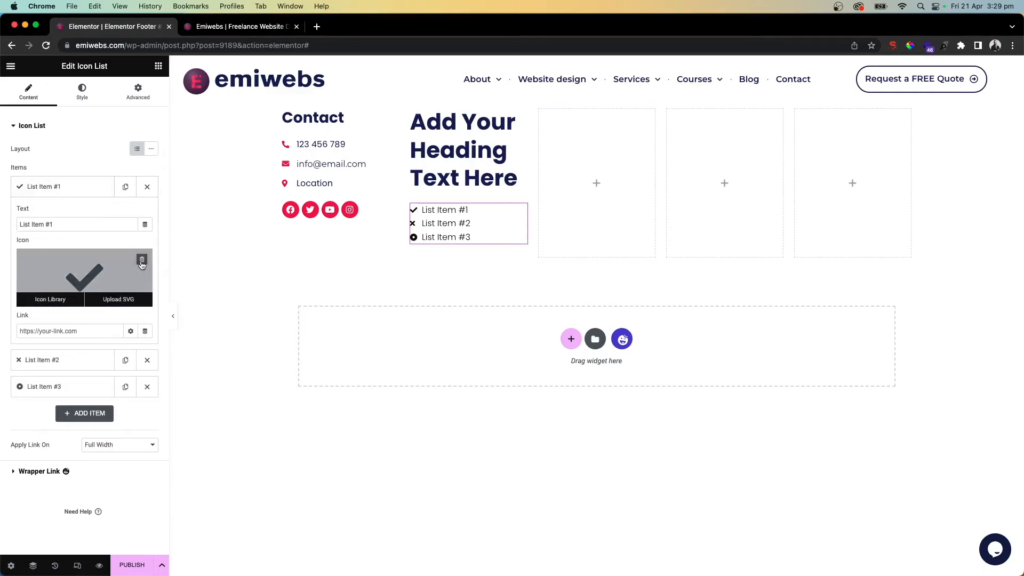
{"action": "left_click", "coordinate": [142, 260]}
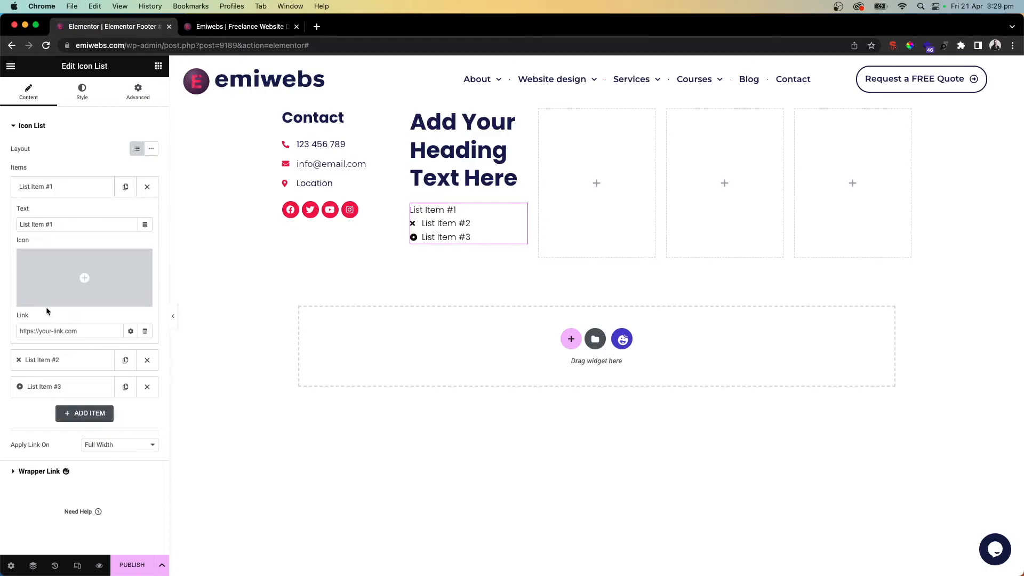
{"action": "triple_click", "coordinate": [40, 227]}
Change the second column's heading text to "Quick links", following the existing footer.
{"action": "left_click", "coordinate": [418, 150]}
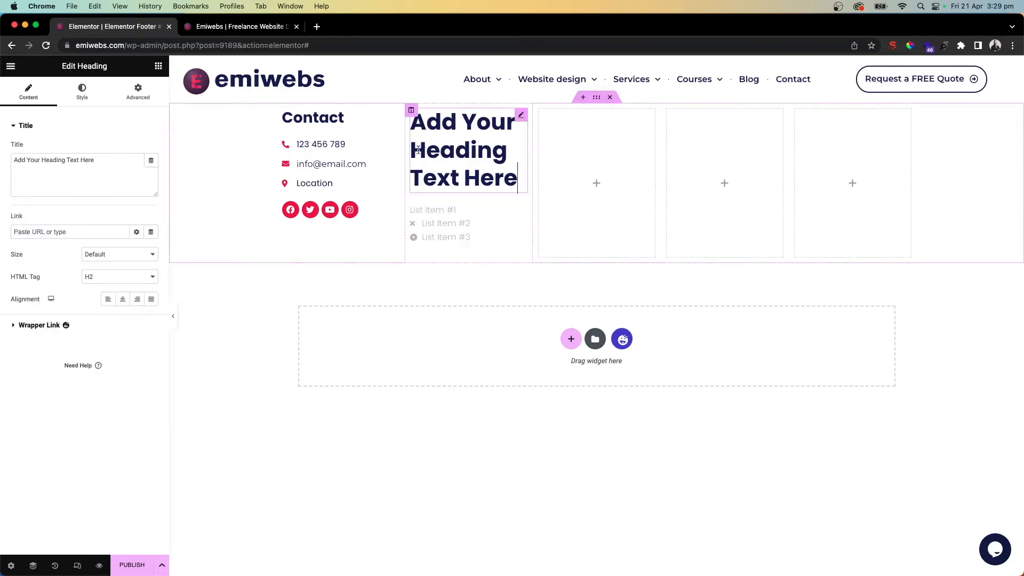
{"action": "left_click", "coordinate": [228, 22]}
{"action": "left_click", "coordinate": [128, 22]}
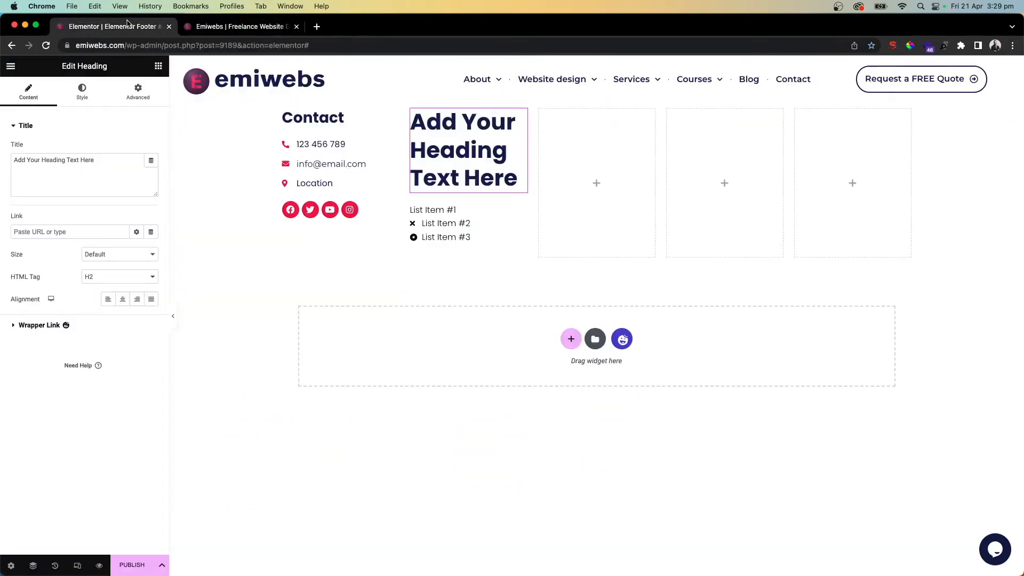
{"action": "left_click", "coordinate": [46, 191]}
{"action": "key", "text": "super+a"}
{"action": "type", "text": "Q"}
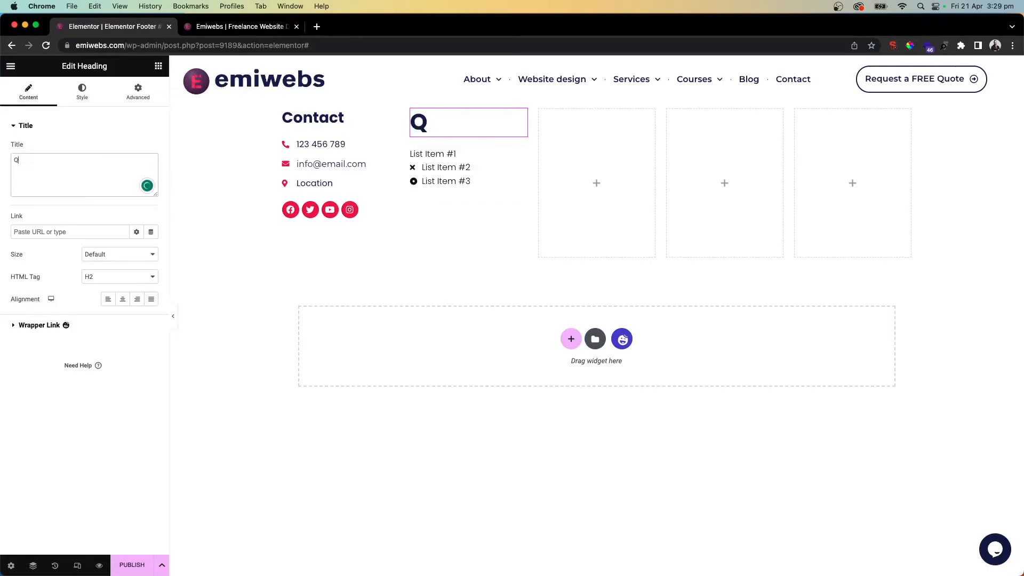
{"action": "type", "text": "uick link"}
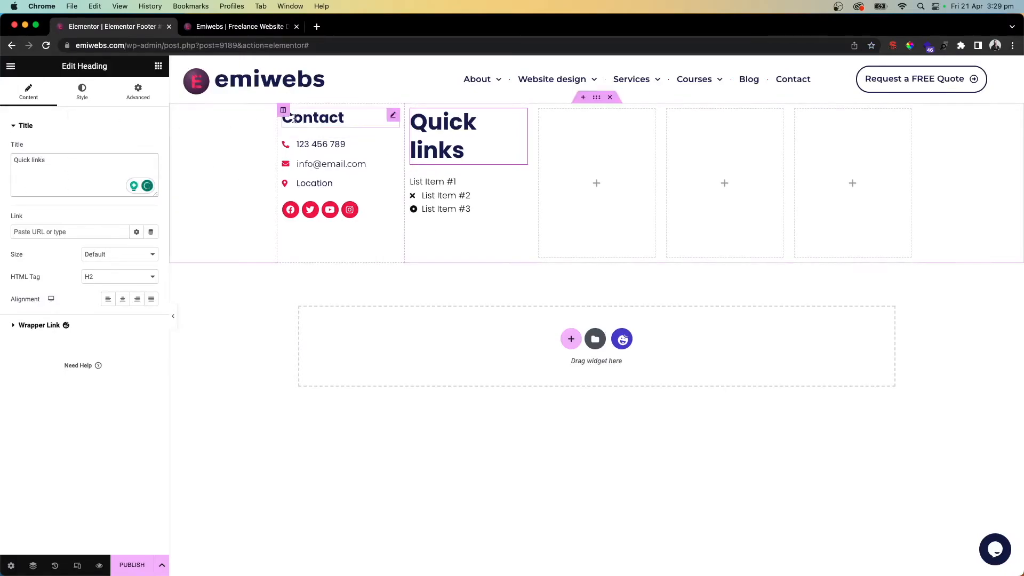
Copy the Contact heading and paste its style onto the Quick links heading.
{"action": "left_click", "coordinate": [342, 116]}
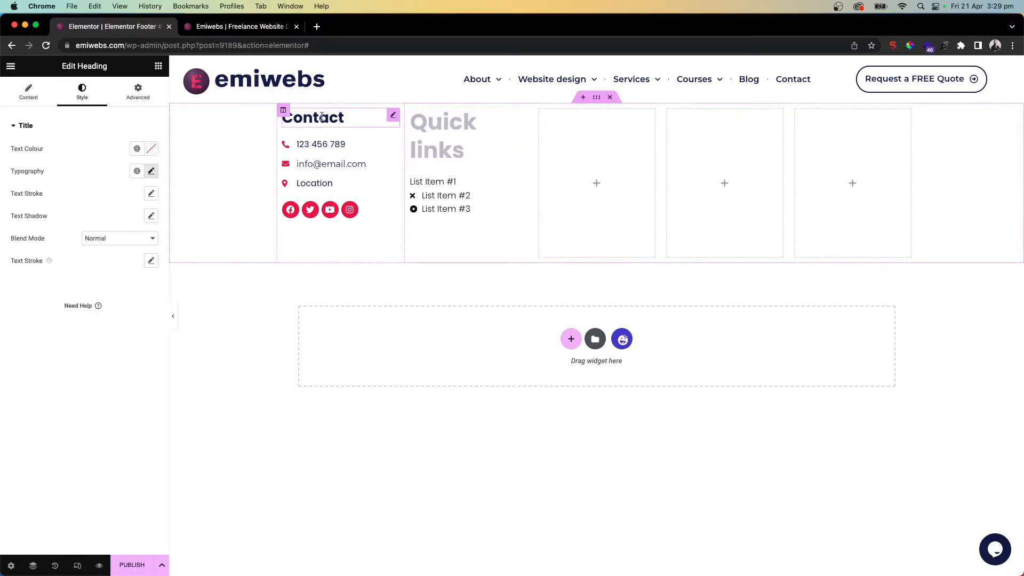
{"action": "right_click", "coordinate": [398, 123]}
{"action": "left_click", "coordinate": [416, 169]}
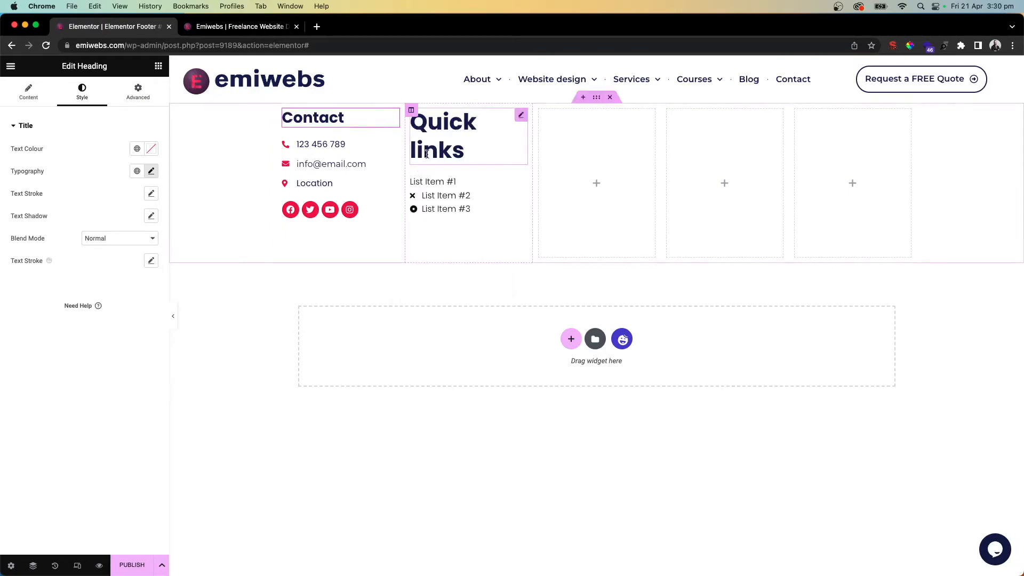
{"action": "right_click", "coordinate": [513, 116]}
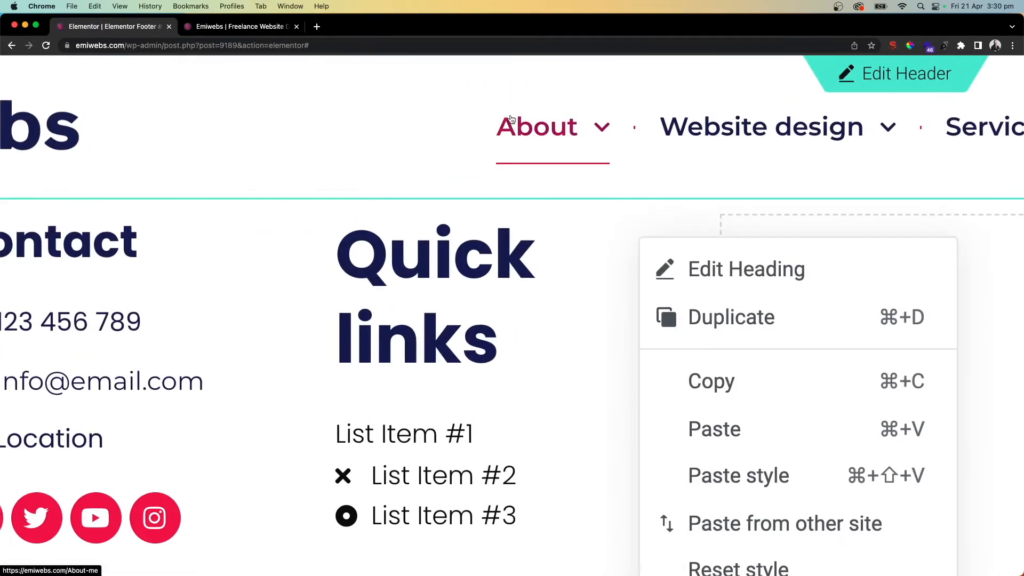
{"action": "left_click", "coordinate": [757, 487]}
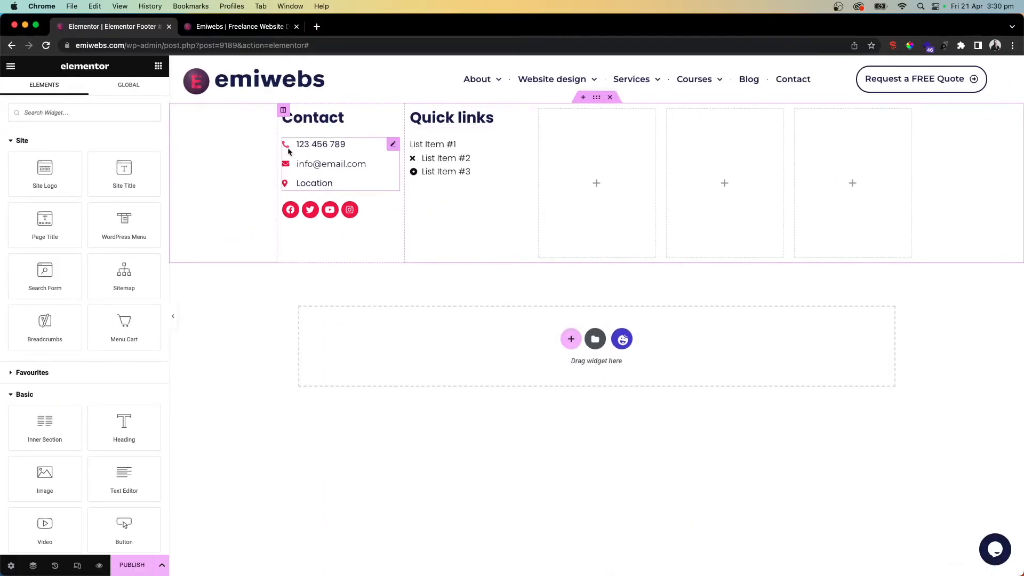
Copy the contact icon list and paste its style onto the icon list under Quick links.
{"action": "right_click", "coordinate": [327, 155]}
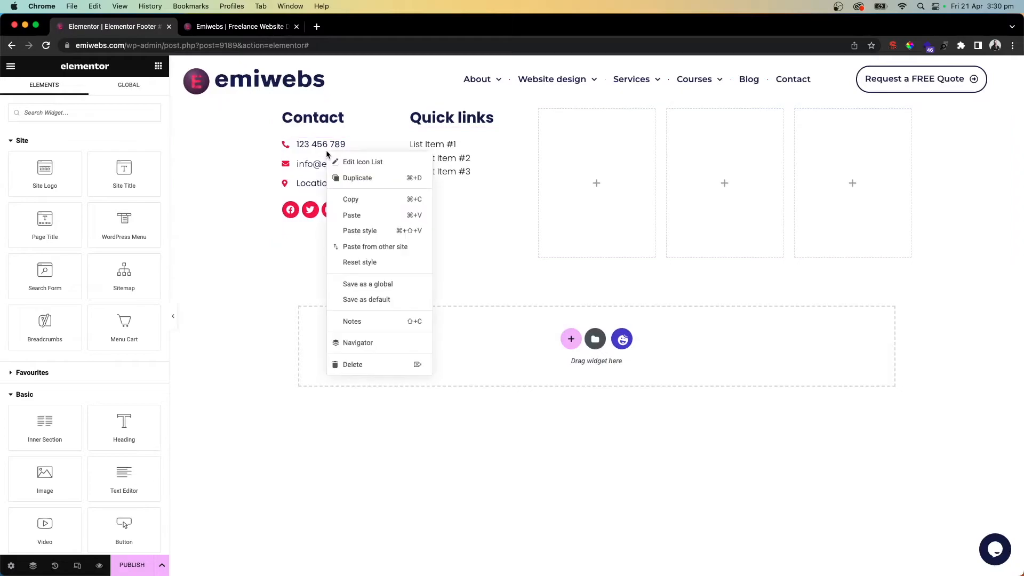
{"action": "left_click", "coordinate": [347, 201]}
{"action": "right_click", "coordinate": [440, 155]}
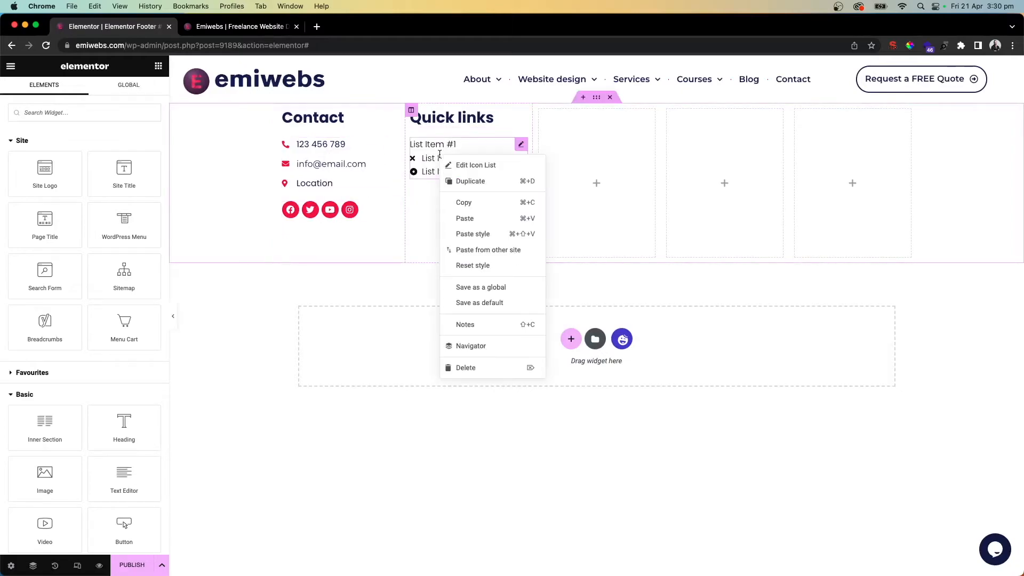
{"action": "left_click", "coordinate": [471, 234]}
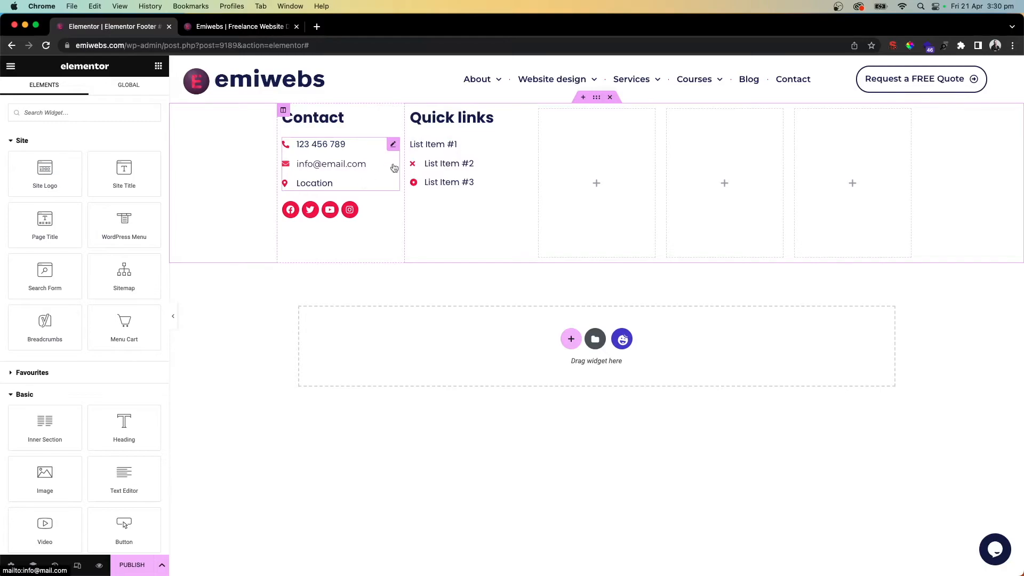
Delete List Item #2 and List Item #3 from the icon list under Quick links.
{"action": "left_click", "coordinate": [469, 179]}
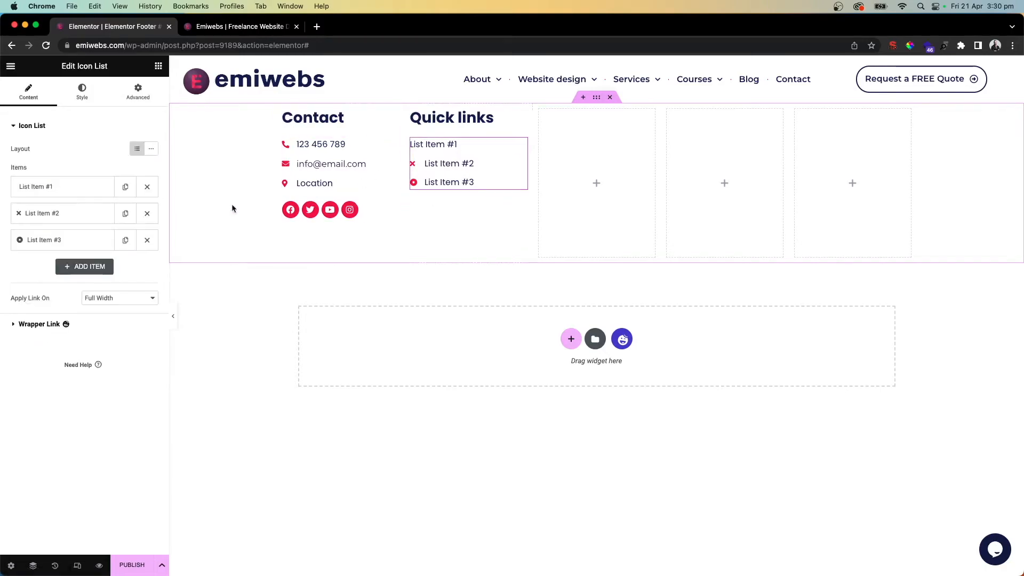
{"action": "left_click", "coordinate": [60, 214]}
{"action": "left_click", "coordinate": [60, 214]}
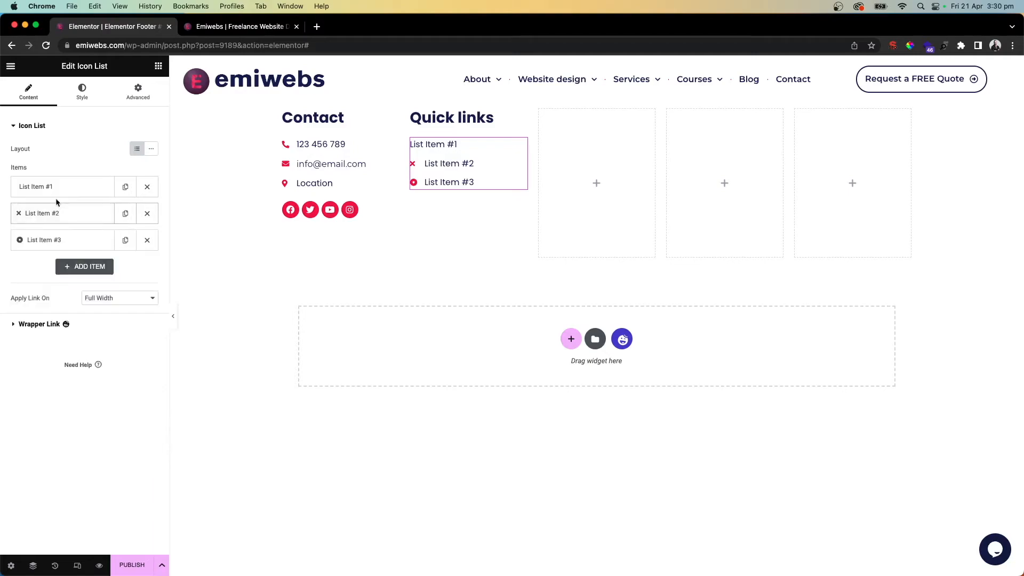
{"action": "left_click", "coordinate": [147, 213]}
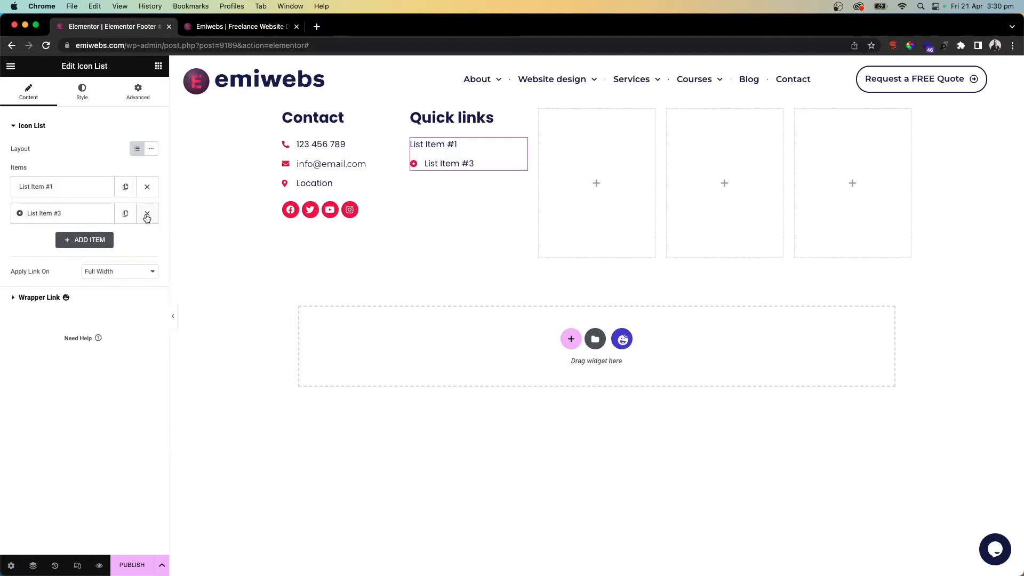
{"action": "left_click", "coordinate": [147, 215]}
Duplicate the icon-free List Item #1 in the Quick links list.
{"action": "left_click", "coordinate": [93, 189]}
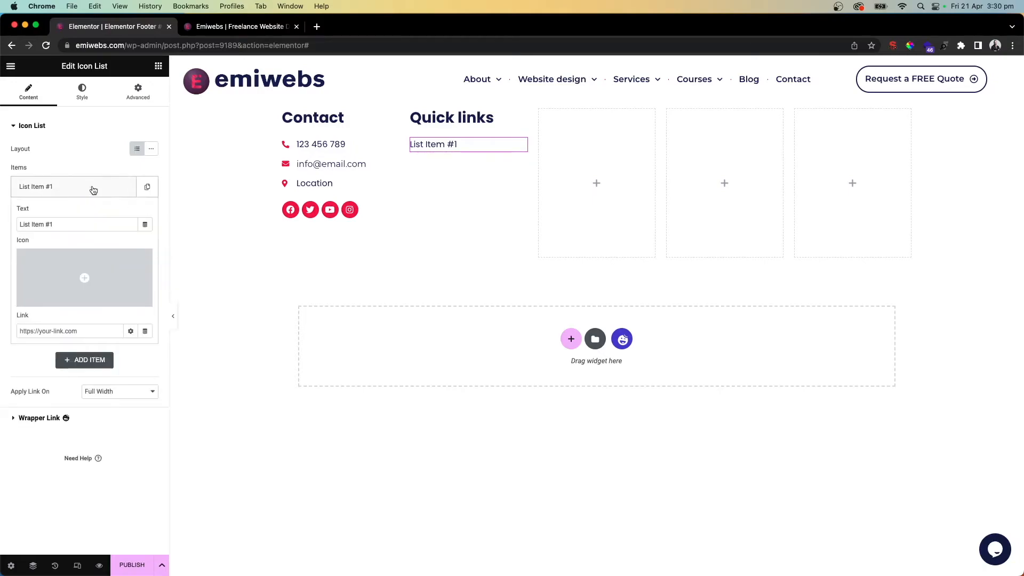
{"action": "left_click", "coordinate": [93, 190]}
{"action": "left_click", "coordinate": [146, 187]}
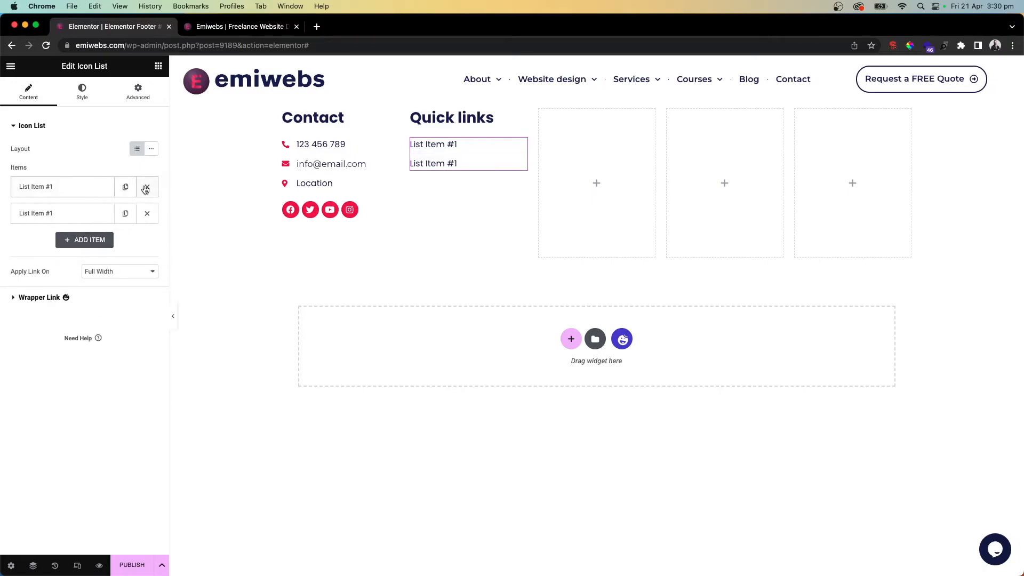
Duplicate List Item #1 twice more in the Quick links list and rename the first item About us.
{"action": "left_click", "coordinate": [122, 190]}
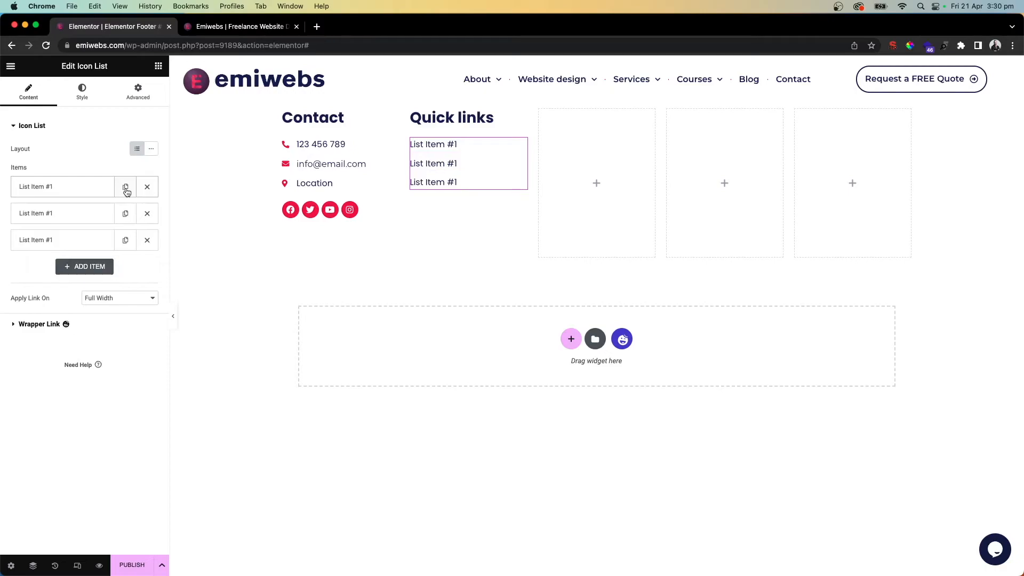
{"action": "left_click", "coordinate": [126, 189]}
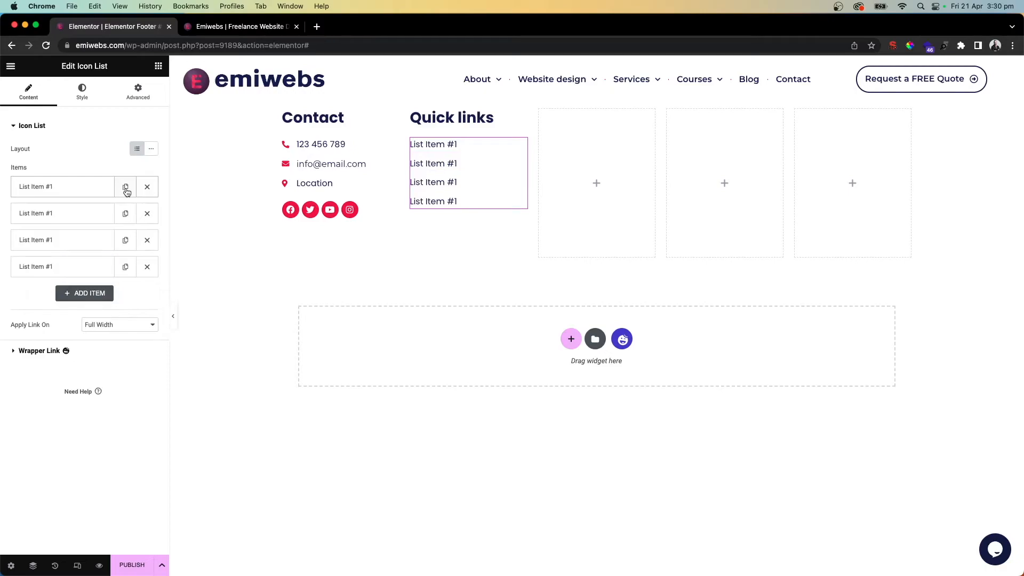
{"action": "left_click", "coordinate": [69, 195]}
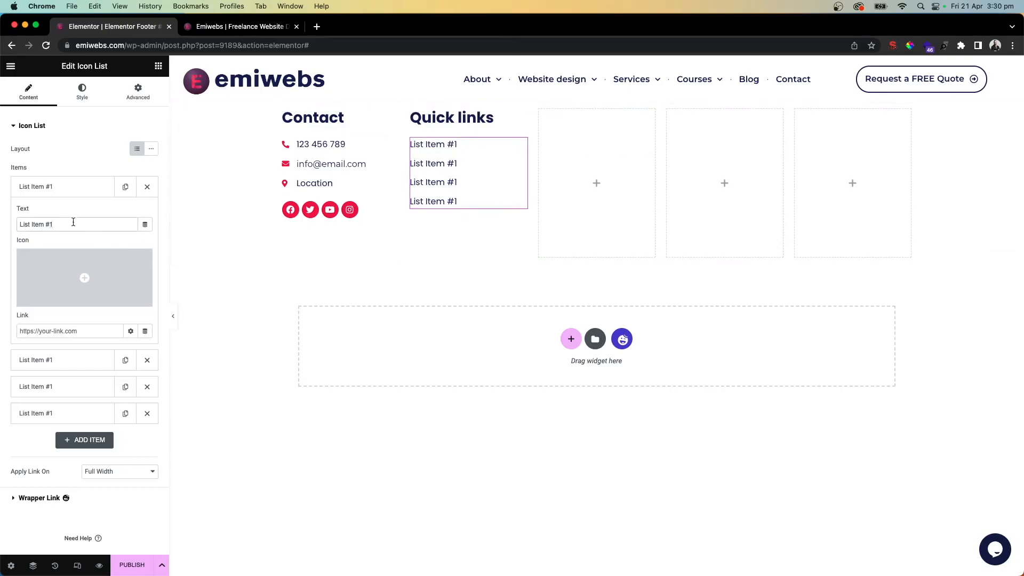
{"action": "left_click", "coordinate": [54, 331]}
{"action": "scroll", "coordinate": [76, 217], "scroll_direction": "down", "scroll_amount": 1}
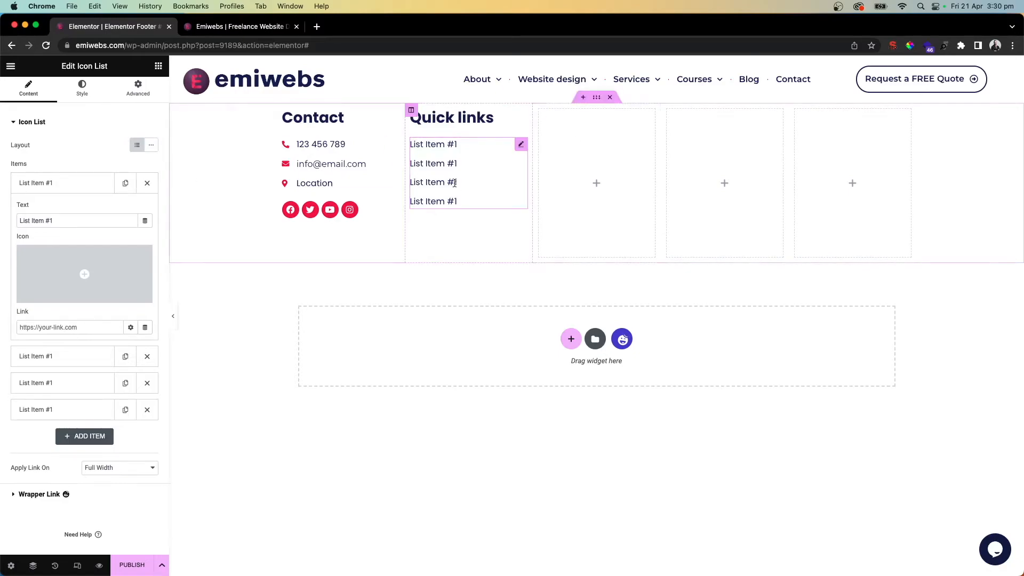
{"action": "left_click", "coordinate": [254, 31]}
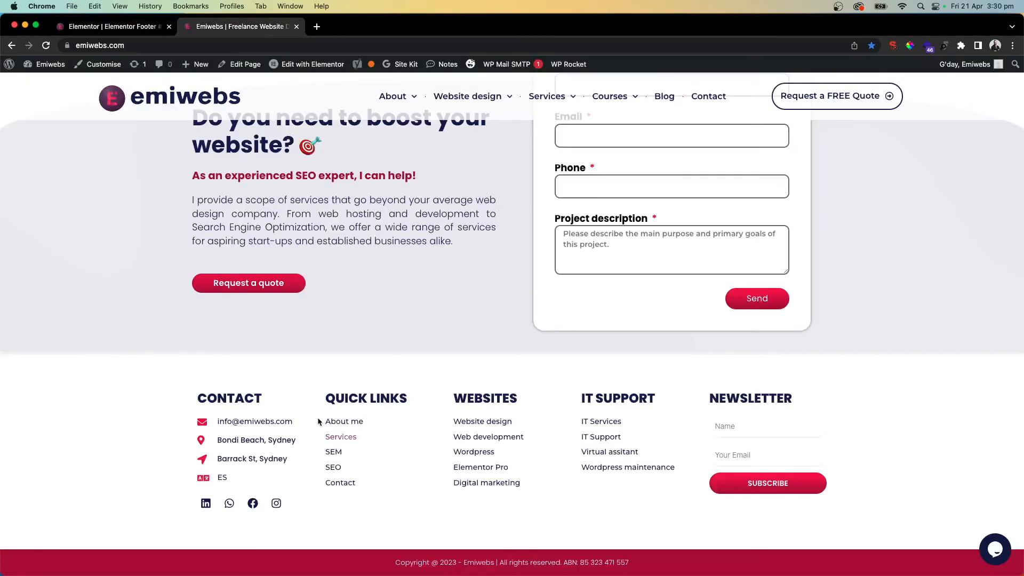
{"action": "left_click", "coordinate": [124, 27]}
{"action": "left_click", "coordinate": [48, 214]}
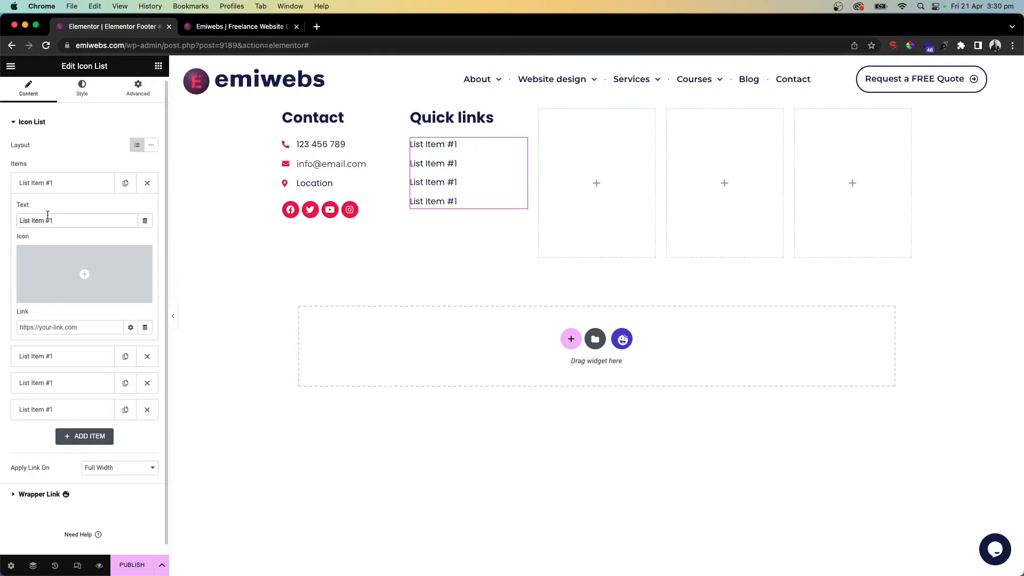
{"action": "type", "text": "About"}
{"action": "type", "text": "us"}
{"action": "left_click", "coordinate": [72, 186]}
Rename the second item of the Quick links list Services.
{"action": "left_click", "coordinate": [69, 214]}
{"action": "triple_click", "coordinate": [59, 247]}
{"action": "type", "text": "services"}
{"action": "key", "text": "super+a"}
{"action": "type", "text": "Services"}
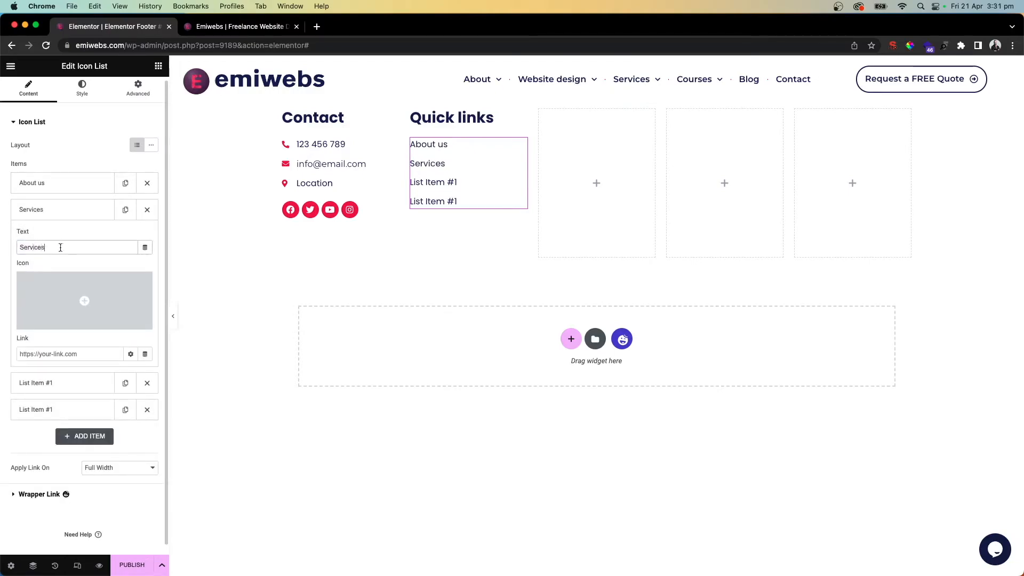
{"action": "left_click", "coordinate": [64, 213]}
Rename the third item of the Quick links list Blog and the fourth item Contact us.
{"action": "left_click", "coordinate": [62, 243]}
{"action": "triple_click", "coordinate": [47, 276]}
{"action": "type", "text": "Blog"}
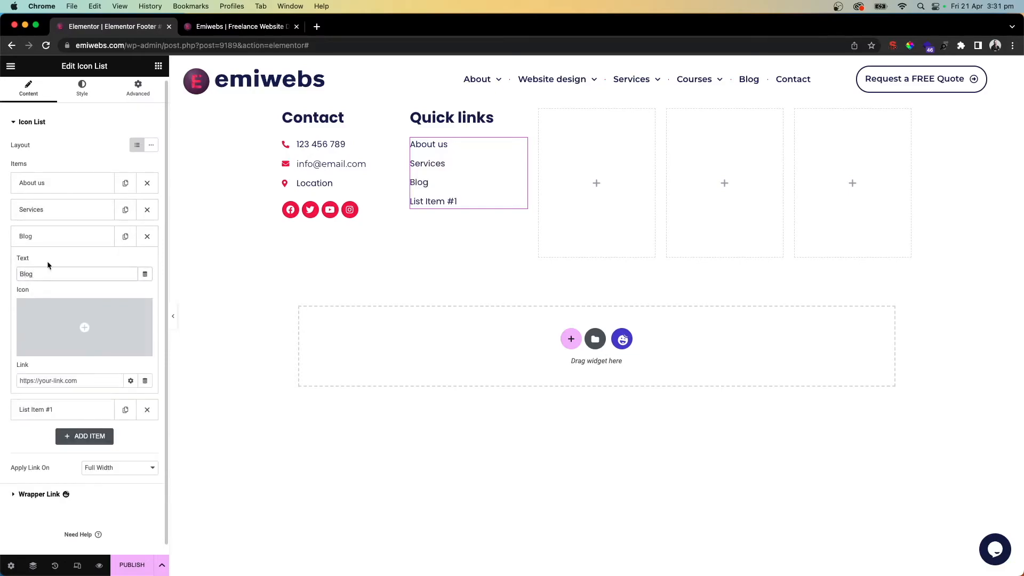
{"action": "left_click", "coordinate": [61, 244]}
{"action": "left_click", "coordinate": [59, 268]}
{"action": "triple_click", "coordinate": [48, 300]}
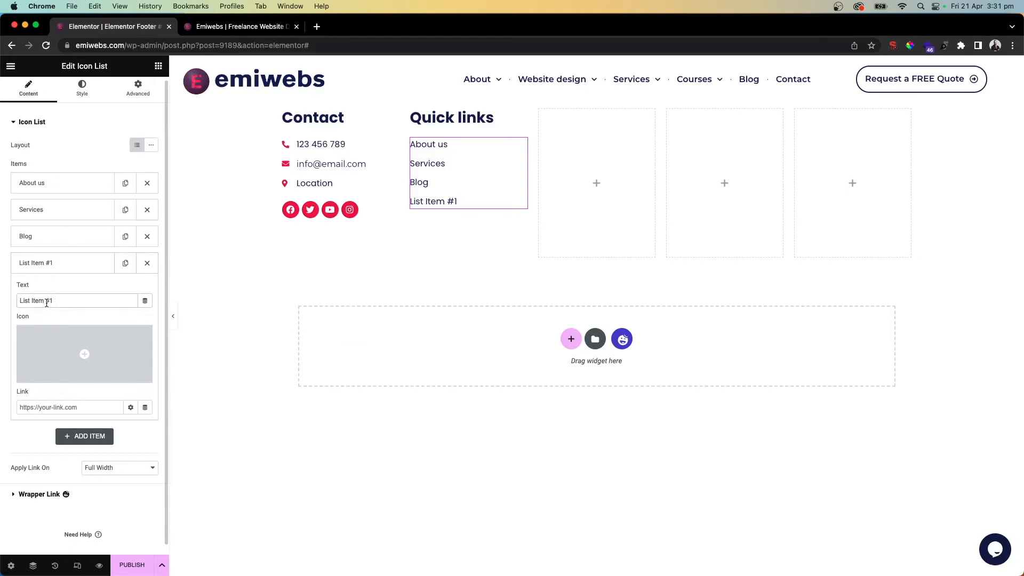
{"action": "type", "text": "Contact us"}
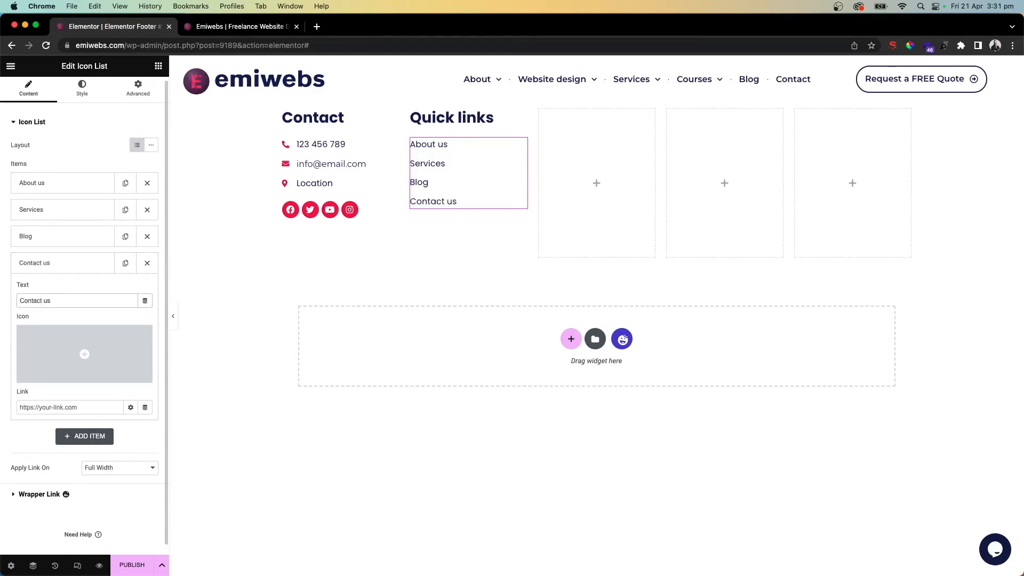
{"action": "left_click", "coordinate": [64, 269]}
{"action": "right_click", "coordinate": [485, 123]}
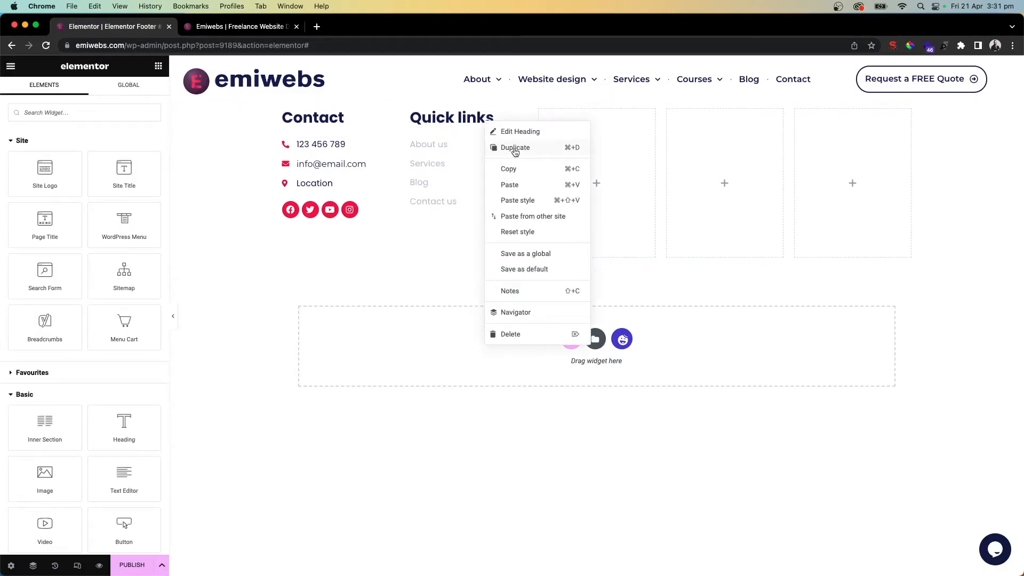
{"action": "left_click", "coordinate": [440, 150]}
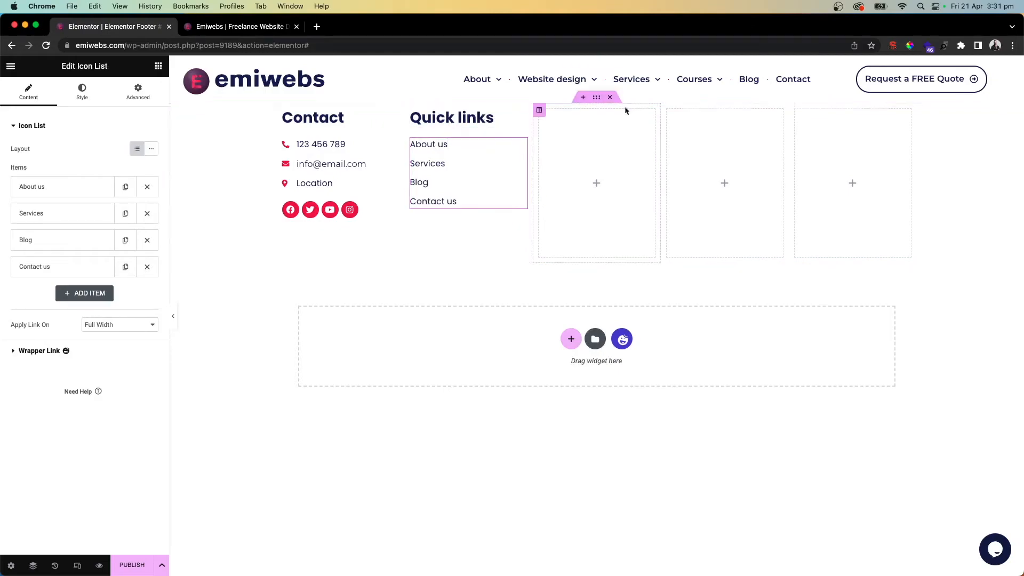
{"action": "left_click", "coordinate": [159, 66]}
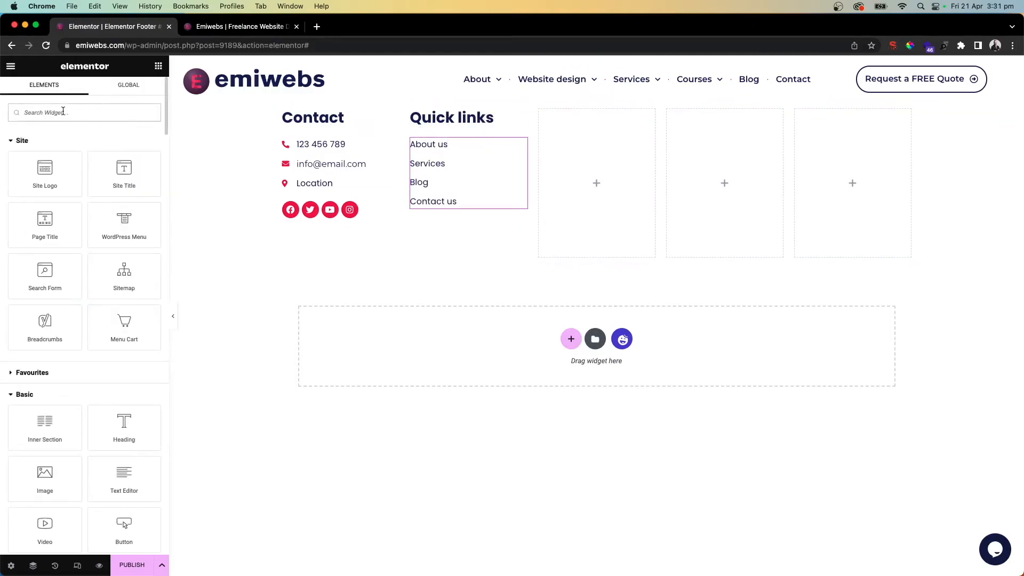
{"action": "left_click", "coordinate": [63, 112]}
{"action": "type", "text": "head"}
{"action": "key", "text": "BackSpace"}
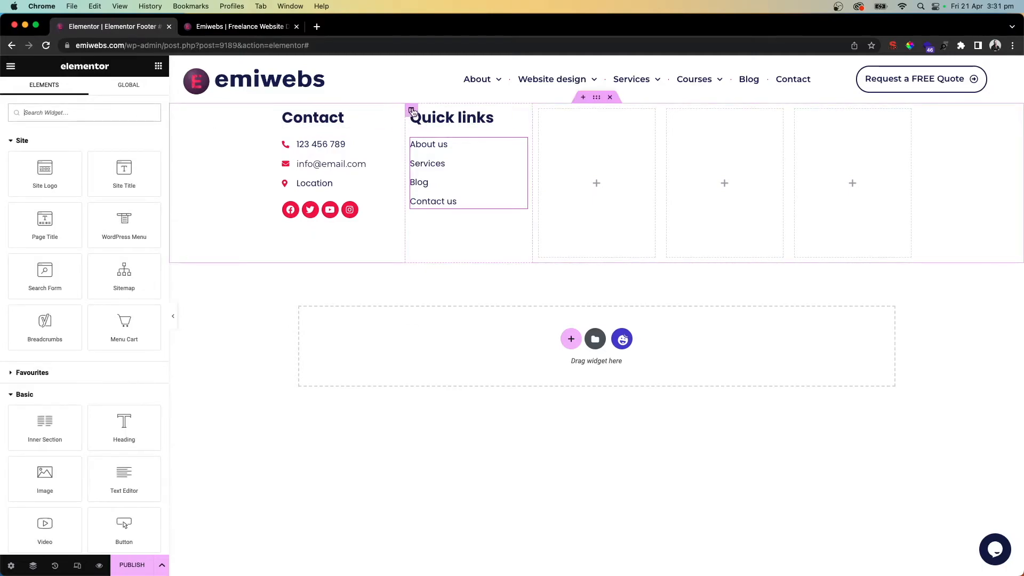
Duplicate the Quick links column and delete the empty column directly after the copy.
{"action": "right_click", "coordinate": [412, 112]}
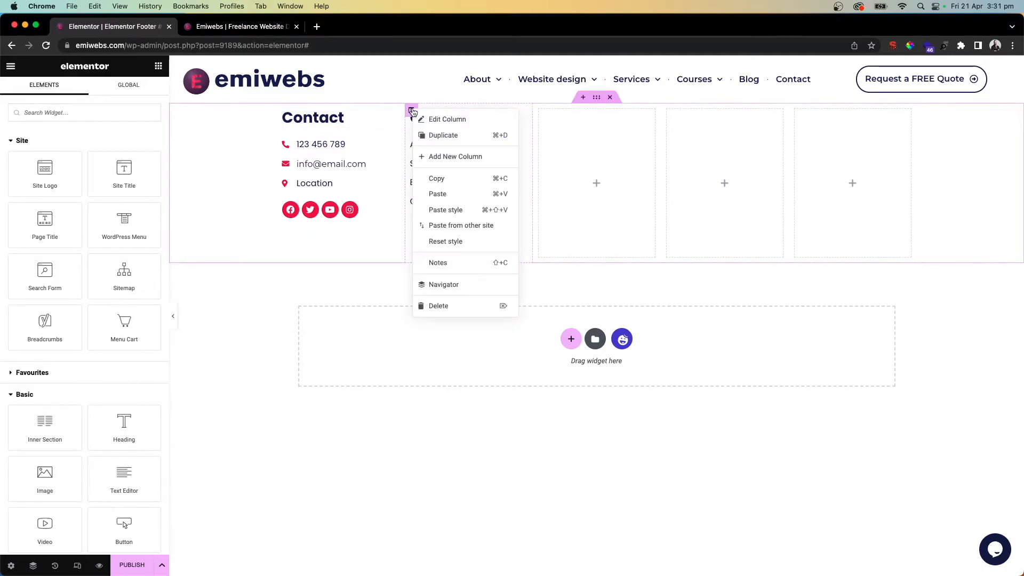
{"action": "left_click", "coordinate": [432, 135]}
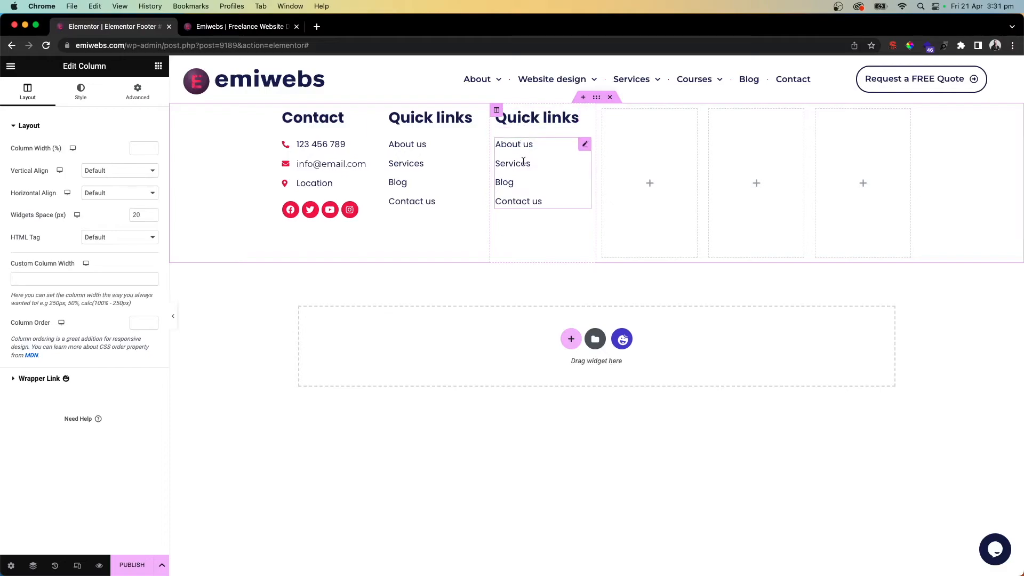
{"action": "right_click", "coordinate": [599, 113]}
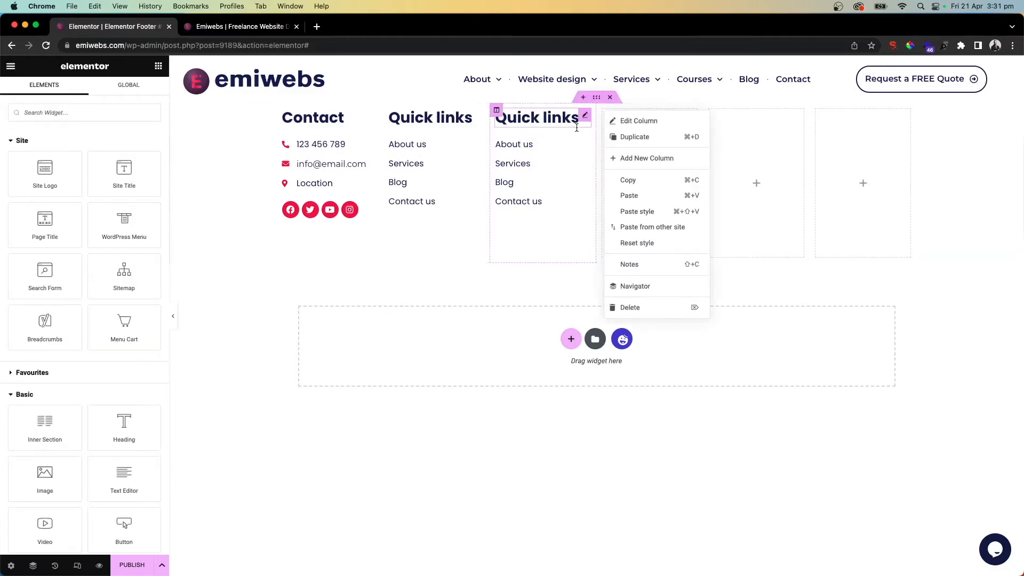
{"action": "left_click", "coordinate": [596, 117]}
{"action": "left_click", "coordinate": [603, 112]}
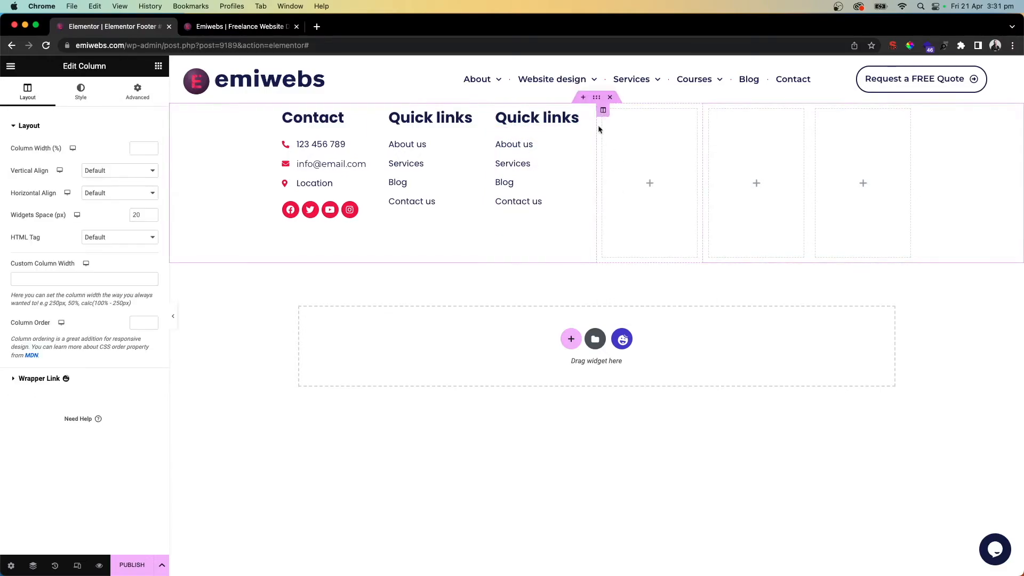
{"action": "right_click", "coordinate": [605, 116]}
{"action": "left_click", "coordinate": [629, 310]}
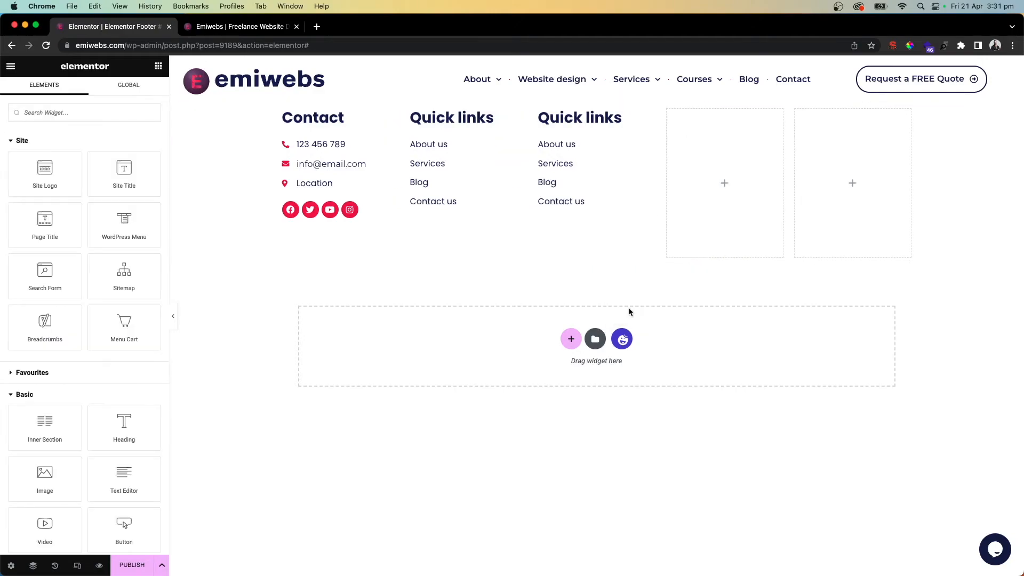
Change the heading of the duplicated Quick links column to Services.
{"action": "left_click", "coordinate": [584, 124]}
{"action": "triple_click", "coordinate": [68, 169]}
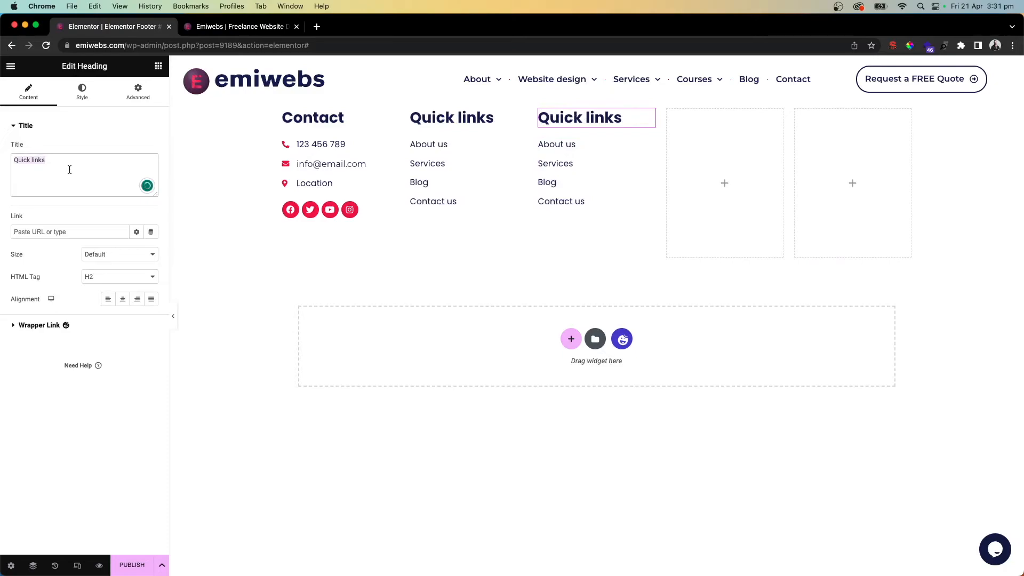
{"action": "type", "text": "Services"}
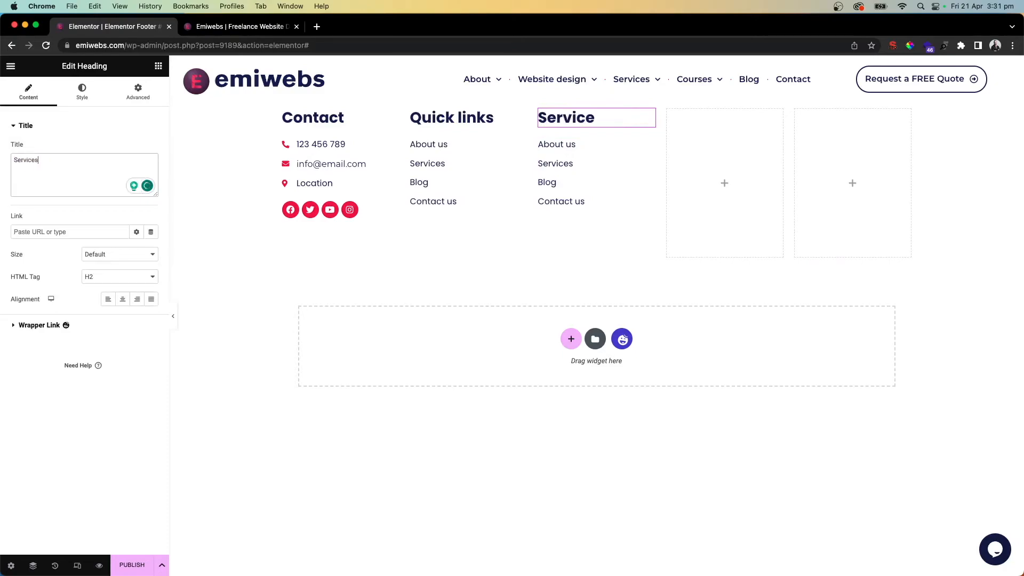
Check the Websites links in the live site's footer and rename the Services column's first list item Wordpress.
{"action": "left_click", "coordinate": [560, 154]}
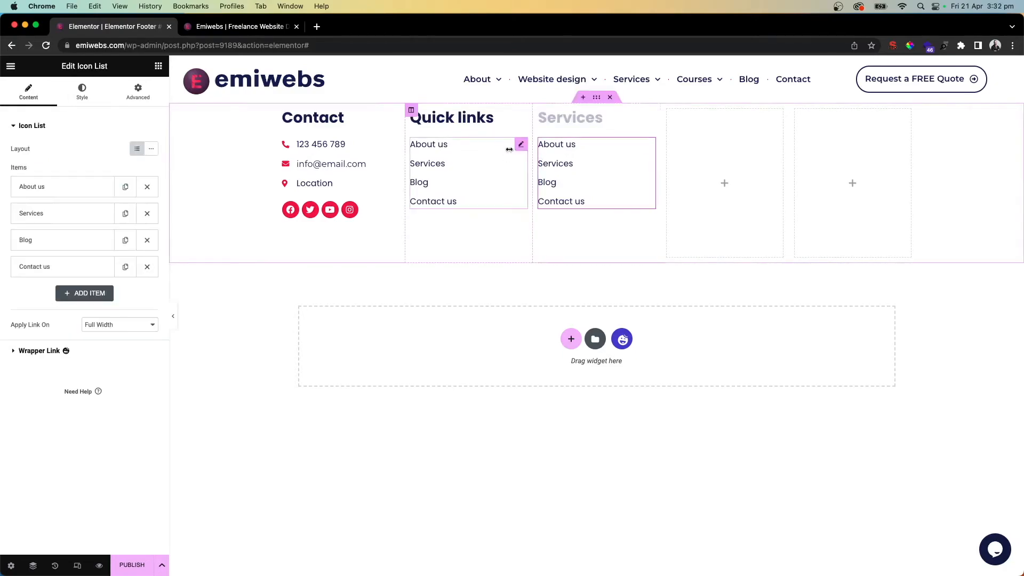
{"action": "left_click", "coordinate": [240, 26]}
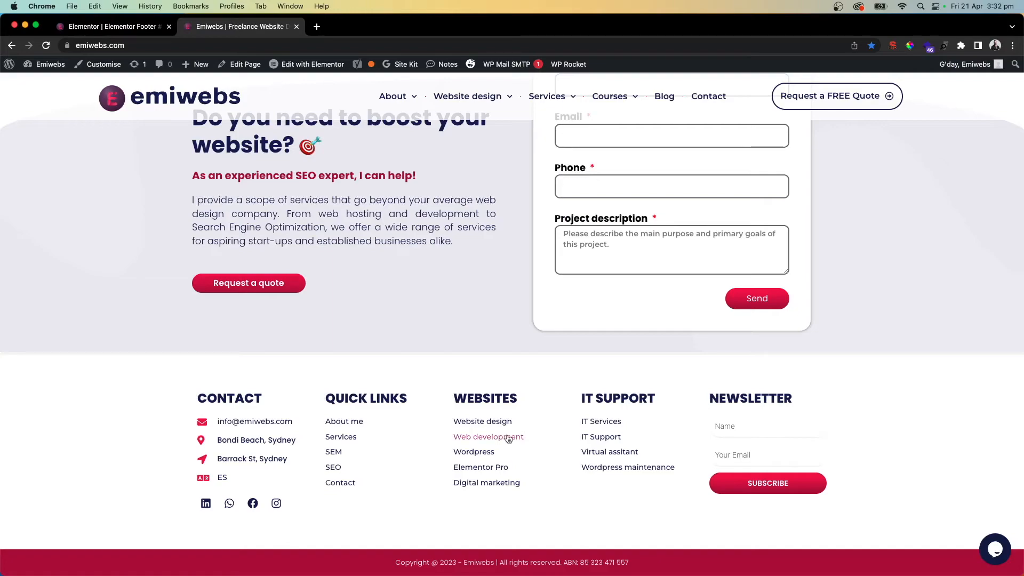
{"action": "left_click", "coordinate": [109, 32]}
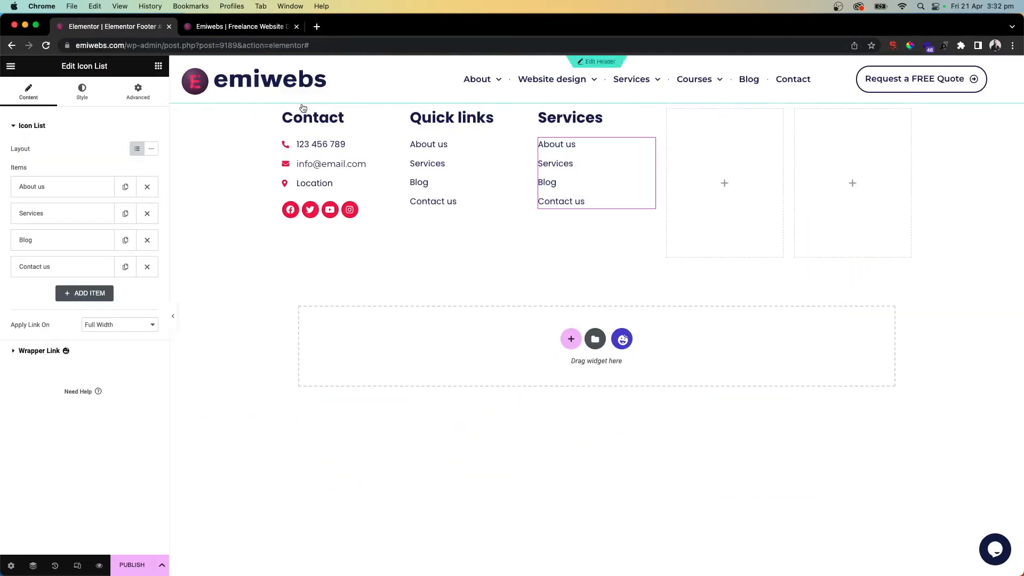
{"action": "left_click", "coordinate": [70, 187]}
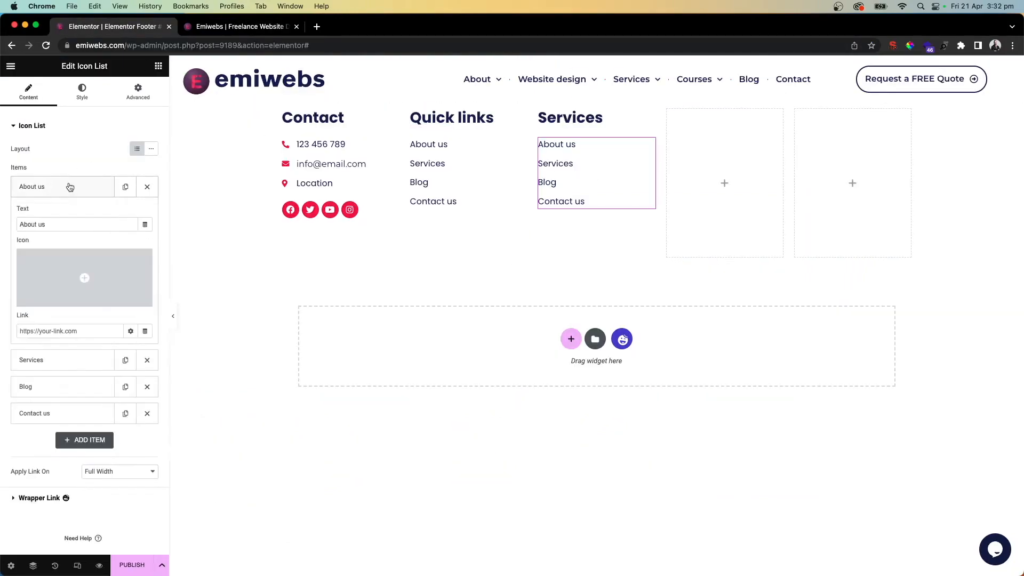
{"action": "triple_click", "coordinate": [41, 225]}
{"action": "type", "text": "Wordpress"}
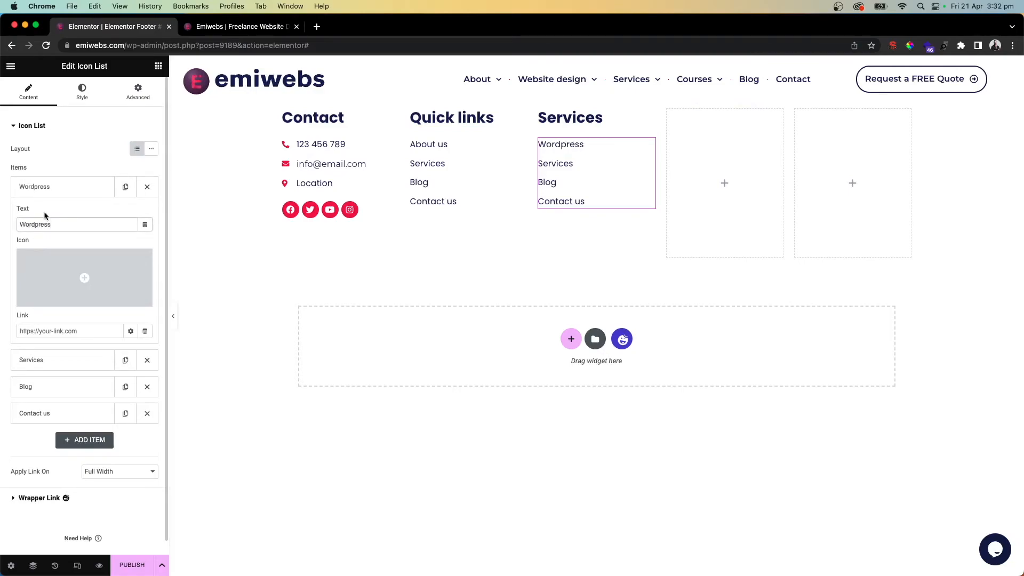
{"action": "left_click", "coordinate": [56, 191]}
Rename the second list item under the Services heading Elementor Pro.
{"action": "left_click", "coordinate": [52, 218]}
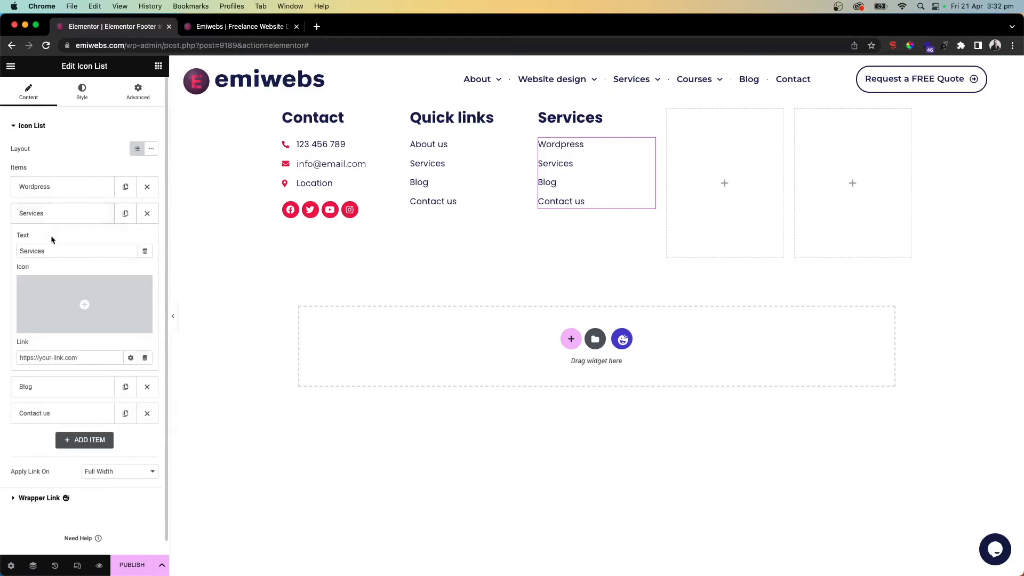
{"action": "triple_click", "coordinate": [46, 252]}
{"action": "type", "text": "elem"}
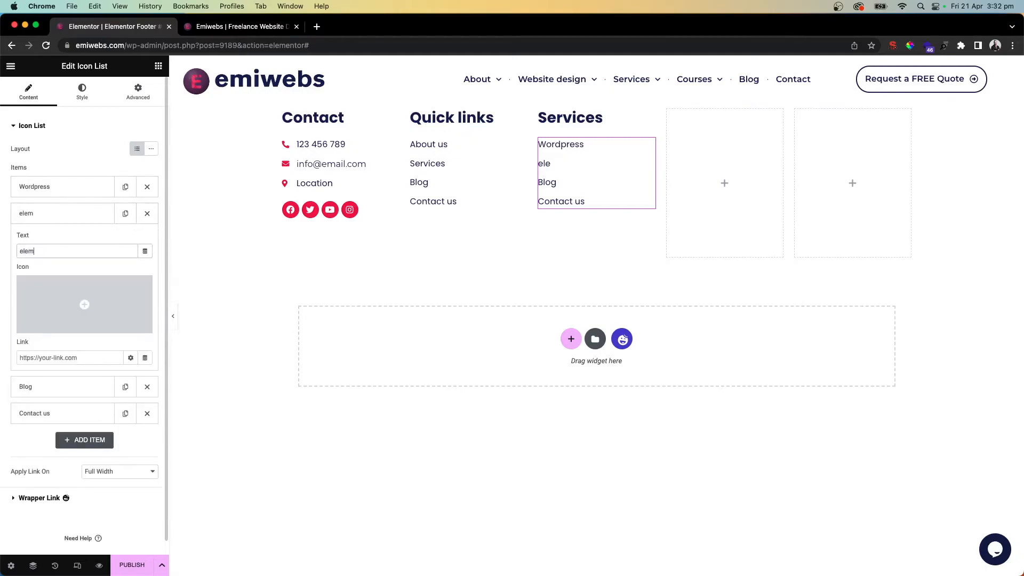
{"action": "type", "text": "enElementor Pro"}
{"action": "left_click", "coordinate": [52, 216]}
Rename the third list item under the Services heading Website design and the fourth item SEO.
{"action": "left_click", "coordinate": [52, 243]}
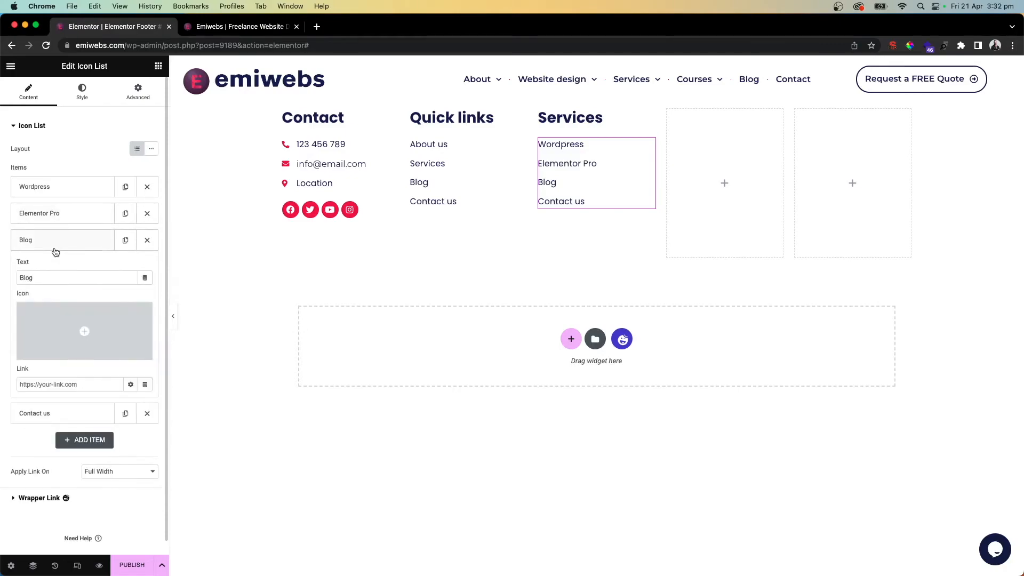
{"action": "double_click", "coordinate": [37, 279]}
{"action": "type", "text": "Website design"}
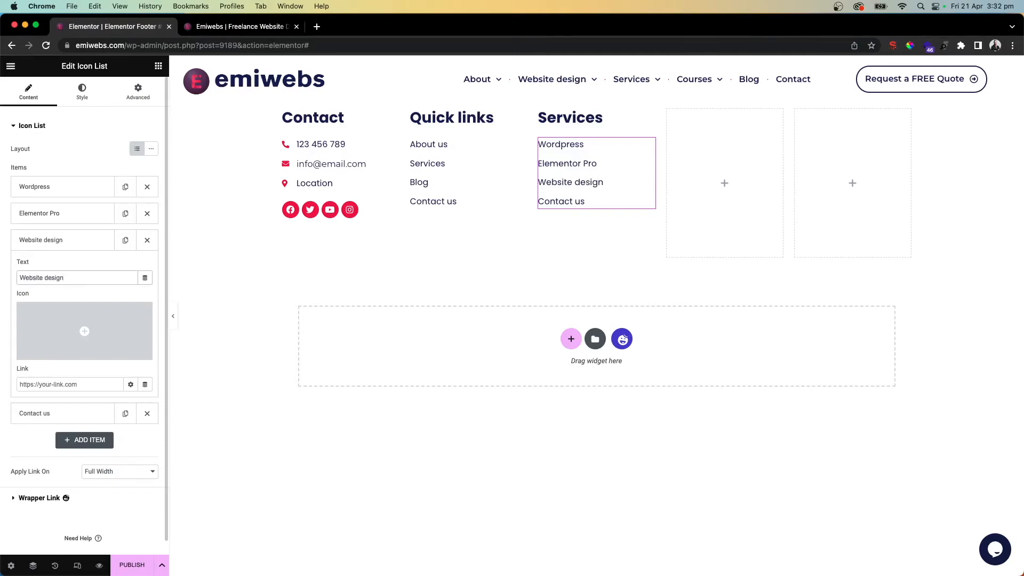
{"action": "left_click", "coordinate": [37, 243]}
{"action": "left_click", "coordinate": [45, 268]}
{"action": "triple_click", "coordinate": [34, 305]}
{"action": "type", "text": "SEO"}
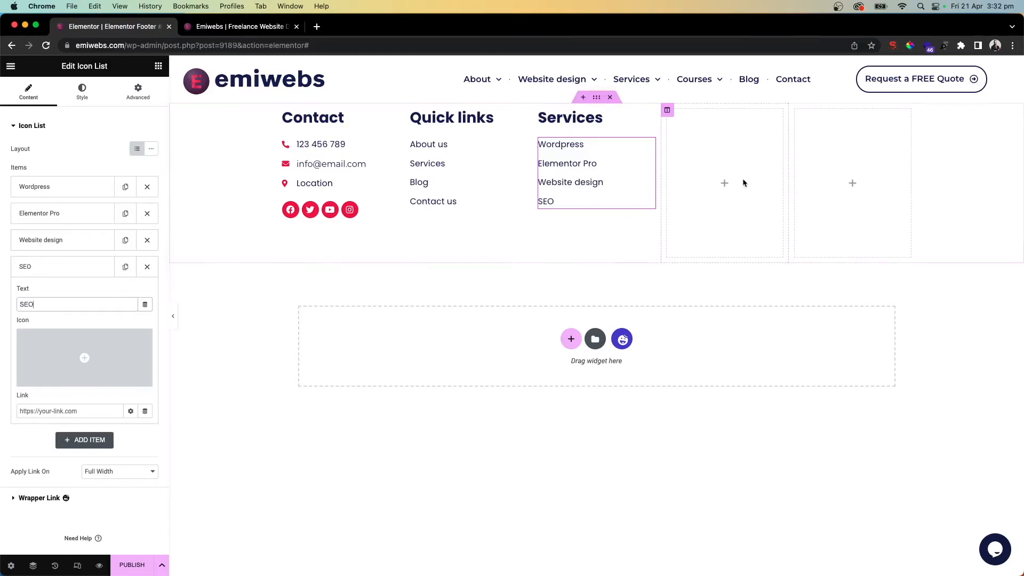
Delete the empty column beside the Services column and duplicate the Services column in its place.
{"action": "left_click", "coordinate": [722, 165]}
{"action": "left_click", "coordinate": [606, 165]}
{"action": "left_click", "coordinate": [730, 149]}
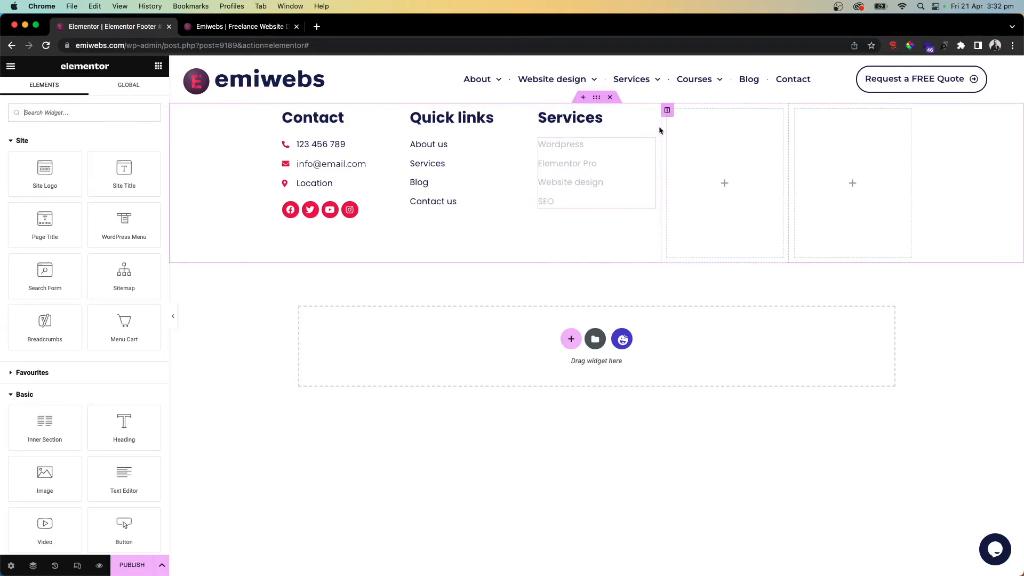
{"action": "right_click", "coordinate": [668, 114]}
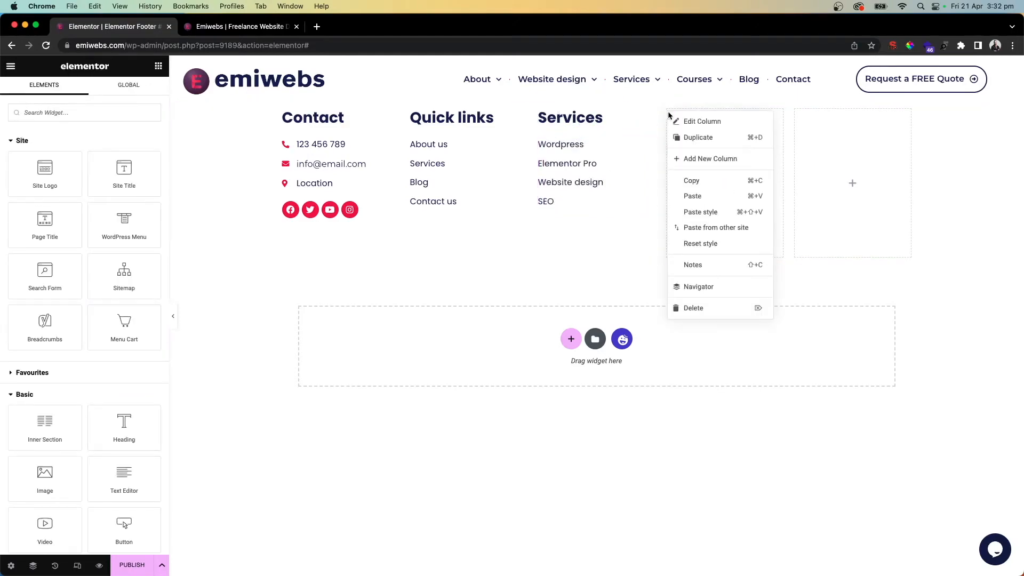
{"action": "left_click", "coordinate": [702, 306]}
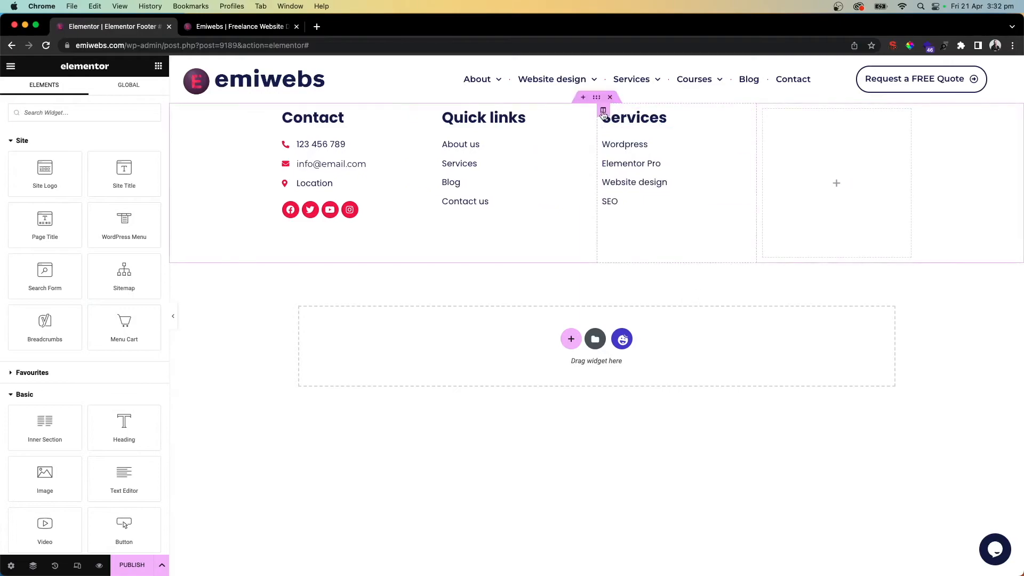
{"action": "right_click", "coordinate": [604, 110]}
{"action": "left_click", "coordinate": [628, 138]}
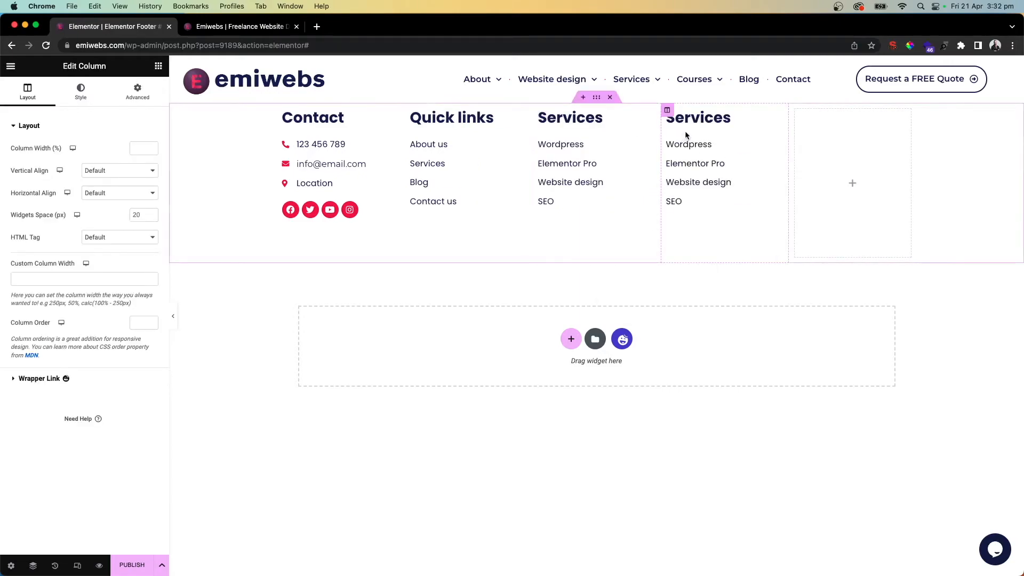
Check the live site's footer columns and retitle the duplicated Services heading Courses.
{"action": "left_click", "coordinate": [271, 29]}
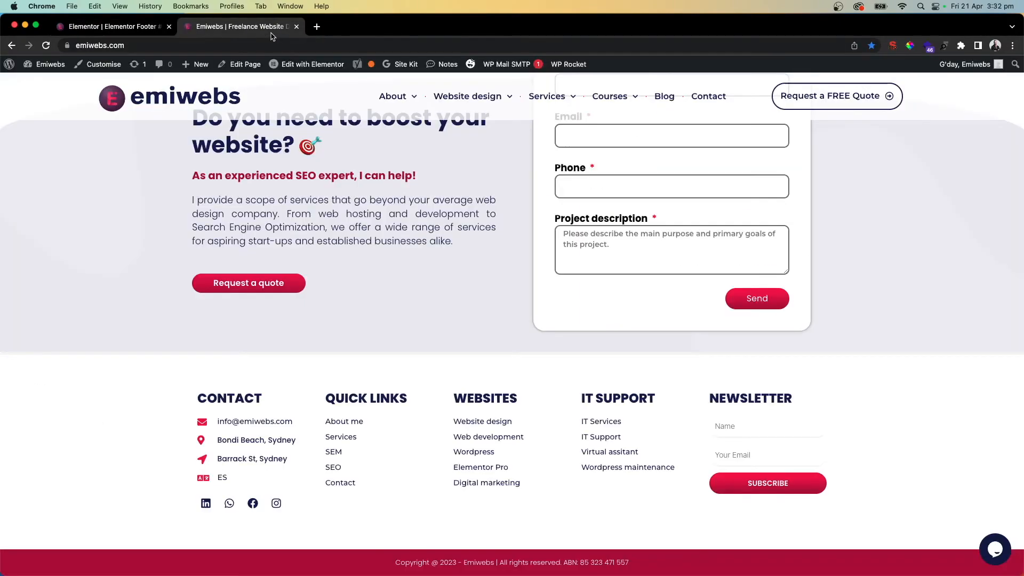
{"action": "left_click", "coordinate": [128, 28]}
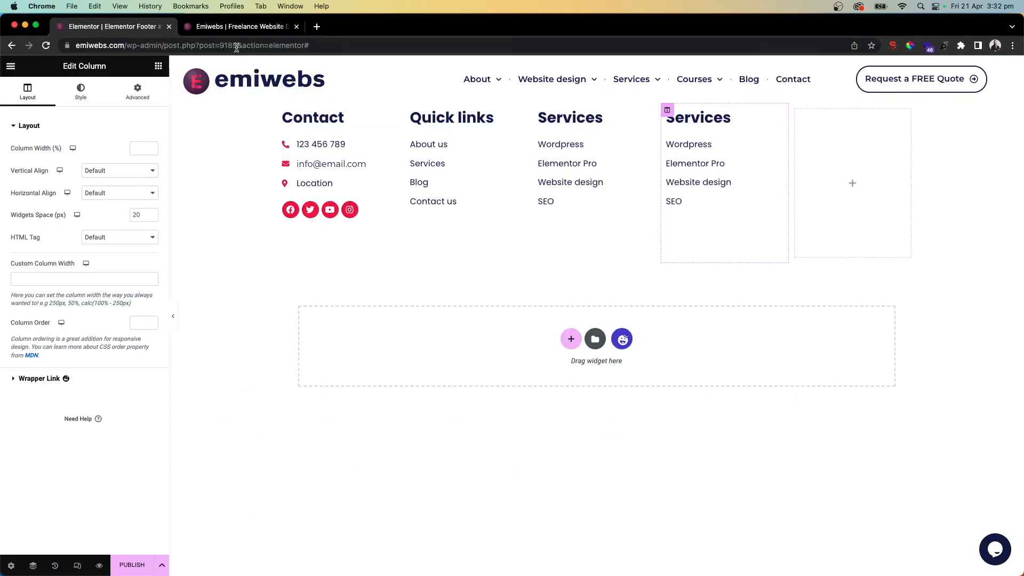
{"action": "double_click", "coordinate": [725, 124]}
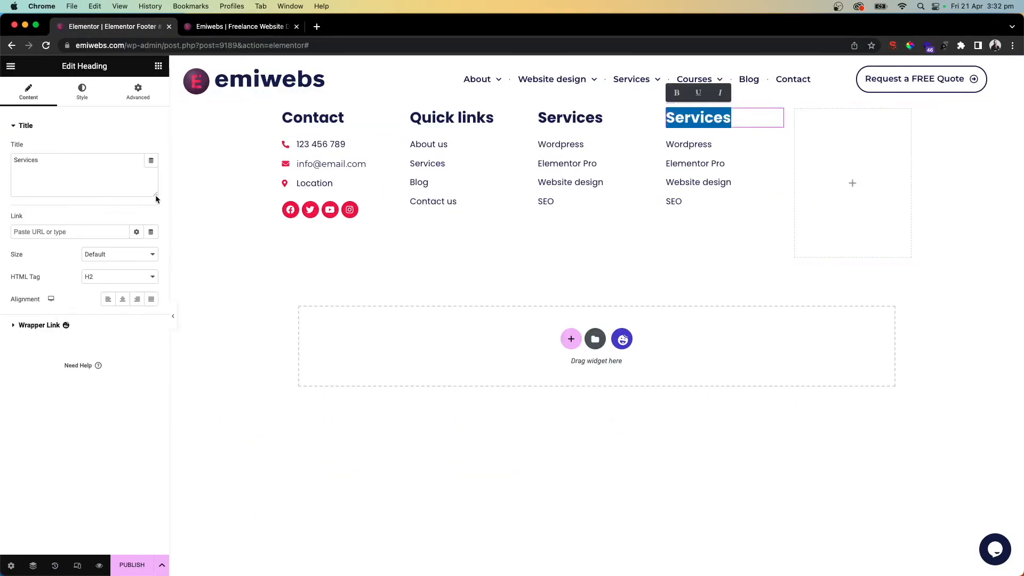
{"action": "left_click", "coordinate": [91, 168]}
{"action": "type", "text": "Courses"}
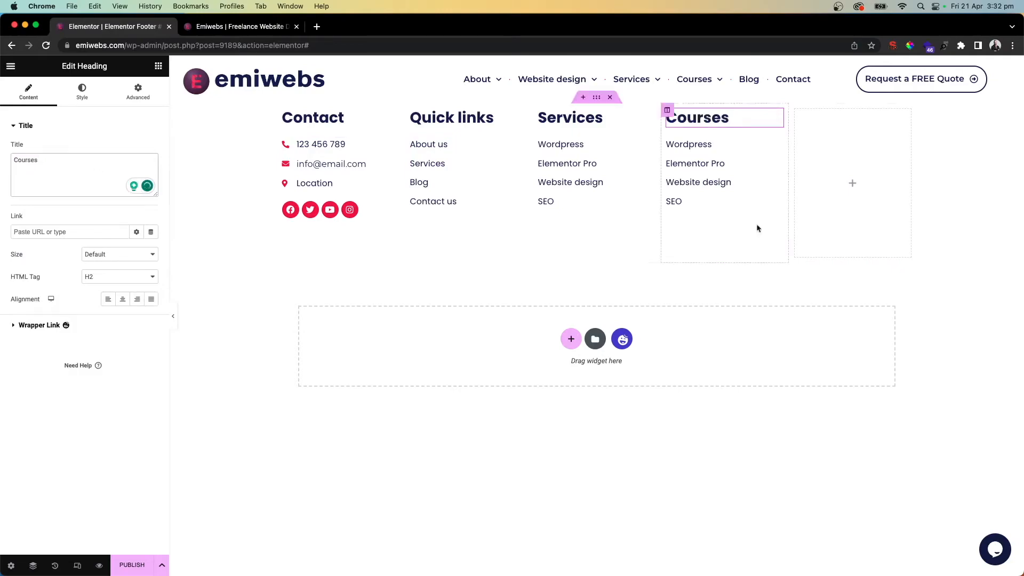
Rename the first list item under the Courses heading Wordpress Lessons.
{"action": "left_click", "coordinate": [706, 170]}
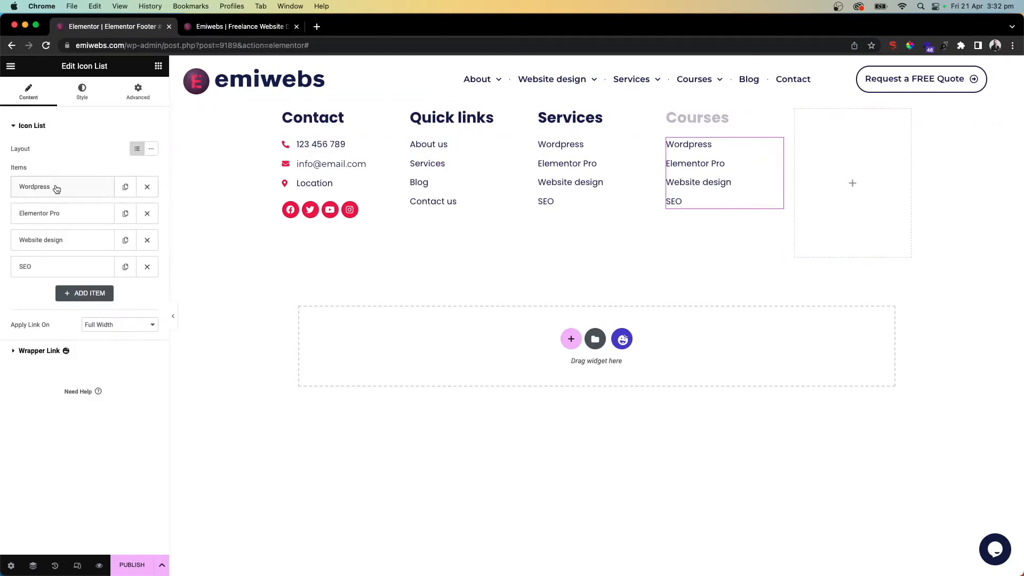
{"action": "left_click", "coordinate": [74, 191]}
{"action": "left_click", "coordinate": [66, 224]}
{"action": "type", "text": "Lessons"}
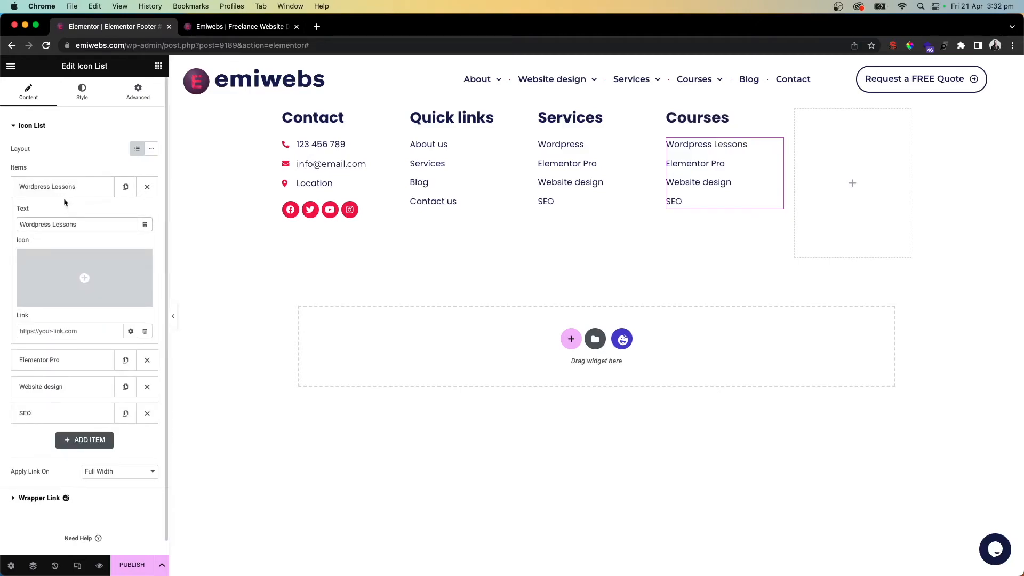
Rename the second list item under the Courses heading Elementor Pro Lessons.
{"action": "left_click", "coordinate": [68, 193]}
{"action": "left_click", "coordinate": [64, 214]}
{"action": "left_click", "coordinate": [68, 250]}
{"action": "type", "text": "Cours"}
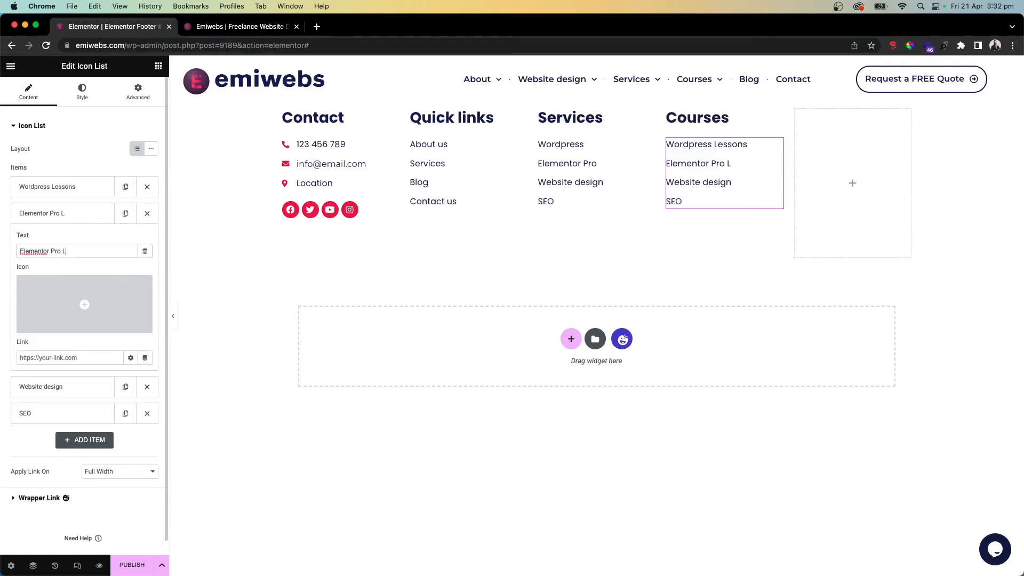
{"action": "type", "text": "ons"}
{"action": "left_click", "coordinate": [72, 209]}
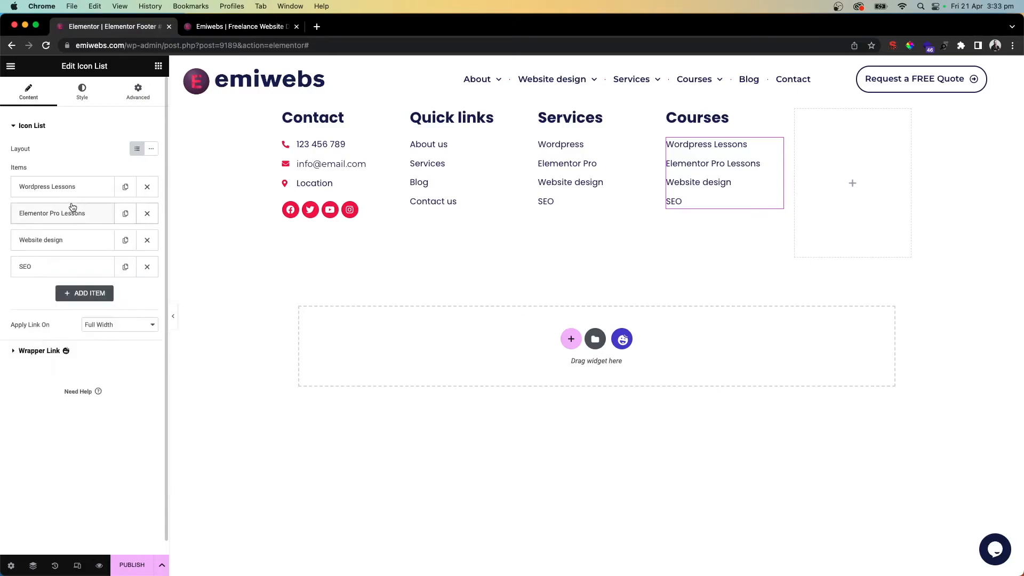
Rename the third list item under the Courses heading Website design Lessons.
{"action": "left_click", "coordinate": [65, 240]}
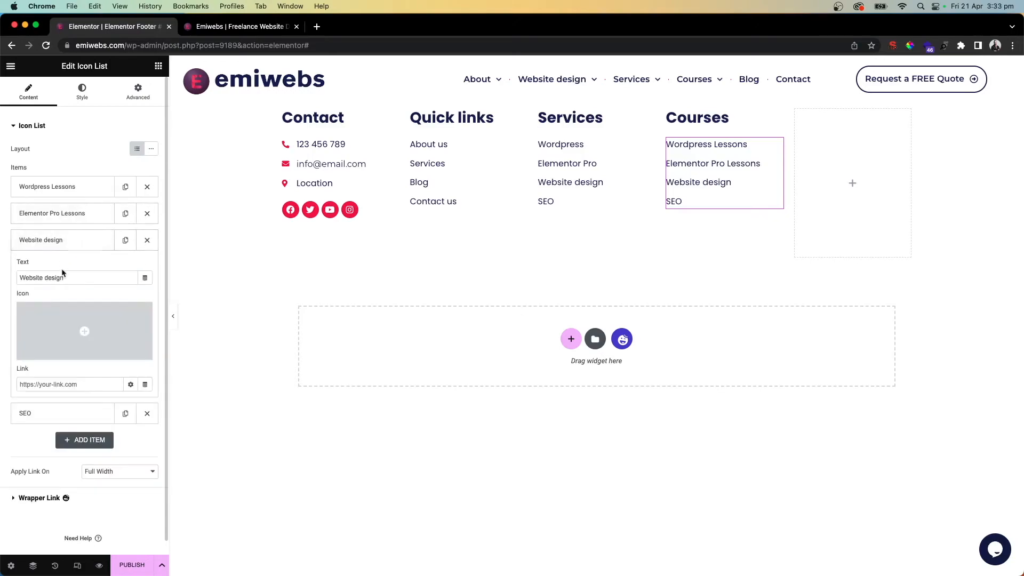
{"action": "left_click", "coordinate": [73, 280]}
{"action": "type", "text": "Leasson"}
{"action": "key", "text": "BackSpace"}
{"action": "type", "text": "sso"}
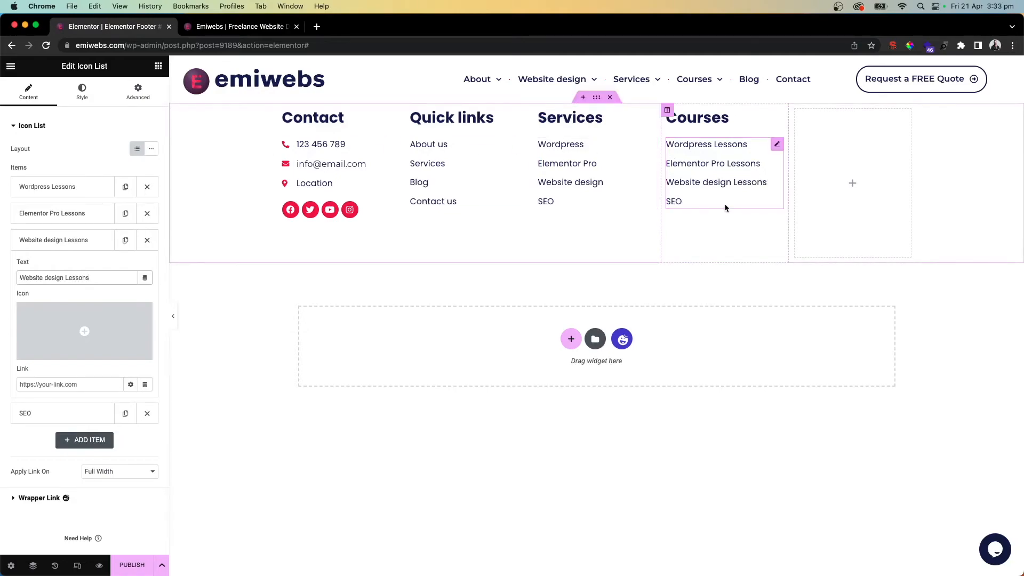
{"action": "left_click", "coordinate": [62, 241]}
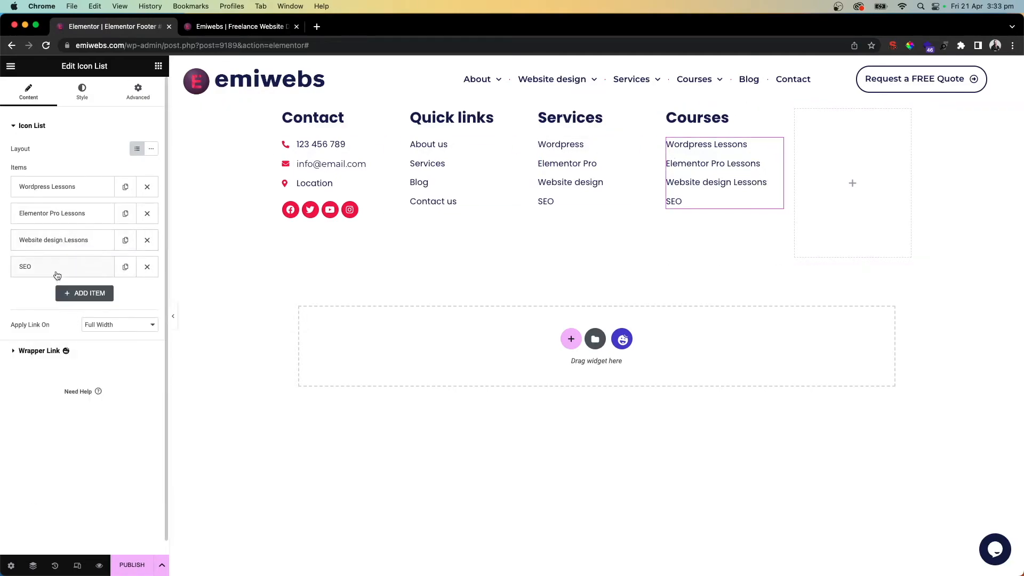
Rename the fourth Courses list item SEO Lessons and open the link setting of the Wordpress Lessons item.
{"action": "left_click", "coordinate": [57, 271]}
{"action": "left_click", "coordinate": [60, 302]}
{"action": "type", "text": "Lessons"}
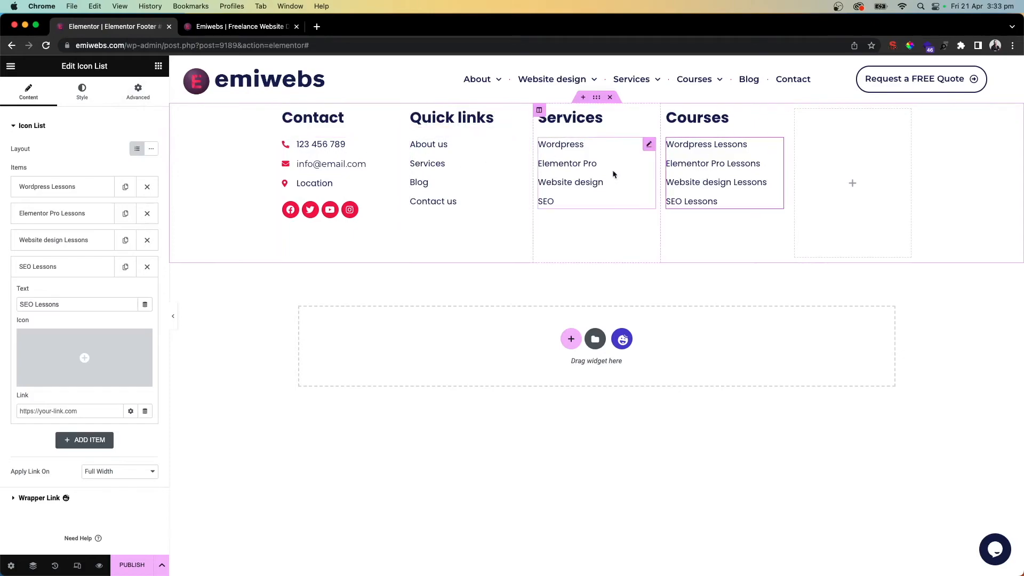
{"action": "left_click", "coordinate": [91, 183]}
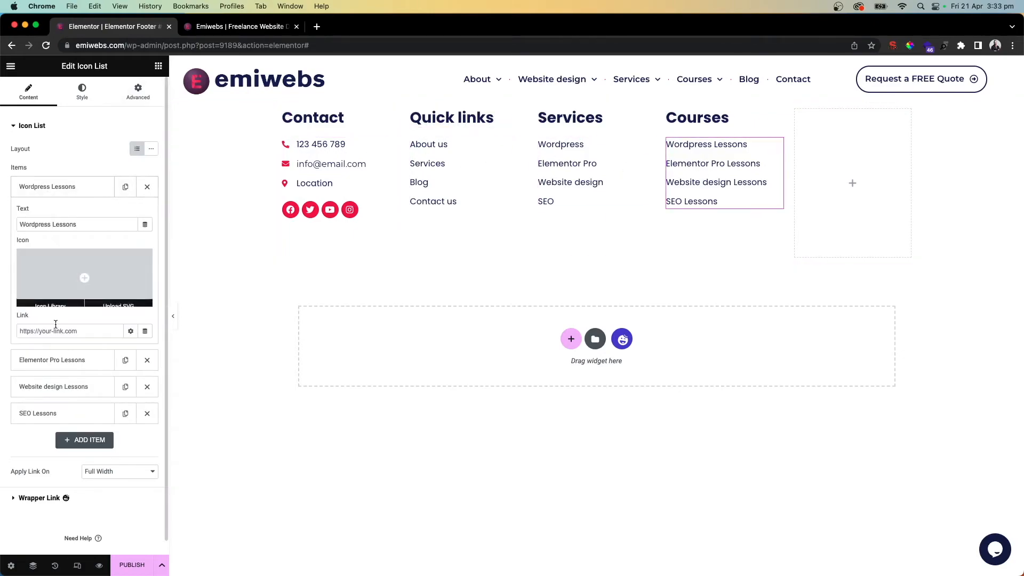
{"action": "left_click", "coordinate": [40, 331]}
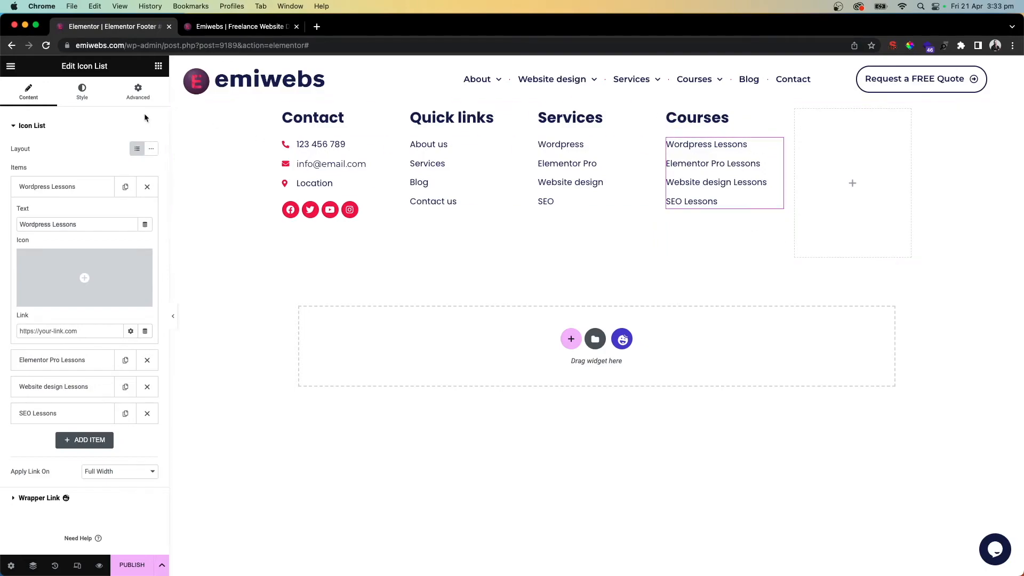
Set the hover text colour of the Courses list to the red global colour.
{"action": "left_click", "coordinate": [82, 91]}
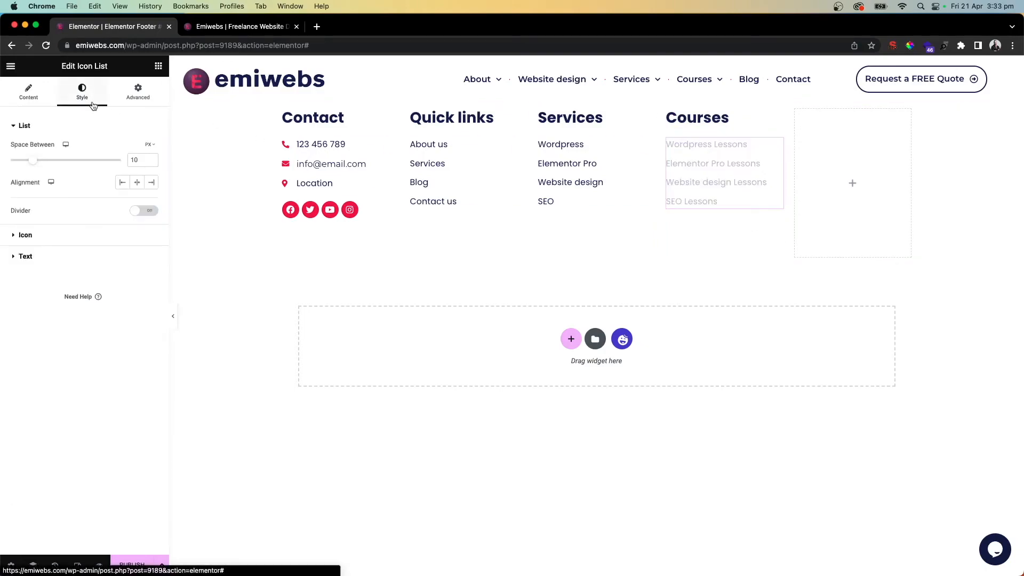
{"action": "left_click", "coordinate": [41, 252]}
{"action": "left_click", "coordinate": [117, 238]}
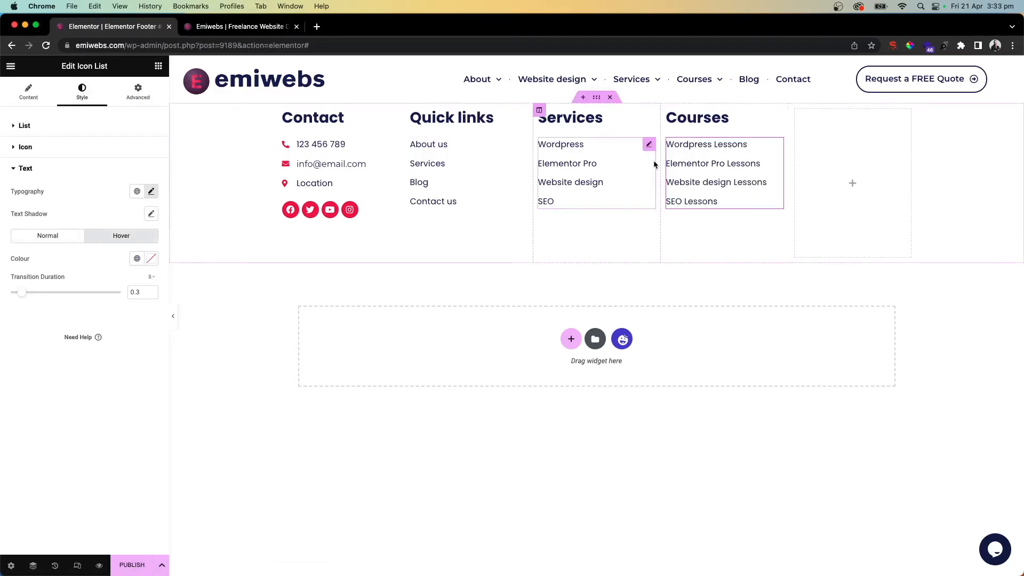
{"action": "left_click", "coordinate": [135, 259]}
{"action": "scroll", "coordinate": [69, 352], "scroll_direction": "down", "scroll_amount": 5}
{"action": "left_click", "coordinate": [51, 392]}
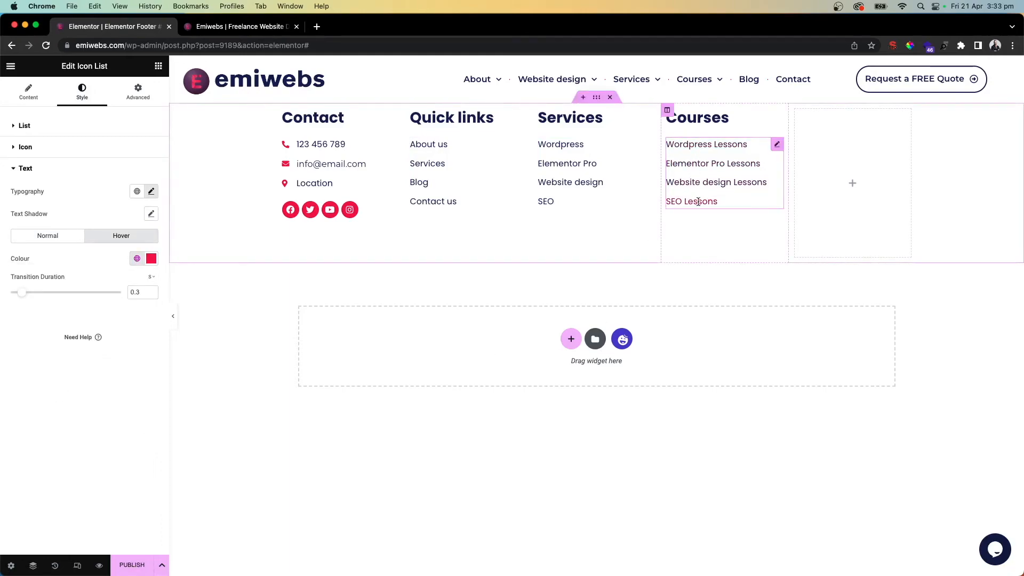
Copy the Courses list's style and apply it to the Services and Quick links lists.
{"action": "right_click", "coordinate": [764, 152]}
{"action": "right_click", "coordinate": [584, 172]}
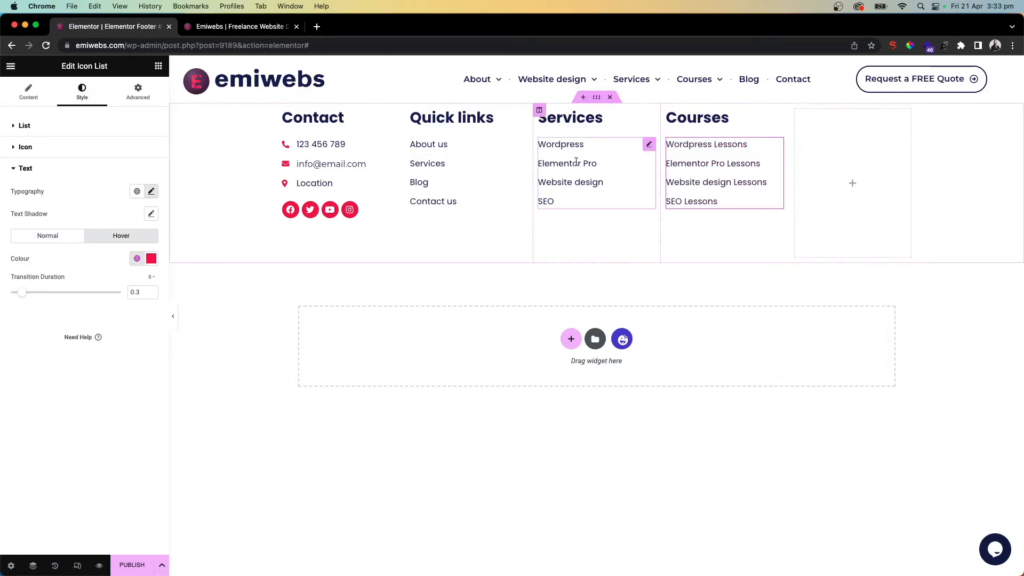
{"action": "left_click", "coordinate": [613, 241]}
{"action": "right_click", "coordinate": [470, 171]}
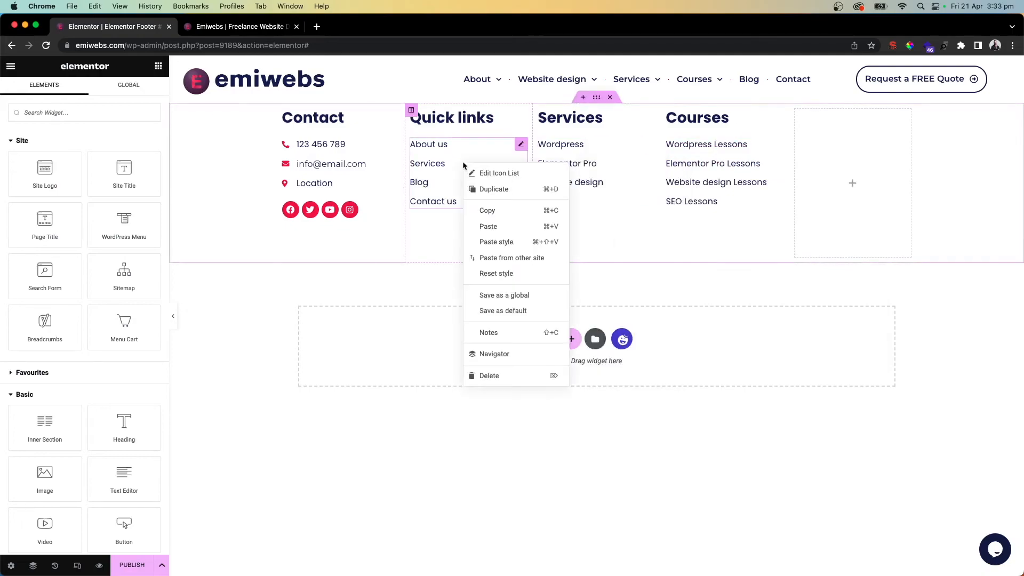
{"action": "left_click", "coordinate": [488, 241]}
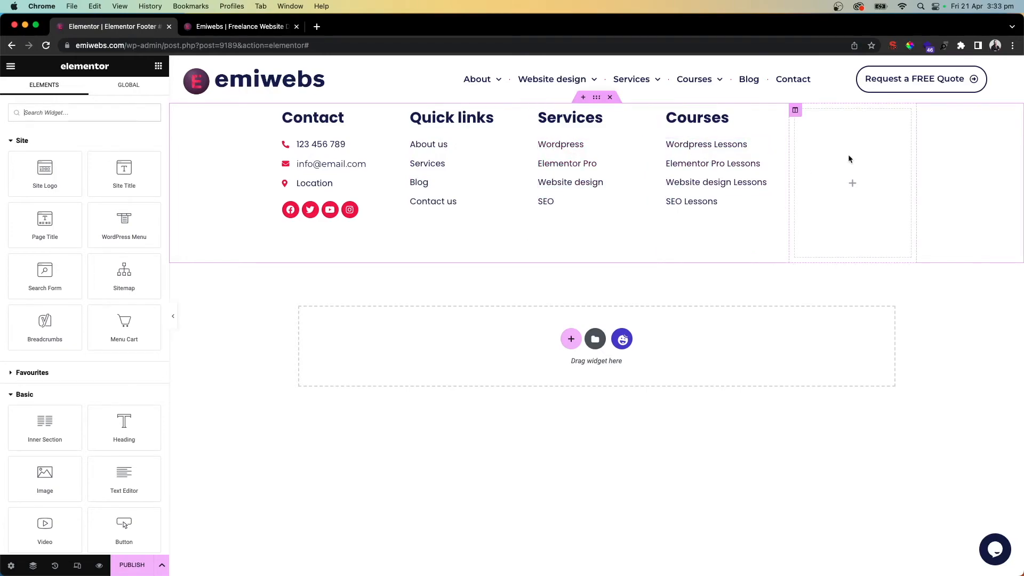
Add a Heading widget to the empty fifth column and title it Newsletter.
{"action": "right_click", "coordinate": [731, 123]}
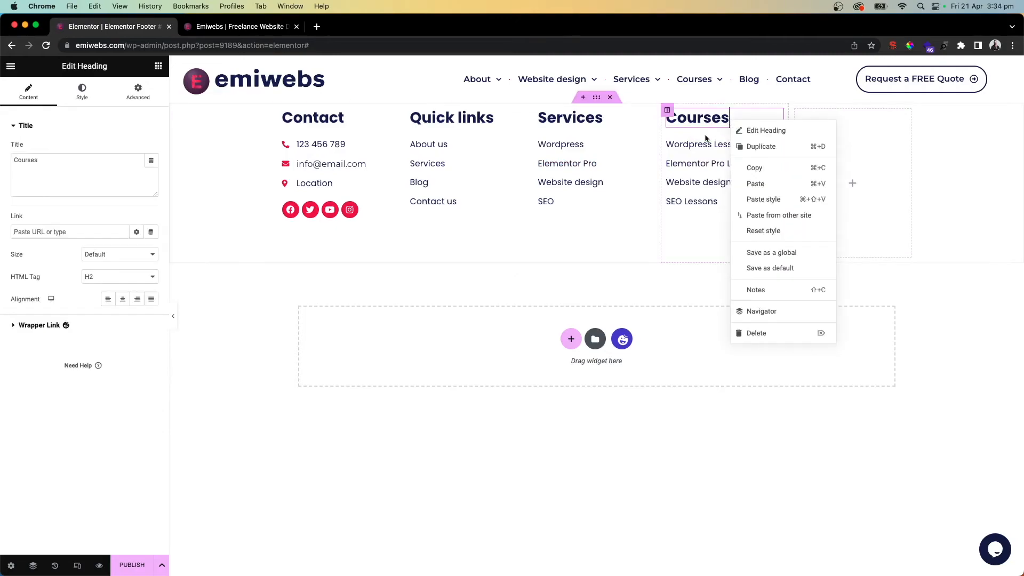
{"action": "left_click", "coordinate": [720, 155]}
{"action": "left_click", "coordinate": [852, 125]}
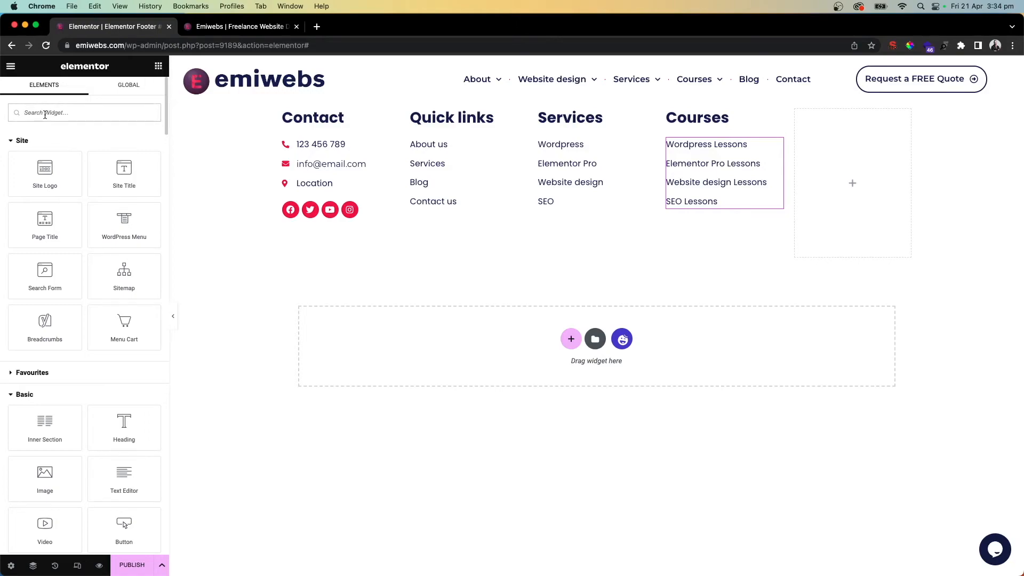
{"action": "type", "text": "headin"}
{"action": "left_click_drag", "start_coordinate": [43, 134], "coordinate": [856, 155]}
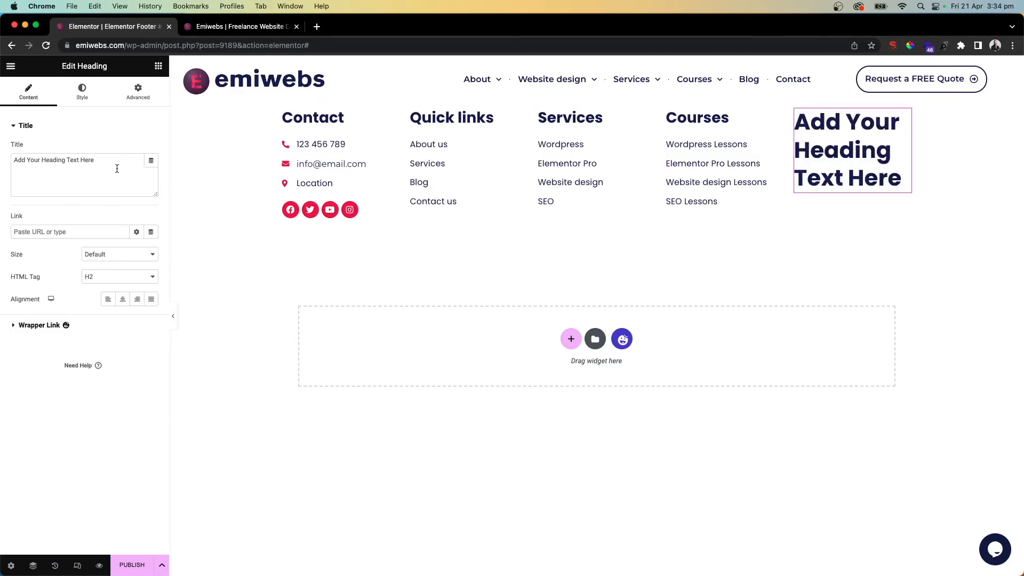
{"action": "triple_click", "coordinate": [82, 161]}
{"action": "type", "text": "wsletter"}
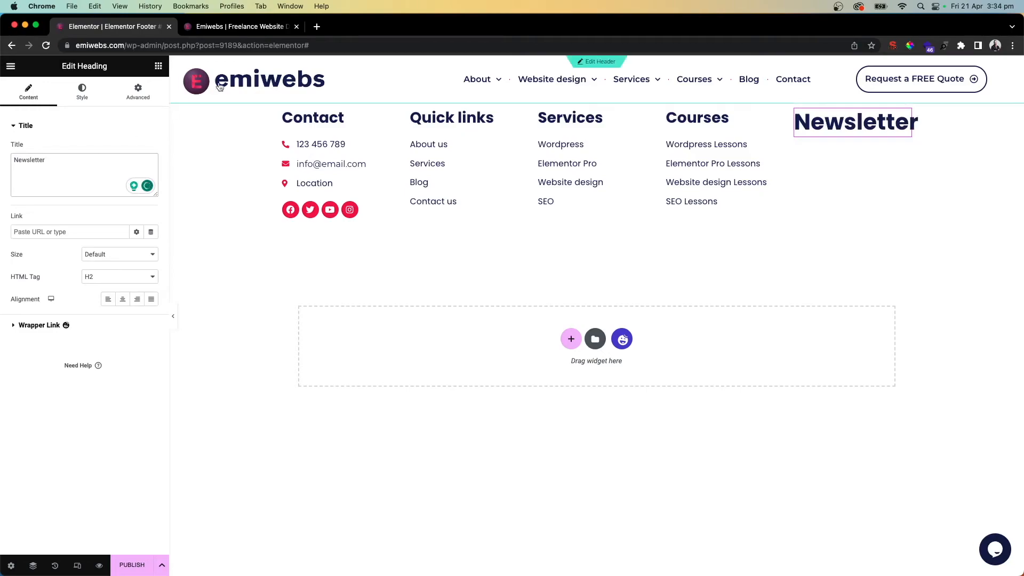
Check the live site's newsletter column and apply the Courses heading's style to the Newsletter heading.
{"action": "left_click", "coordinate": [241, 26]}
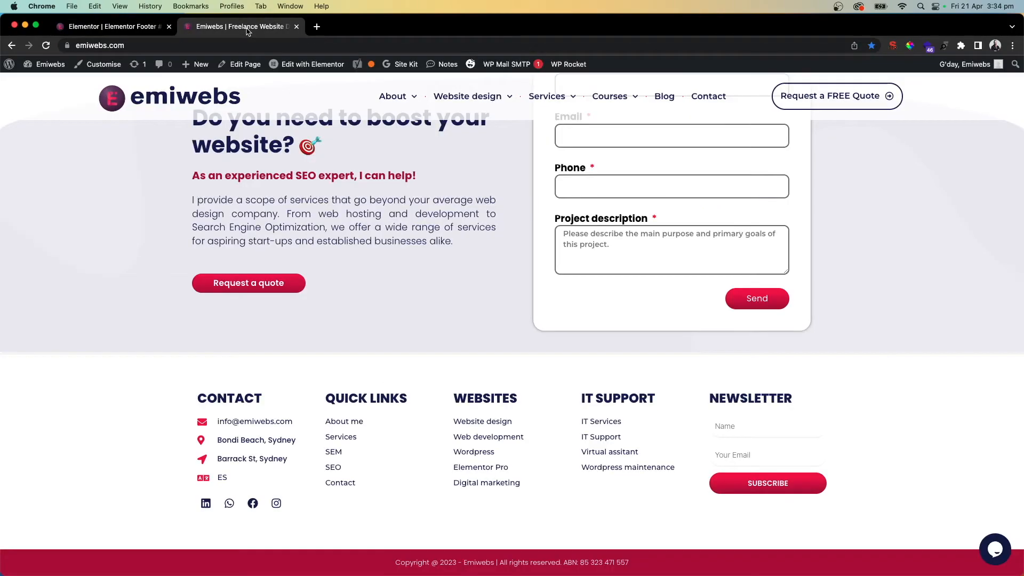
{"action": "left_click", "coordinate": [141, 32]}
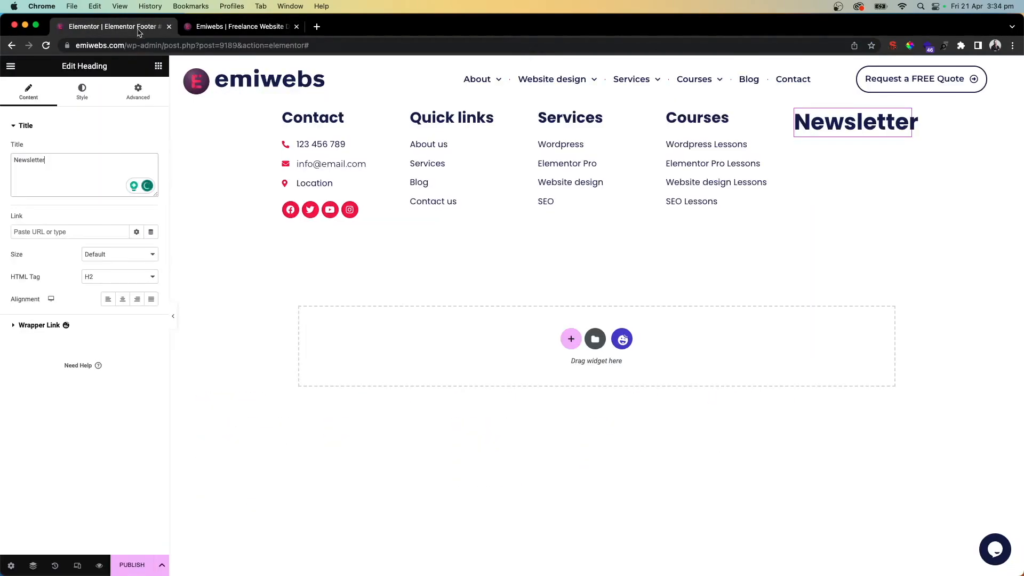
{"action": "right_click", "coordinate": [756, 123]}
{"action": "left_click", "coordinate": [788, 171]}
{"action": "right_click", "coordinate": [849, 125]}
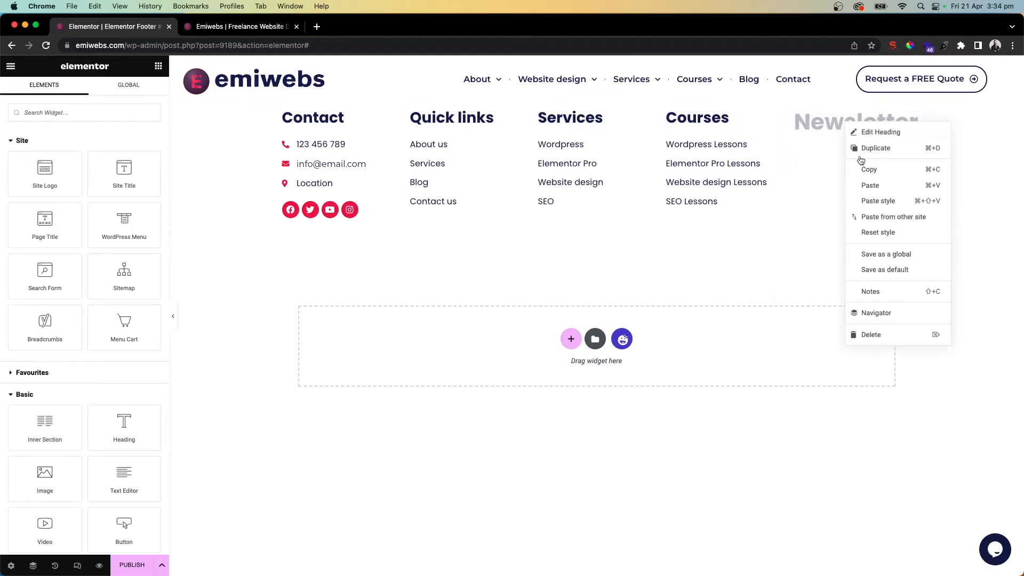
{"action": "left_click", "coordinate": [877, 201]}
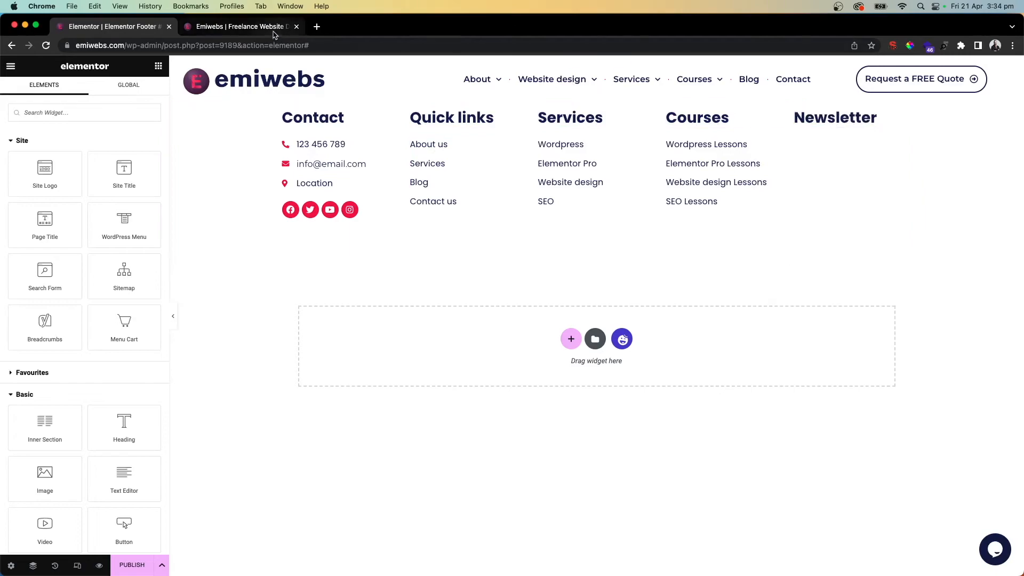
Check the newsletter form in the live site's footer and add a Form widget under the Newsletter heading.
{"action": "left_click", "coordinate": [240, 27]}
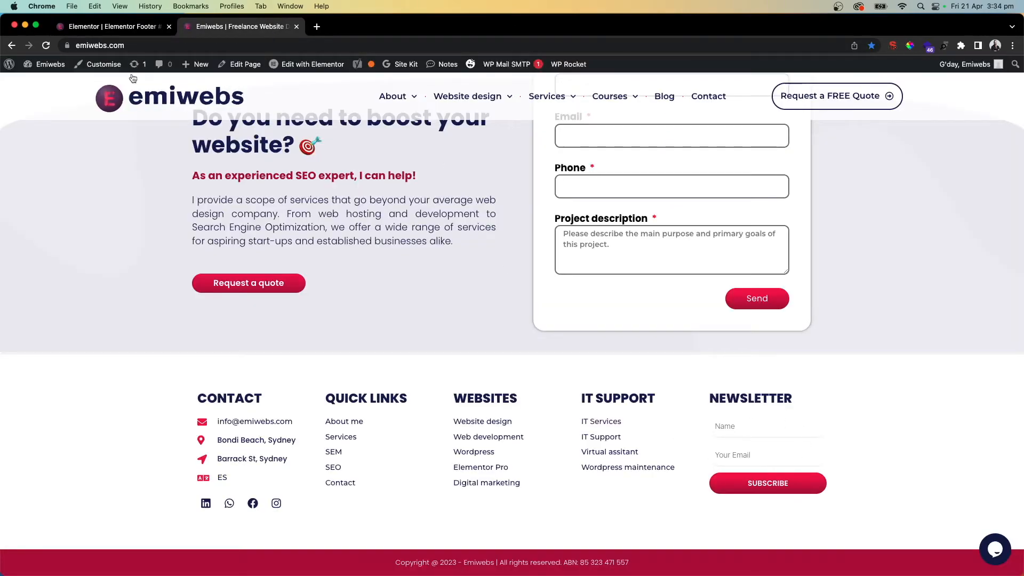
{"action": "left_click", "coordinate": [107, 27]}
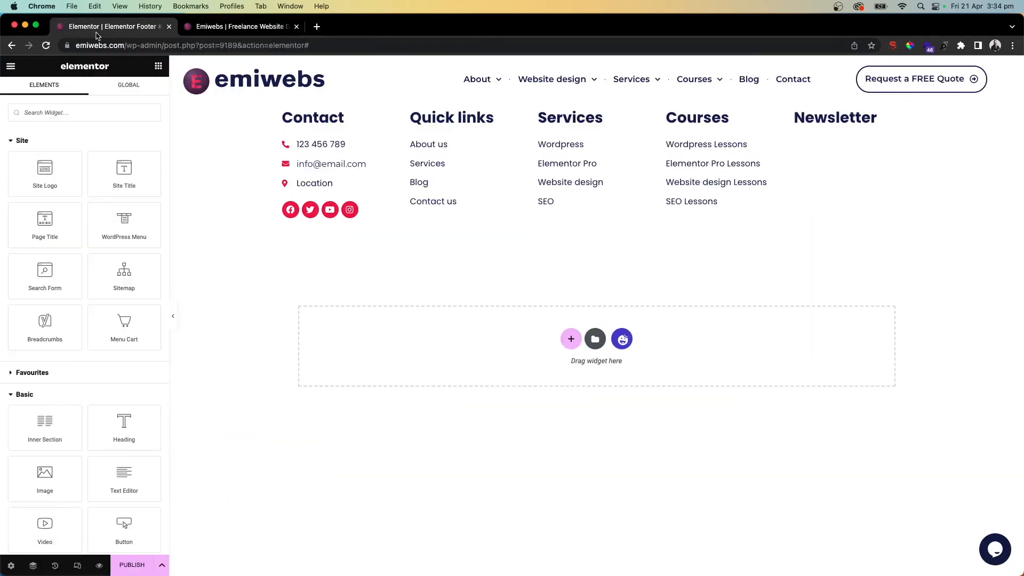
{"action": "left_click", "coordinate": [74, 113]}
{"action": "type", "text": "form"}
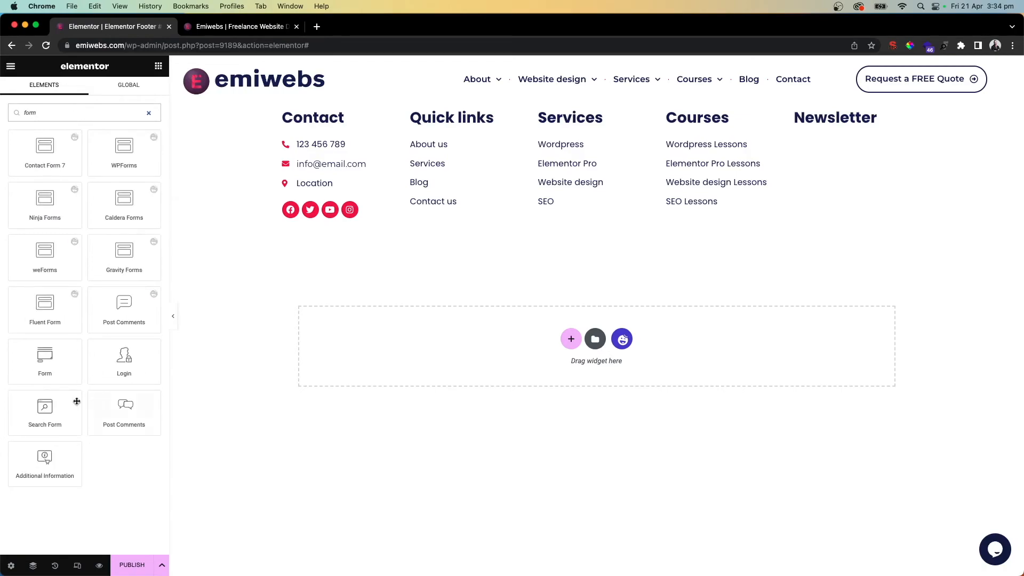
{"action": "left_click_drag", "start_coordinate": [46, 362], "coordinate": [853, 125]}
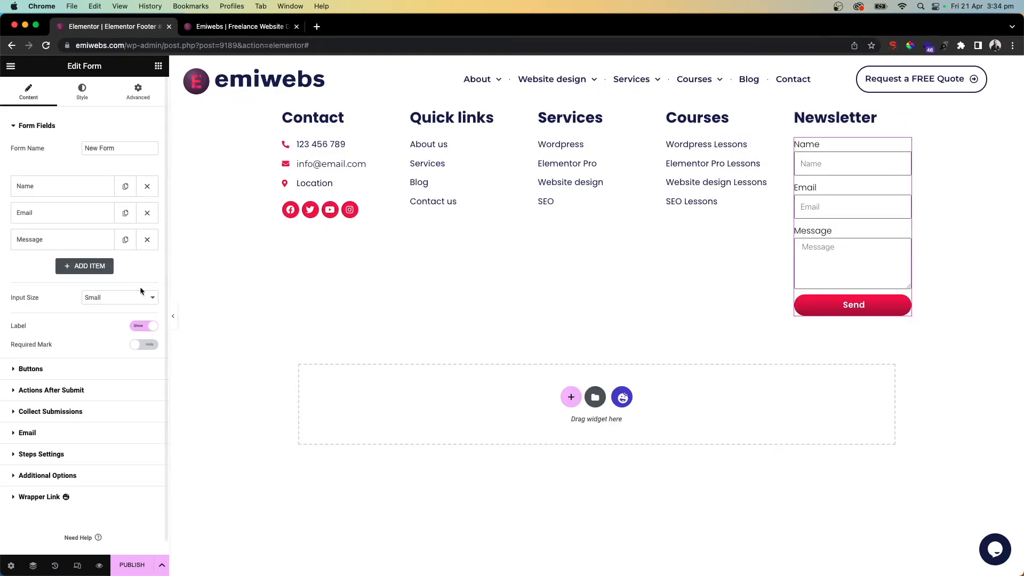
Remove the Message field from the form and name the form Newsletter.
{"action": "left_click", "coordinate": [147, 240]}
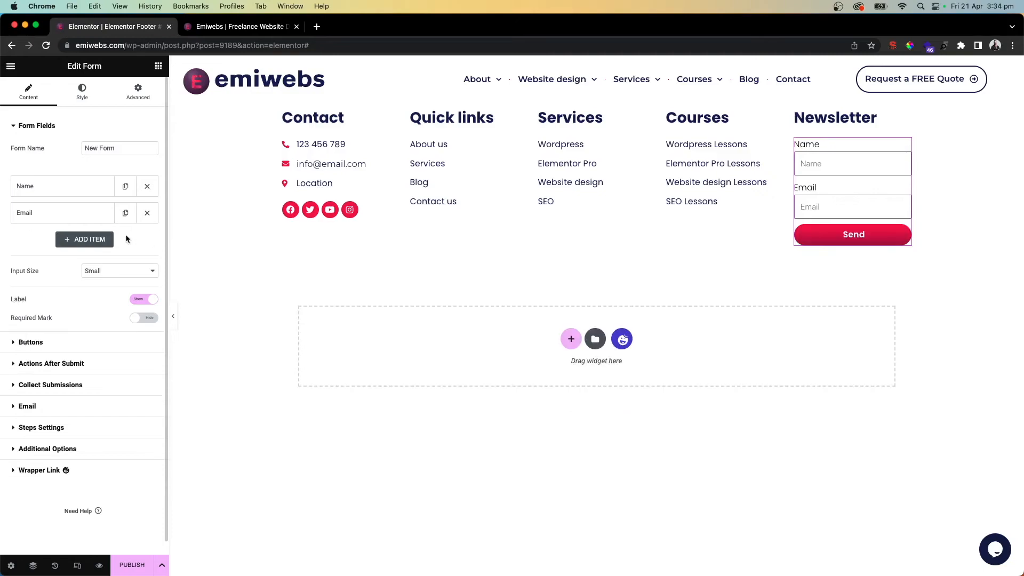
{"action": "double_click", "coordinate": [104, 150]}
{"action": "key", "text": "BackSpace"}
{"action": "type", "text": "slette"}
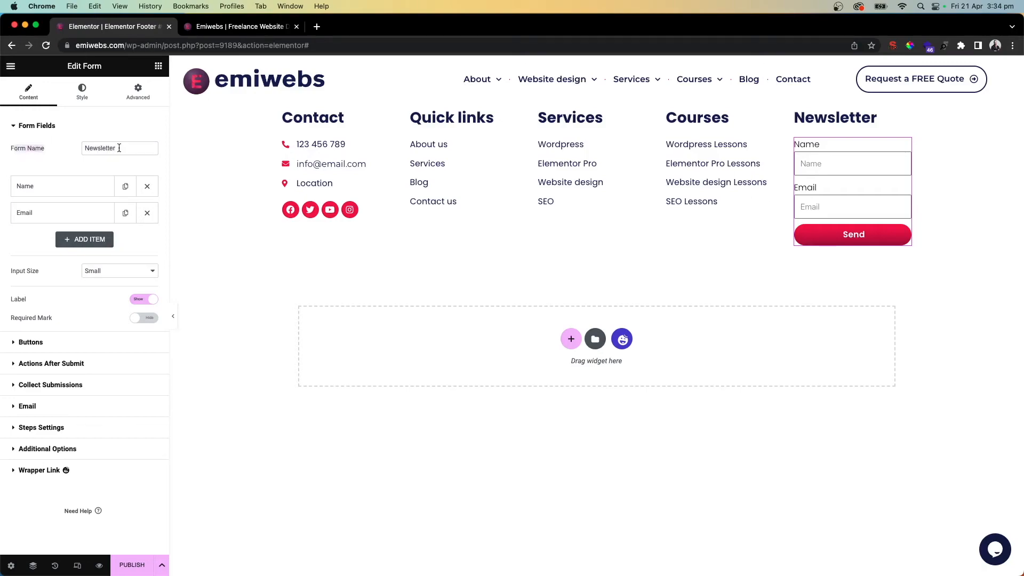
Hide the newsletter form's field labels and set the Name field's placeholder to Full name.
{"action": "left_click", "coordinate": [50, 184]}
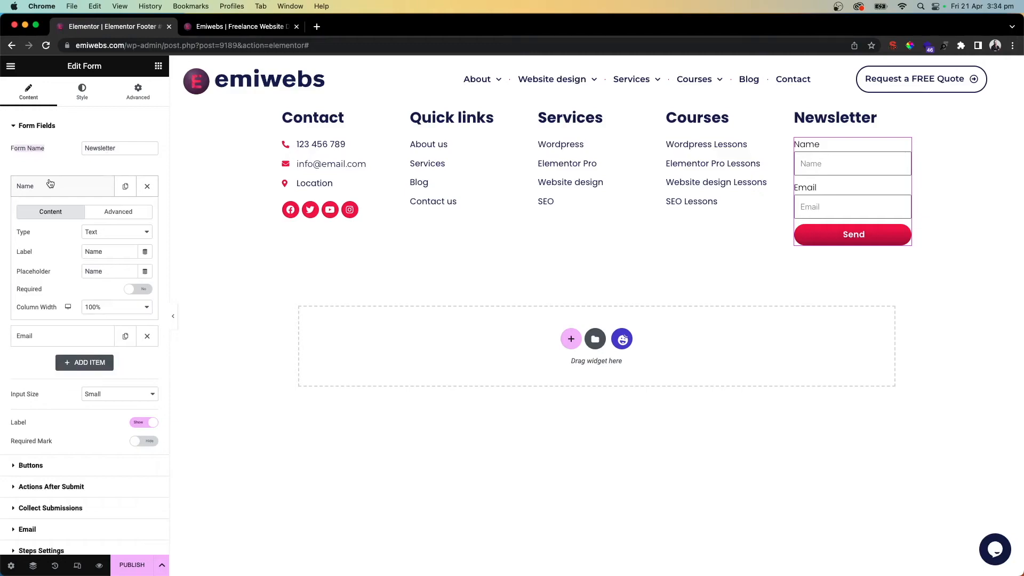
{"action": "left_click", "coordinate": [50, 184]}
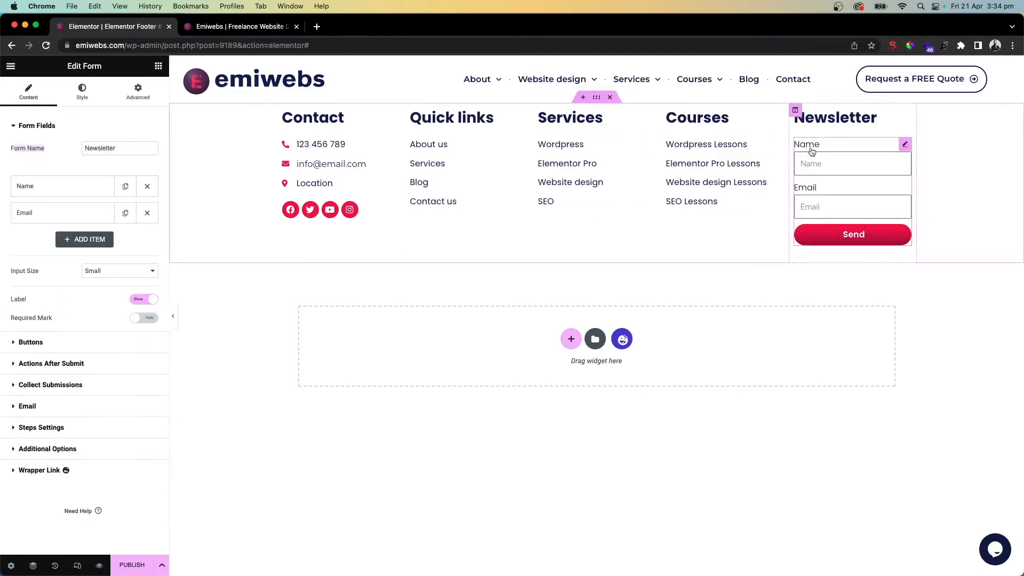
{"action": "left_click", "coordinate": [59, 187]}
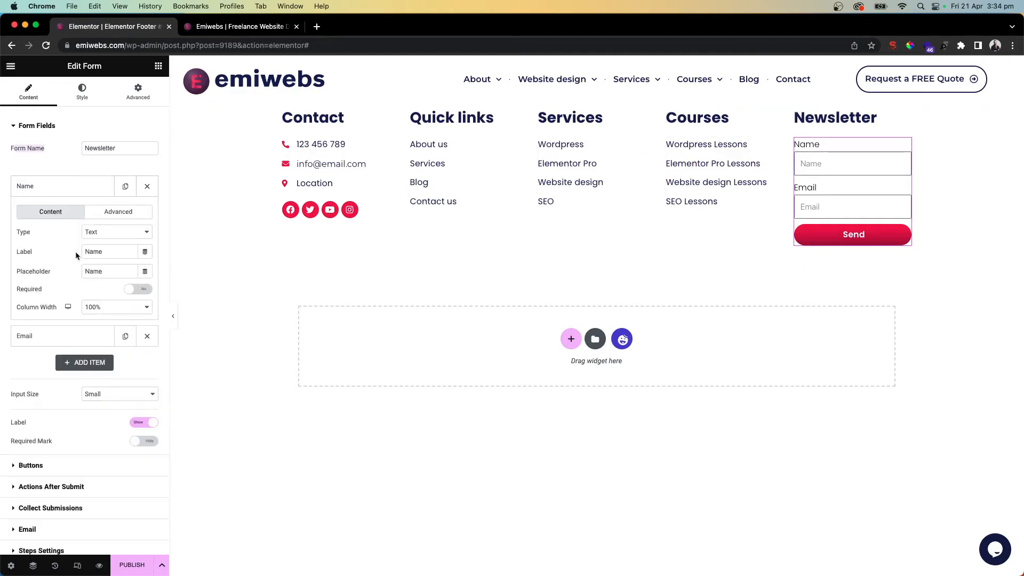
{"action": "left_click", "coordinate": [144, 423]}
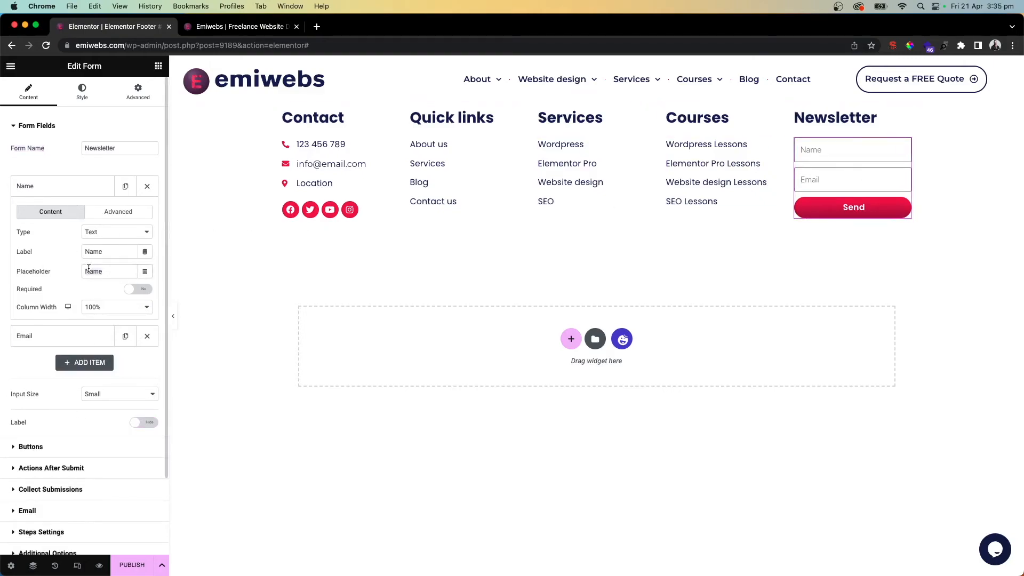
{"action": "type", "text": "Full name"}
Check the live site's newsletter form for reference and set the form's submit button text to Subscribe!
{"action": "left_click", "coordinate": [240, 26]}
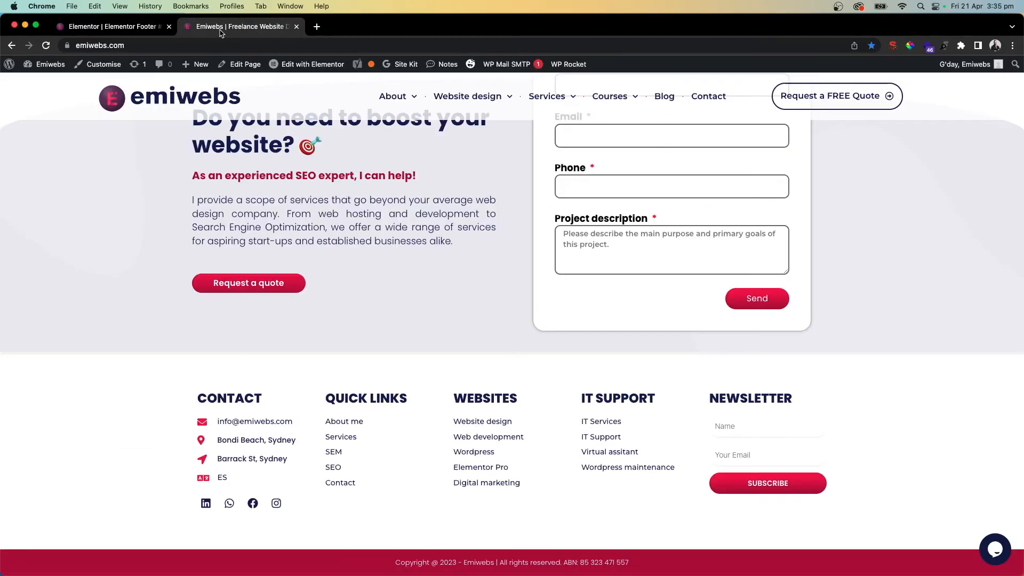
{"action": "left_click", "coordinate": [108, 26]}
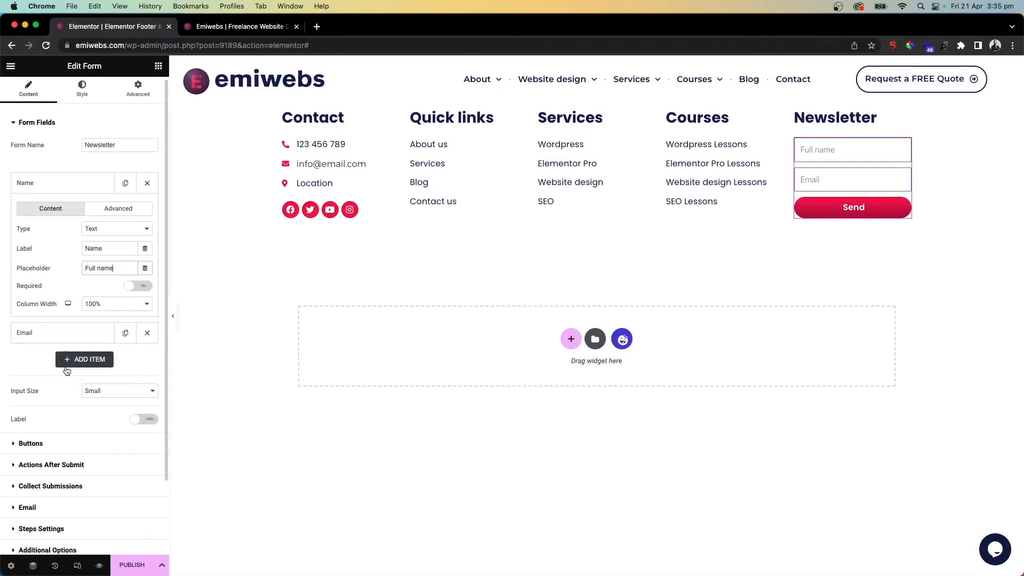
{"action": "scroll", "coordinate": [69, 359], "scroll_direction": "down", "scroll_amount": 1}
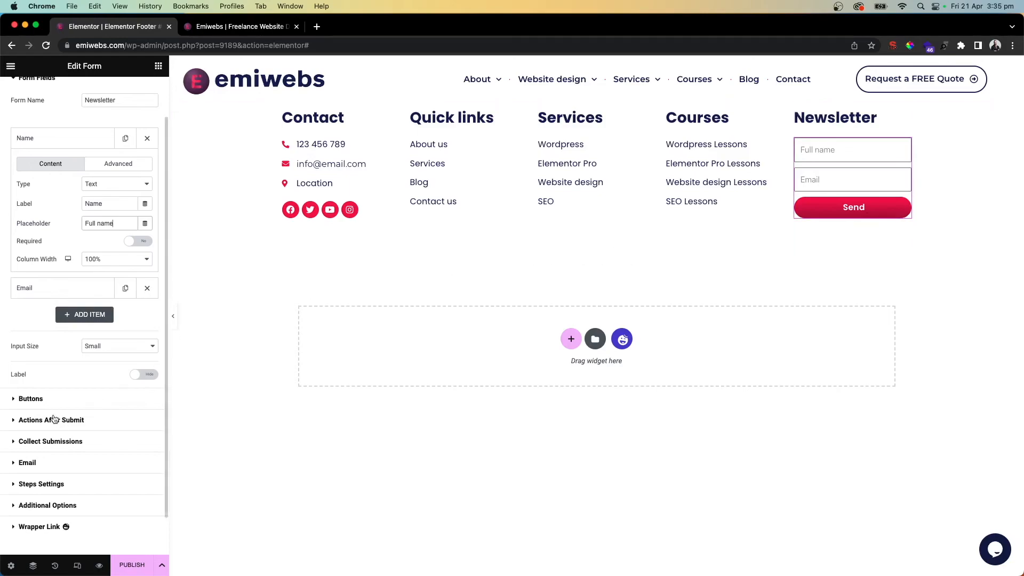
{"action": "left_click", "coordinate": [30, 400]}
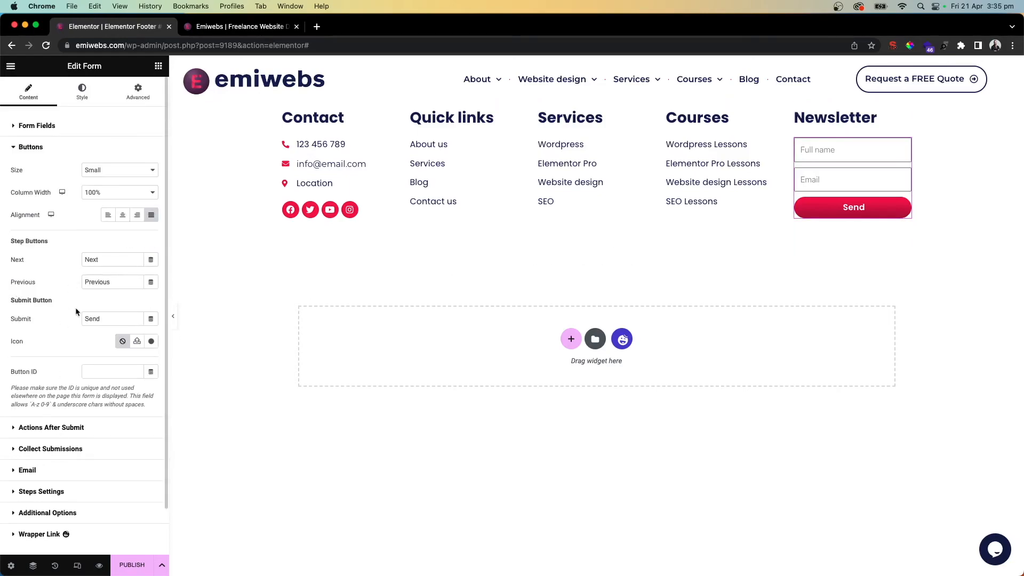
{"action": "double_click", "coordinate": [93, 319]}
{"action": "type", "text": "Sus"}
{"action": "type", "text": "b"}
{"action": "key", "text": "BackSpace"}
{"action": "type", "text": "cribe!"}
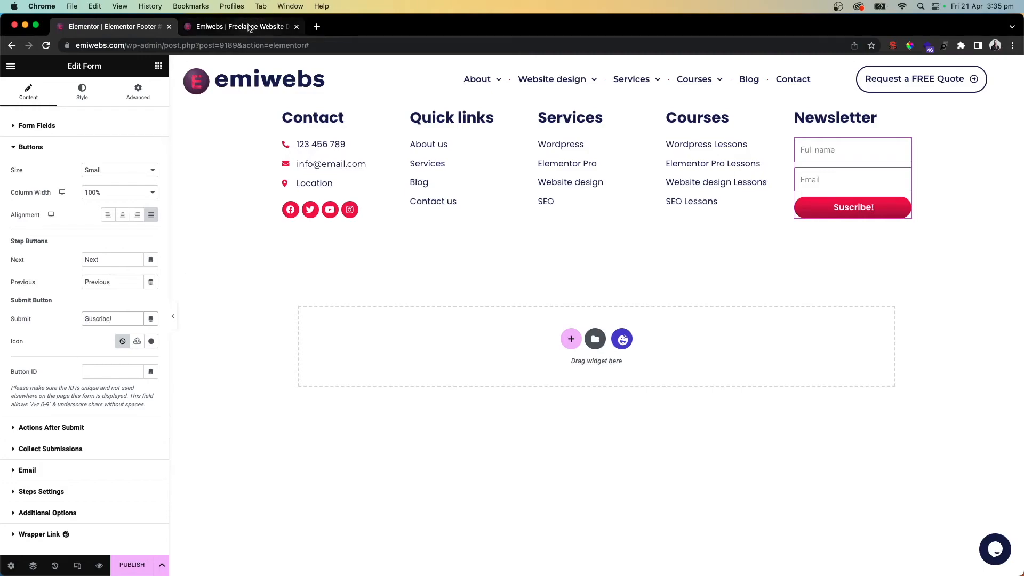
{"action": "left_click", "coordinate": [249, 28]}
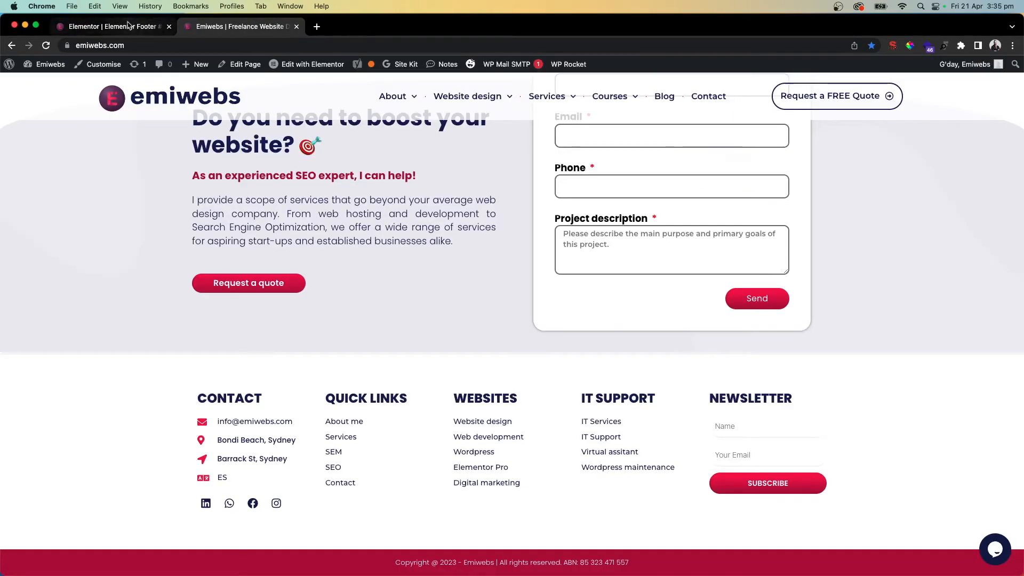
{"action": "left_click", "coordinate": [109, 27]}
{"action": "left_click", "coordinate": [91, 319]}
{"action": "type", "text": "bscribe!"}
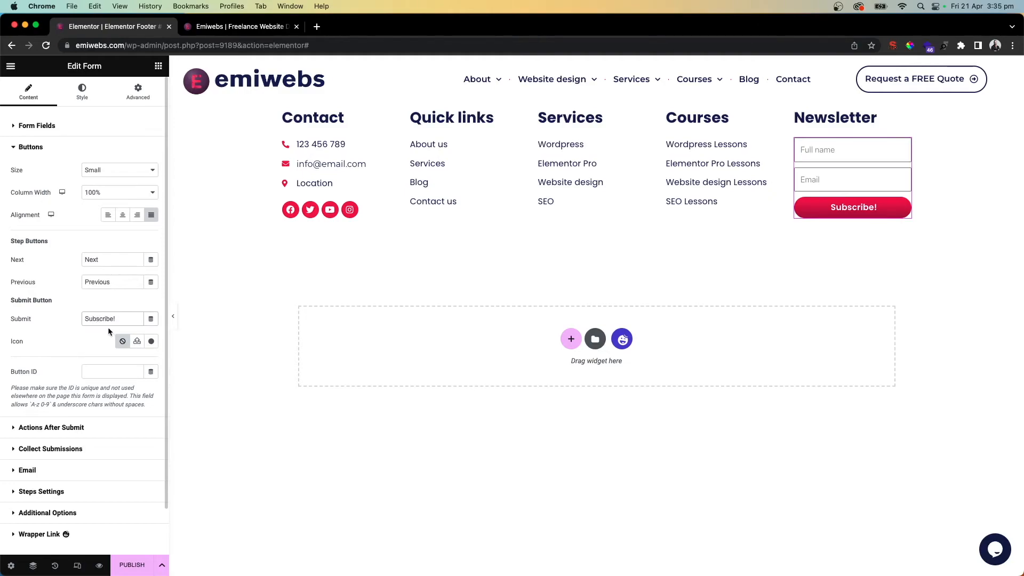
Compare the newsletter form with the live site's version and try its name field and submit button.
{"action": "left_click", "coordinate": [243, 27]}
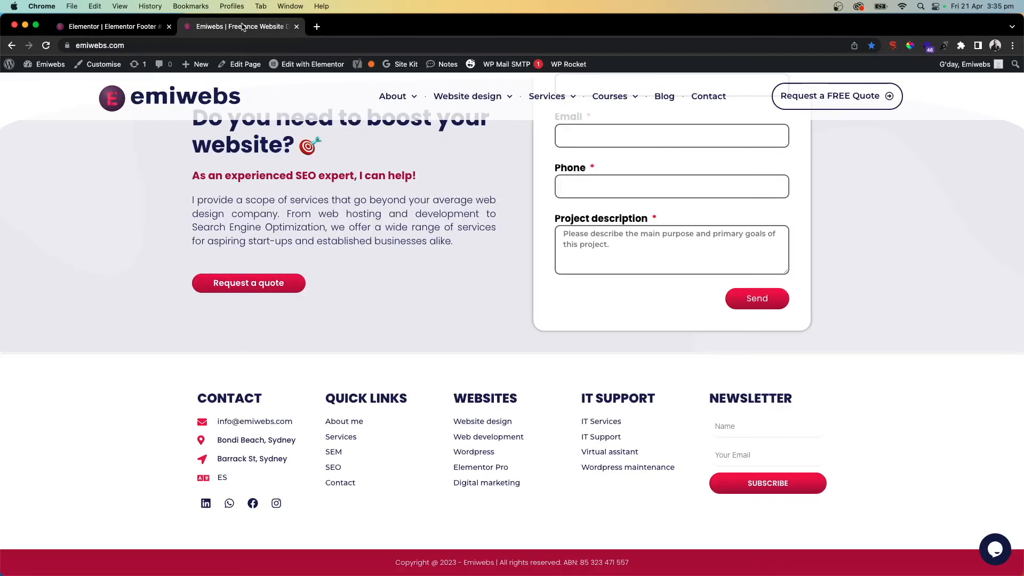
{"action": "left_click", "coordinate": [110, 28]}
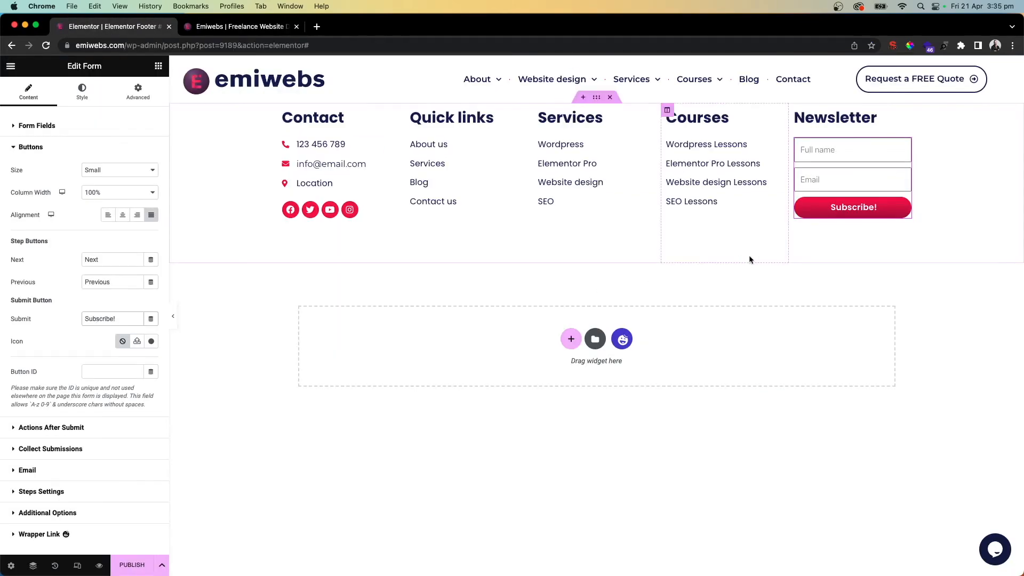
{"action": "left_click", "coordinate": [856, 154]}
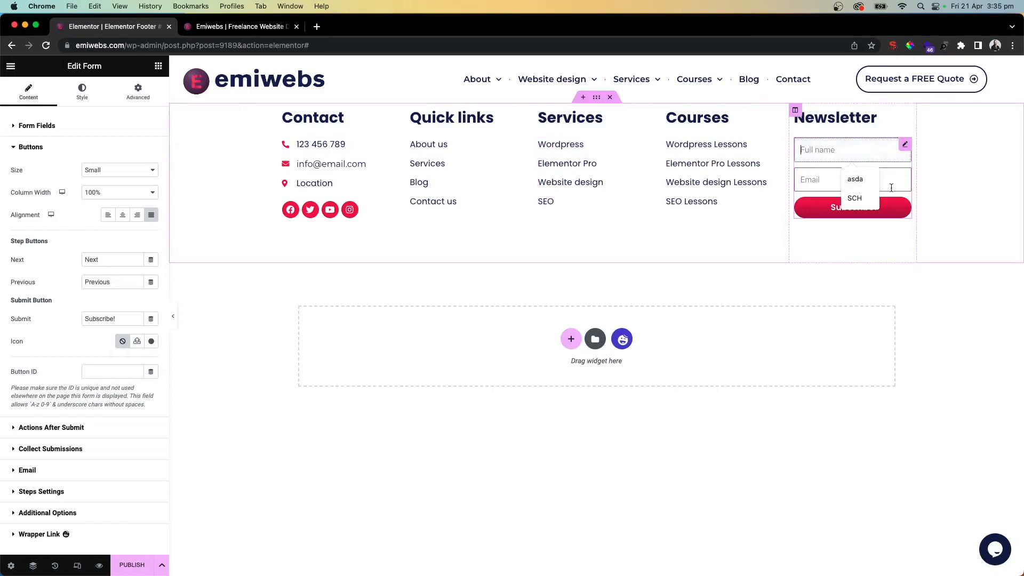
{"action": "left_click", "coordinate": [853, 207]}
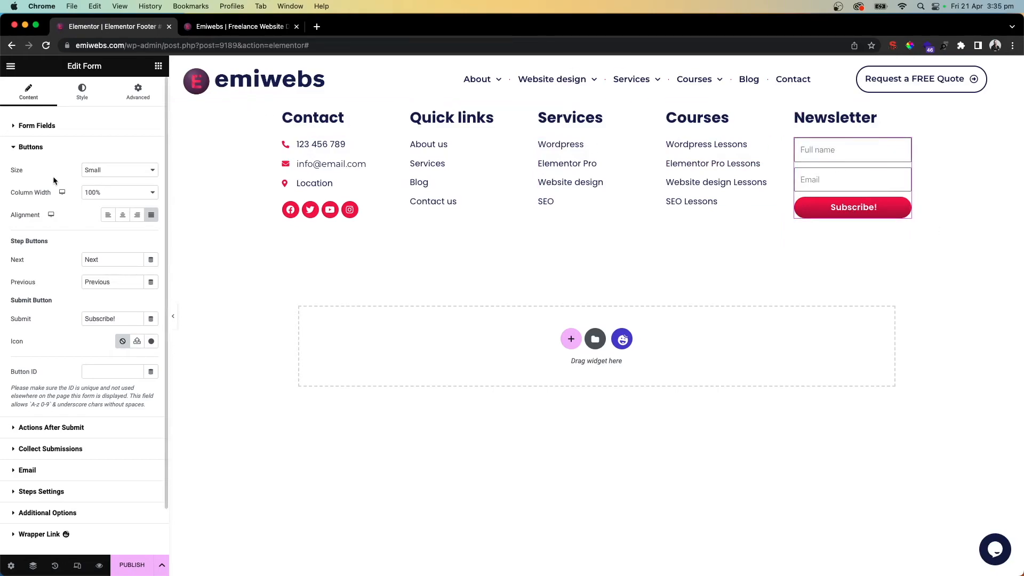
Examine the actions available after submitting the newsletter form, including email marketing integrations such as MailChimp and MailerLite.
{"action": "scroll", "coordinate": [56, 179], "scroll_direction": "down", "scroll_amount": 2}
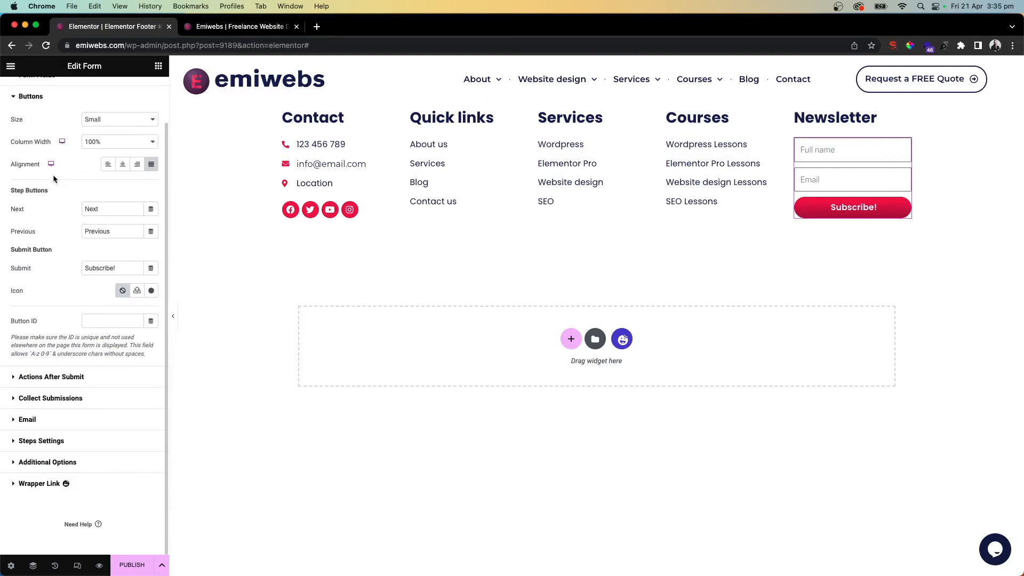
{"action": "left_click", "coordinate": [68, 377]}
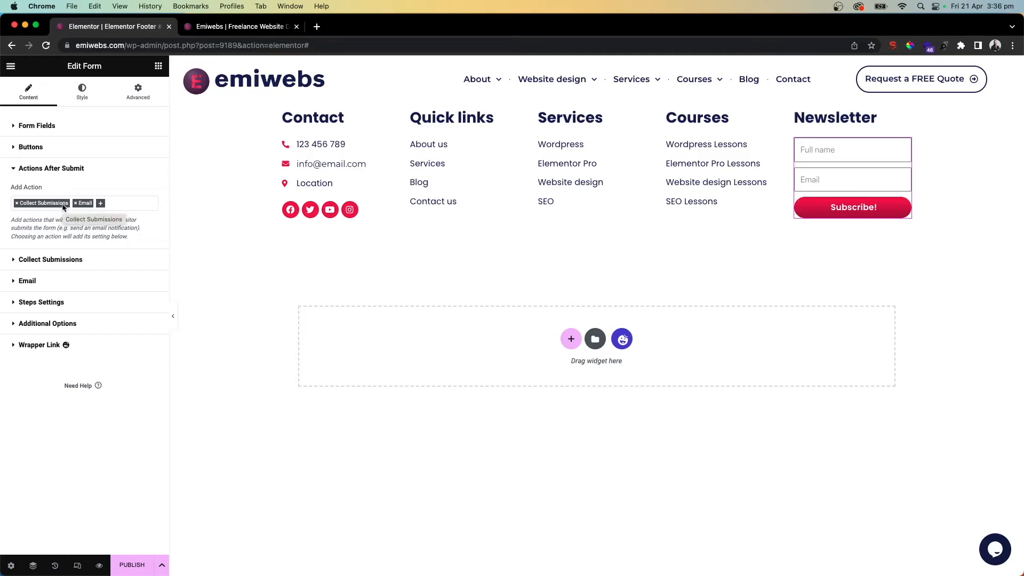
{"action": "left_click", "coordinate": [116, 202]}
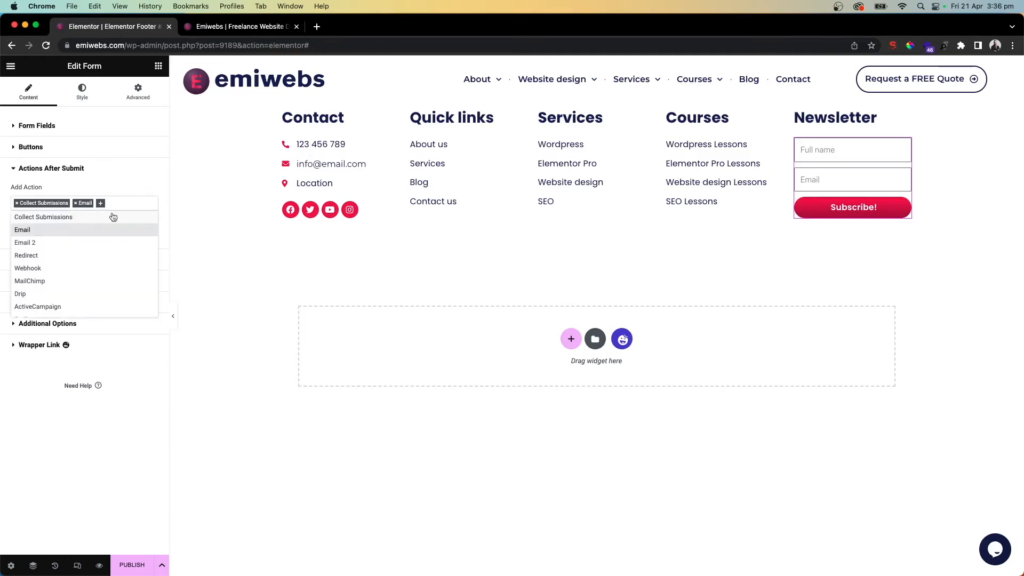
{"action": "scroll", "coordinate": [98, 251], "scroll_direction": "down", "scroll_amount": 1}
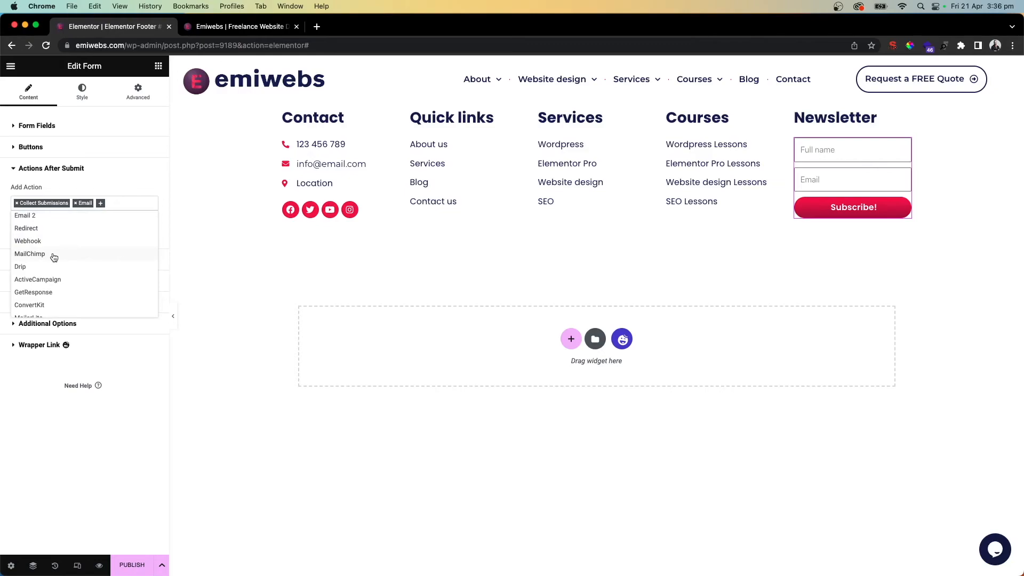
{"action": "scroll", "coordinate": [54, 272], "scroll_direction": "down", "scroll_amount": 2}
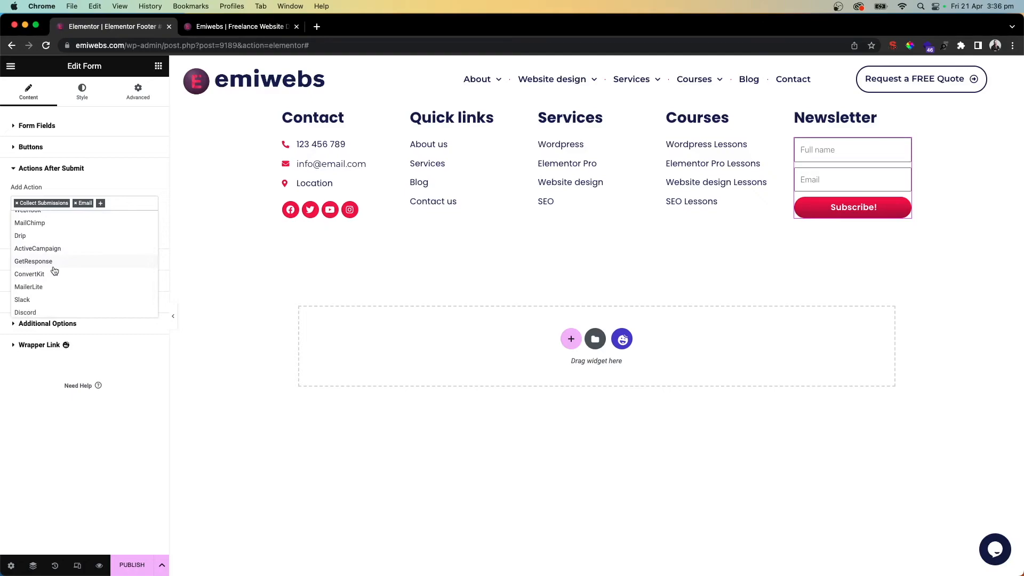
{"action": "scroll", "coordinate": [54, 271], "scroll_direction": "down", "scroll_amount": 1}
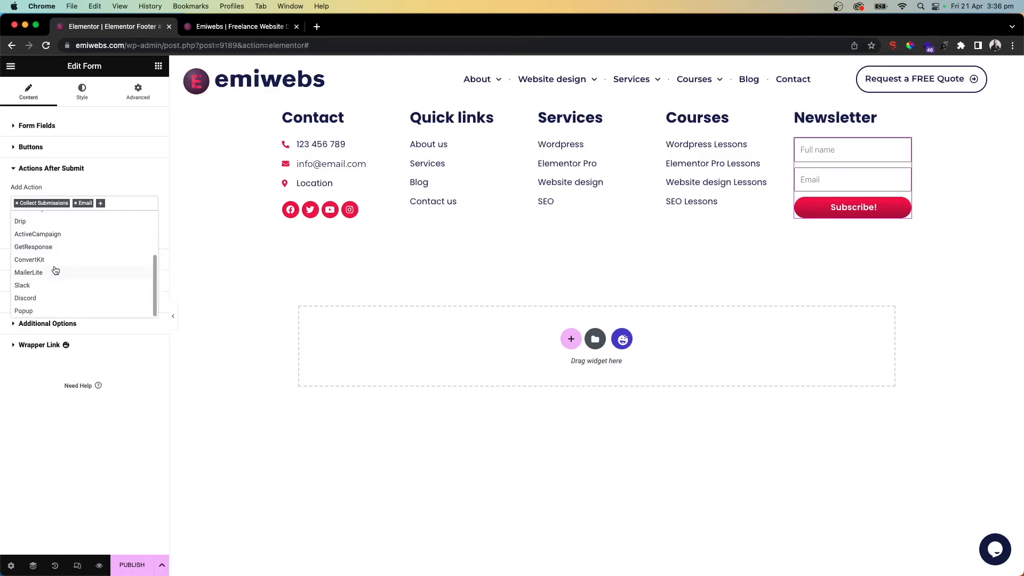
{"action": "scroll", "coordinate": [56, 270], "scroll_direction": "up", "scroll_amount": 2}
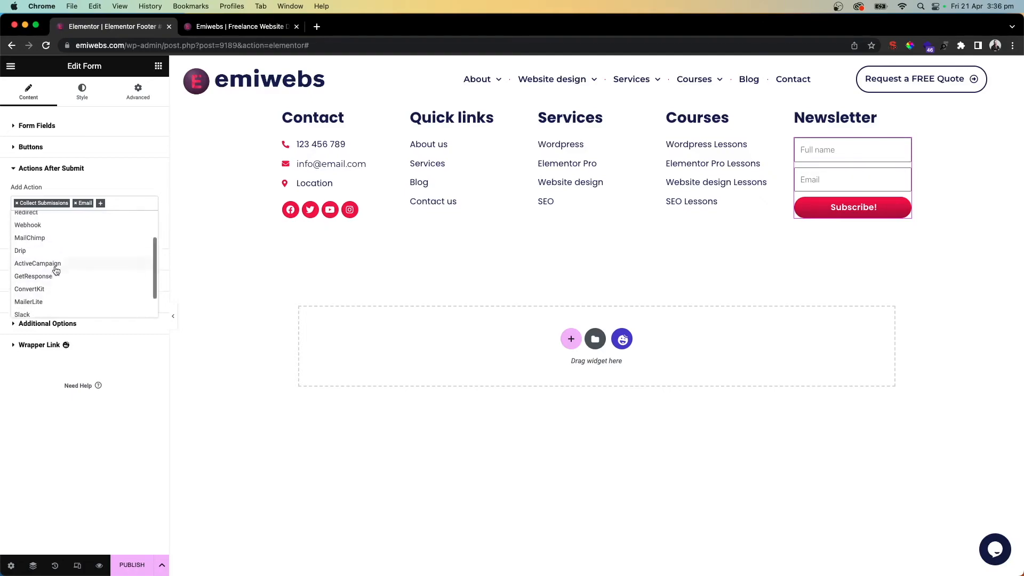
{"action": "left_click", "coordinate": [132, 184]}
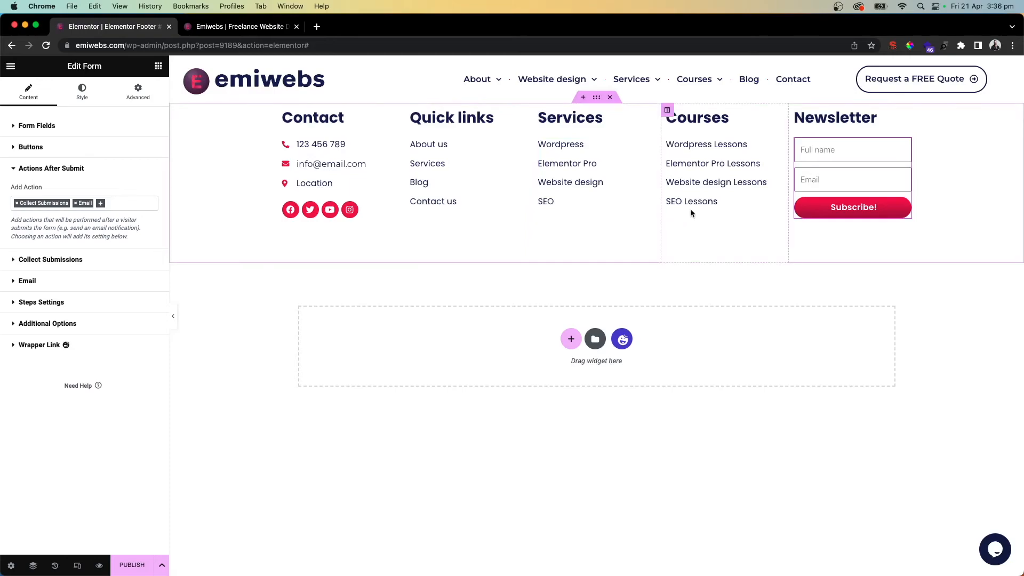
Add a single-column section and place it below the five-column footer section.
{"action": "left_click", "coordinate": [713, 163]}
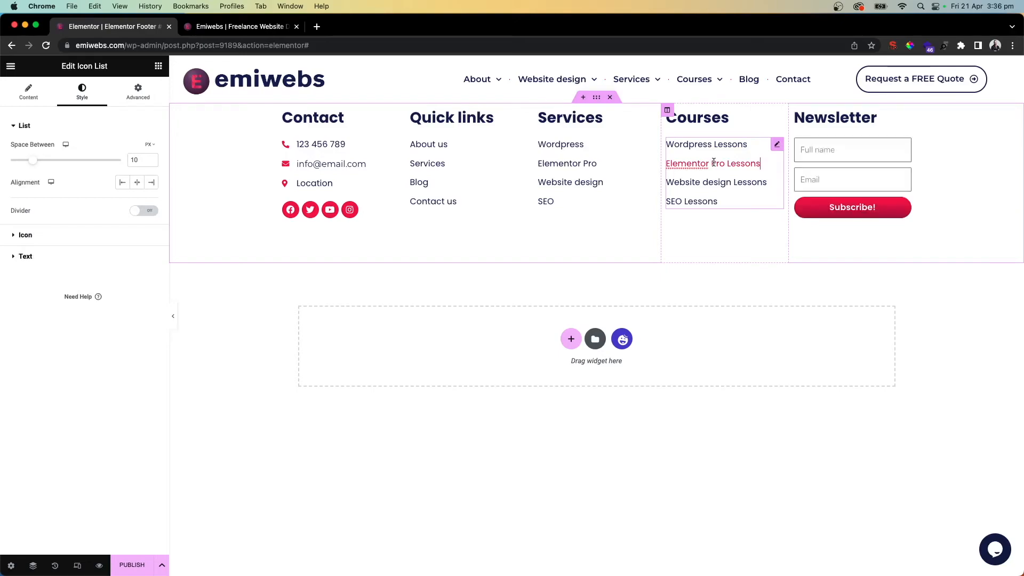
{"action": "left_click", "coordinate": [584, 101]}
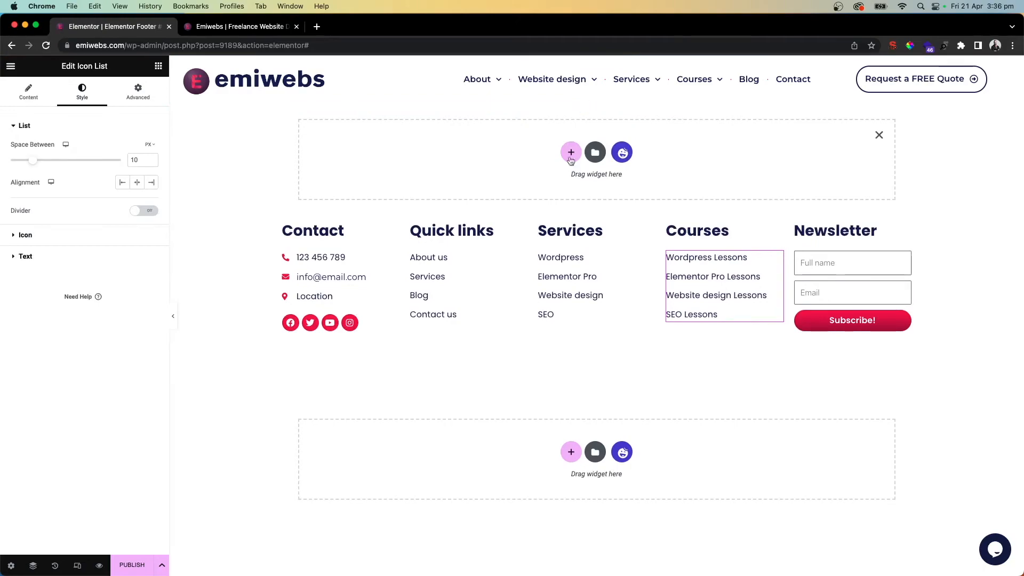
{"action": "left_click", "coordinate": [571, 154]}
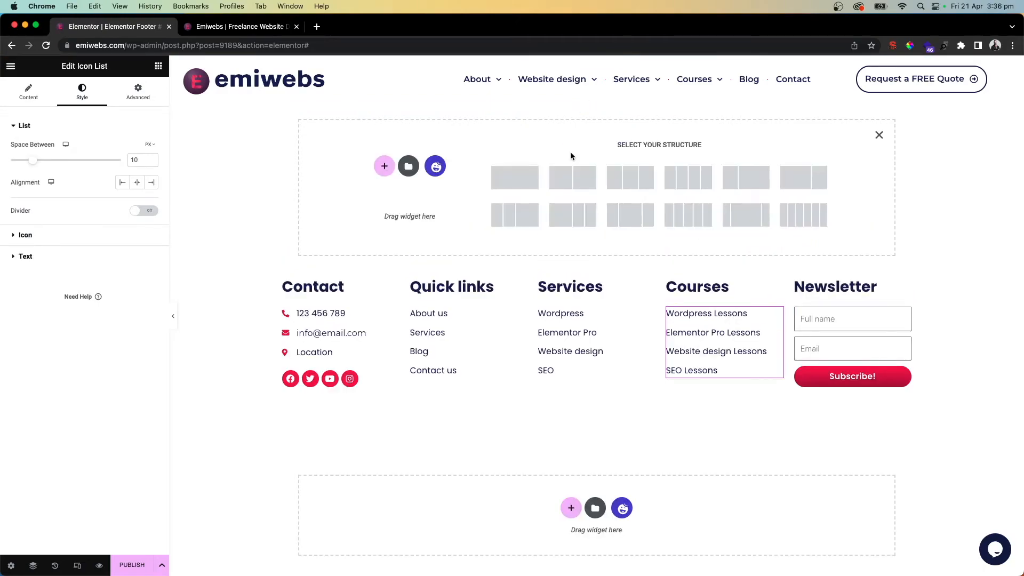
{"action": "left_click", "coordinate": [518, 177]}
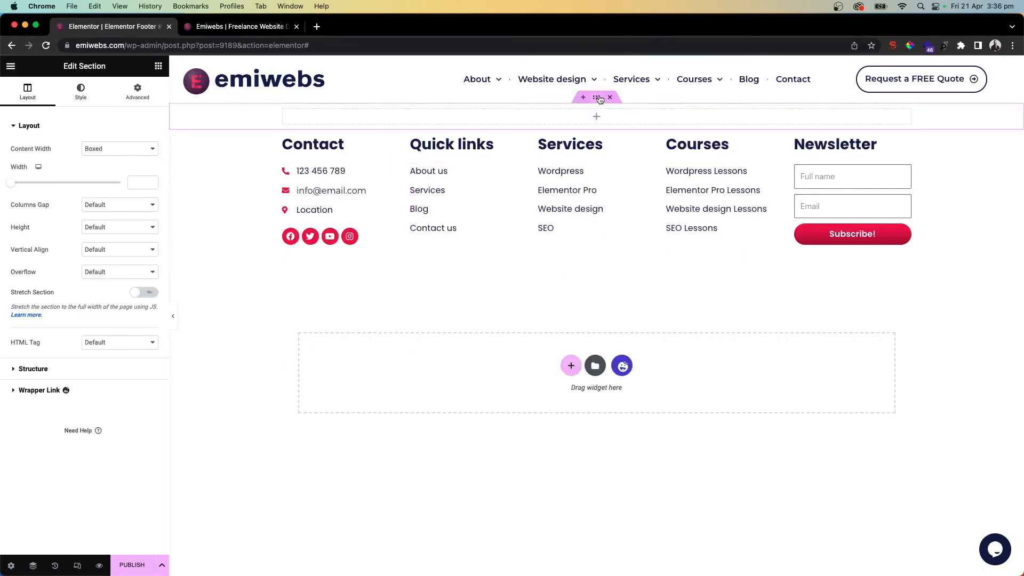
{"action": "left_click_drag", "start_coordinate": [598, 98], "coordinate": [590, 221]}
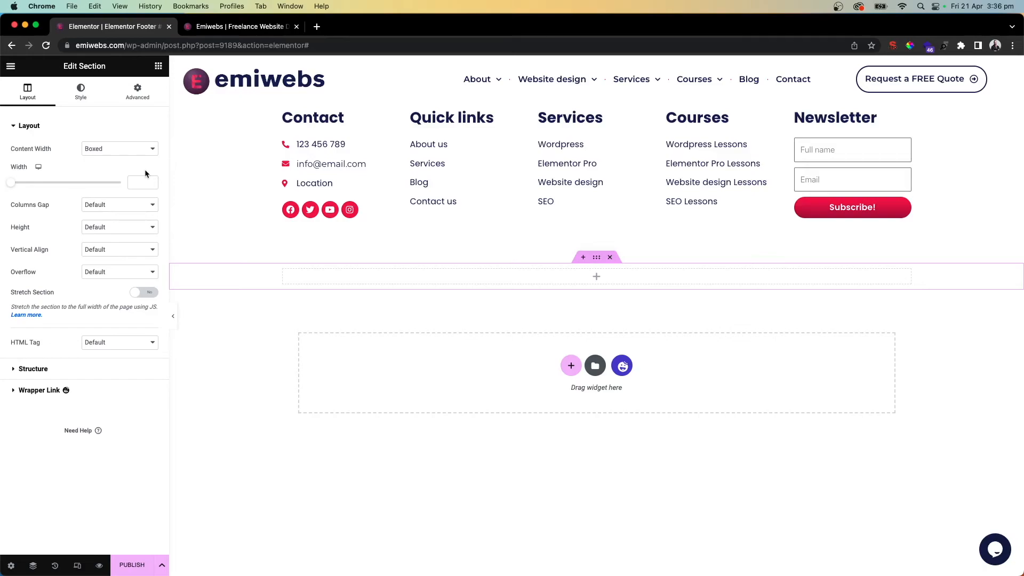
Find the Text Editor widget and add it to the new empty section below the footer columns.
{"action": "left_click", "coordinate": [159, 67]}
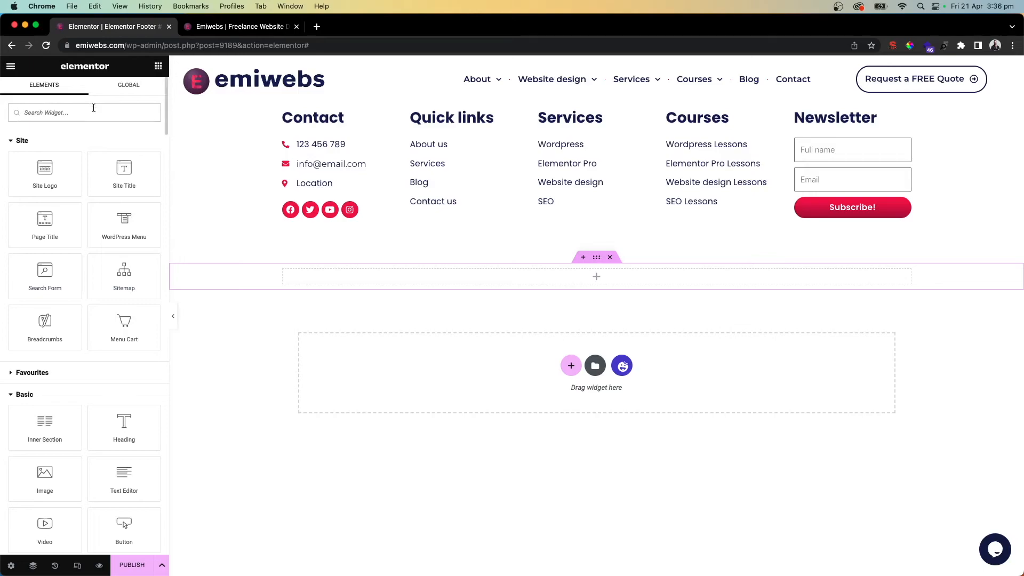
{"action": "type", "text": "text"}
{"action": "left_click_drag", "start_coordinate": [117, 151], "coordinate": [571, 272]}
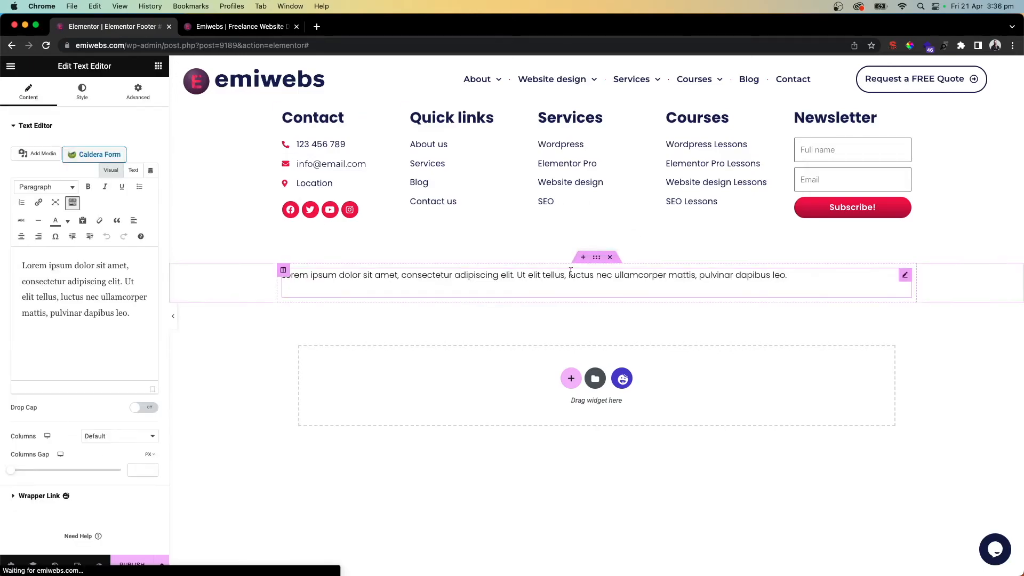
Replace the placeholder text with "Copyright ® Emiwebs | All the rights reserved", correcting the misspelled words.
{"action": "triple_click", "coordinate": [64, 281]}
{"action": "key", "text": "BackSpace"}
{"action": "type", "text": "Coypright"}
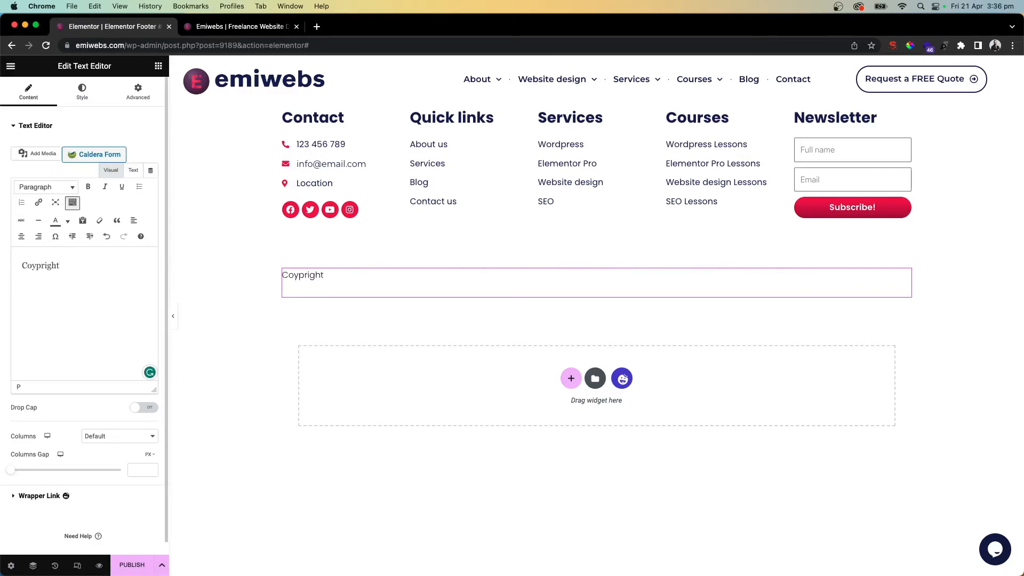
{"action": "type", "text": " ® emiwebs | All the right"}
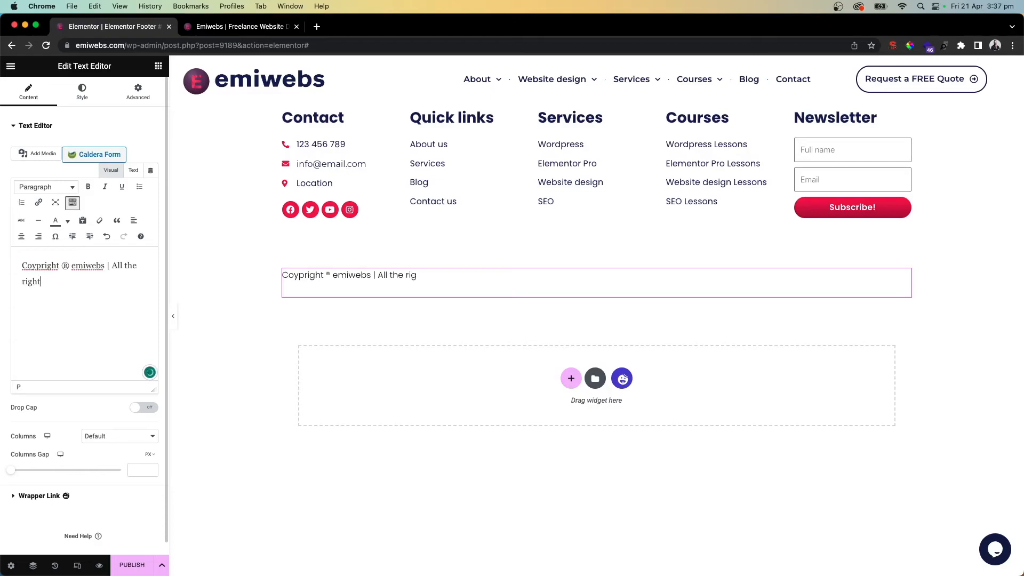
{"action": "type", "text": "s reserverd"}
{"action": "mouse_move", "coordinate": [40, 265]}
{"action": "left_click", "coordinate": [47, 285]}
{"action": "mouse_move", "coordinate": [76, 265]}
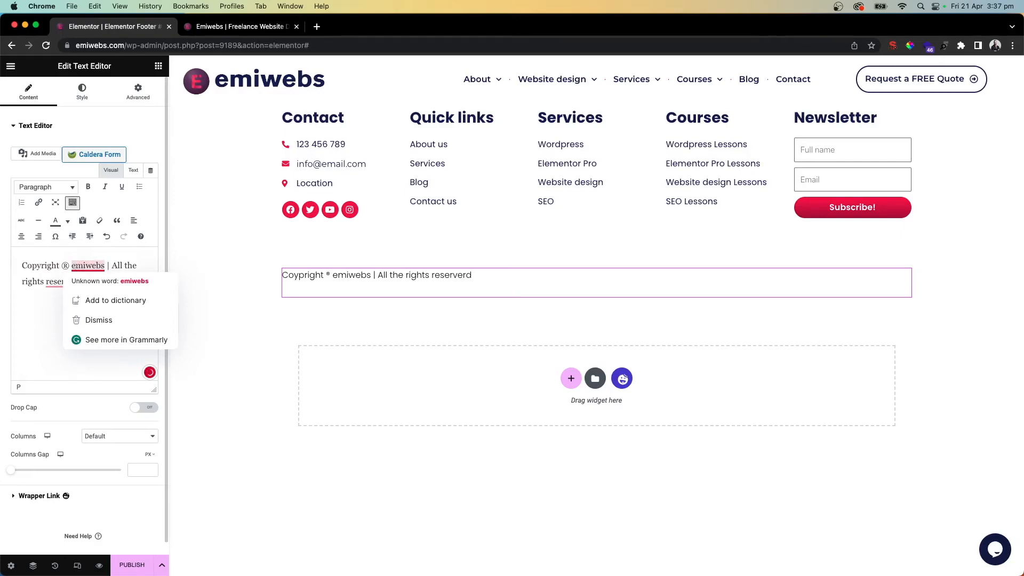
{"action": "left_click", "coordinate": [78, 280]}
{"action": "mouse_move", "coordinate": [64, 282]}
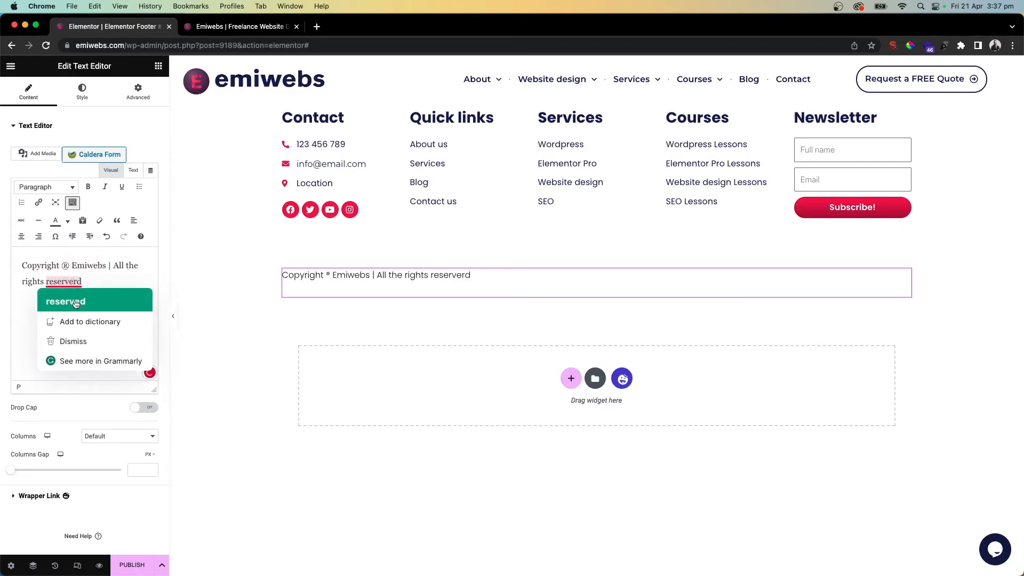
{"action": "left_click", "coordinate": [76, 303]}
Extend the copyright text with "| Privacy policy | Terms and Conditions" after "reserved".
{"action": "left_click", "coordinate": [100, 281]}
{"action": "type", "text": "|"}
{"action": "type", "text": " Prov"}
{"action": "key", "text": "BackSpace"}
{"action": "key", "text": "BackSpace"}
{"action": "type", "text": "ivacy p"}
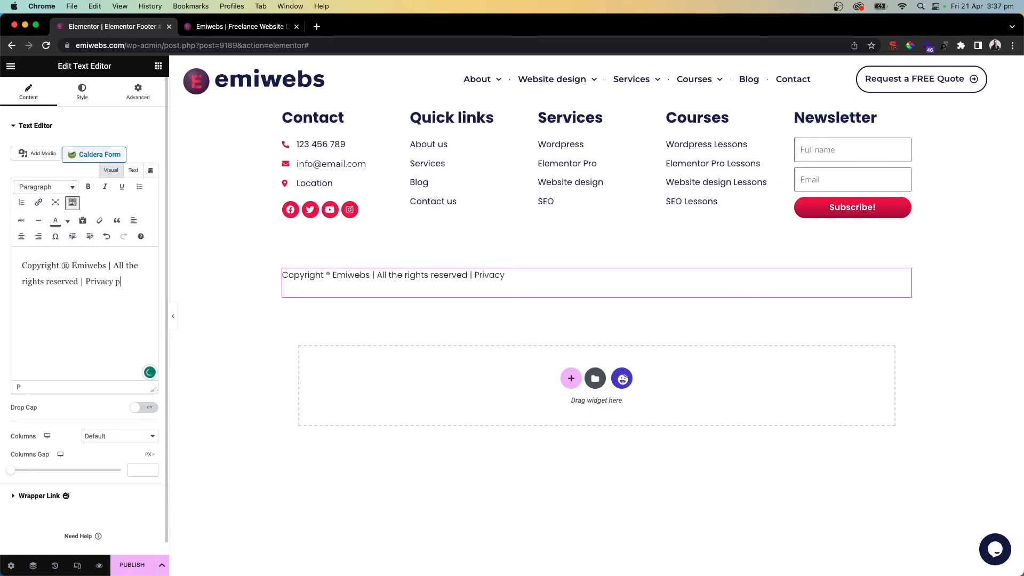
{"action": "type", "text": "olicy and"}
{"action": "key", "text": "BackSpace"}
{"action": "key", "text": "BackSpace"}
{"action": "key", "text": "BackSpace"}
{"action": "type", "text": "| "}
{"action": "type", "text": "Terms and Condj"}
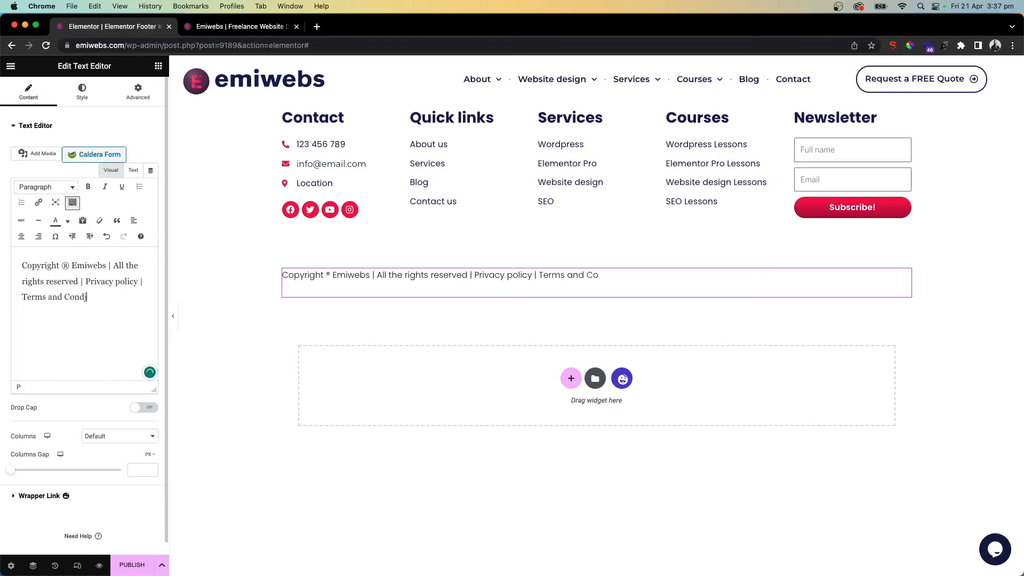
{"action": "type", "text": "ttions"}
{"action": "left_click_drag", "start_coordinate": [48, 298], "coordinate": [16, 298]}
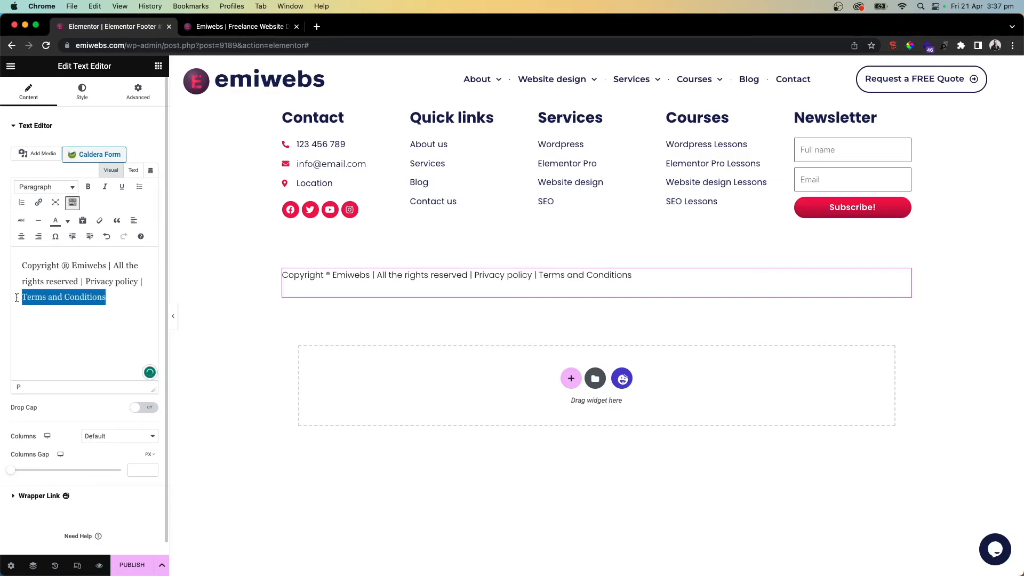
{"action": "left_click", "coordinate": [38, 202]}
{"action": "type", "text": "terms"}
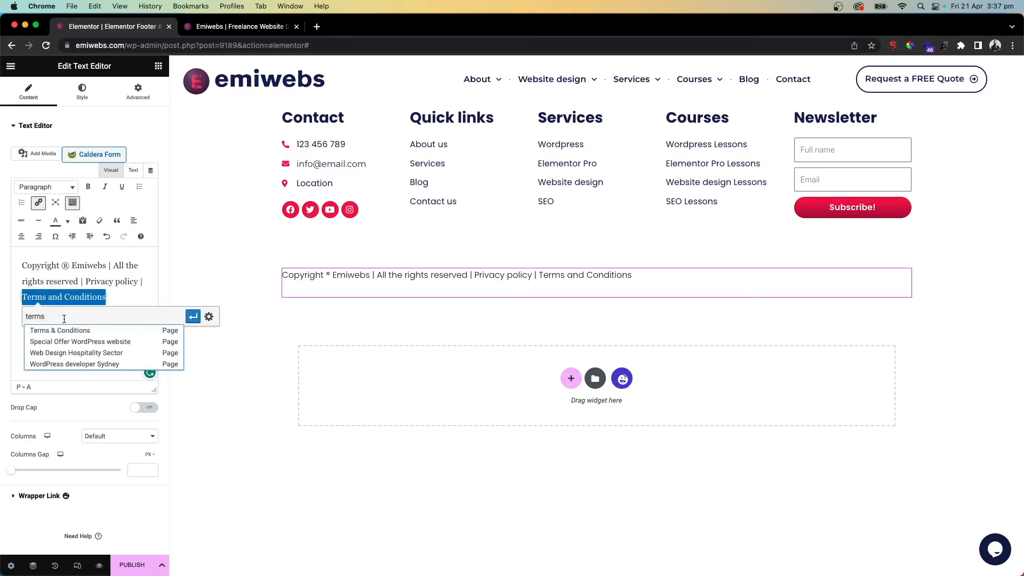
{"action": "left_click", "coordinate": [66, 330]}
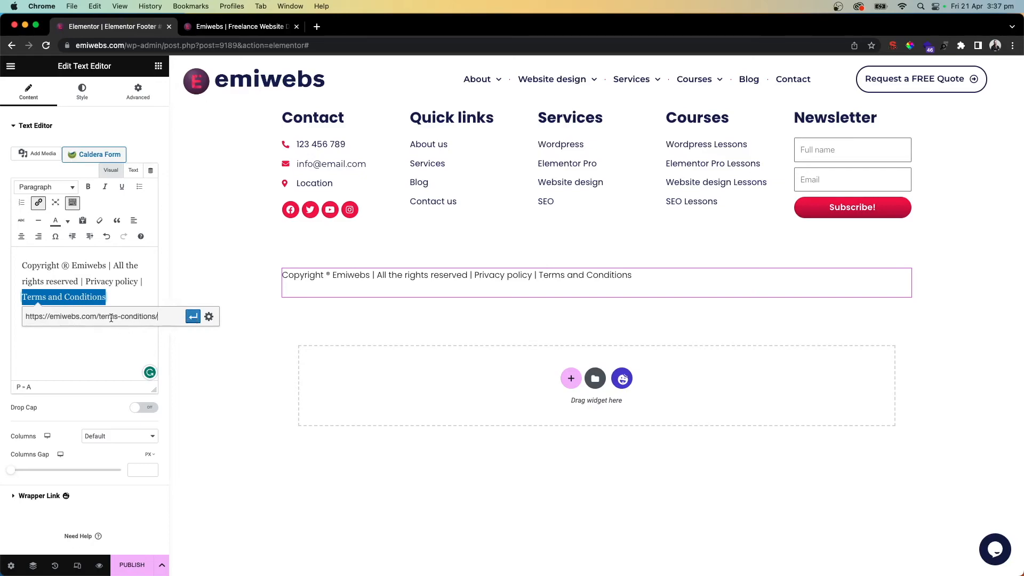
{"action": "left_click", "coordinate": [207, 318]}
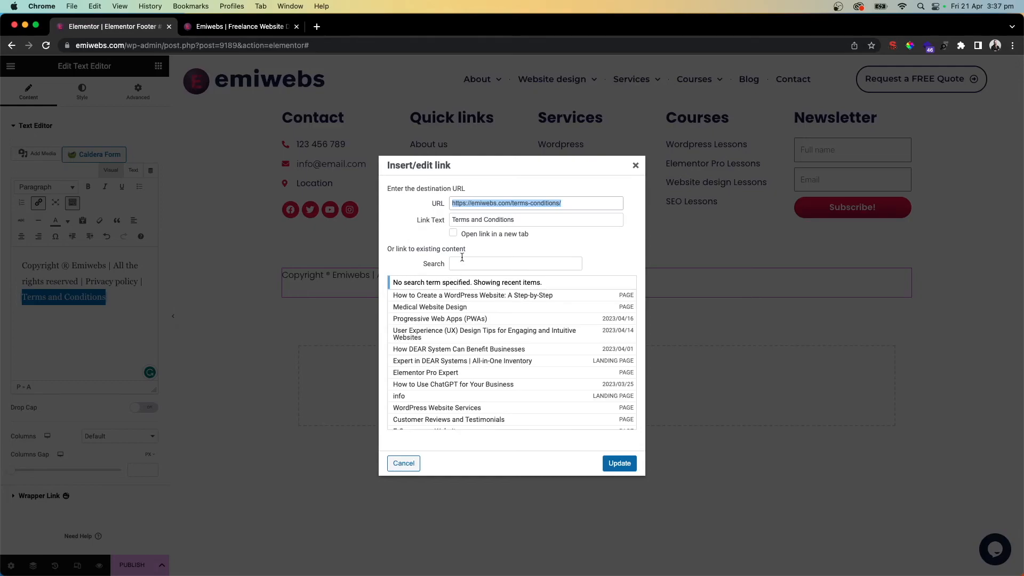
{"action": "left_click", "coordinate": [479, 236]}
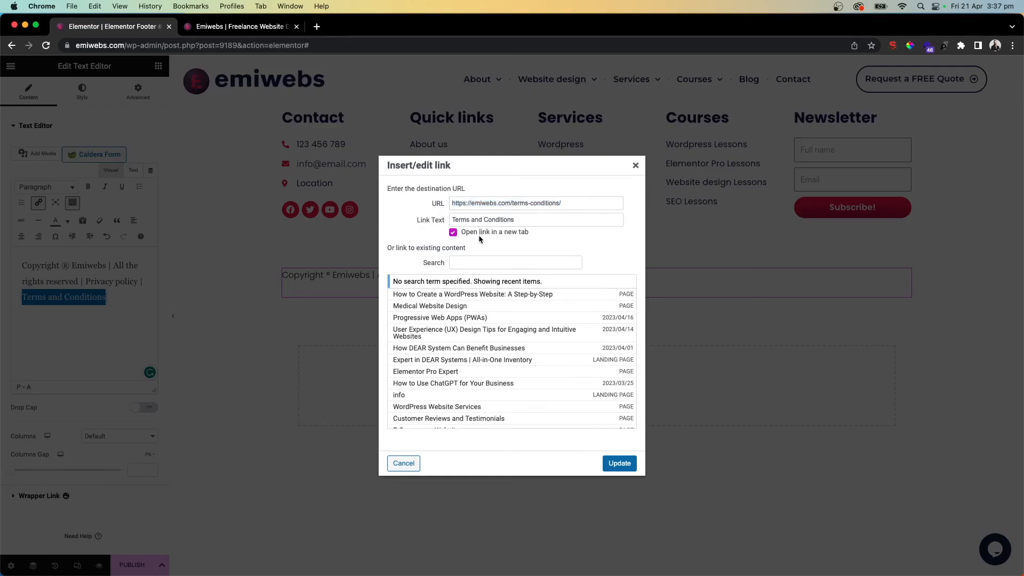
{"action": "left_click", "coordinate": [412, 464]}
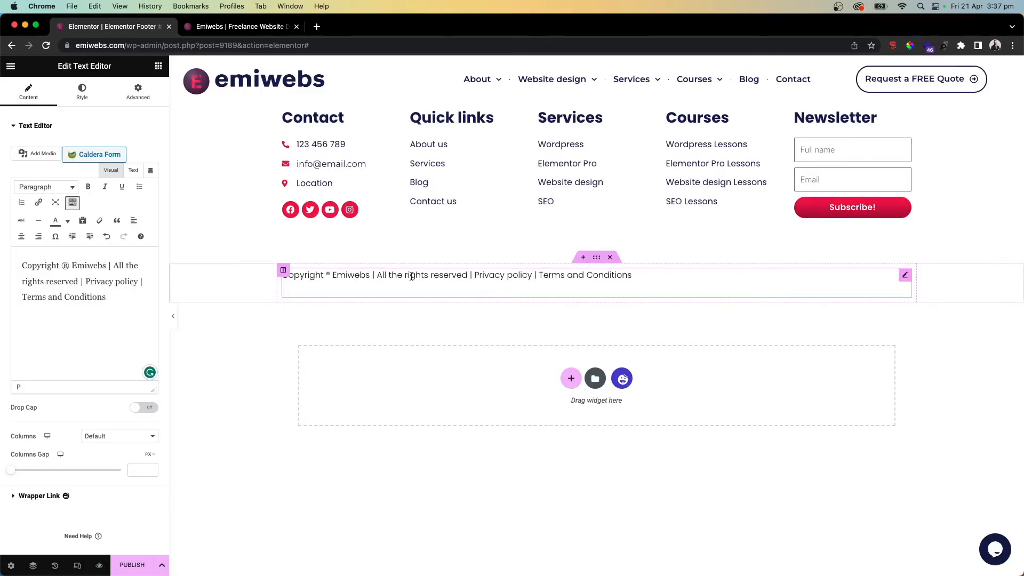
Link the words "Terms and Conditions" in the copyright text to the site's Terms & Conditions page.
{"action": "left_click_drag", "start_coordinate": [113, 299], "coordinate": [10, 296]}
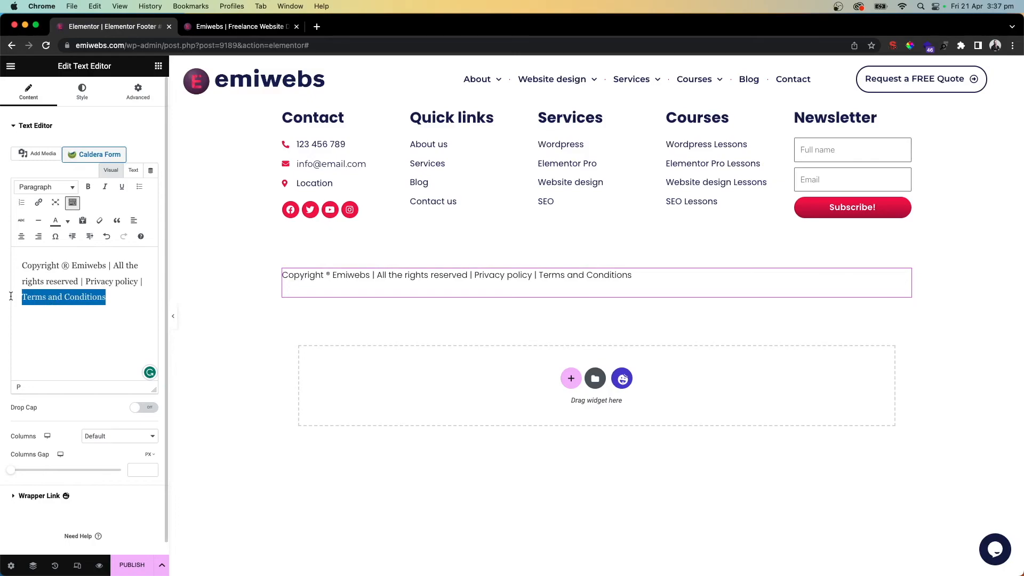
{"action": "left_click", "coordinate": [39, 203]}
{"action": "type", "text": "terms and "}
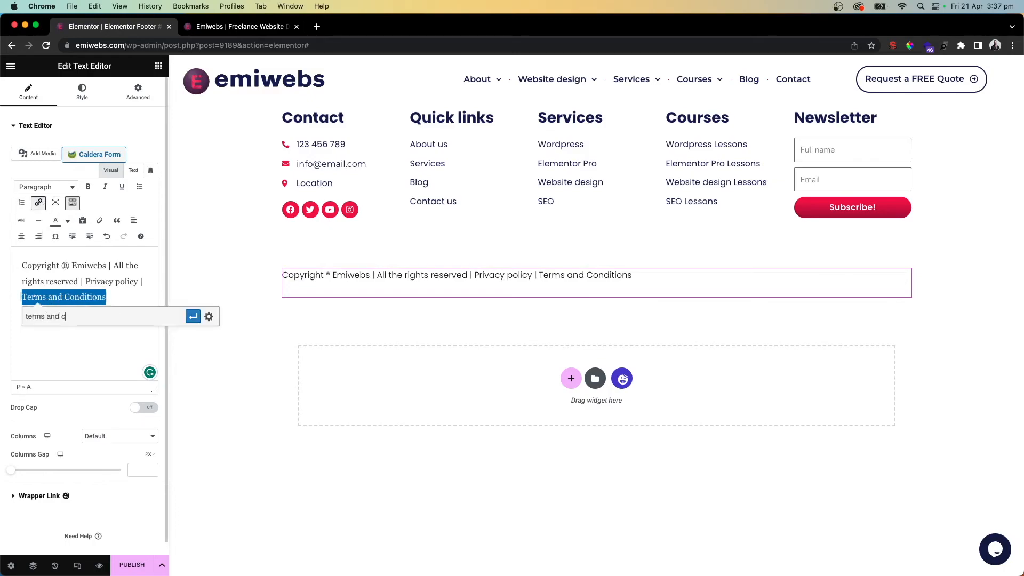
{"action": "type", "text": "conditions"}
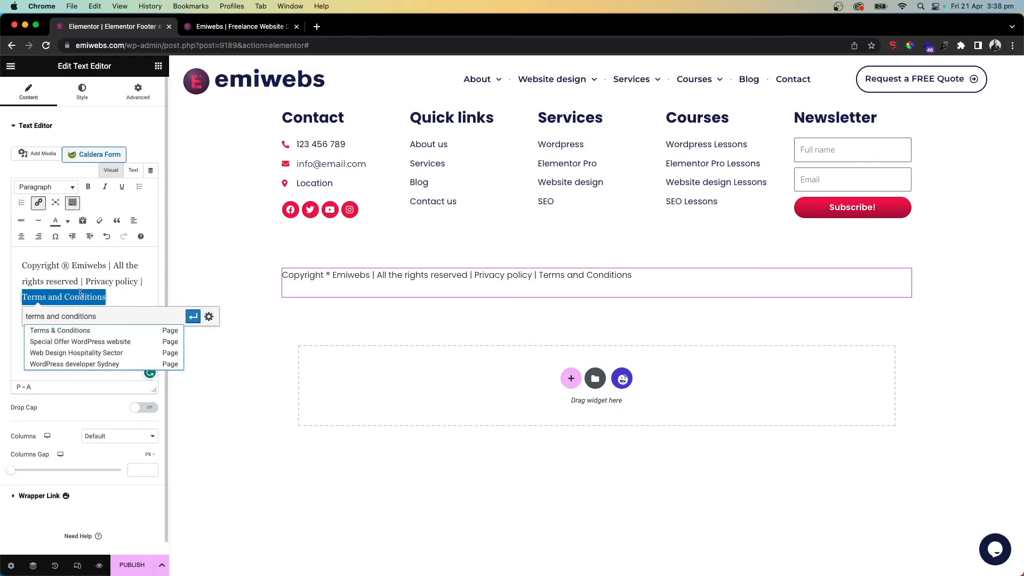
{"action": "left_click", "coordinate": [80, 330]}
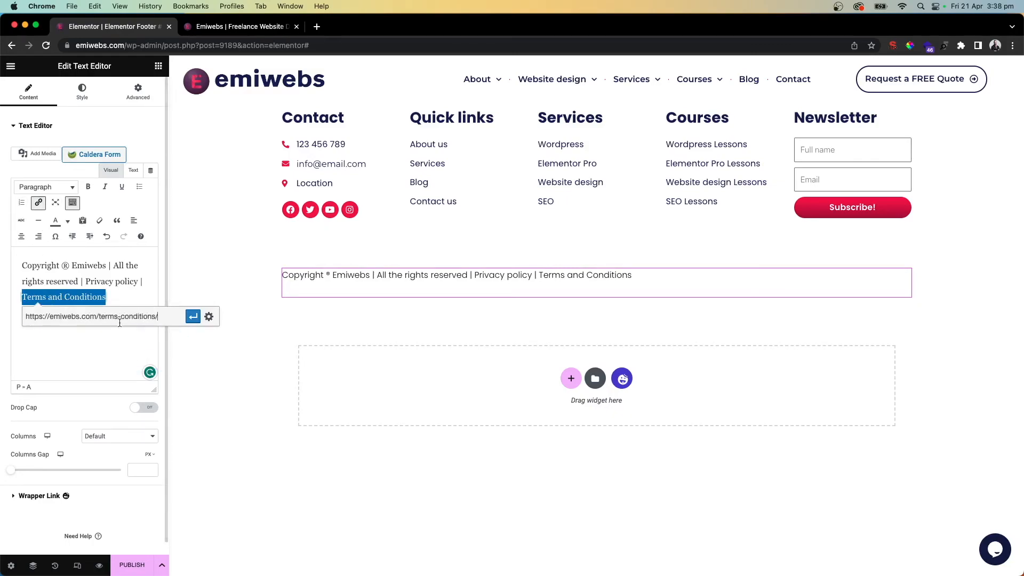
{"action": "left_click", "coordinate": [191, 317]}
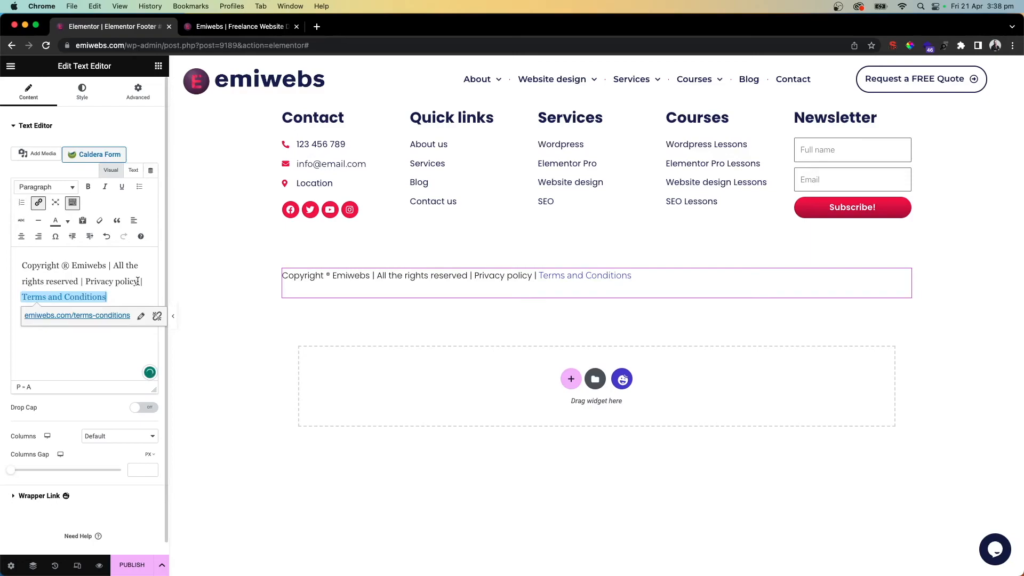
Link the words "Privacy policy" in the copyright text to the site's privacy policy page.
{"action": "left_click_drag", "start_coordinate": [137, 281], "coordinate": [94, 282]}
{"action": "key", "text": "super+k"}
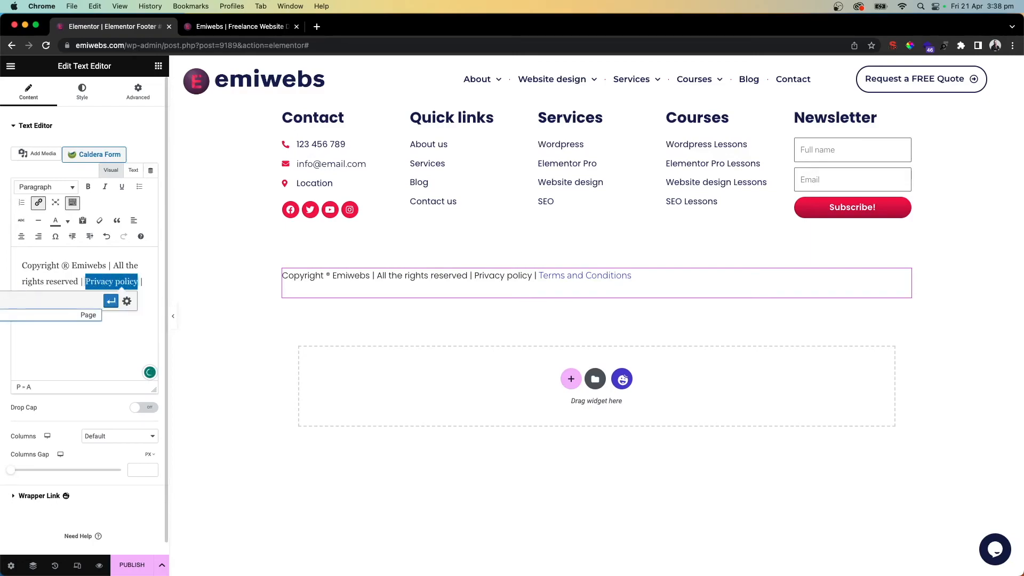
{"action": "left_click", "coordinate": [91, 315]}
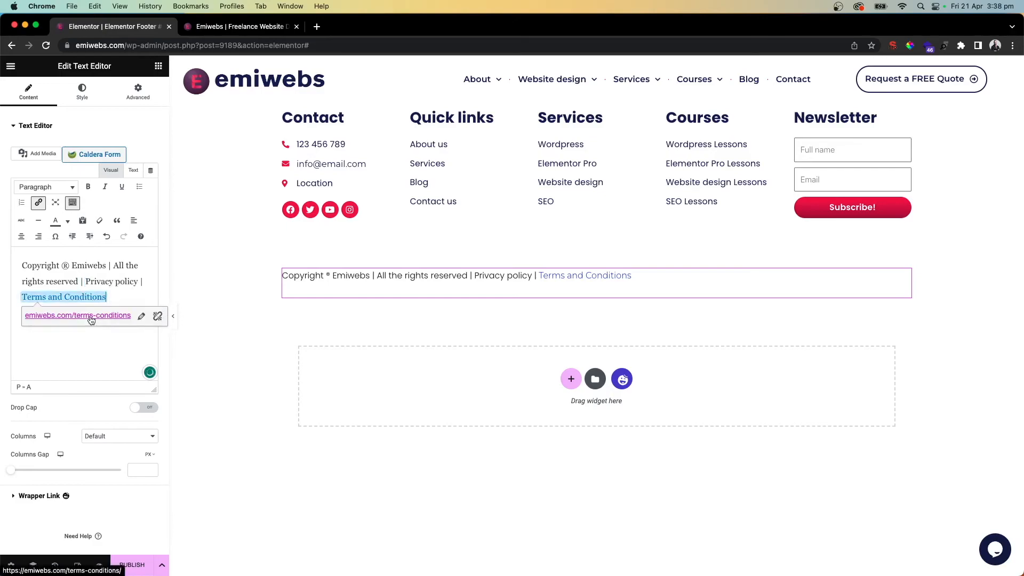
{"action": "left_click", "coordinate": [118, 281]}
{"action": "left_click_drag", "start_coordinate": [87, 282], "coordinate": [138, 280]}
{"action": "key", "text": "super+k"}
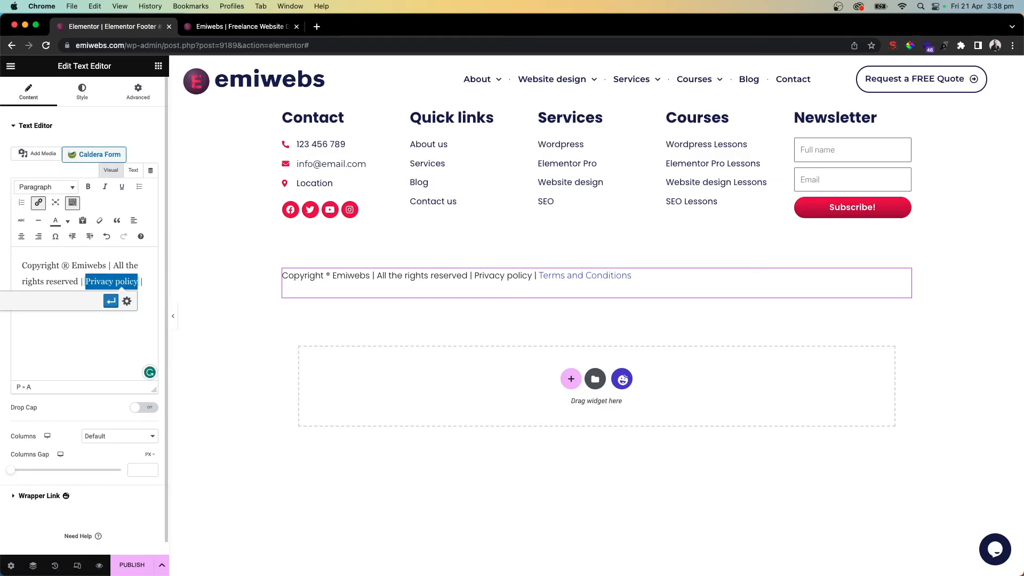
{"action": "left_click", "coordinate": [120, 315]}
{"action": "left_click", "coordinate": [110, 301]}
{"action": "left_click", "coordinate": [95, 326]}
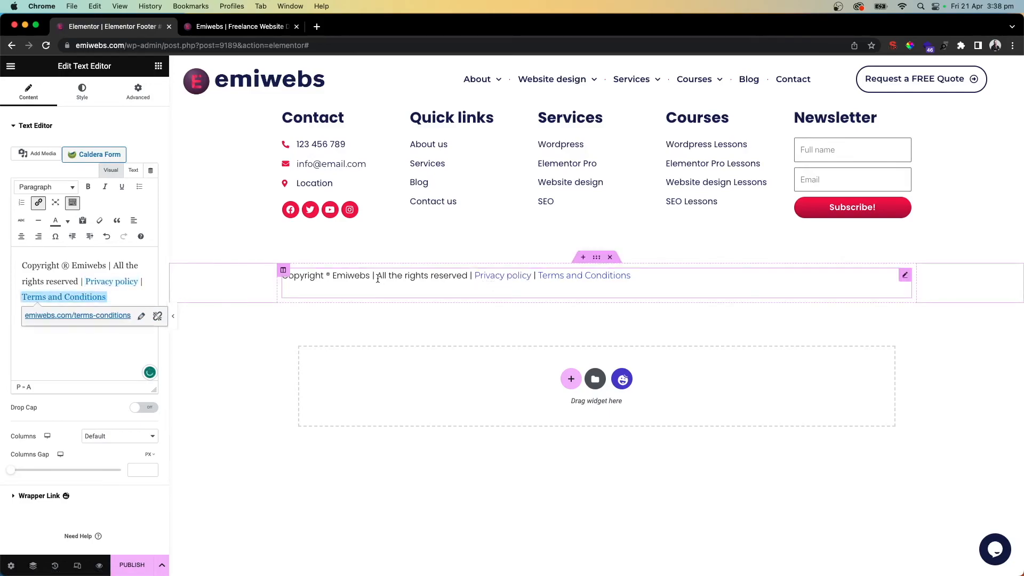
Centre the copyright text and give its section a classic background in the global colour Granate.
{"action": "left_click", "coordinate": [86, 96]}
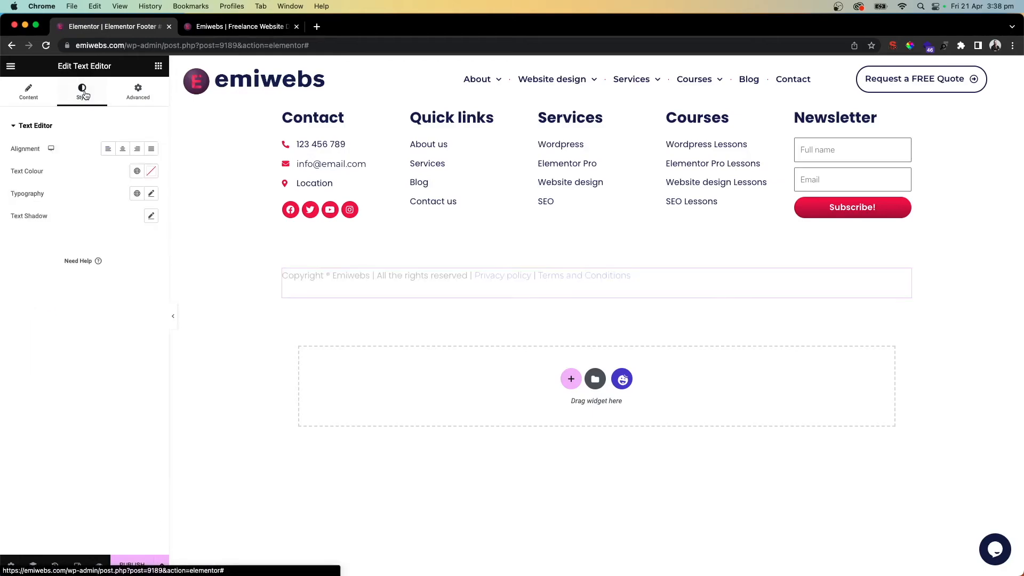
{"action": "left_click", "coordinate": [122, 149]}
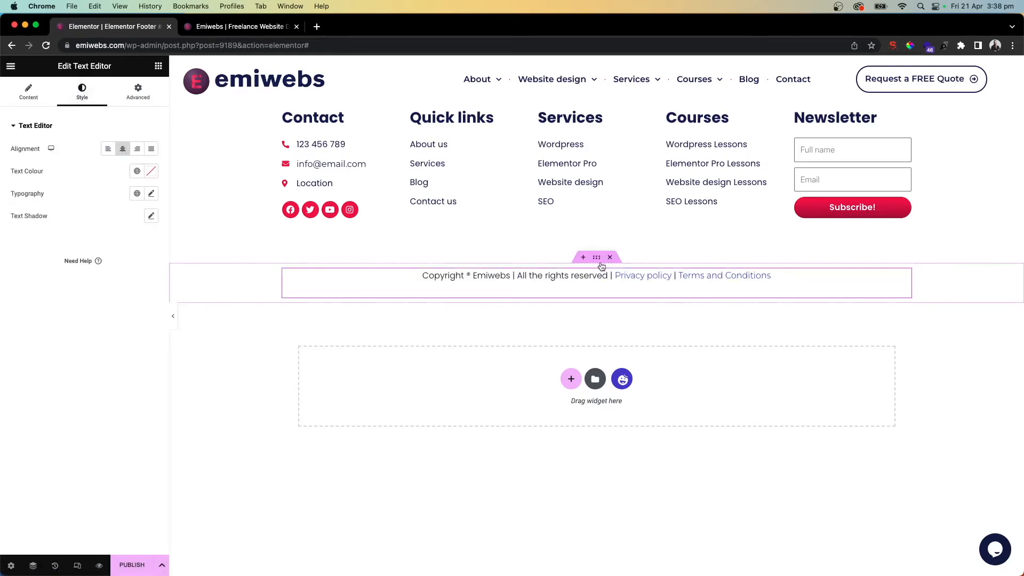
{"action": "left_click", "coordinate": [598, 259]}
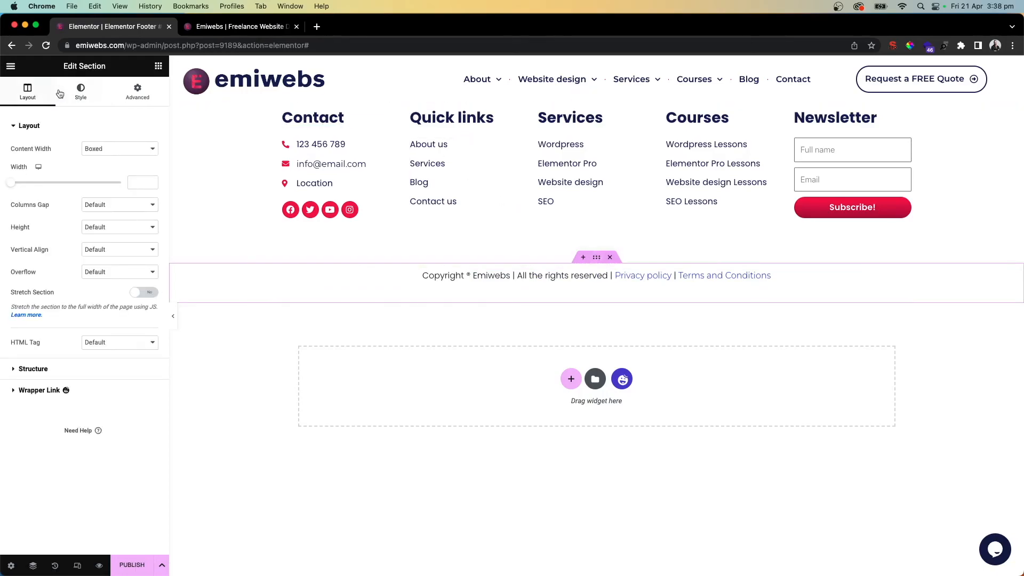
{"action": "left_click", "coordinate": [77, 94]}
{"action": "left_click", "coordinate": [108, 171]}
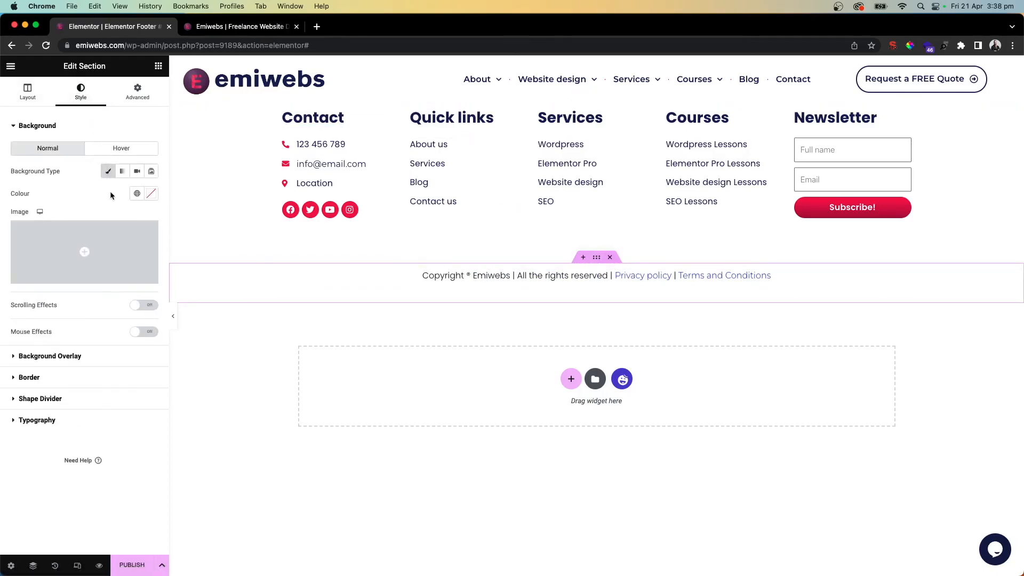
{"action": "left_click", "coordinate": [137, 193]}
{"action": "scroll", "coordinate": [59, 304], "scroll_direction": "down", "scroll_amount": 5}
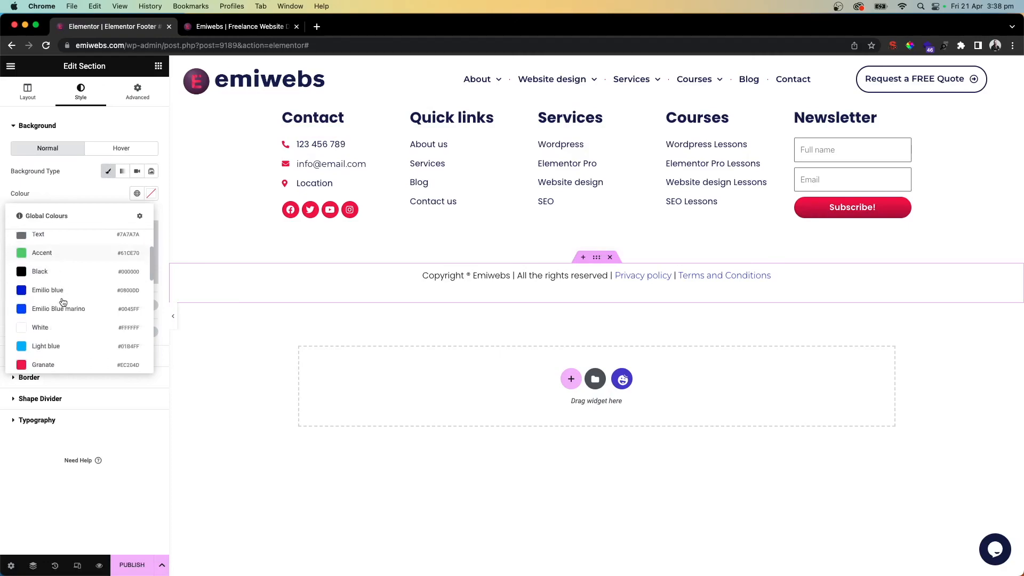
{"action": "left_click", "coordinate": [47, 271]}
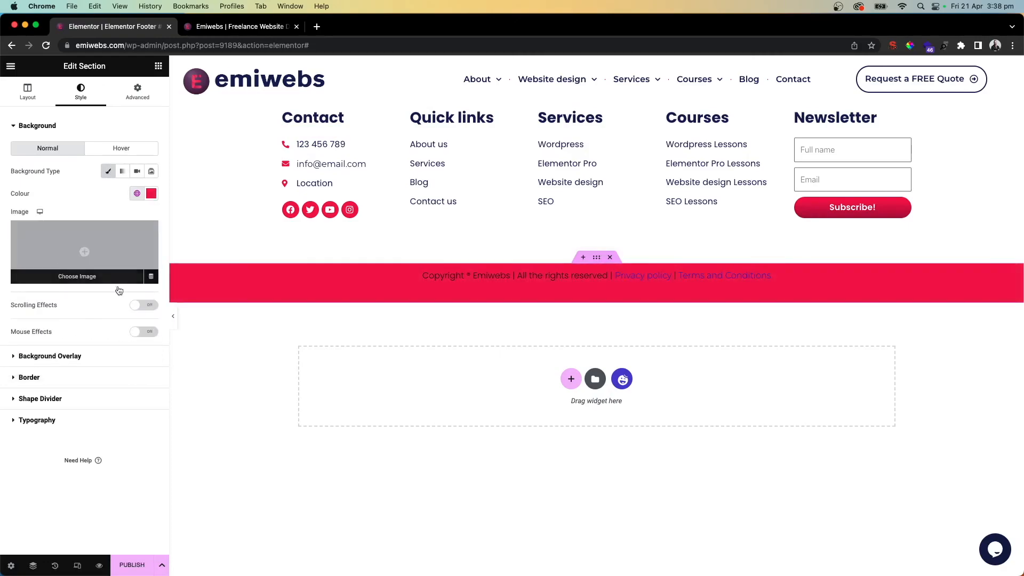
Set the copyright text colour to the global White.
{"action": "left_click", "coordinate": [484, 275]}
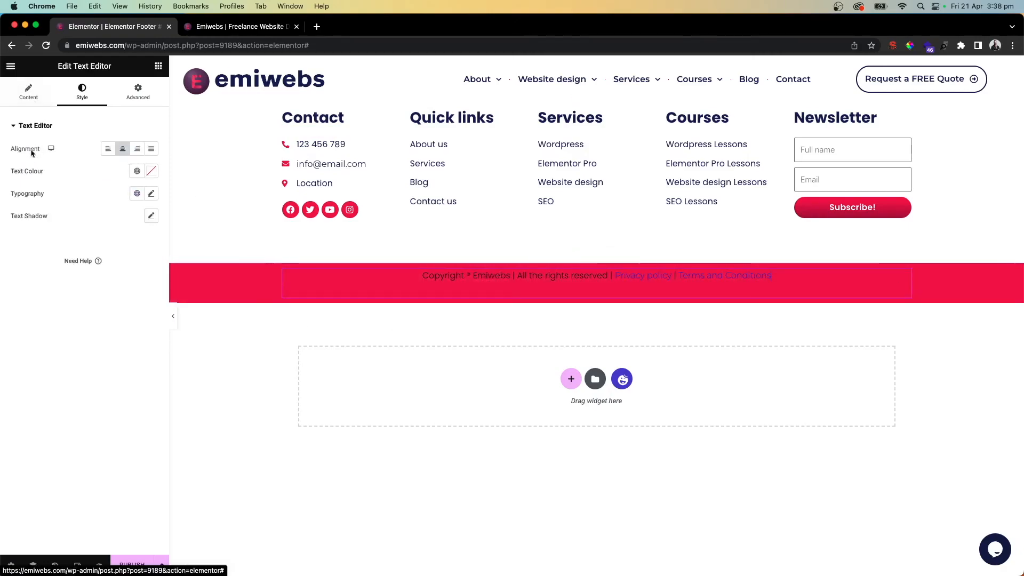
{"action": "left_click", "coordinate": [28, 91]}
{"action": "left_click", "coordinate": [80, 92]}
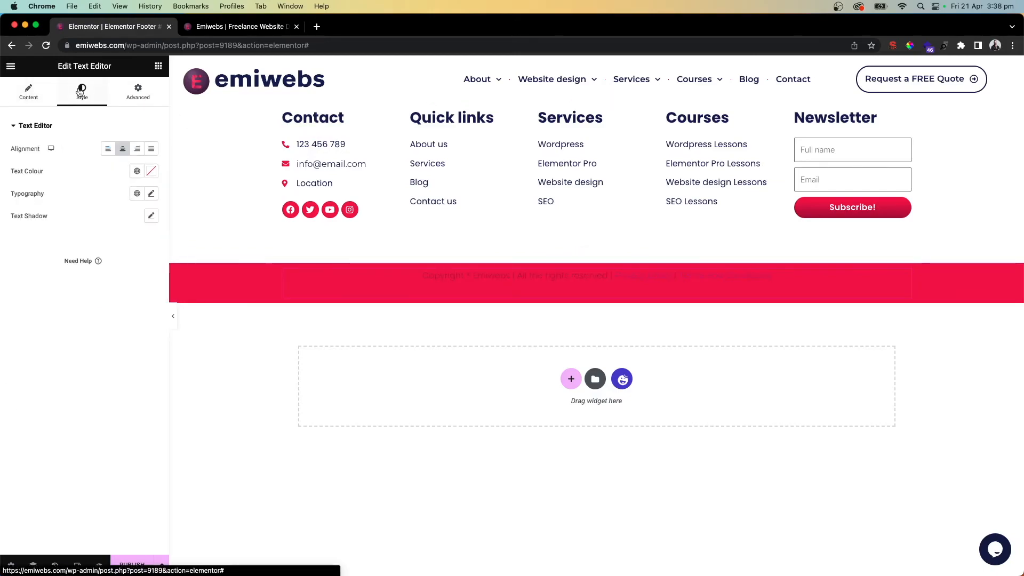
{"action": "left_click", "coordinate": [140, 173]}
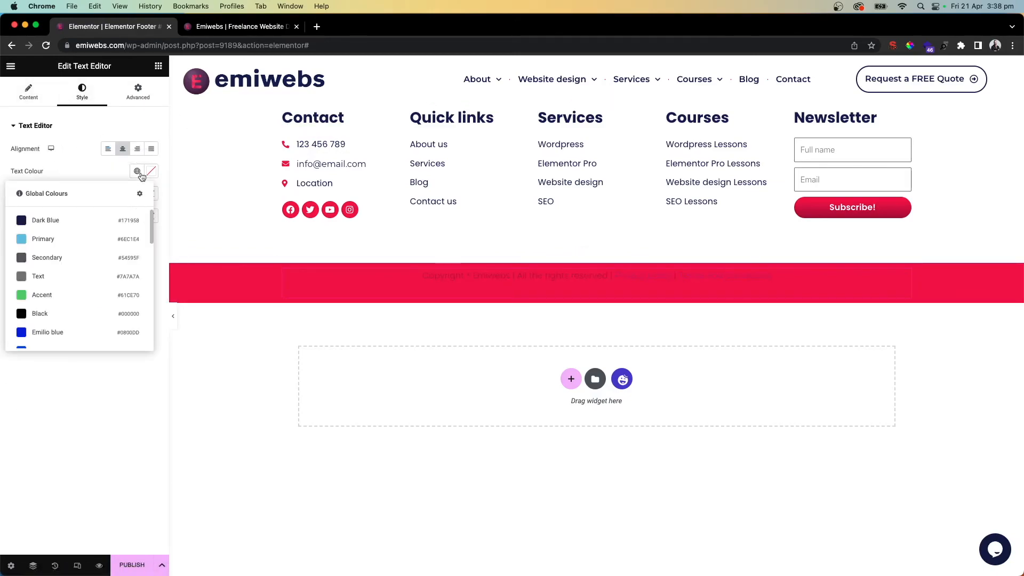
{"action": "scroll", "coordinate": [101, 256], "scroll_direction": "down", "scroll_amount": 3}
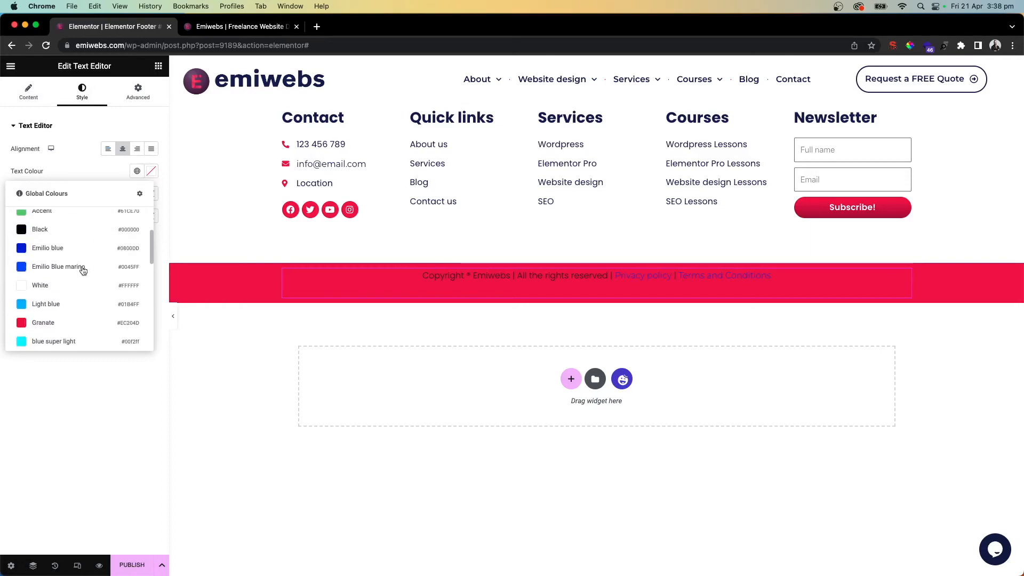
{"action": "left_click", "coordinate": [59, 286]}
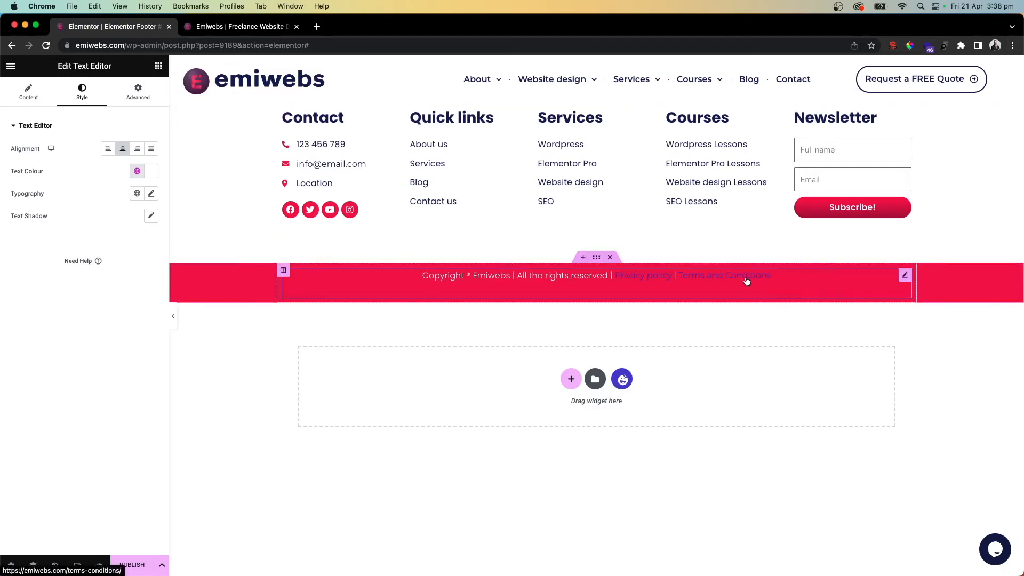
Colour the "Privacy policy | Terms and Conditions" link text white within the copyright line.
{"action": "left_click", "coordinate": [22, 96]}
{"action": "left_click_drag", "start_coordinate": [106, 297], "coordinate": [86, 280]}
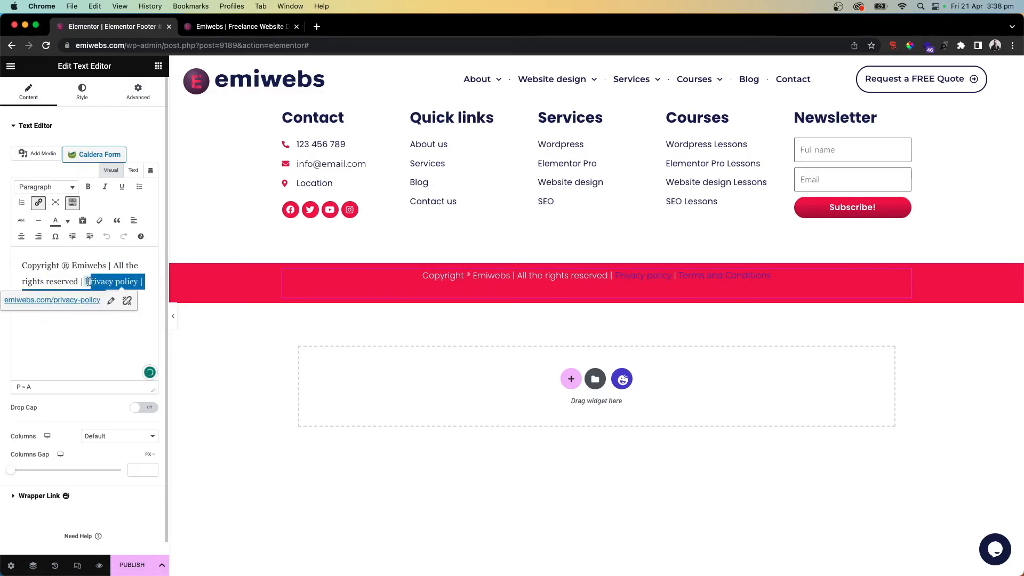
{"action": "left_click", "coordinate": [66, 223]}
{"action": "left_click", "coordinate": [95, 273]}
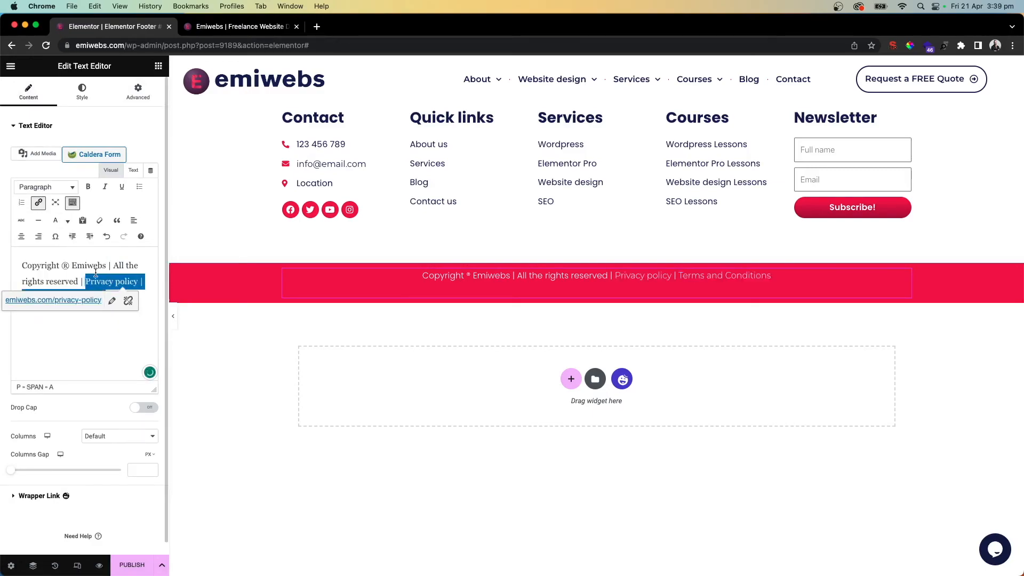
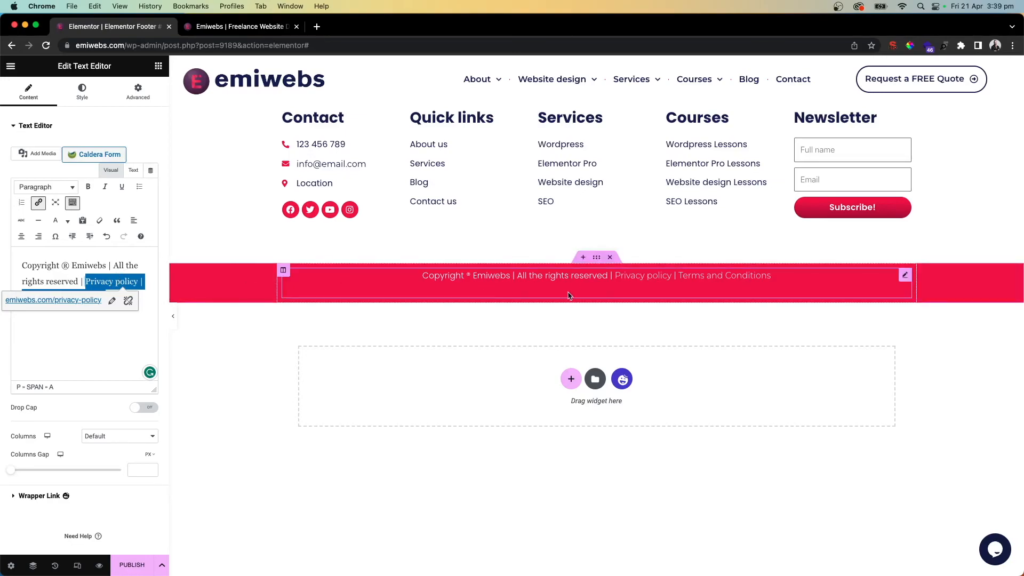
Unlink the copyright section's margin and padding values and set its bottom margin to -6 px.
{"action": "left_click", "coordinate": [597, 258]}
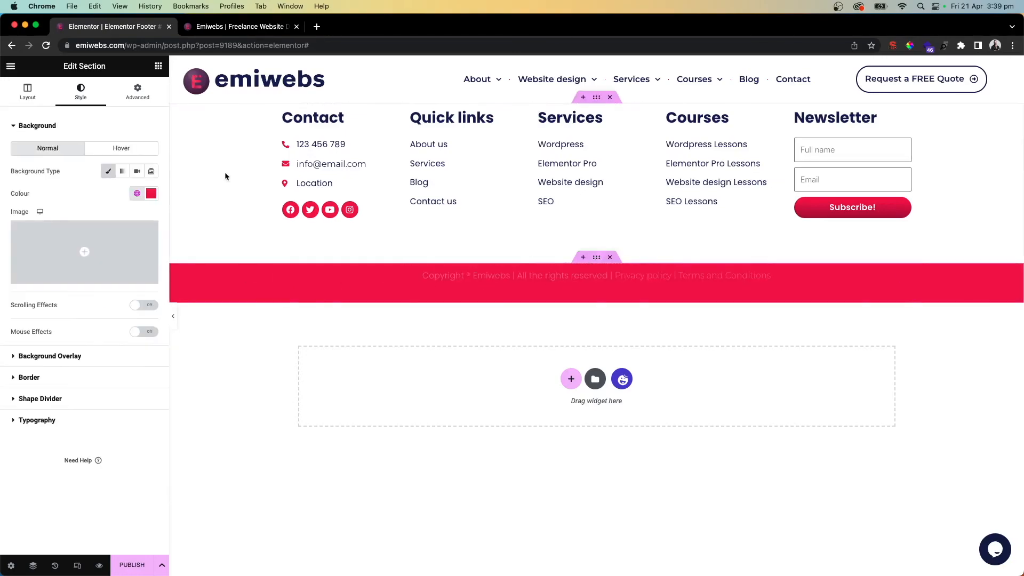
{"action": "left_click", "coordinate": [137, 92]}
{"action": "left_click", "coordinate": [152, 204]}
{"action": "left_click", "coordinate": [151, 160]}
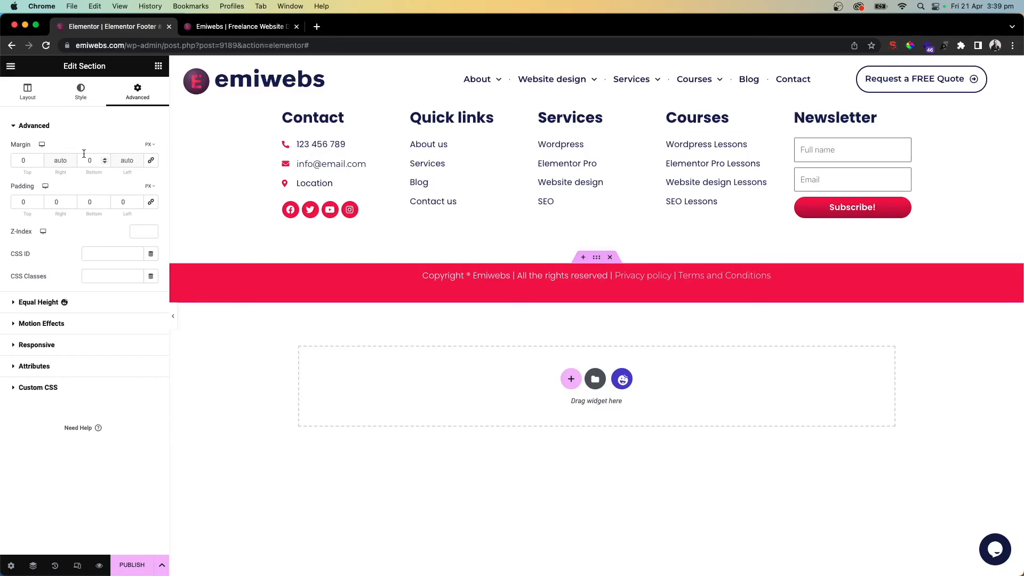
{"action": "left_click", "coordinate": [105, 163]}
{"action": "left_click", "coordinate": [105, 163]}
{"action": "left_click", "coordinate": [105, 163]}
{"action": "left_click", "coordinate": [105, 163]}
{"action": "left_click", "coordinate": [105, 164]}
{"action": "left_click", "coordinate": [105, 163]}
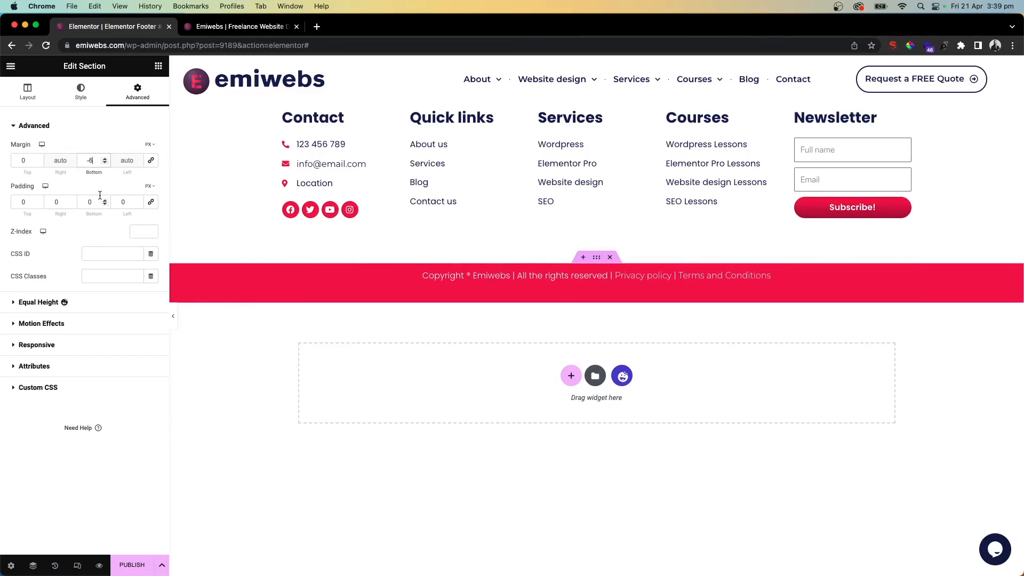
Unlink the copyright text's margin values and set its bottom margin to -25 px.
{"action": "left_click", "coordinate": [596, 278]}
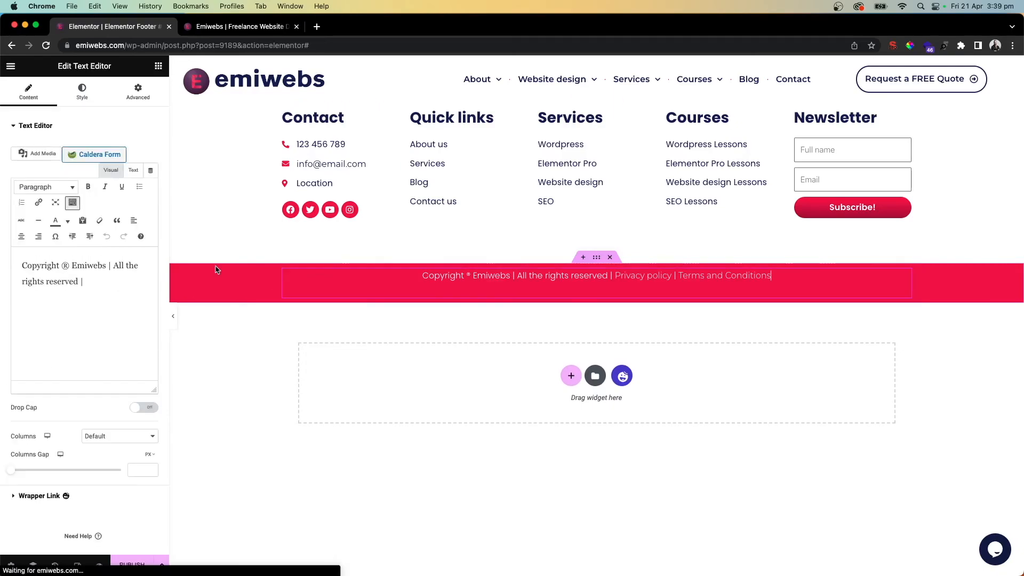
{"action": "left_click", "coordinate": [143, 94]}
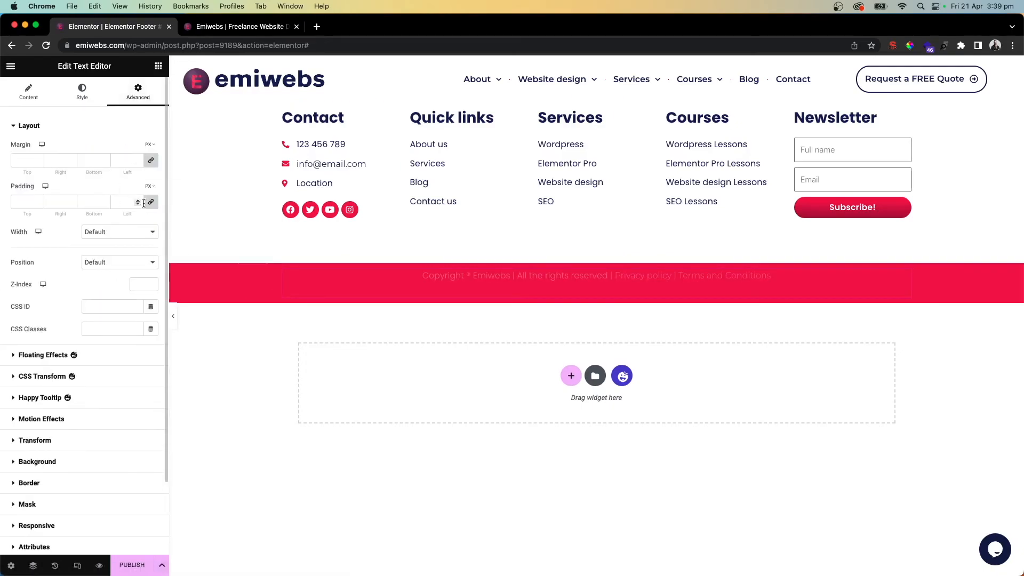
{"action": "left_click", "coordinate": [105, 163]}
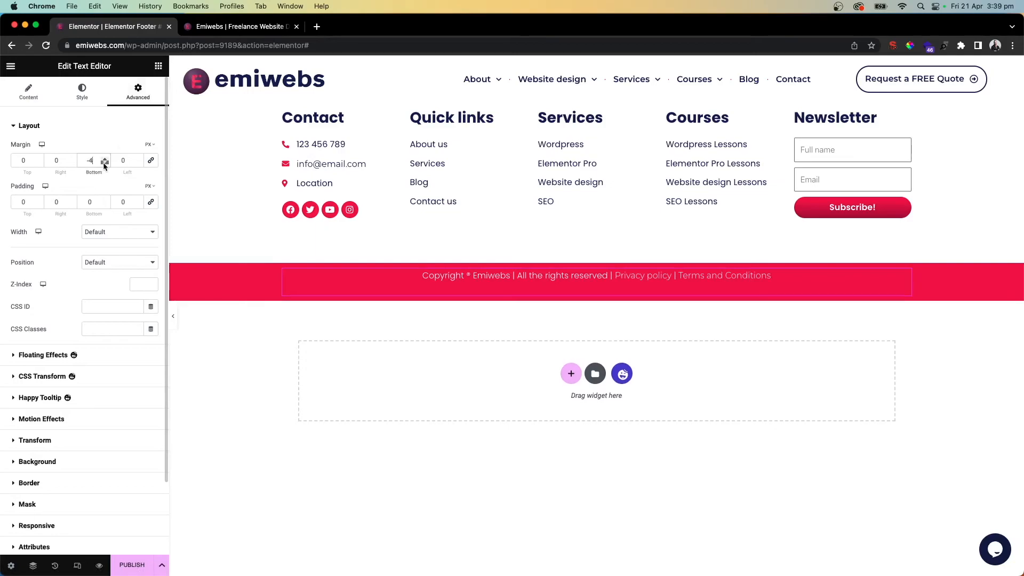
{"action": "left_click", "coordinate": [104, 163]}
{"action": "left_click", "coordinate": [104, 163]}
{"action": "left_click", "coordinate": [104, 163]}
{"action": "left_click", "coordinate": [104, 164]}
{"action": "left_click", "coordinate": [104, 162]}
{"action": "left_click", "coordinate": [104, 162]}
{"action": "left_click", "coordinate": [104, 163]}
{"action": "left_click", "coordinate": [104, 163]}
{"action": "left_click", "coordinate": [104, 159]}
{"action": "left_click", "coordinate": [104, 159]}
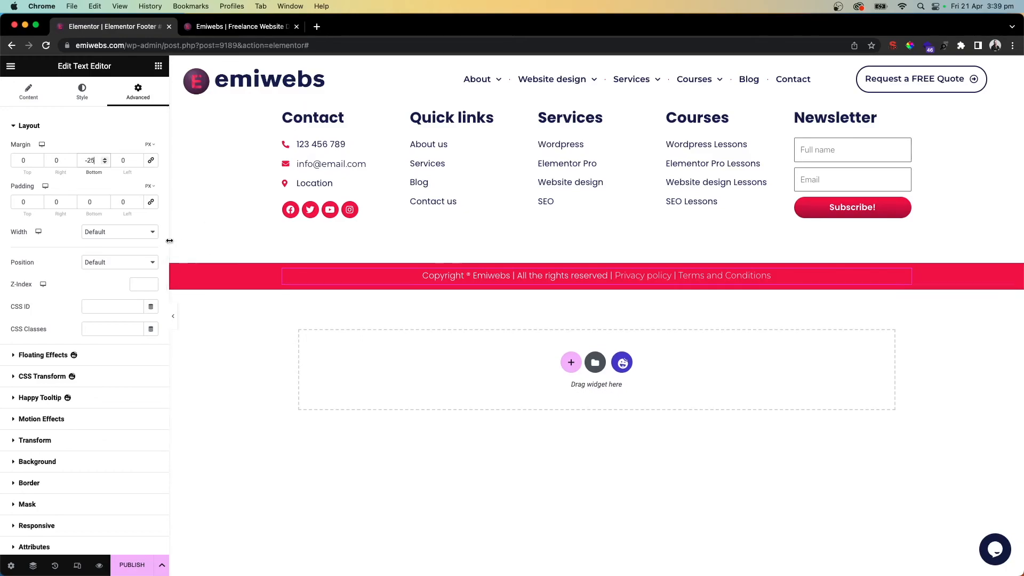
Set the copyright text's font size to 14 px and preview the footer without the editing panel.
{"action": "left_click", "coordinate": [81, 91]}
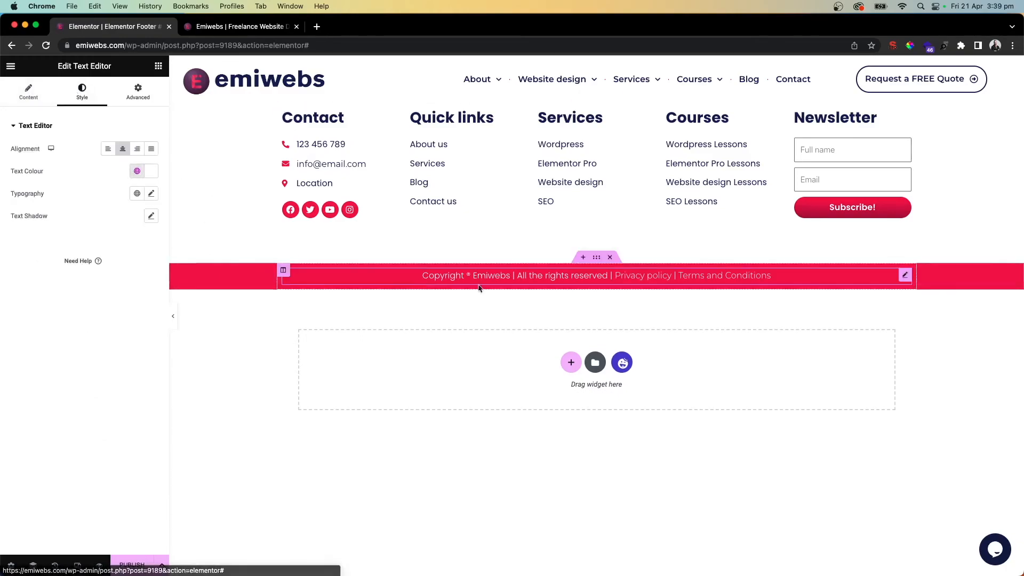
{"action": "left_click", "coordinate": [151, 193]}
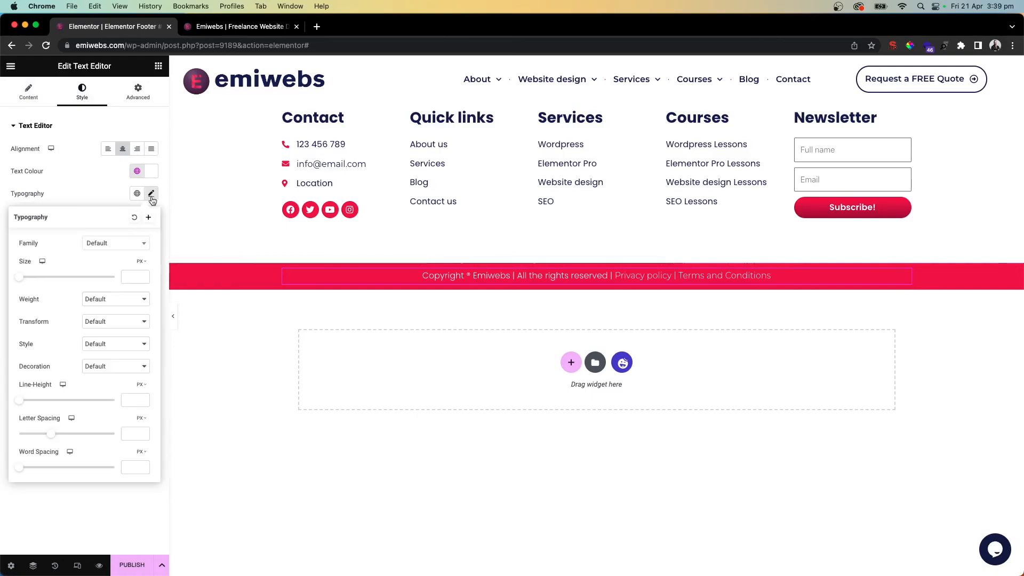
{"action": "left_click", "coordinate": [128, 276]}
{"action": "type", "text": "14"}
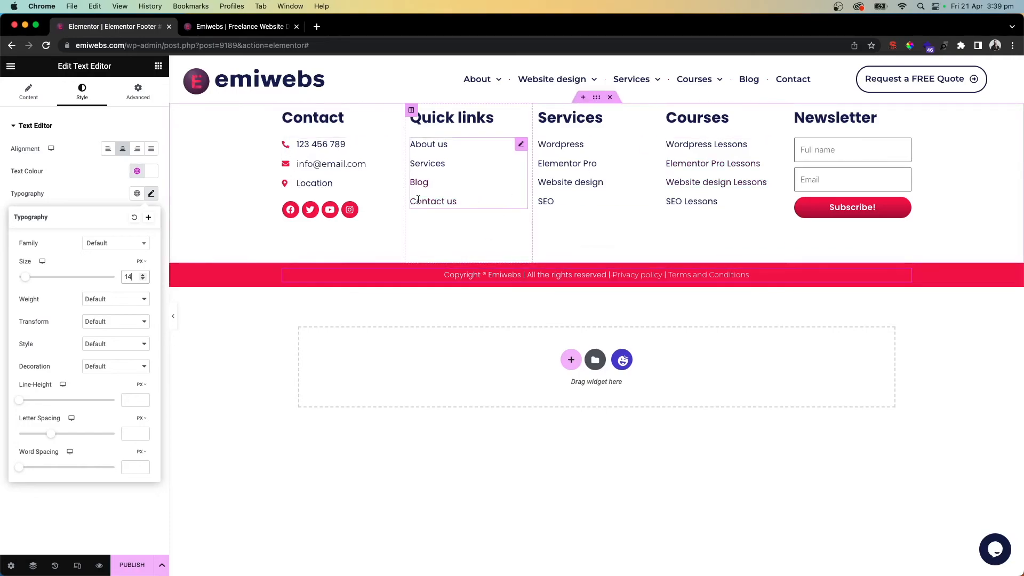
{"action": "left_click", "coordinate": [173, 316]}
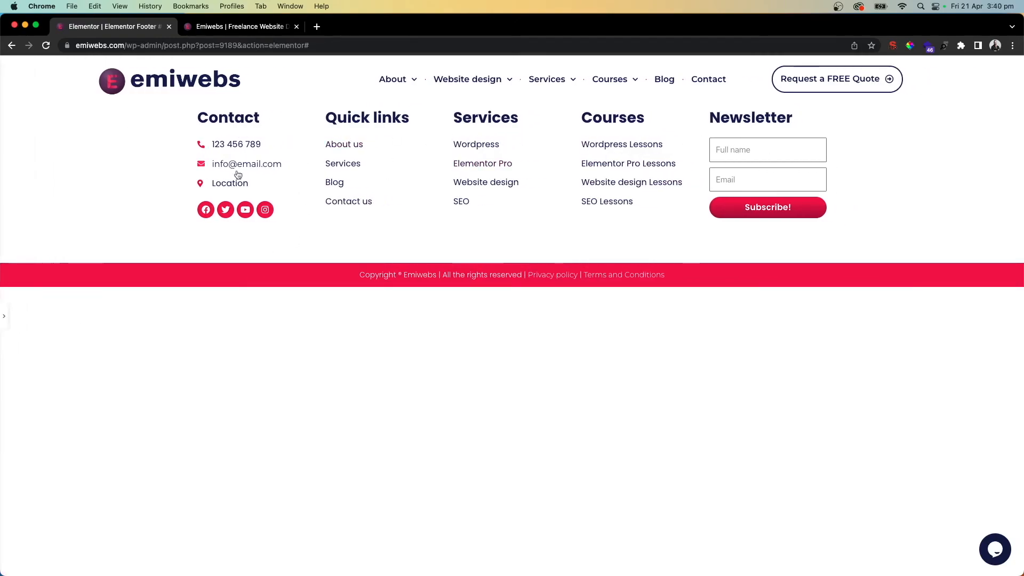
{"action": "left_click", "coordinate": [4, 317]}
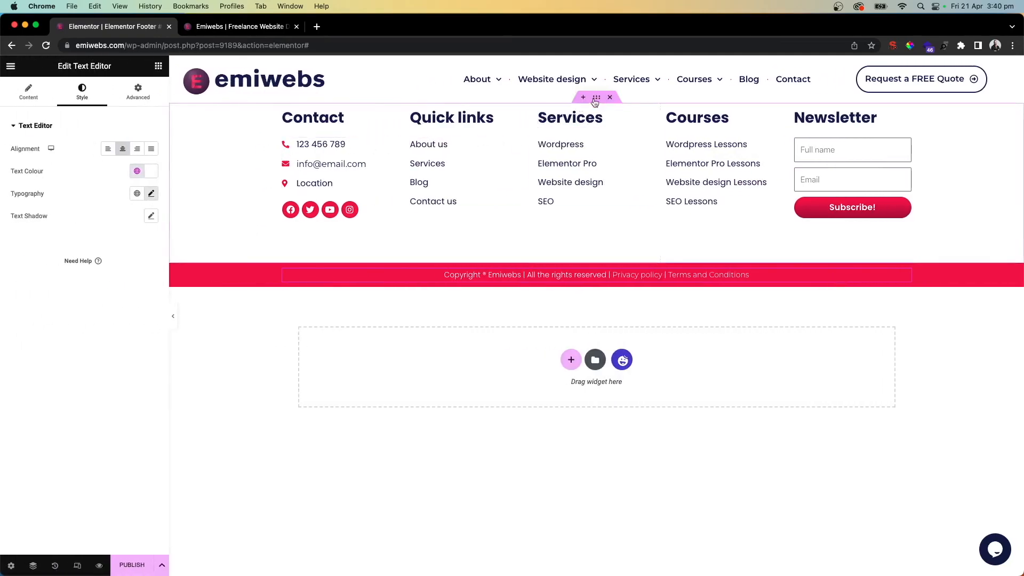
Set the boxed content width of the five-column footer section to 1400 px.
{"action": "left_click", "coordinate": [597, 101]}
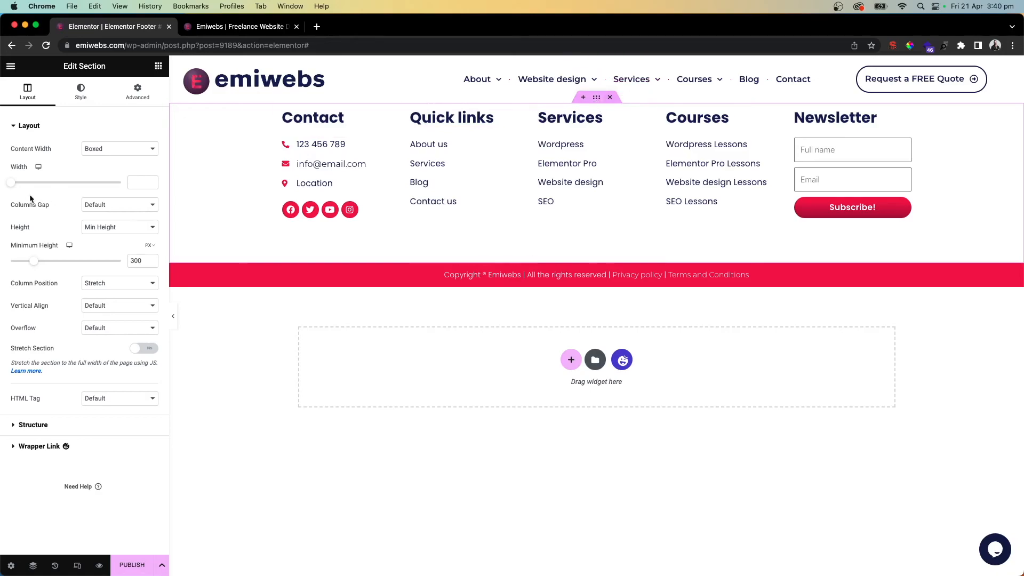
{"action": "left_click_drag", "start_coordinate": [13, 186], "coordinate": [118, 183]}
{"action": "left_click", "coordinate": [118, 150]}
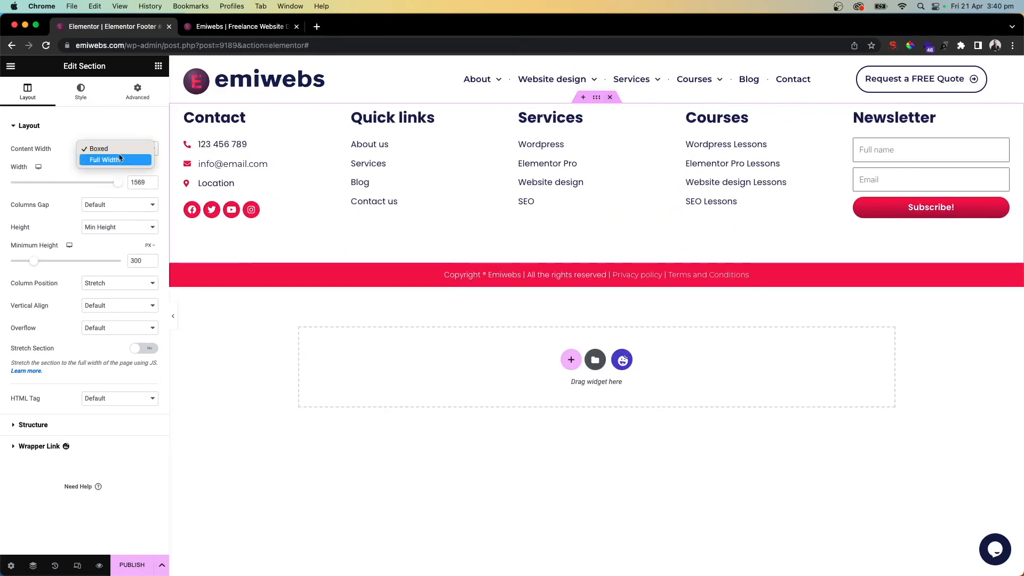
{"action": "left_click", "coordinate": [117, 181]}
{"action": "mouse_move", "coordinate": [119, 184]}
{"action": "left_mouse_down"}
{"action": "mouse_move", "coordinate": [76, 184]}
{"action": "mouse_move", "coordinate": [127, 185]}
{"action": "left_mouse_up"}
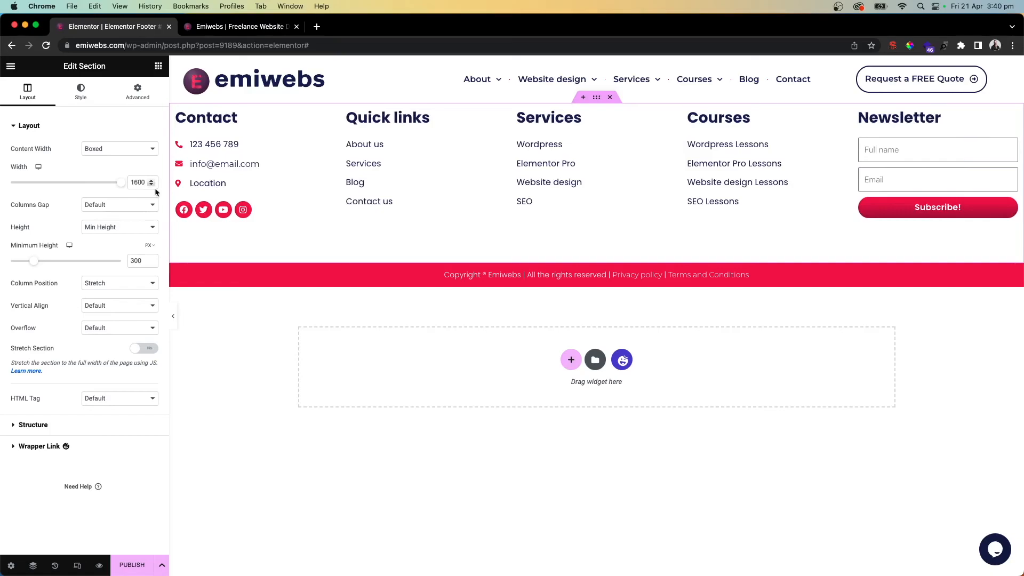
{"action": "left_click", "coordinate": [172, 317]}
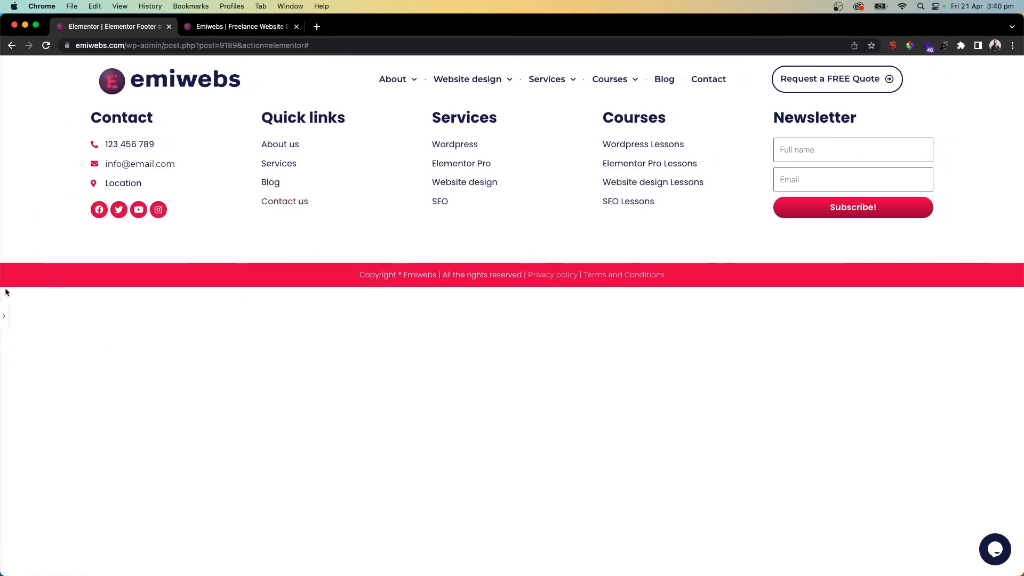
{"action": "left_click", "coordinate": [5, 320]}
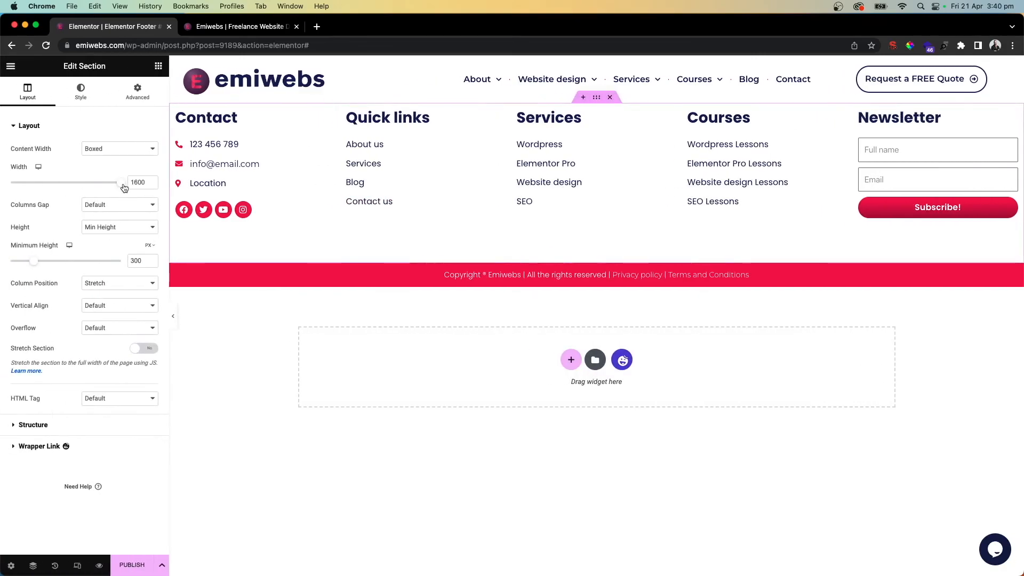
{"action": "left_click_drag", "start_coordinate": [107, 185], "coordinate": [93, 183]}
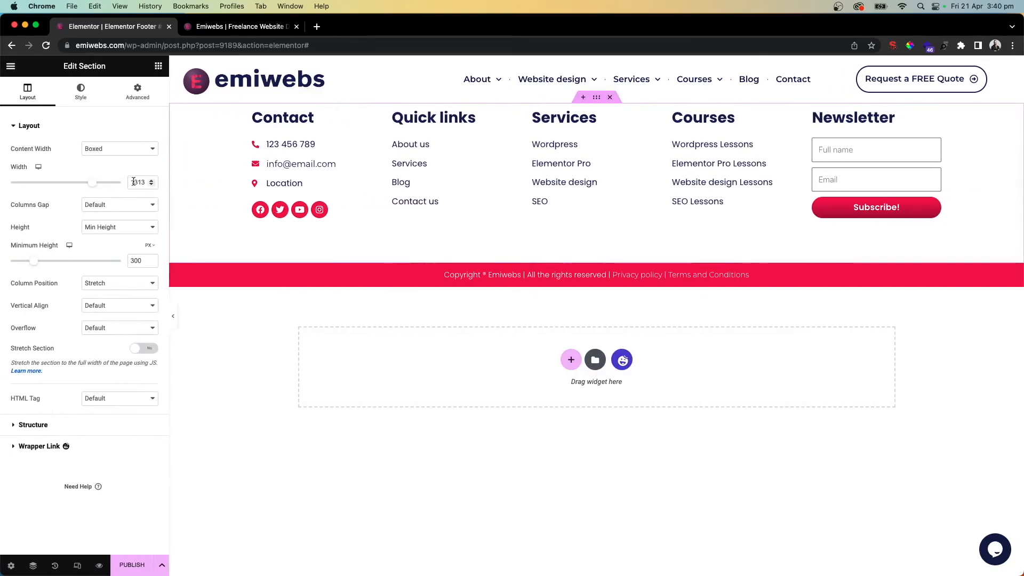
{"action": "double_click", "coordinate": [135, 182]}
{"action": "type", "text": "1400"}
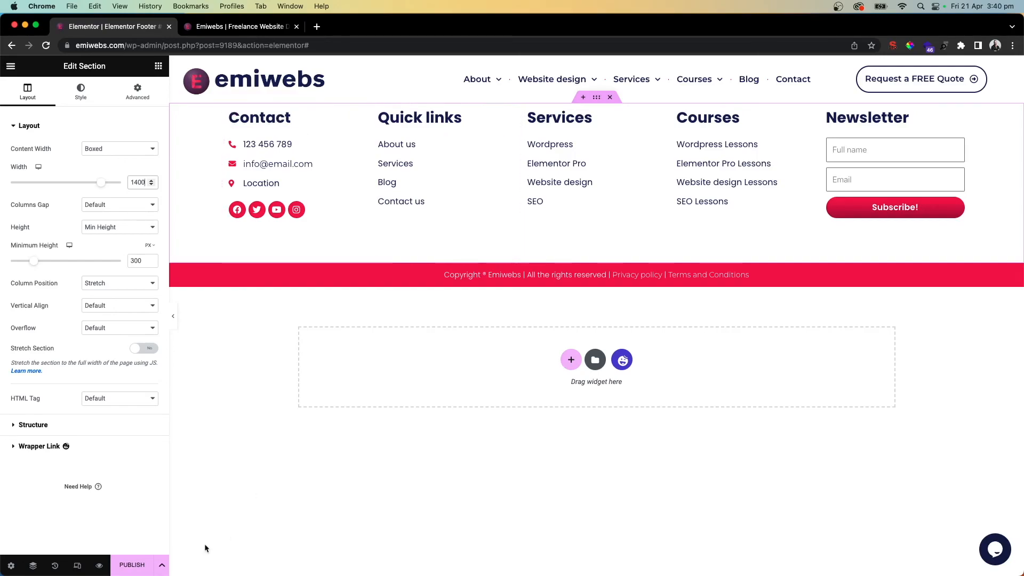
Switch the editor to the Tablet Portrait responsive view and open the social icons widget in the Contact column for editing.
{"action": "left_click", "coordinate": [77, 566]}
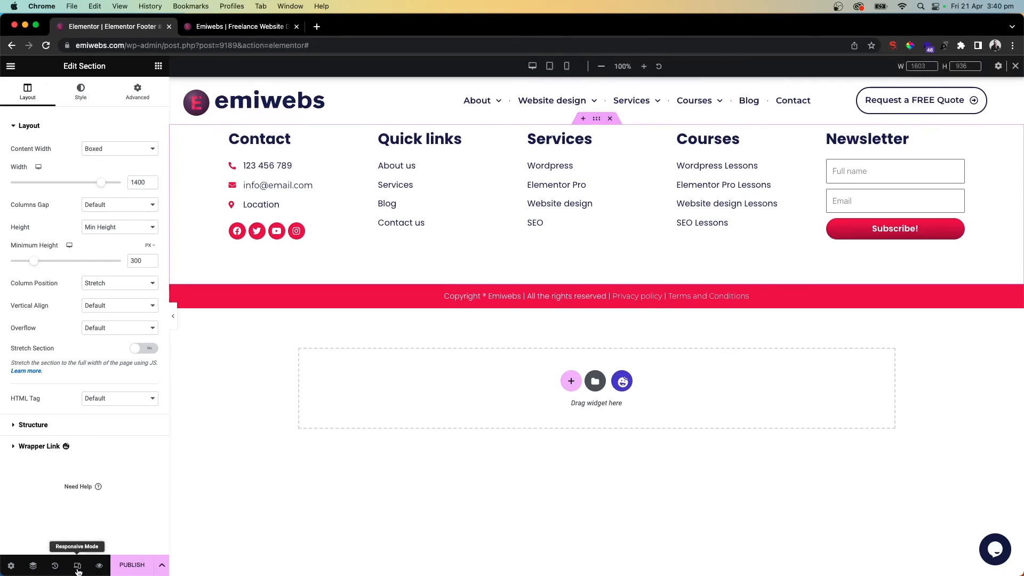
{"action": "left_click", "coordinate": [550, 66]}
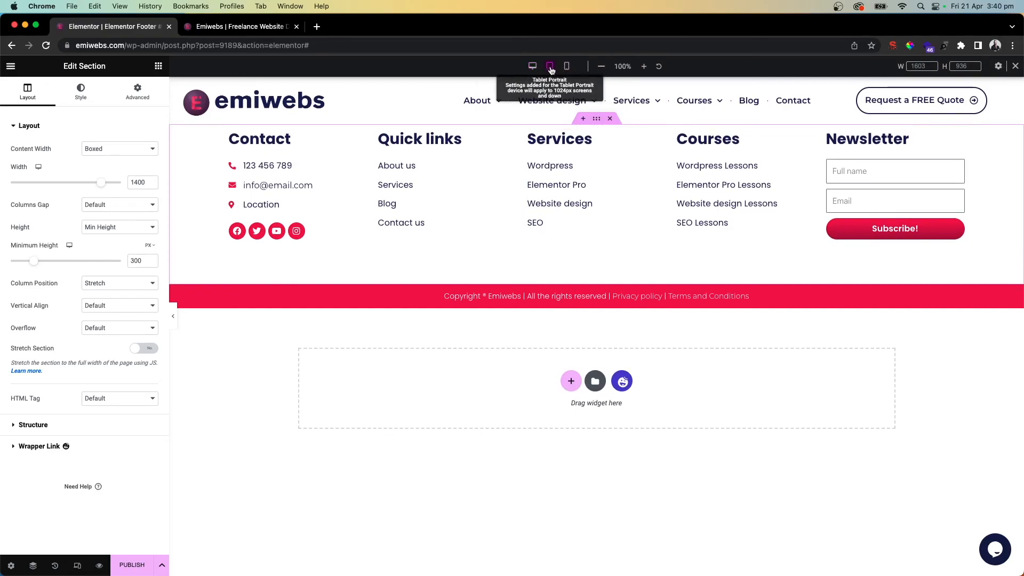
{"action": "left_click", "coordinate": [550, 70]}
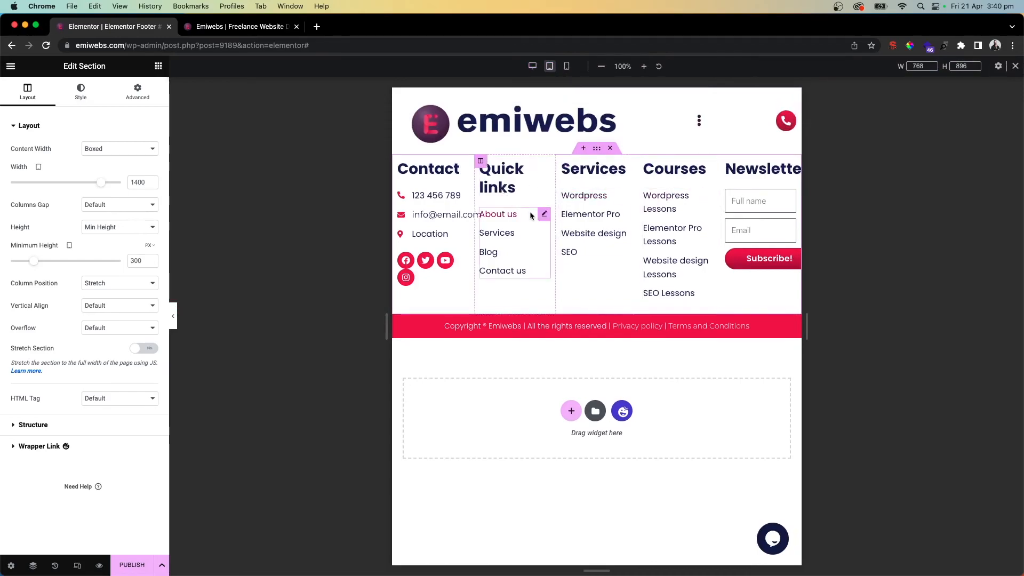
{"action": "left_click", "coordinate": [463, 261]}
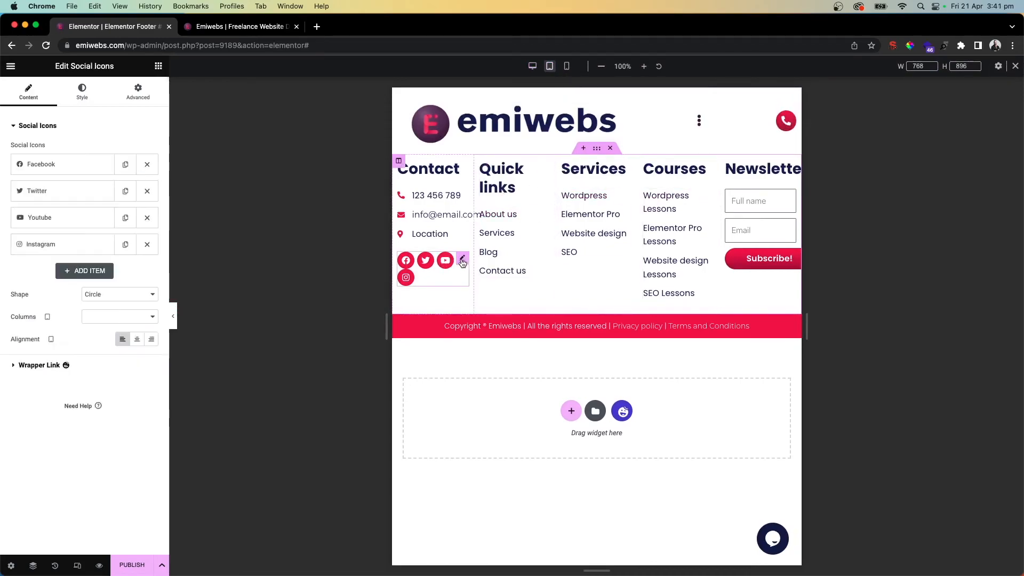
Try arranging the social icons in 4 and 2 columns, and return the column setting to Auto.
{"action": "left_click", "coordinate": [130, 319]}
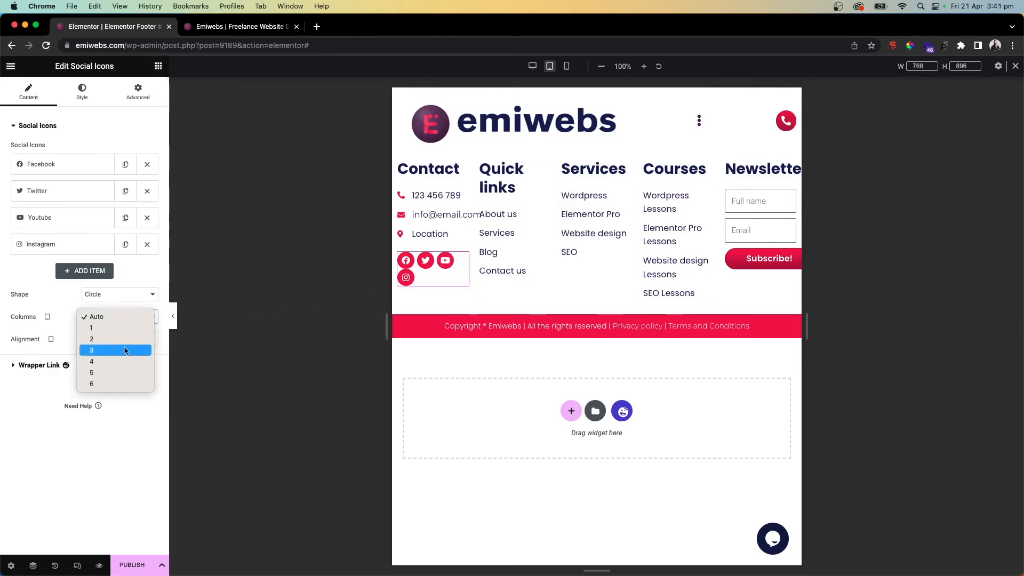
{"action": "left_click", "coordinate": [114, 361]}
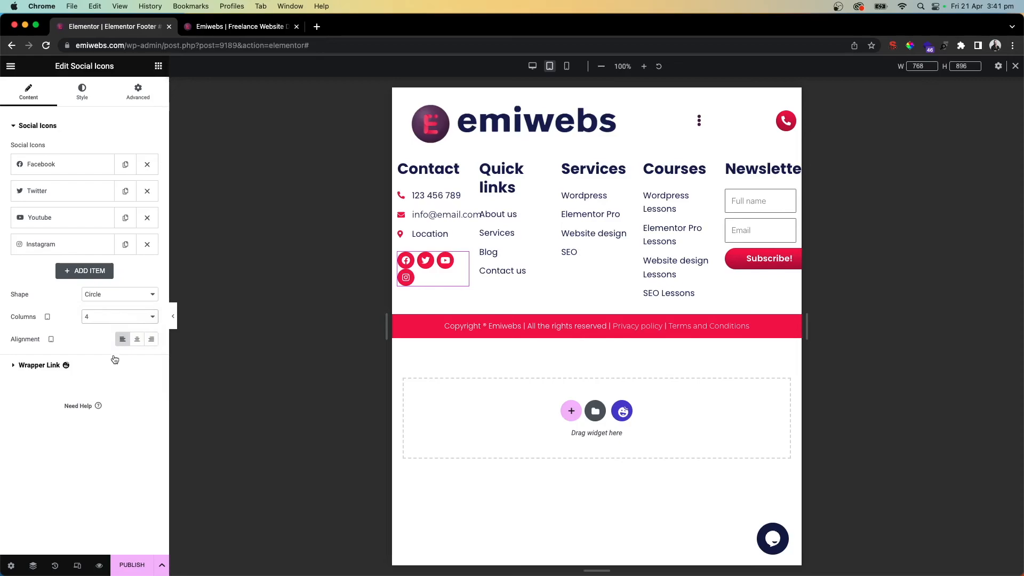
{"action": "left_click", "coordinate": [121, 322]}
{"action": "left_click", "coordinate": [120, 307]}
{"action": "left_click", "coordinate": [119, 315]}
{"action": "left_click", "coordinate": [109, 304]}
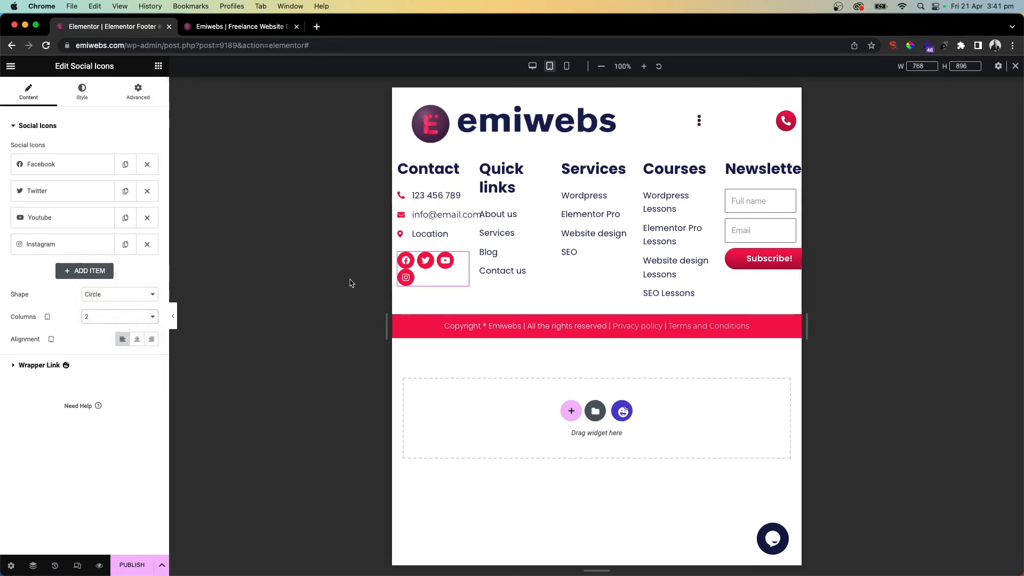
{"action": "left_click", "coordinate": [113, 320]}
{"action": "left_click", "coordinate": [110, 296]}
{"action": "left_click_drag", "start_coordinate": [469, 258], "coordinate": [419, 248]}
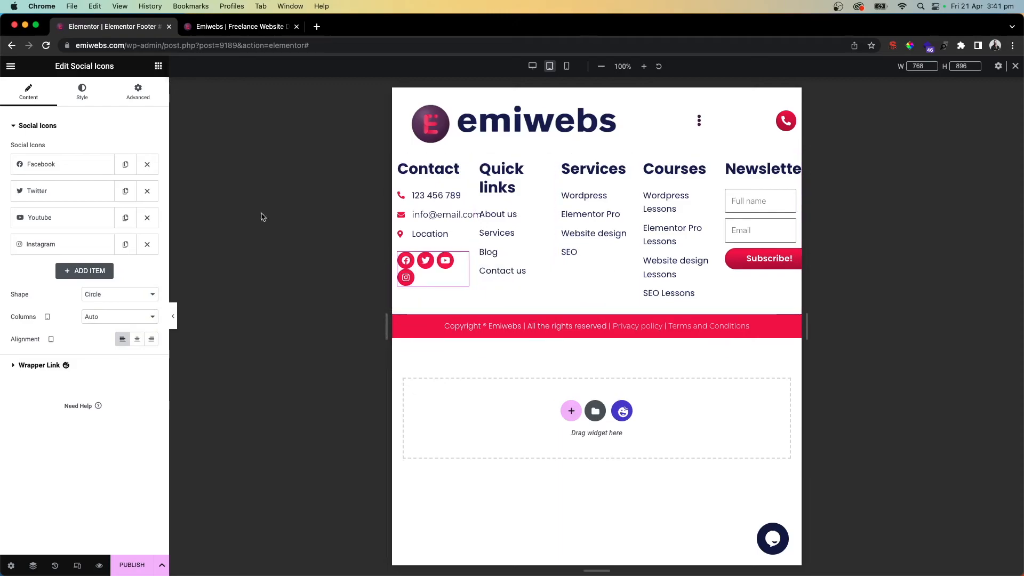
Set the social icons' size to 12 px for the tablet view.
{"action": "left_click", "coordinate": [75, 96]}
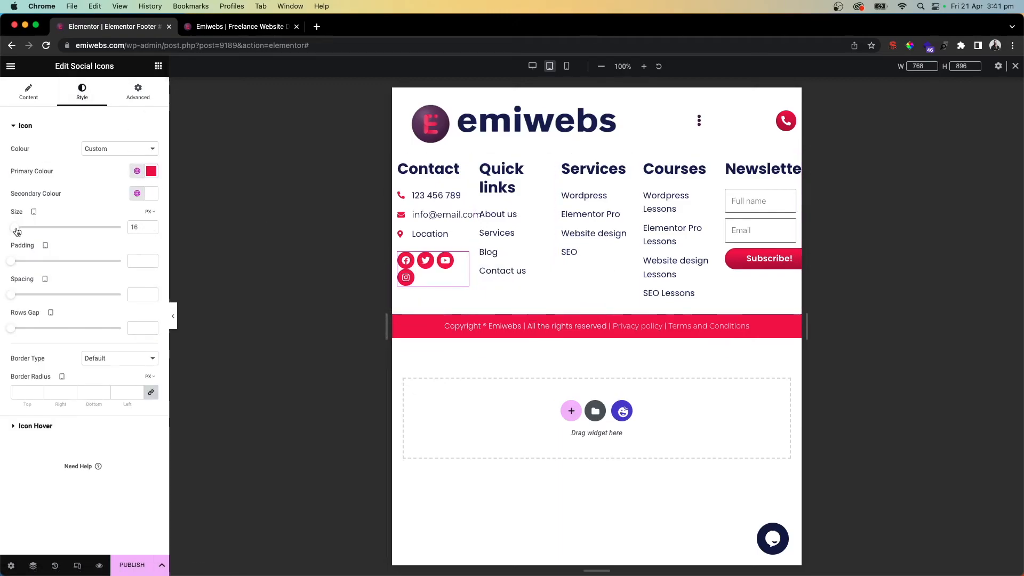
{"action": "left_click_drag", "start_coordinate": [18, 231], "coordinate": [16, 230]}
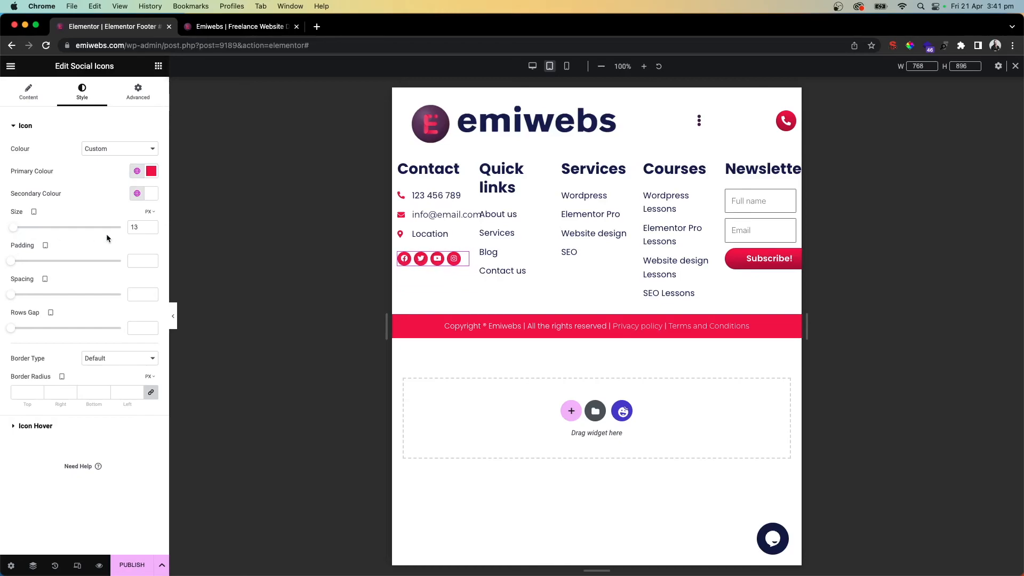
{"action": "left_click", "coordinate": [151, 229]}
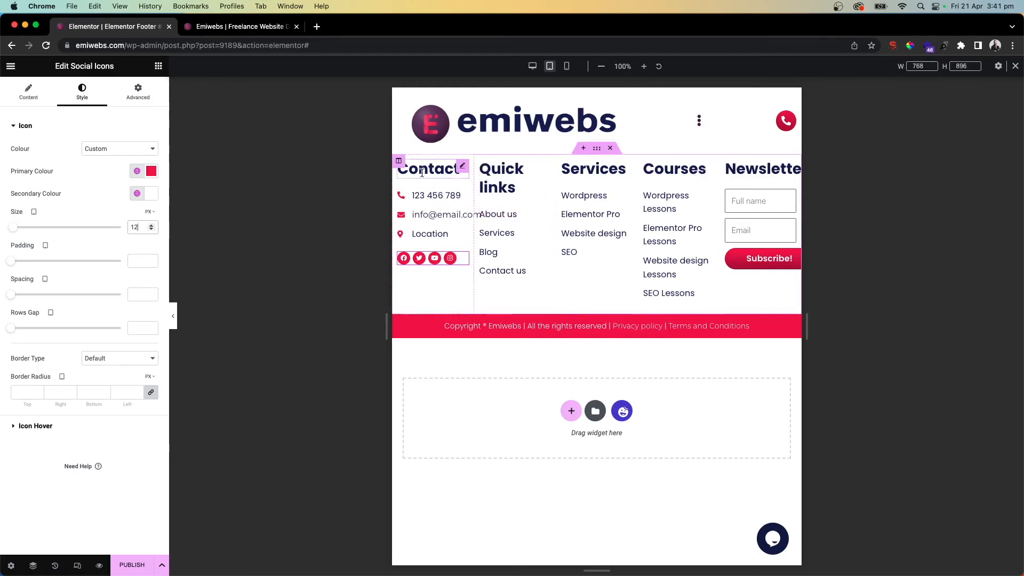
Set the "Quick links" heading's font size to 20 px for the tablet view.
{"action": "left_click", "coordinate": [499, 176]}
{"action": "left_click", "coordinate": [80, 101]}
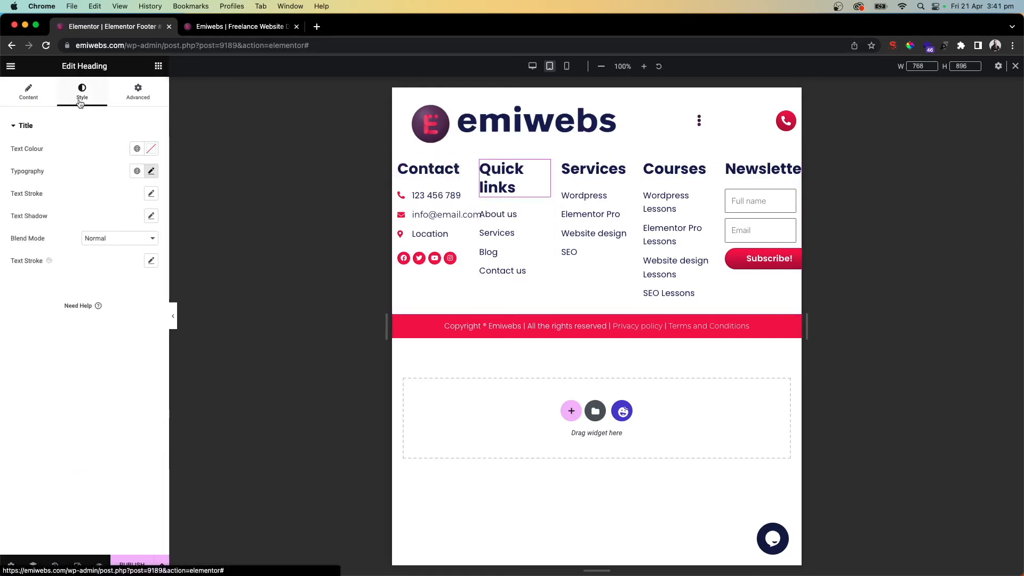
{"action": "left_click", "coordinate": [151, 172]}
{"action": "left_click", "coordinate": [143, 254]}
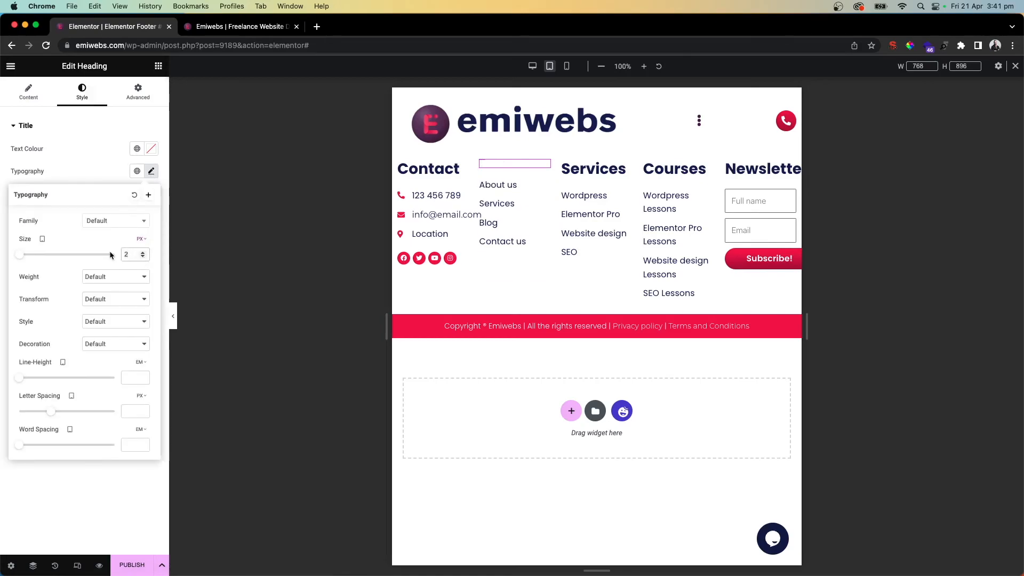
{"action": "type", "text": "0"}
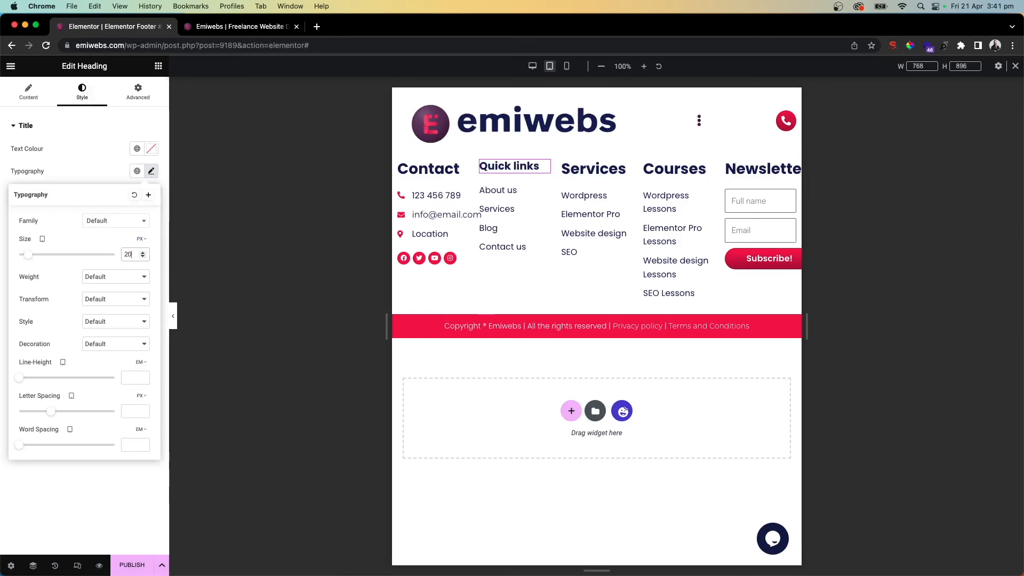
{"action": "key", "text": "BackSpace"}
{"action": "type", "text": "4"}
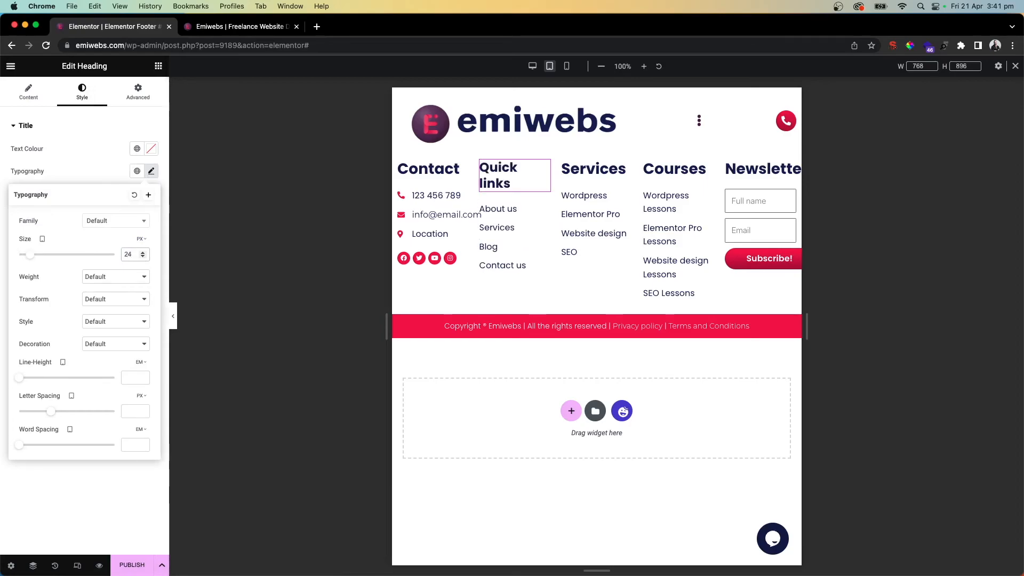
{"action": "key", "text": "BackSpace"}
{"action": "type", "text": "0"}
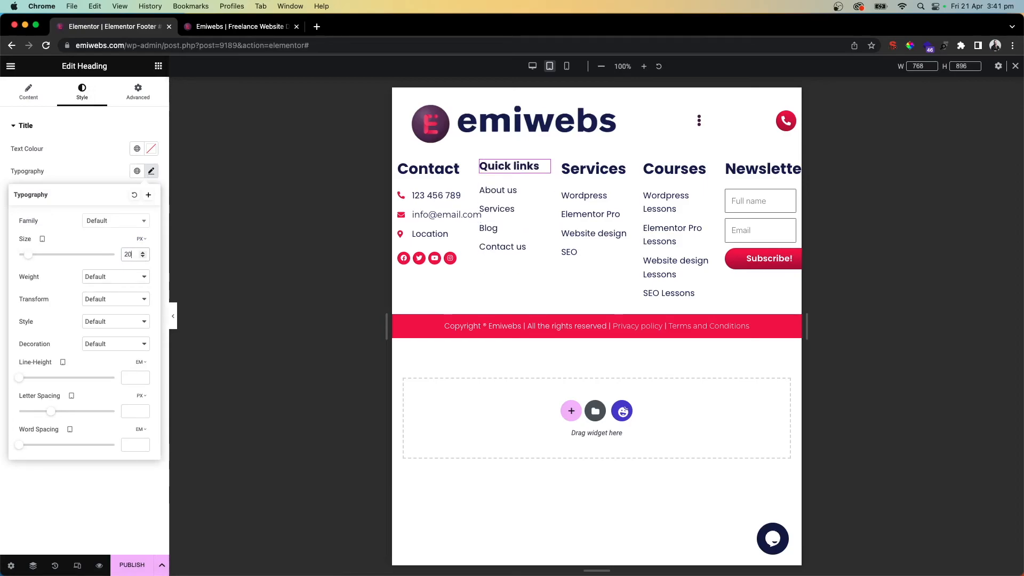
Copy the "Quick links" heading and paste its style onto the Contact, Services, Courses and Newsletter headings.
{"action": "right_click", "coordinate": [530, 166]}
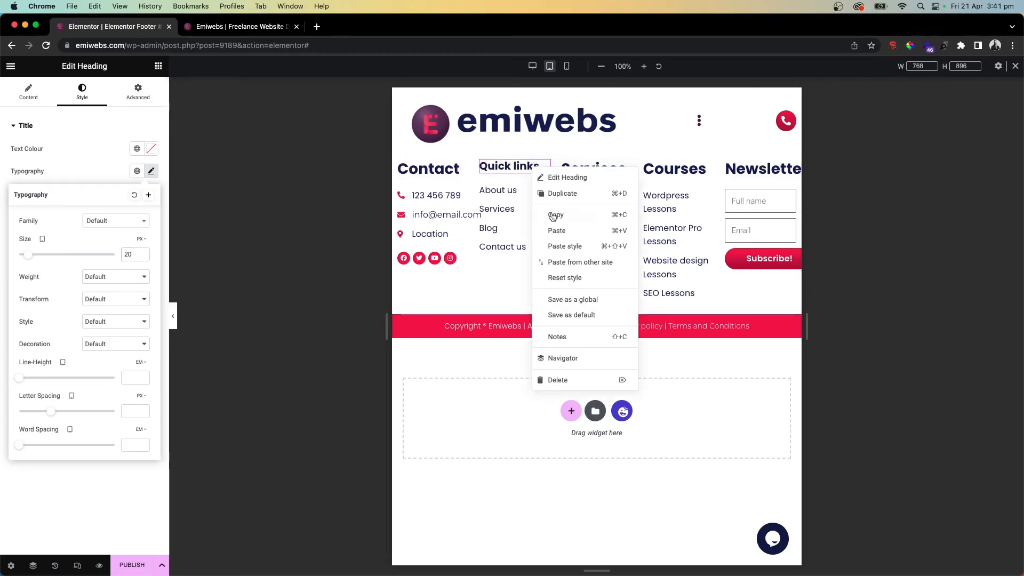
{"action": "left_click", "coordinate": [517, 203]}
{"action": "right_click", "coordinate": [508, 166]}
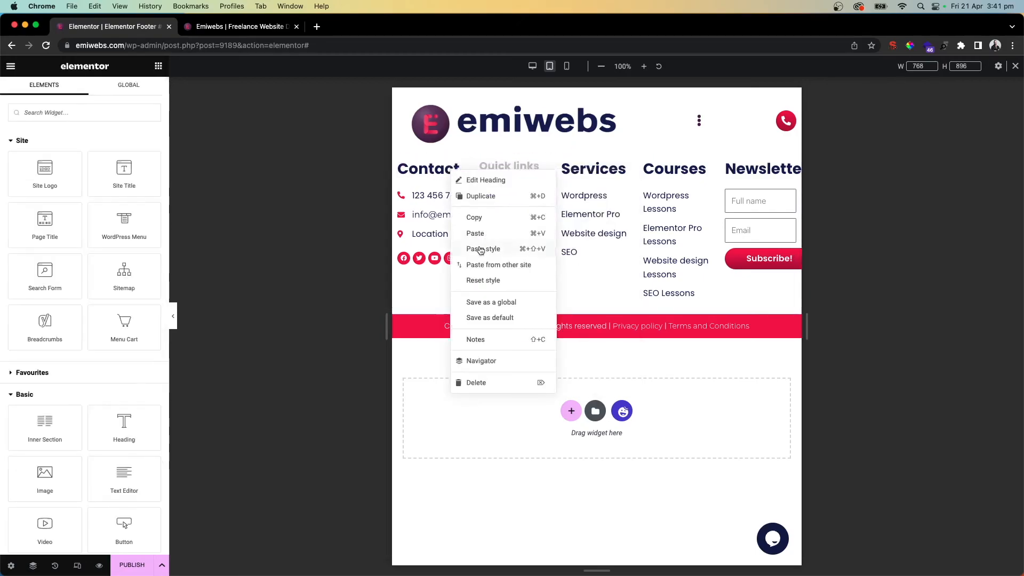
{"action": "left_click", "coordinate": [473, 218]}
{"action": "right_click", "coordinate": [605, 169]}
{"action": "left_click", "coordinate": [622, 249]}
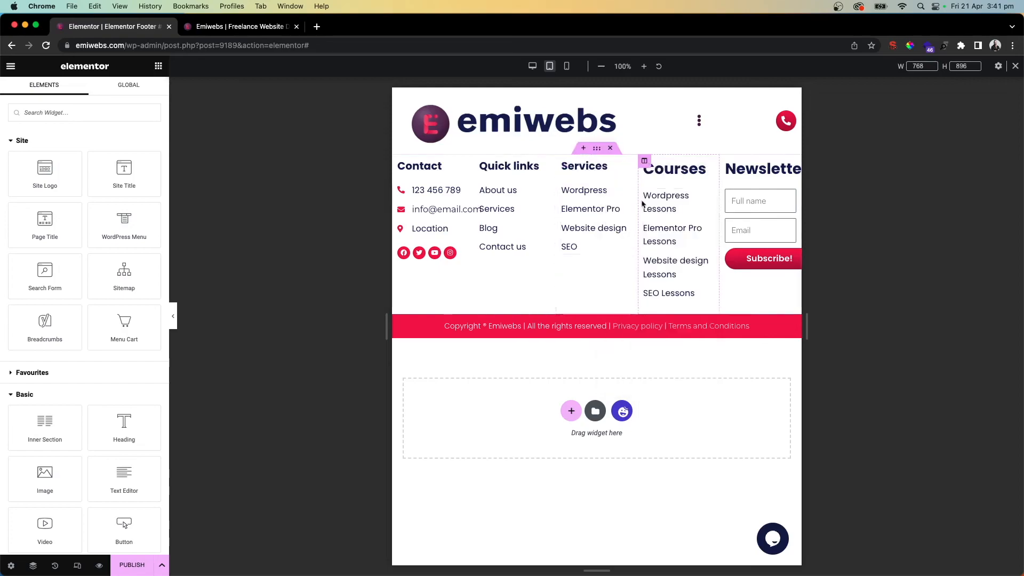
{"action": "right_click", "coordinate": [657, 170]}
{"action": "left_click", "coordinate": [704, 250]}
{"action": "right_click", "coordinate": [771, 176]}
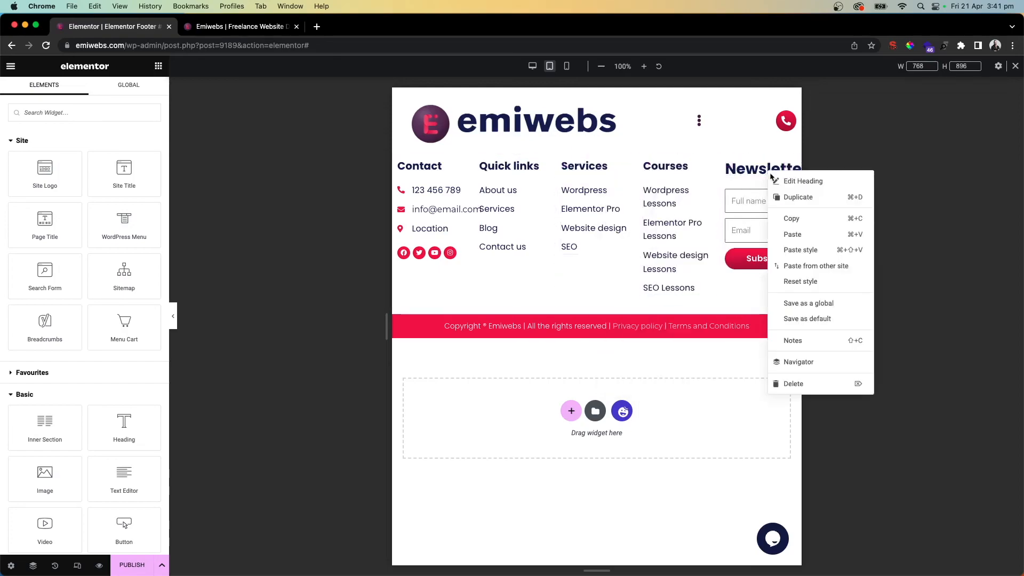
{"action": "left_click", "coordinate": [800, 256]}
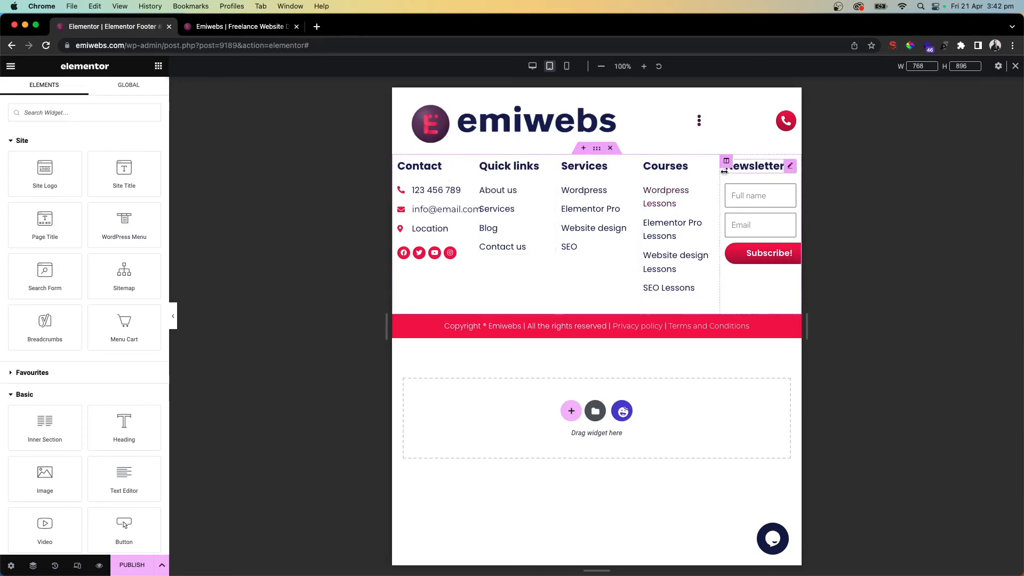
Open the Quick links icon list's style settings and set its Space Between to 10 px for the tablet view.
{"action": "left_click", "coordinate": [508, 208]}
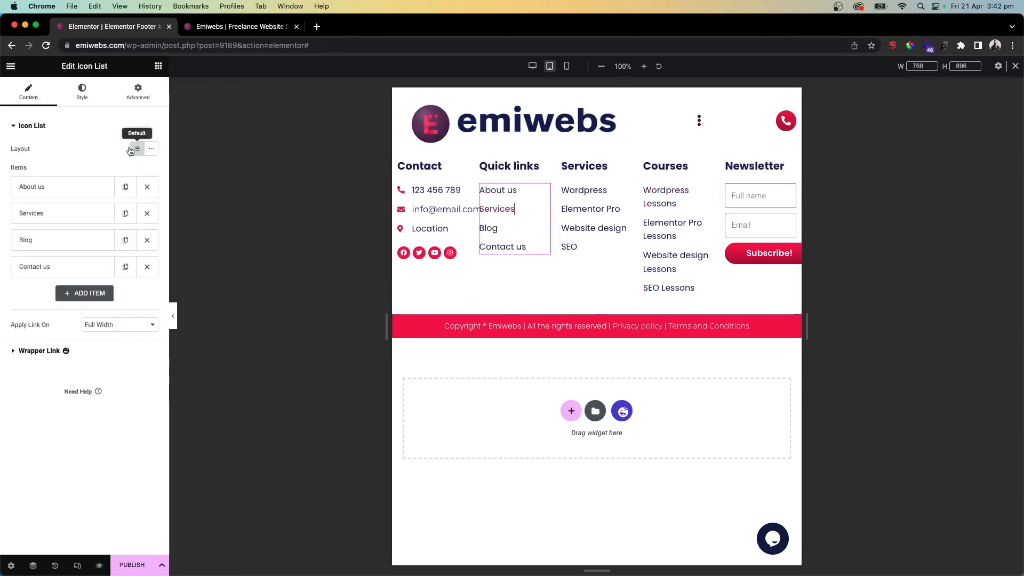
{"action": "left_click", "coordinate": [83, 93]}
{"action": "left_click", "coordinate": [152, 163]}
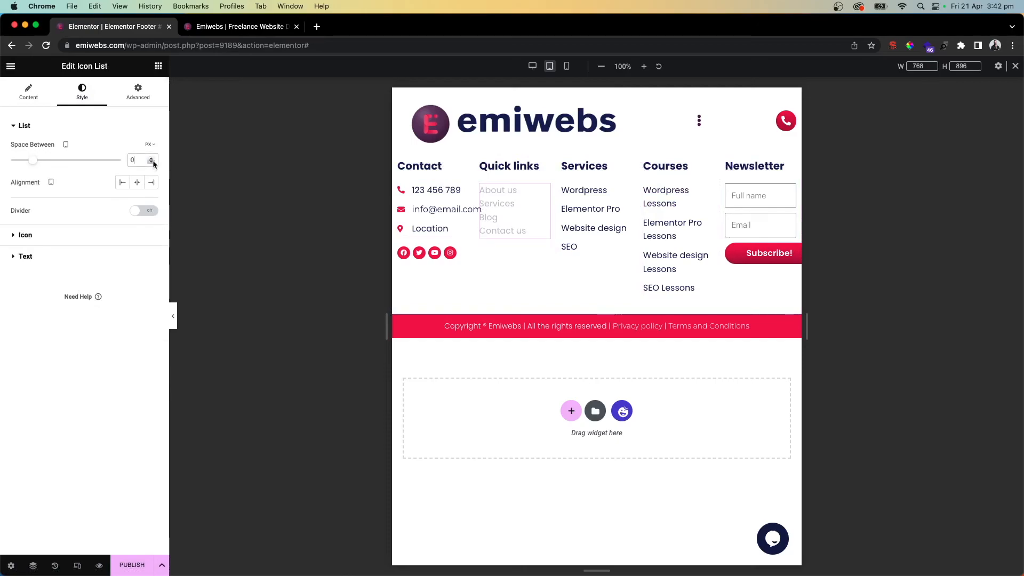
{"action": "left_click", "coordinate": [152, 159]}
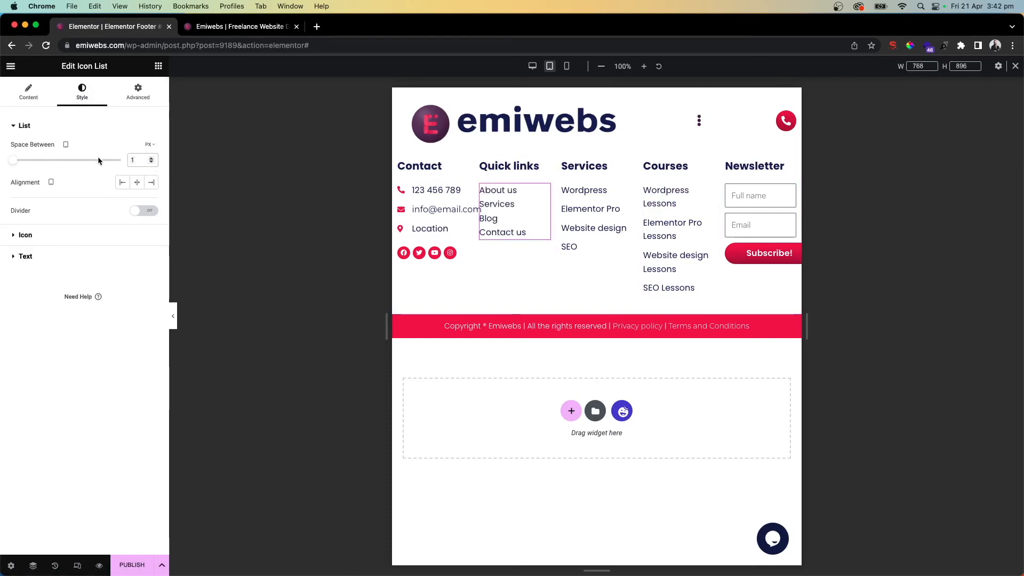
{"action": "type", "text": "0"}
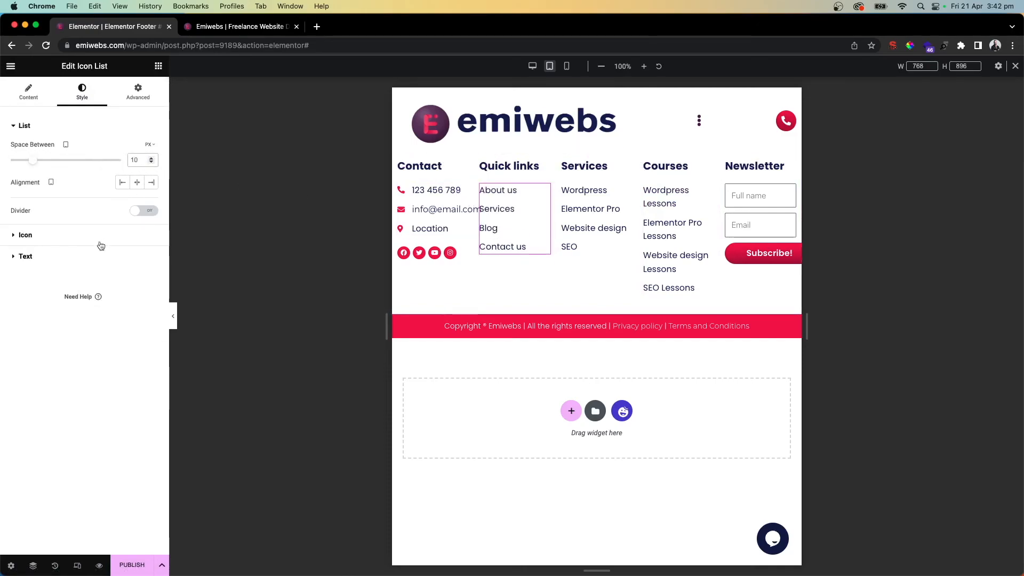
Set the Quick links list's text size to 14 px for the tablet view.
{"action": "left_click", "coordinate": [48, 253]}
{"action": "left_click", "coordinate": [152, 192]}
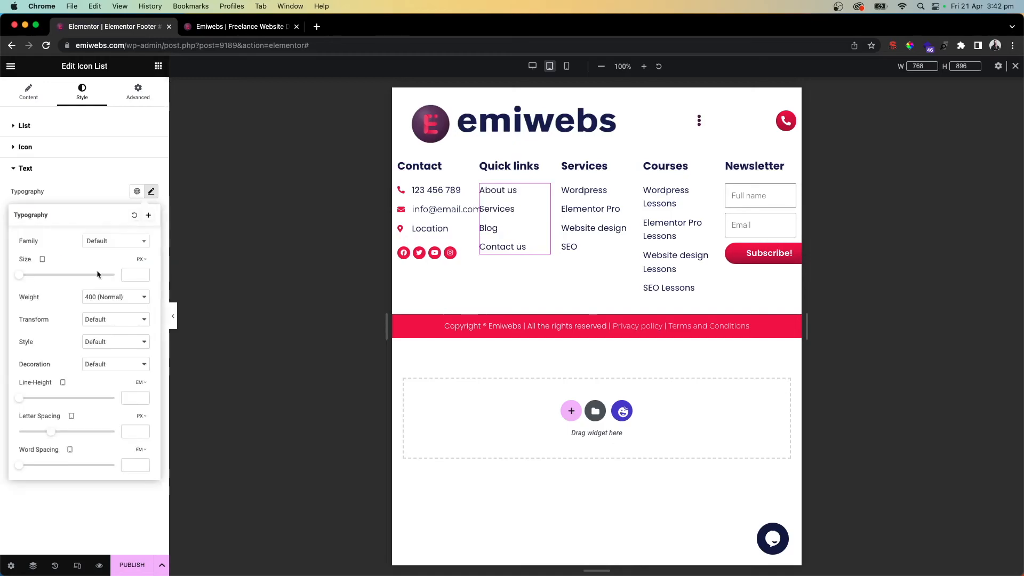
{"action": "left_click", "coordinate": [129, 276]}
{"action": "type", "text": "1"}
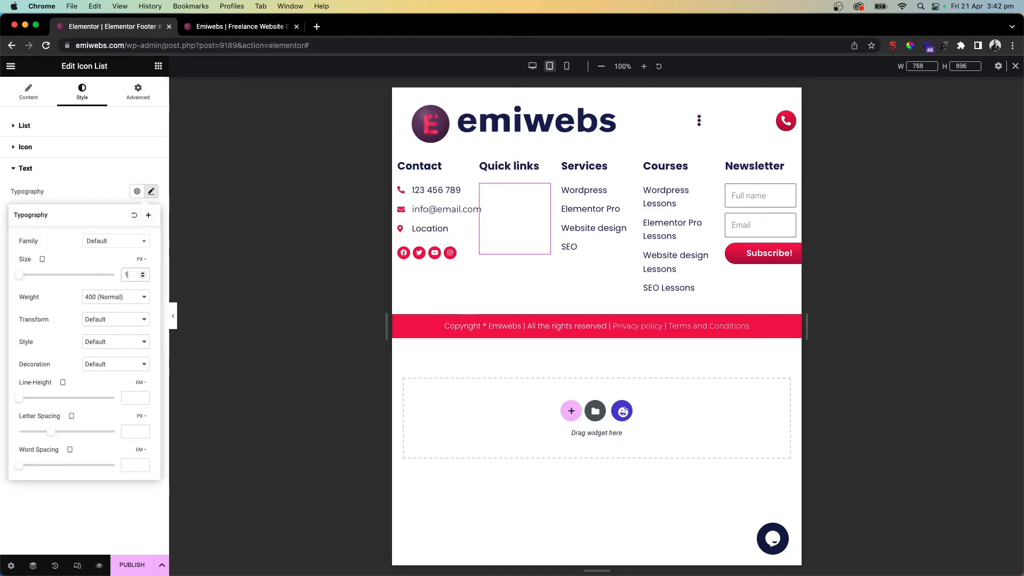
{"action": "type", "text": "4"}
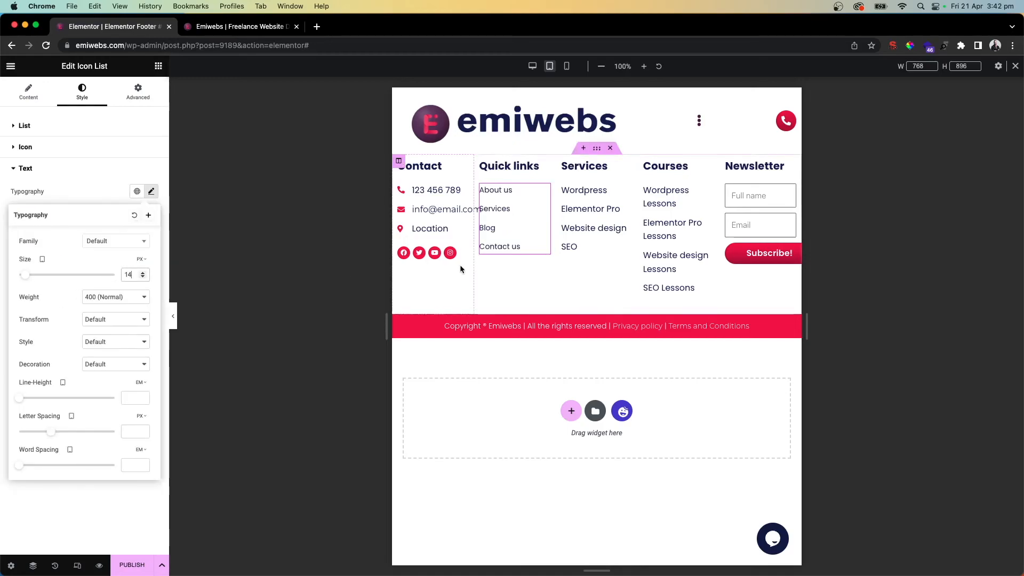
Copy the Quick links list and paste its style onto the Contact, Services and Courses icon lists.
{"action": "right_click", "coordinate": [518, 212]}
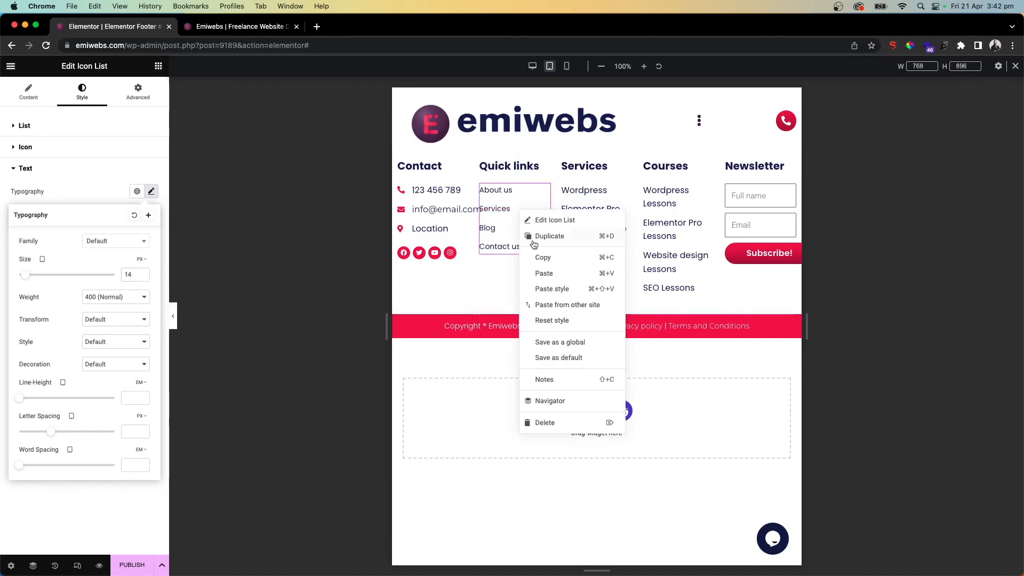
{"action": "left_click", "coordinate": [543, 259]}
{"action": "right_click", "coordinate": [449, 220]}
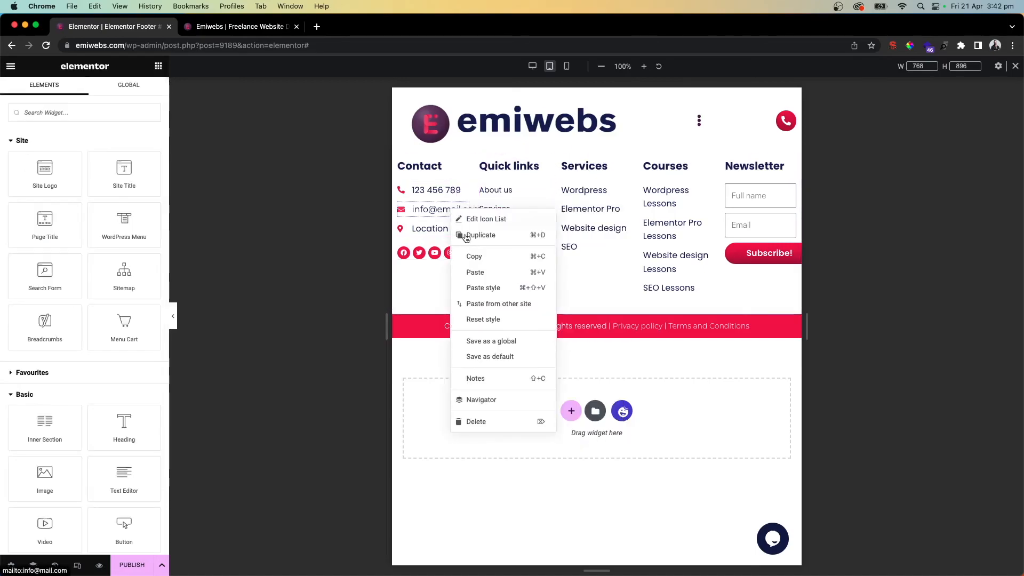
{"action": "left_click", "coordinate": [480, 294]}
{"action": "right_click", "coordinate": [573, 215]}
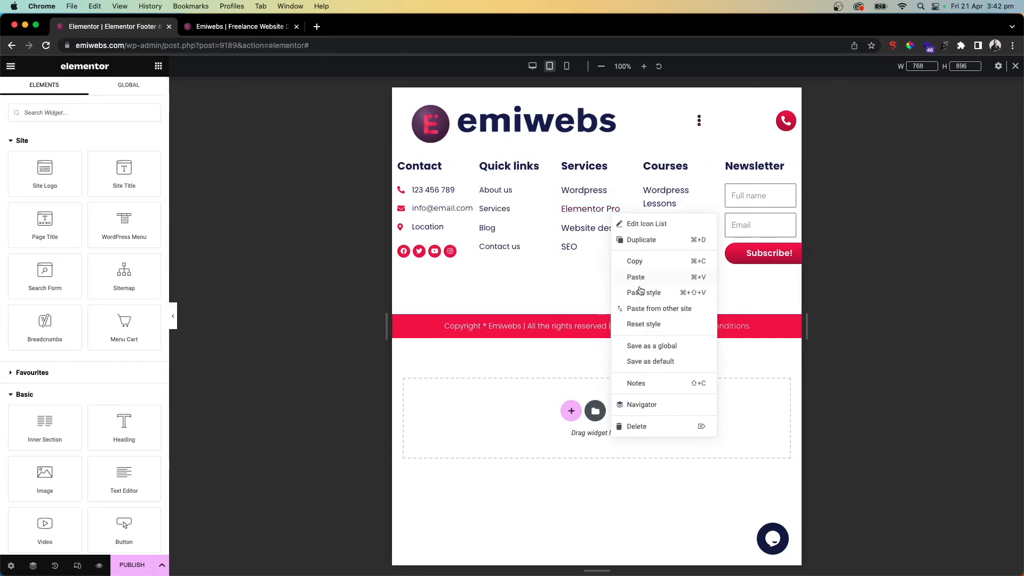
{"action": "left_click", "coordinate": [613, 292]}
{"action": "right_click", "coordinate": [658, 212]}
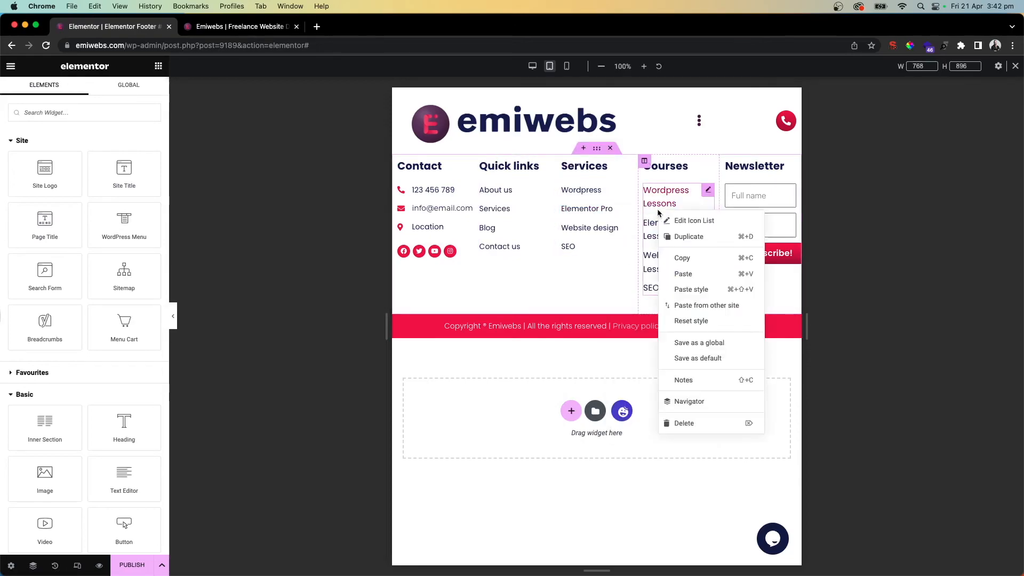
{"action": "left_click", "coordinate": [696, 291]}
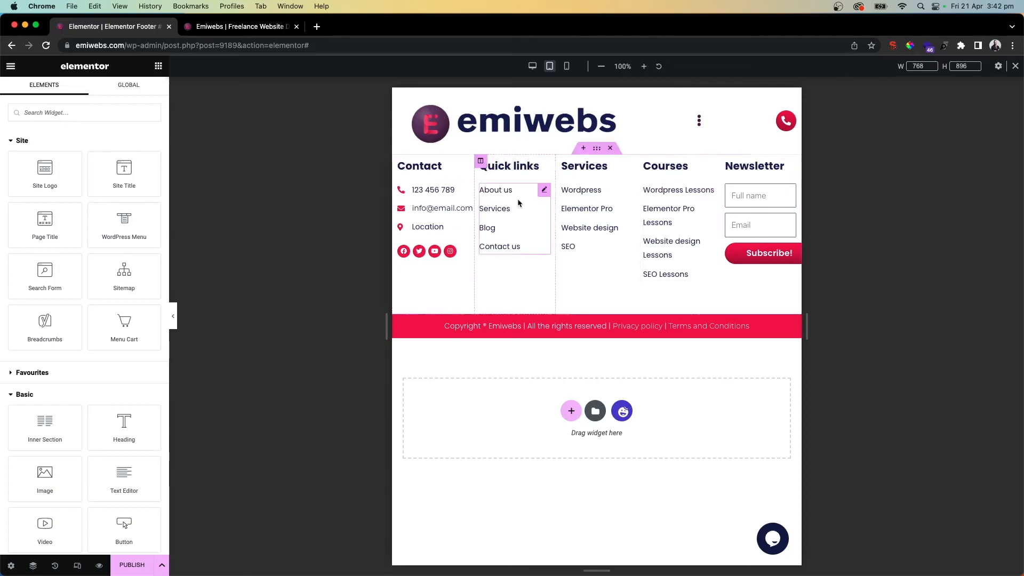
Try a 100% column width on the Contact column, and clear the width value again.
{"action": "left_click", "coordinate": [399, 161]}
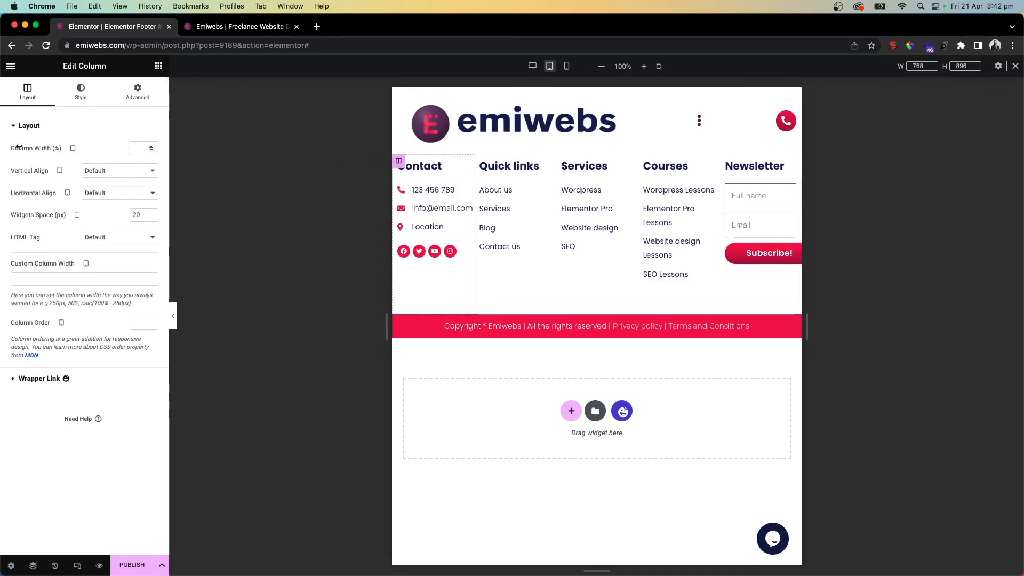
{"action": "left_click", "coordinate": [137, 147]}
{"action": "type", "text": "100"}
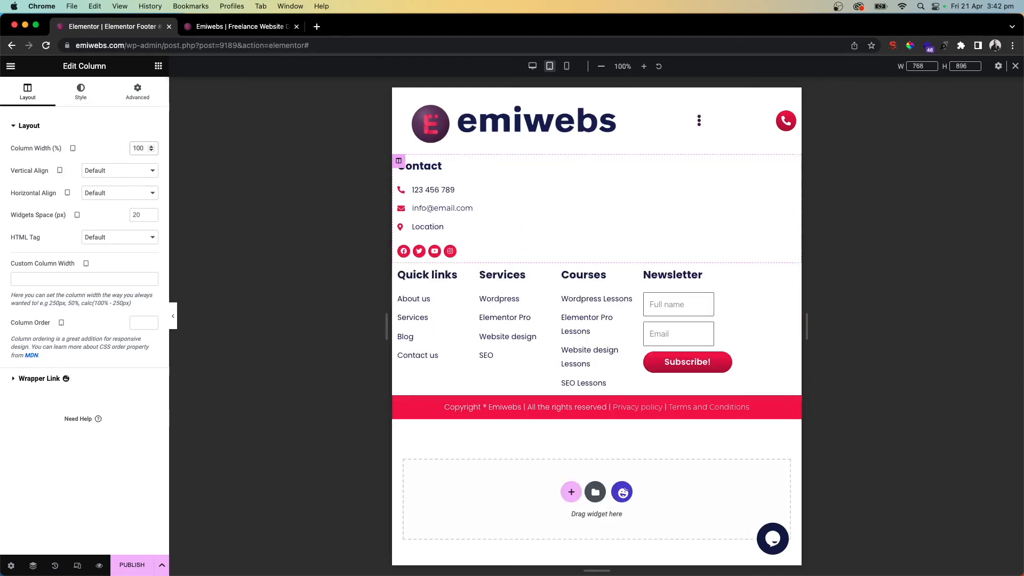
{"action": "key", "text": "BackSpace"}
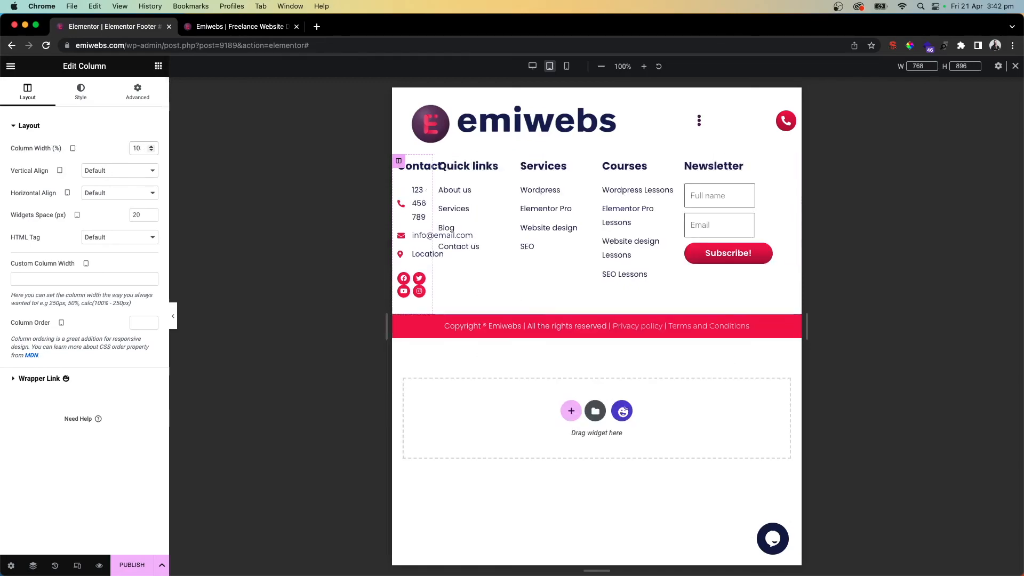
{"action": "key", "text": "BackSpace"}
{"action": "key", "text": "BackSpace"}
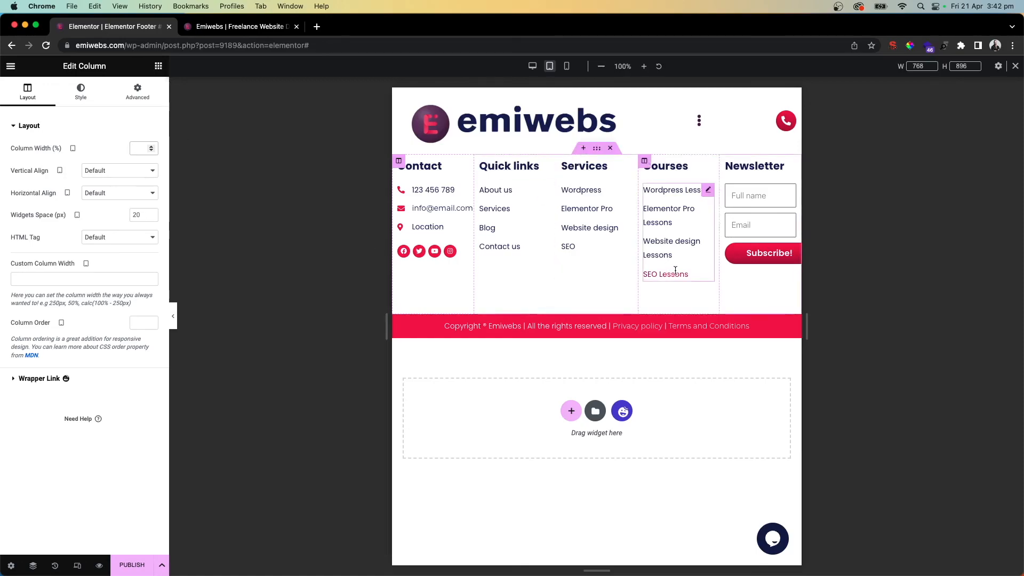
Widen the tablet preview to 808 px, switch to the mobile portrait view and look over the footer's stacked columns.
{"action": "left_click", "coordinate": [775, 184]}
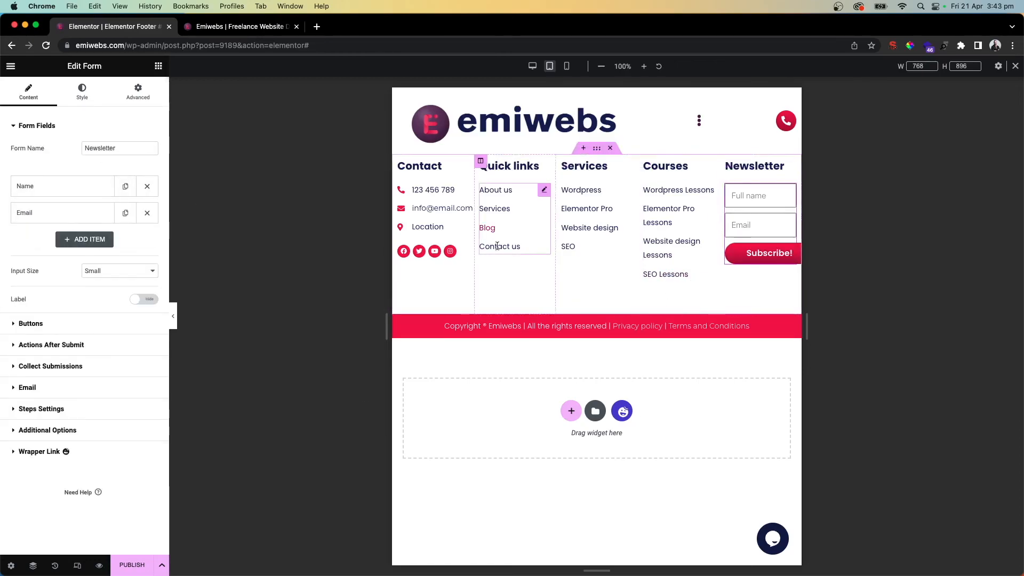
{"action": "mouse_move", "coordinate": [386, 327]}
{"action": "left_mouse_down"}
{"action": "mouse_move", "coordinate": [360, 336]}
{"action": "mouse_move", "coordinate": [375, 336]}
{"action": "left_mouse_up"}
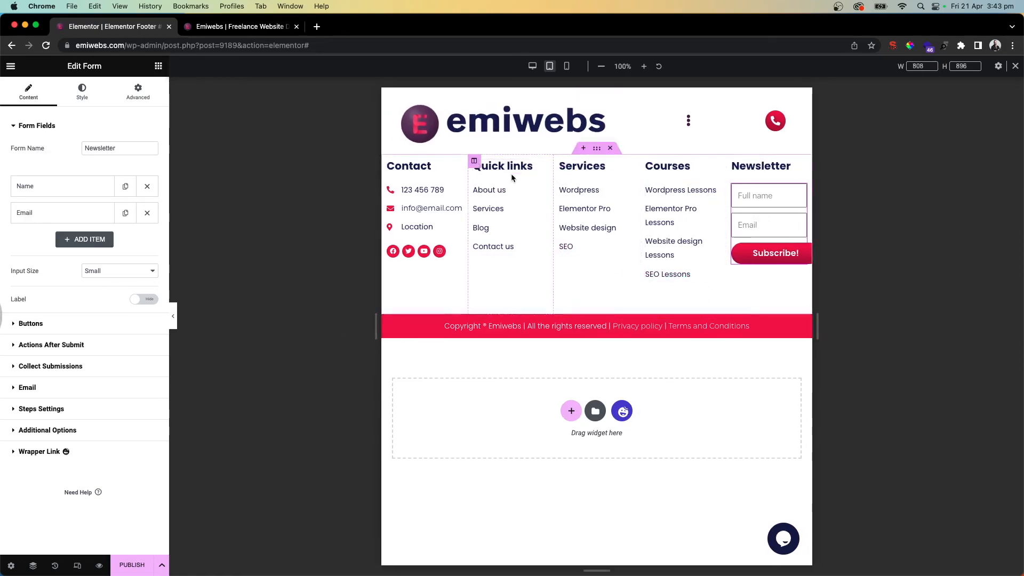
{"action": "left_click", "coordinate": [567, 66]}
{"action": "scroll", "coordinate": [540, 224], "scroll_direction": "down", "scroll_amount": 8}
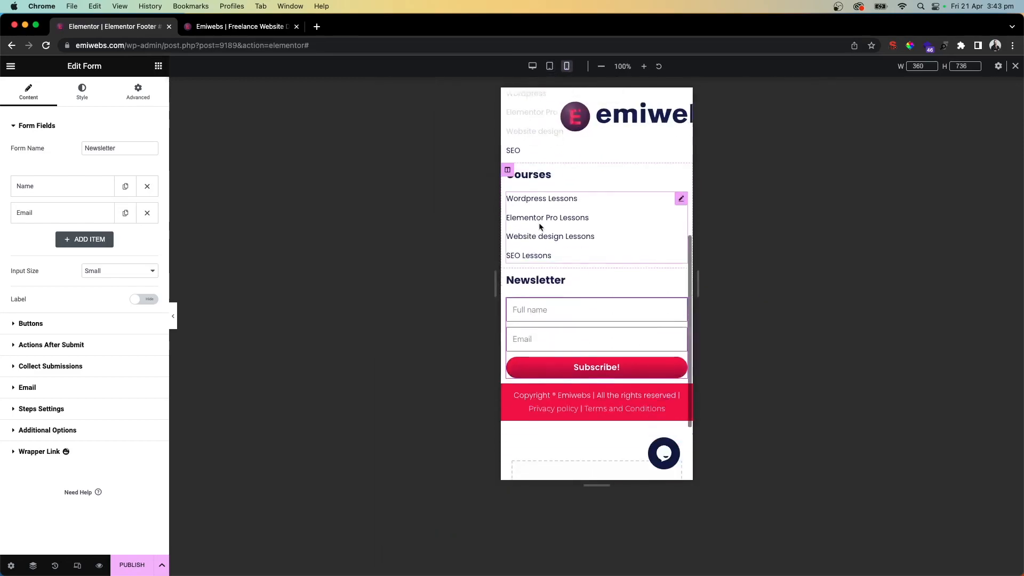
{"action": "scroll", "coordinate": [539, 224], "scroll_direction": "up", "scroll_amount": 6}
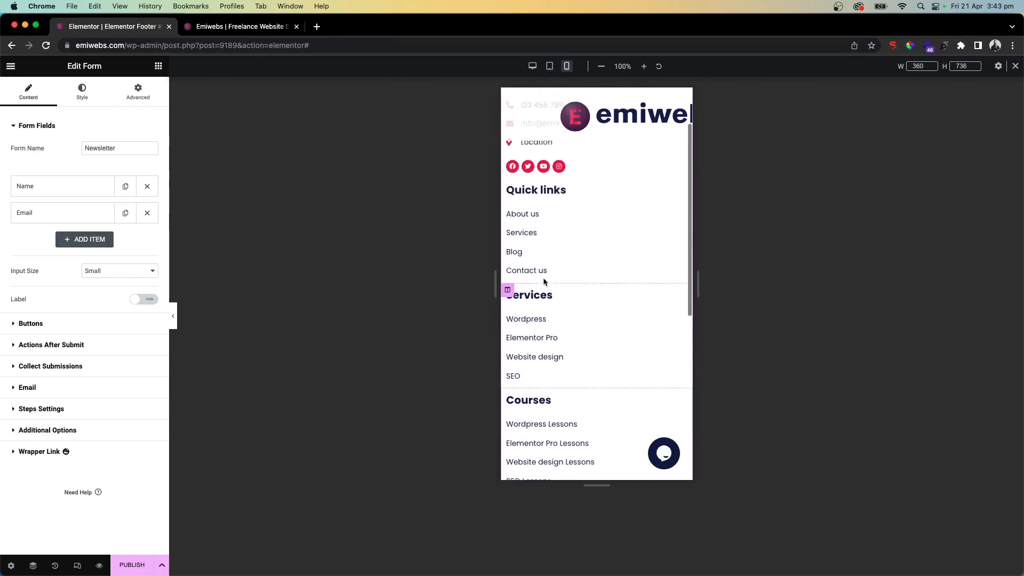
{"action": "scroll", "coordinate": [564, 174], "scroll_direction": "down", "scroll_amount": 3}
{"action": "scroll", "coordinate": [564, 176], "scroll_direction": "up", "scroll_amount": 3}
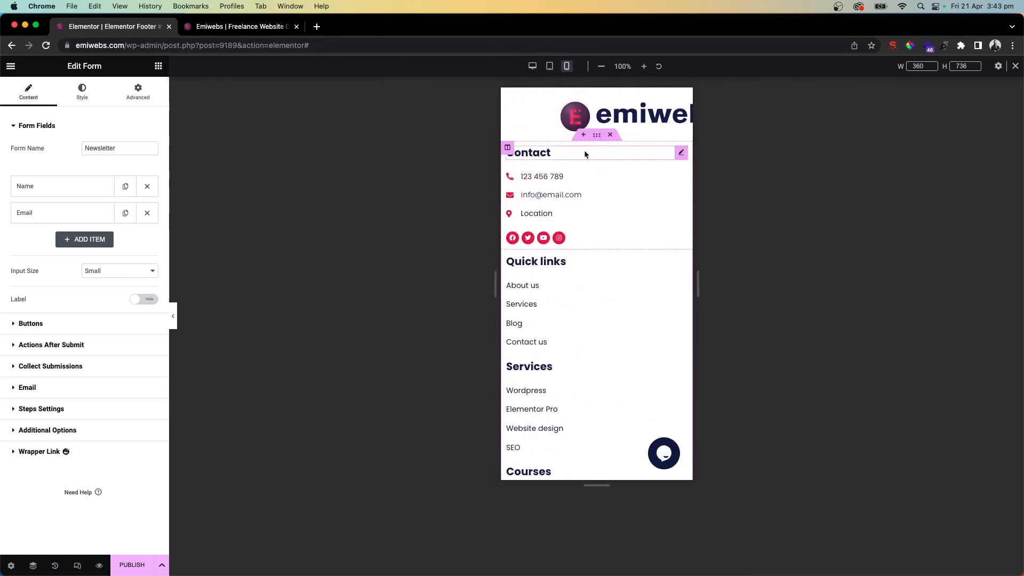
Set the column width of the Quick links and Services columns to 50% for the mobile view.
{"action": "left_click", "coordinate": [596, 136]}
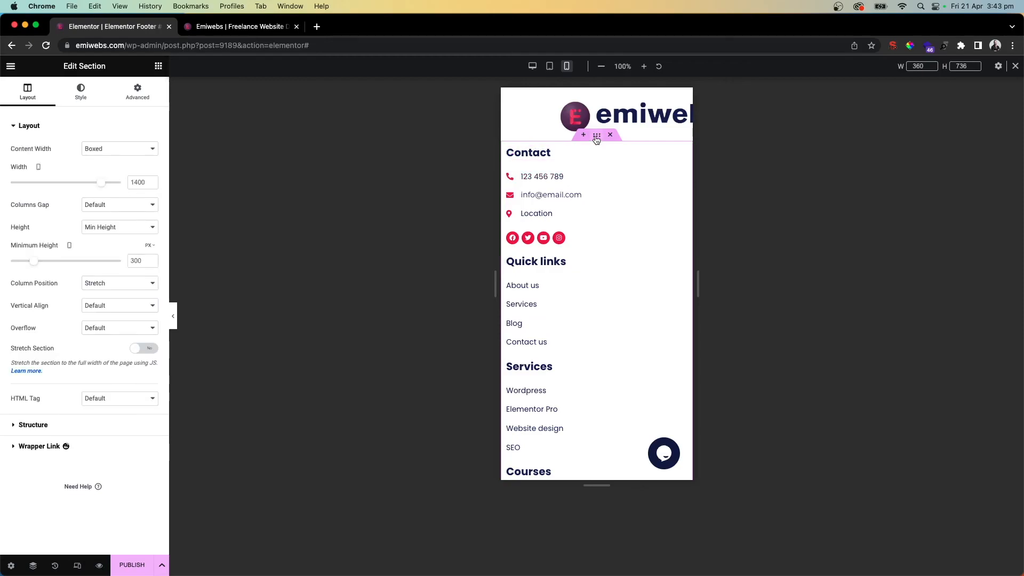
{"action": "left_click", "coordinate": [508, 257]}
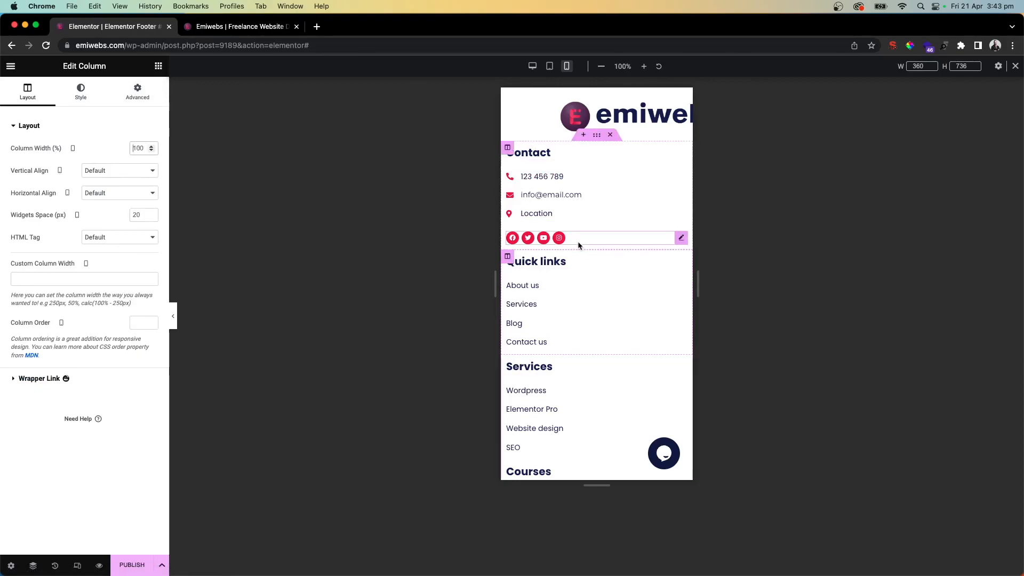
{"action": "type", "text": "50"}
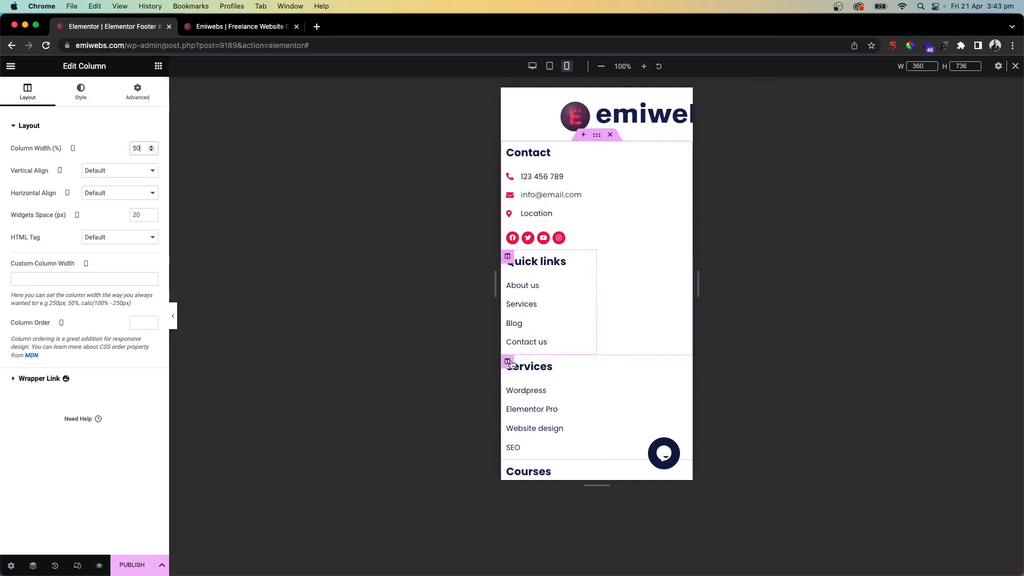
{"action": "key", "text": "super+z"}
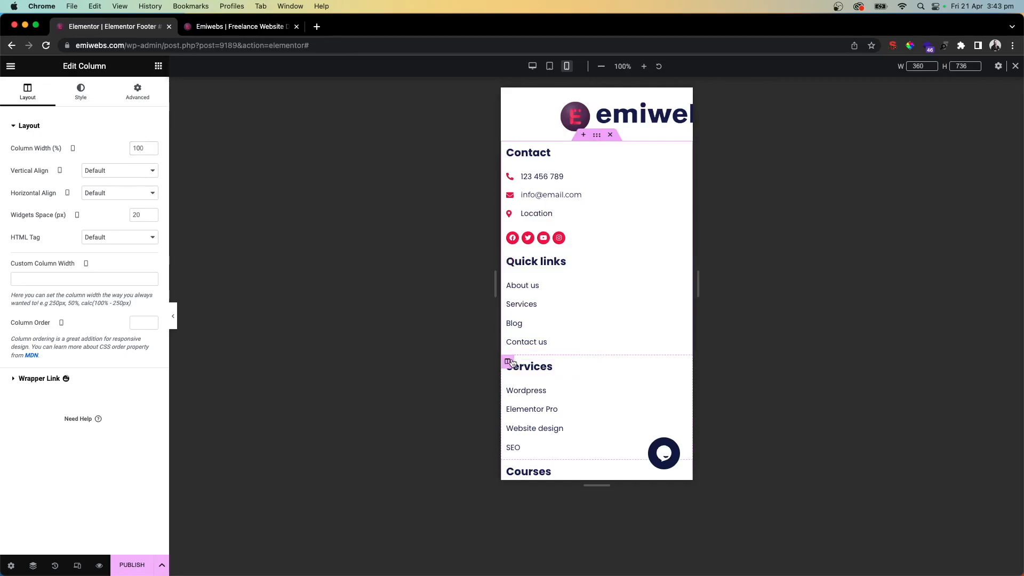
{"action": "left_click", "coordinate": [140, 148]}
{"action": "type", "text": "50"}
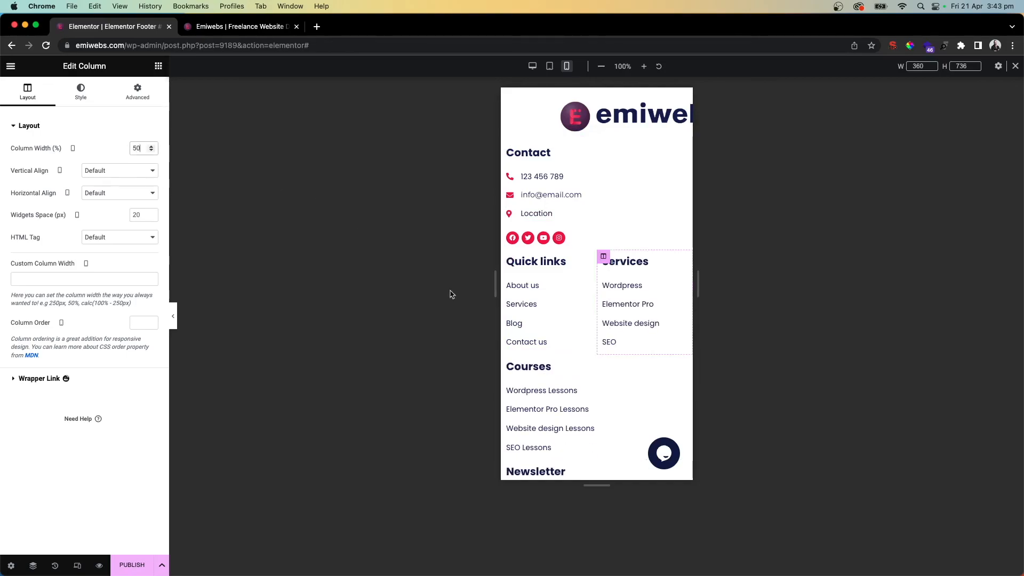
Set the column width of the Courses and Newsletter columns to 50% for the mobile view.
{"action": "left_click", "coordinate": [508, 365]}
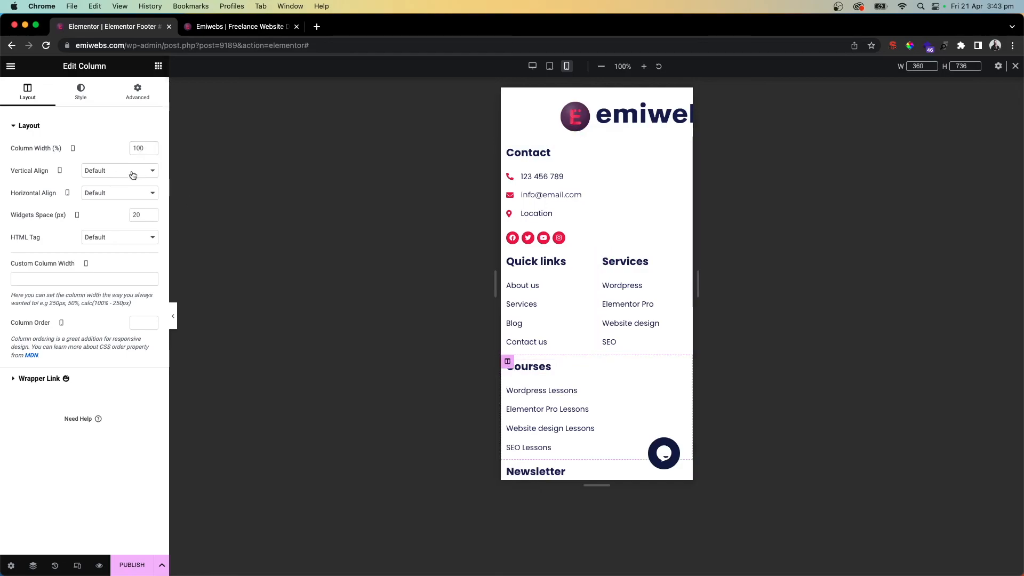
{"action": "left_click", "coordinate": [137, 148]}
{"action": "type", "text": "50"}
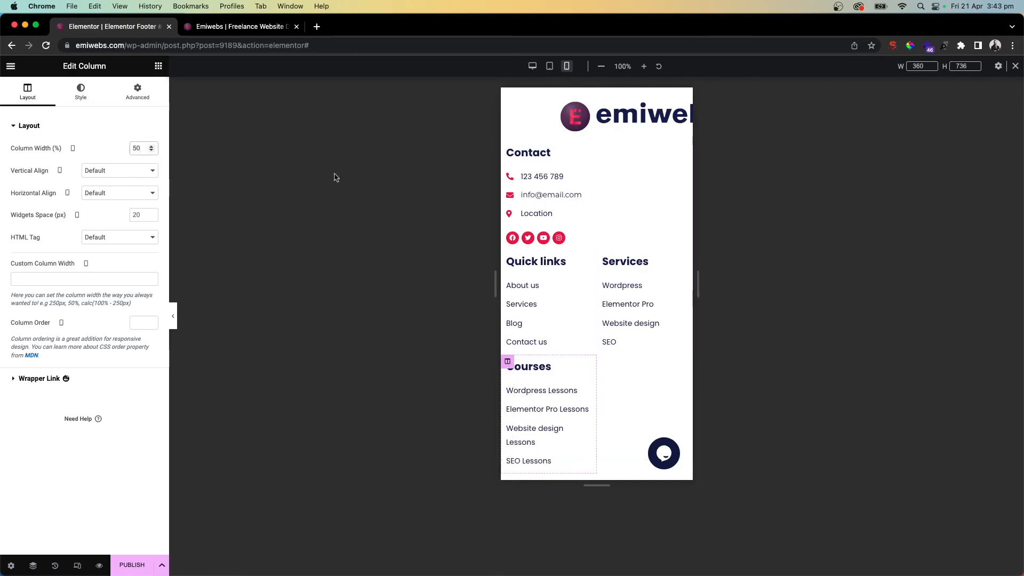
{"action": "scroll", "coordinate": [533, 267], "scroll_direction": "down", "scroll_amount": 3}
{"action": "left_click", "coordinate": [508, 323]}
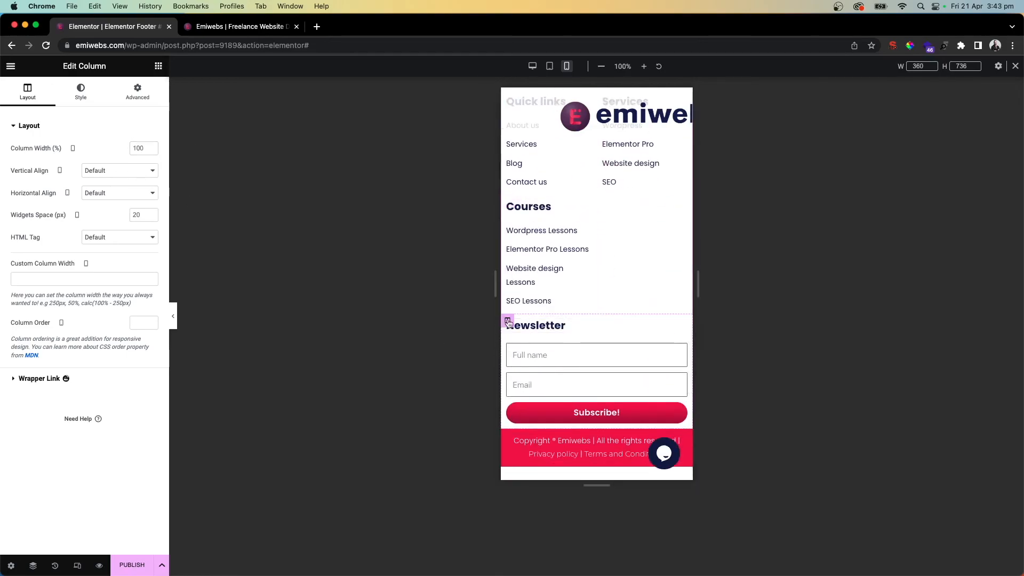
{"action": "left_click", "coordinate": [135, 148]}
{"action": "type", "text": "50"}
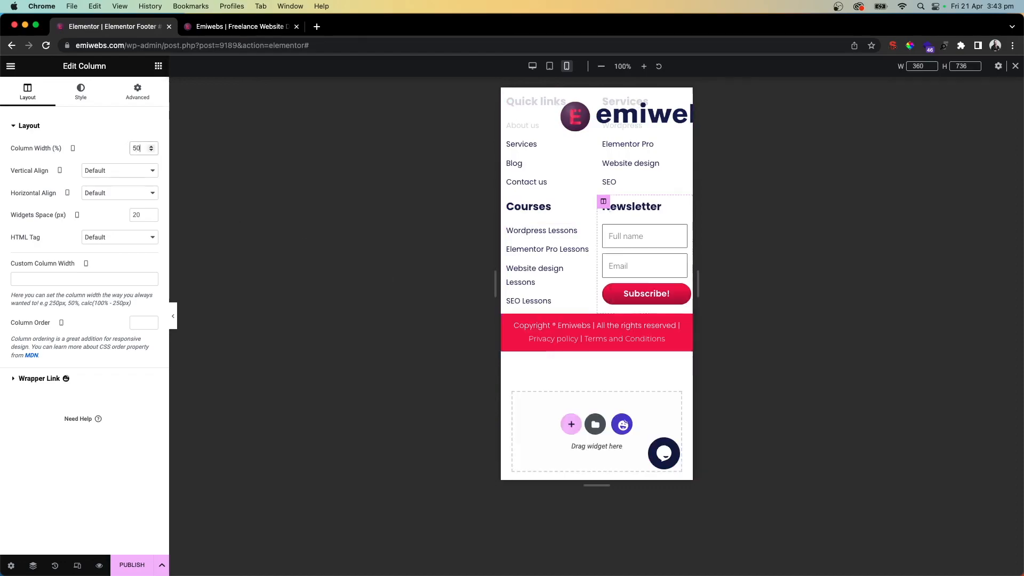
Reduce the copyright bar's text size to 12 px for the mobile view.
{"action": "scroll", "coordinate": [593, 234], "scroll_direction": "up", "scroll_amount": 2}
{"action": "scroll", "coordinate": [593, 235], "scroll_direction": "up", "scroll_amount": 2}
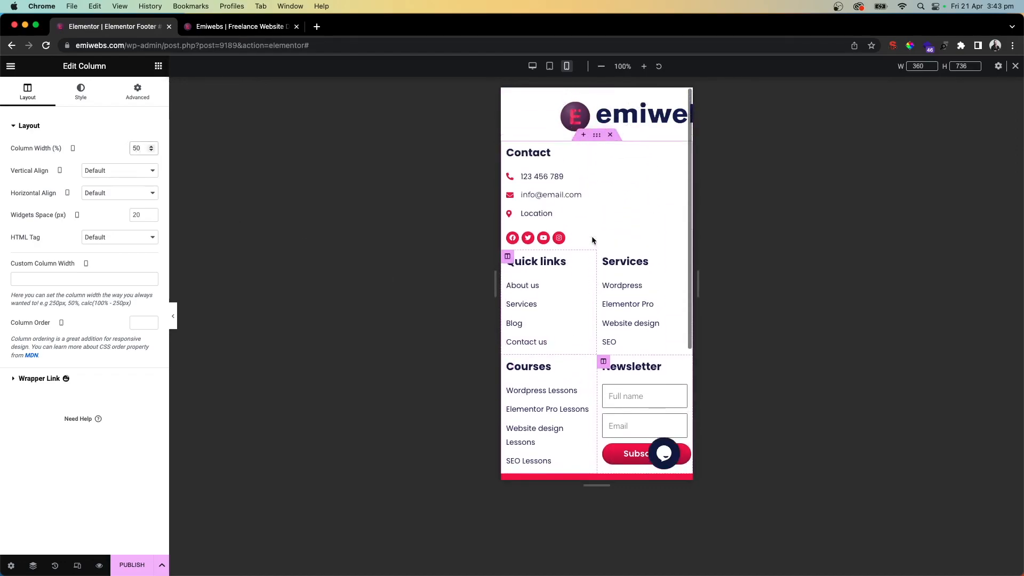
{"action": "scroll", "coordinate": [593, 290], "scroll_direction": "down", "scroll_amount": 5}
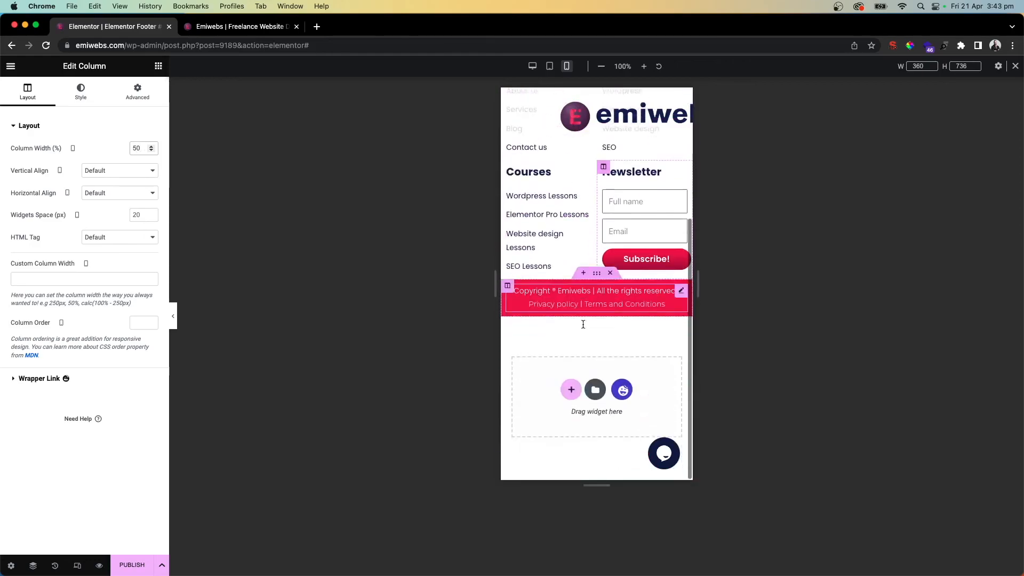
{"action": "scroll", "coordinate": [555, 342], "scroll_direction": "up", "scroll_amount": 4}
{"action": "left_click", "coordinate": [545, 354]}
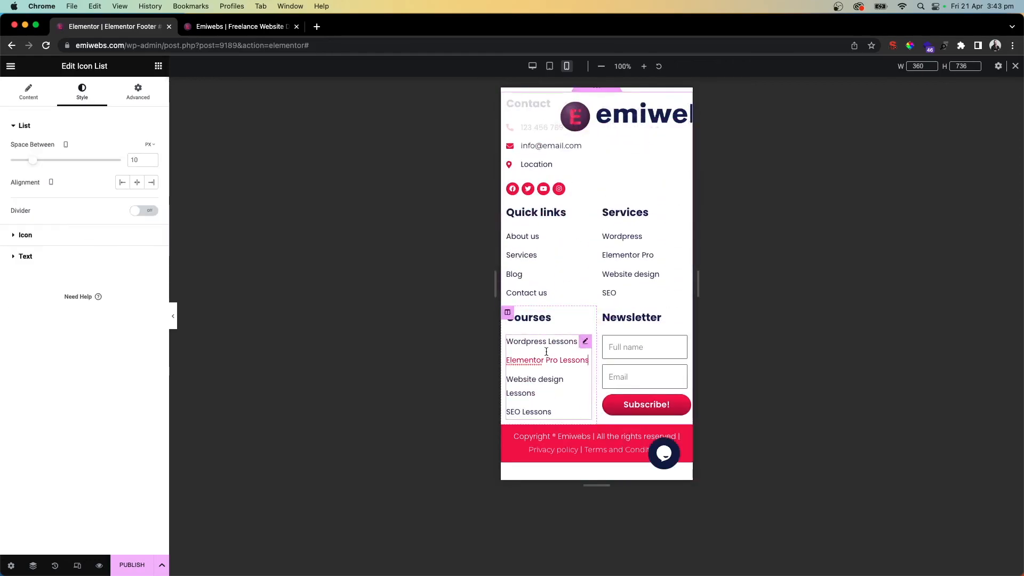
{"action": "scroll", "coordinate": [648, 333], "scroll_direction": "up", "scroll_amount": 1}
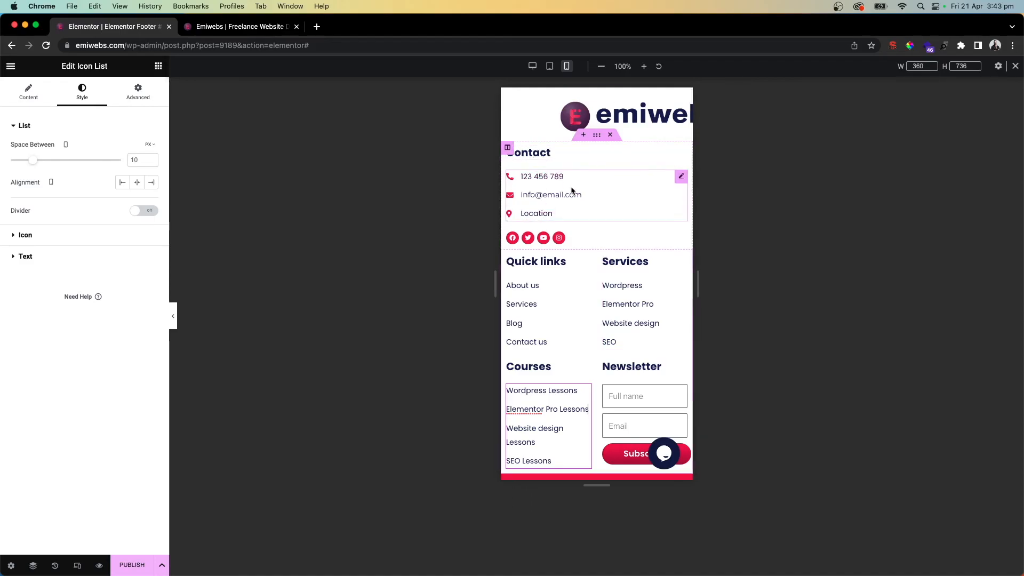
{"action": "scroll", "coordinate": [563, 205], "scroll_direction": "down", "scroll_amount": 4}
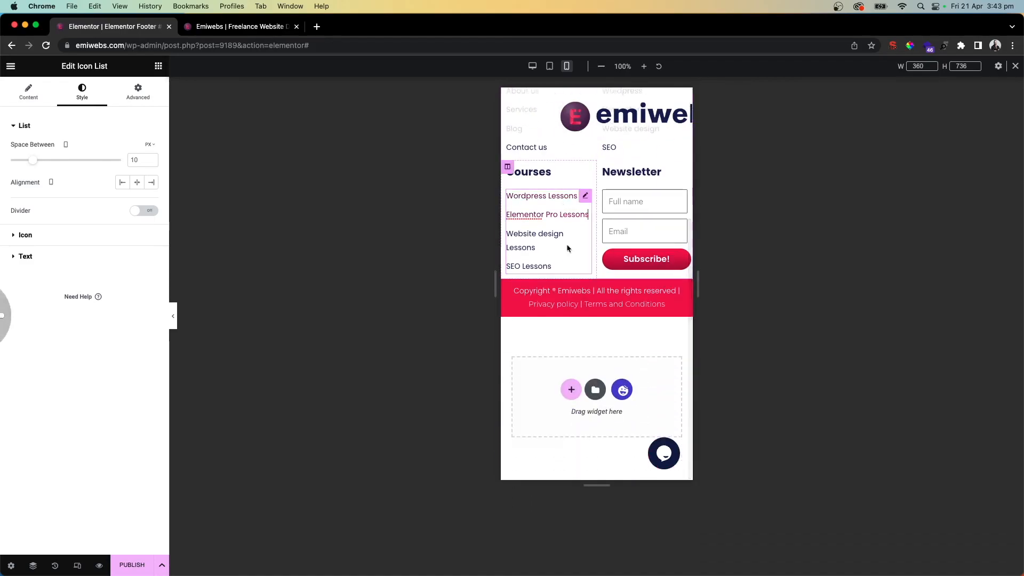
{"action": "left_click", "coordinate": [661, 304]}
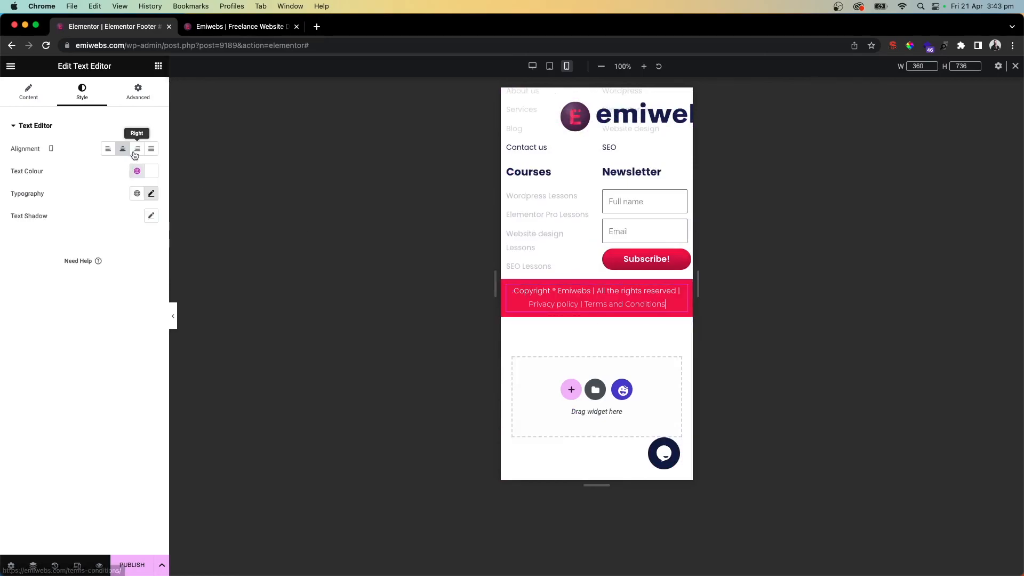
{"action": "left_click", "coordinate": [151, 194]}
{"action": "left_click_drag", "start_coordinate": [25, 278], "coordinate": [24, 279]}
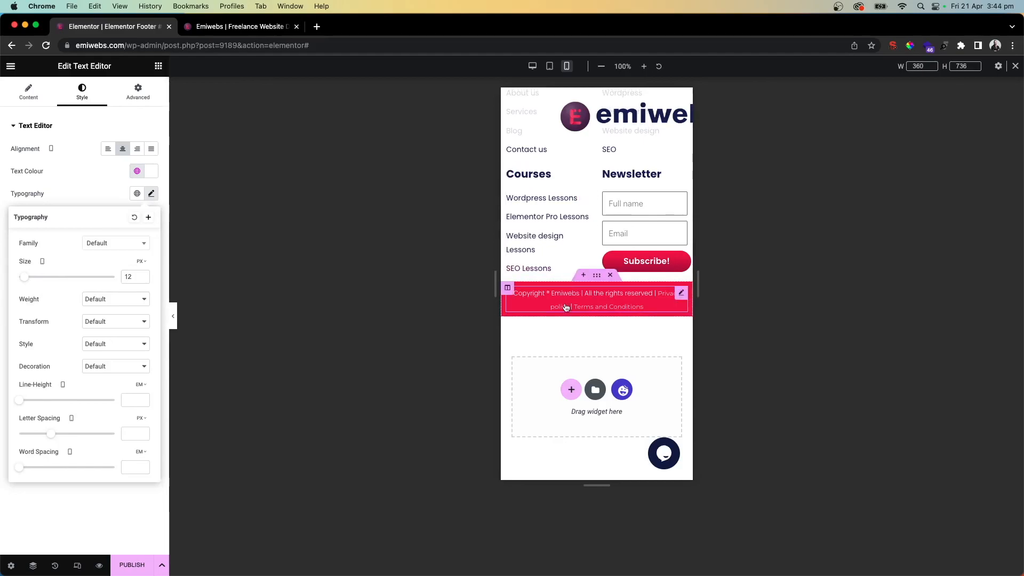
{"action": "left_click", "coordinate": [603, 310]}
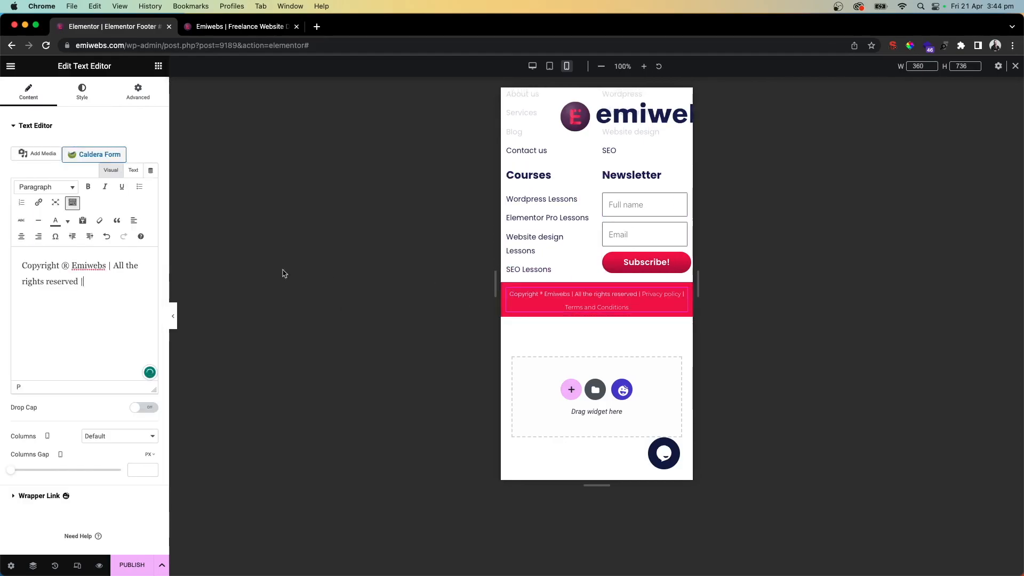
Enlarge the social icons in the Contact column to 16 px for the mobile view.
{"action": "scroll", "coordinate": [554, 291], "scroll_direction": "up", "scroll_amount": 5}
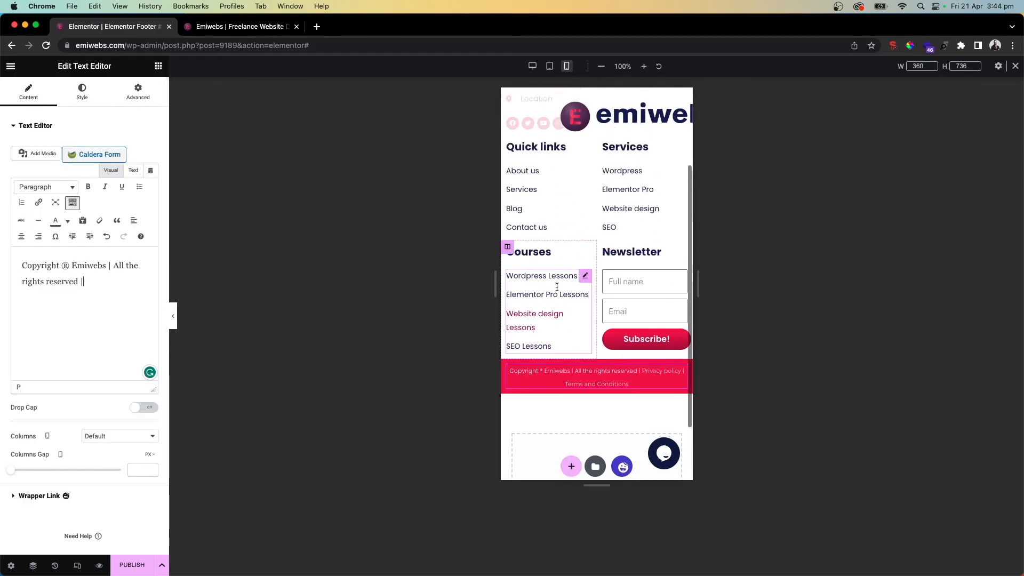
{"action": "scroll", "coordinate": [558, 291], "scroll_direction": "up", "scroll_amount": 1}
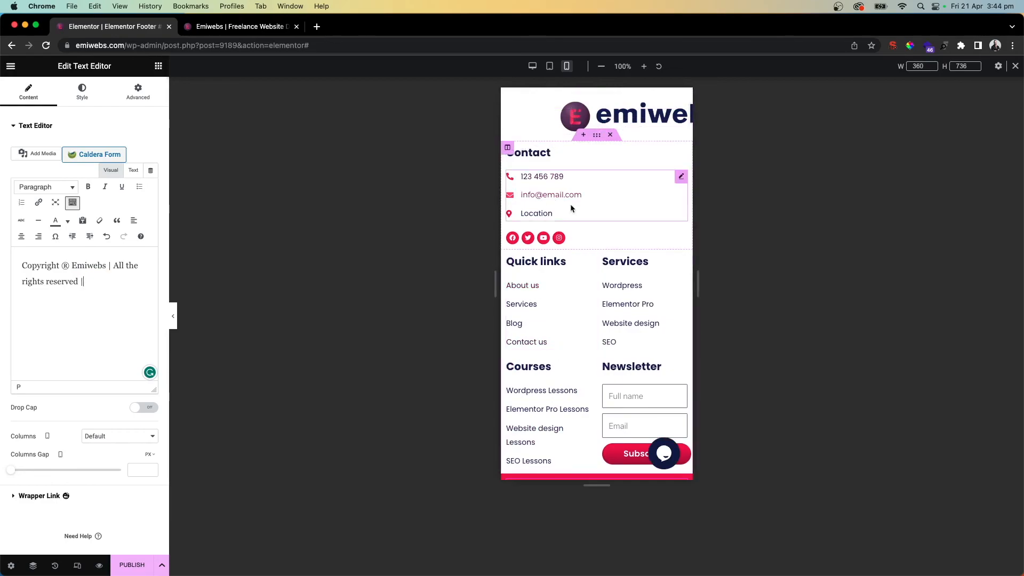
{"action": "scroll", "coordinate": [585, 314], "scroll_direction": "down", "scroll_amount": 3}
{"action": "scroll", "coordinate": [554, 312], "scroll_direction": "up", "scroll_amount": 3}
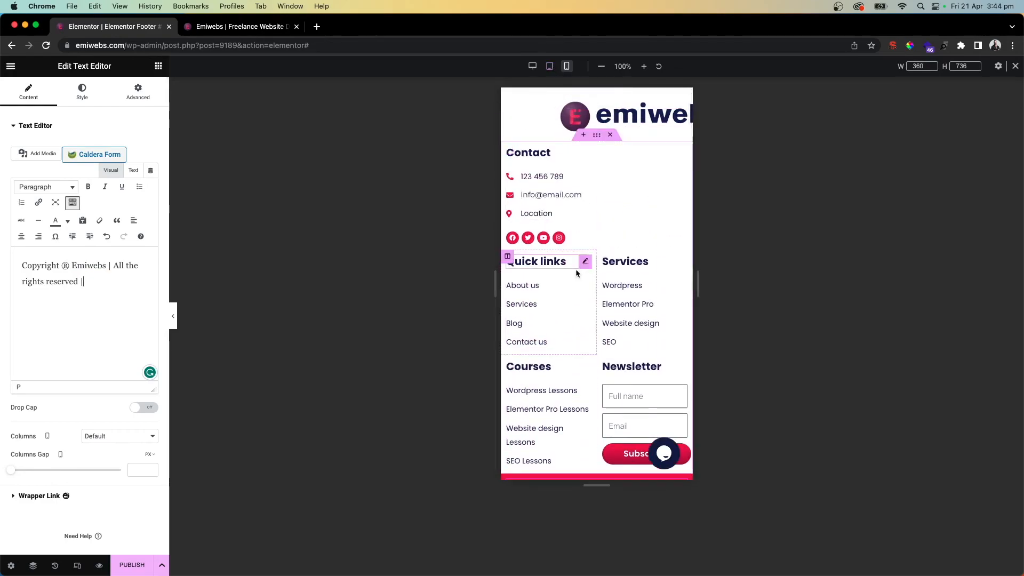
{"action": "scroll", "coordinate": [511, 295], "scroll_direction": "down", "scroll_amount": 1}
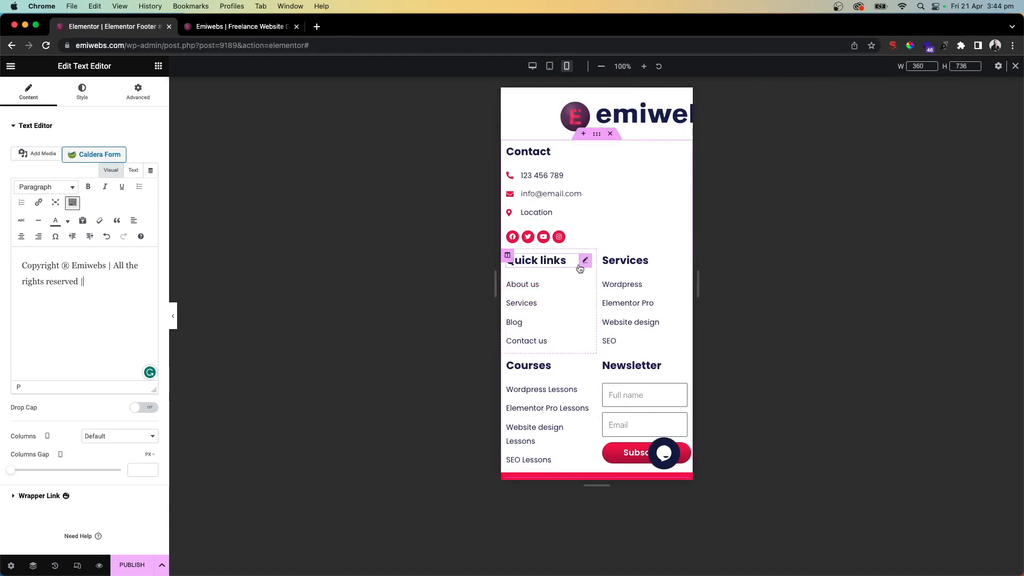
{"action": "left_click", "coordinate": [569, 238]}
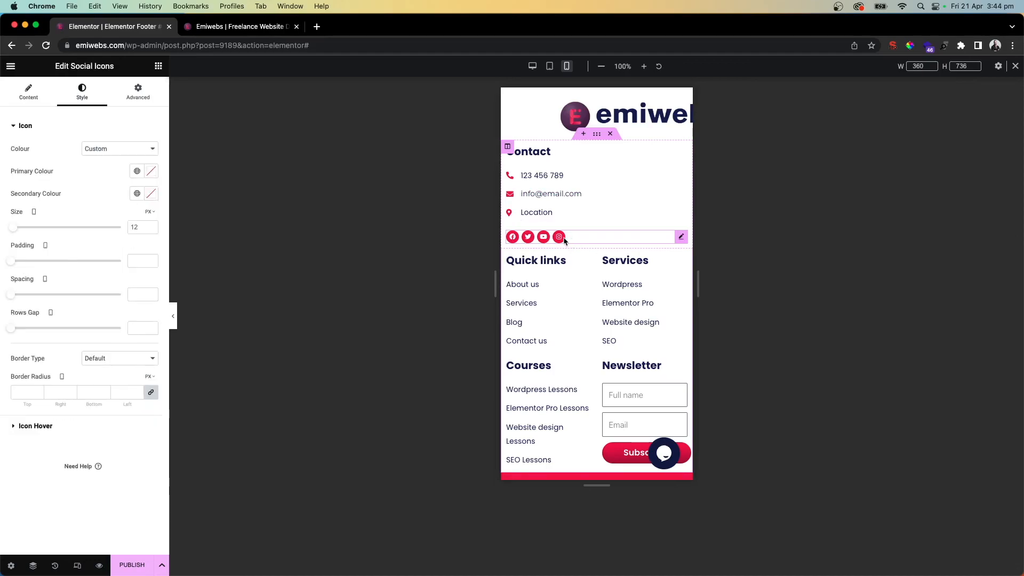
{"action": "left_click_drag", "start_coordinate": [16, 228], "coordinate": [18, 227]}
{"action": "left_click", "coordinate": [152, 230]}
{"action": "left_click", "coordinate": [151, 230]}
{"action": "left_click", "coordinate": [152, 230]}
{"action": "left_click", "coordinate": [152, 230]}
{"action": "left_click", "coordinate": [152, 230]}
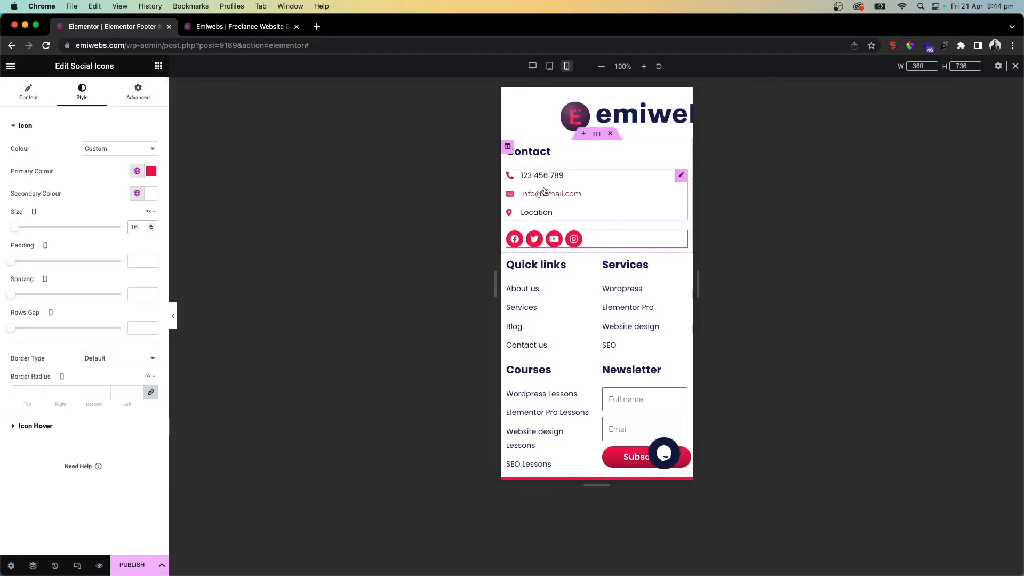
Look over the mobile footer, switch to the desktop view and preview the footer at full width before returning to editing.
{"action": "left_click", "coordinate": [561, 153]}
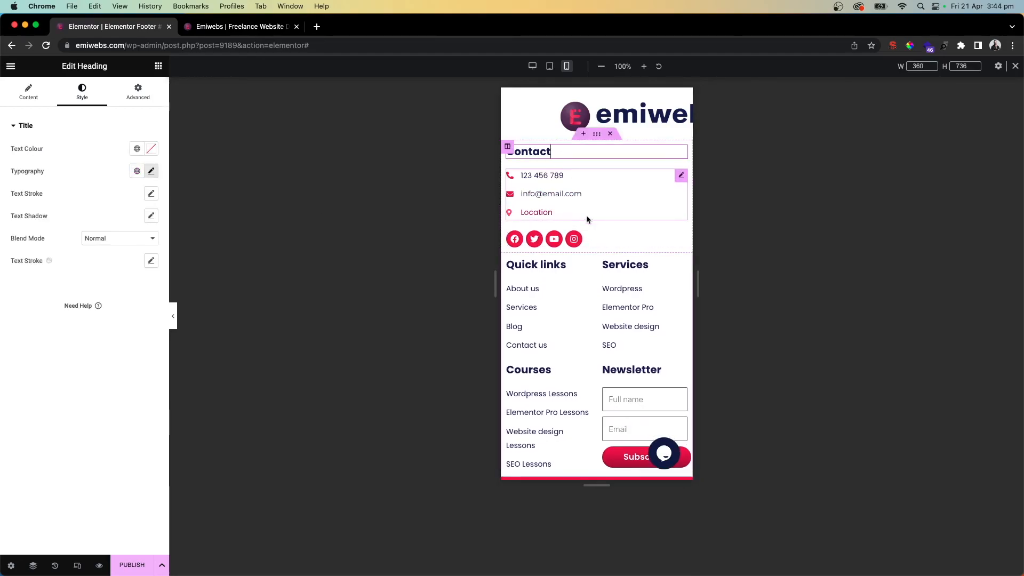
{"action": "scroll", "coordinate": [594, 217], "scroll_direction": "down", "scroll_amount": 5}
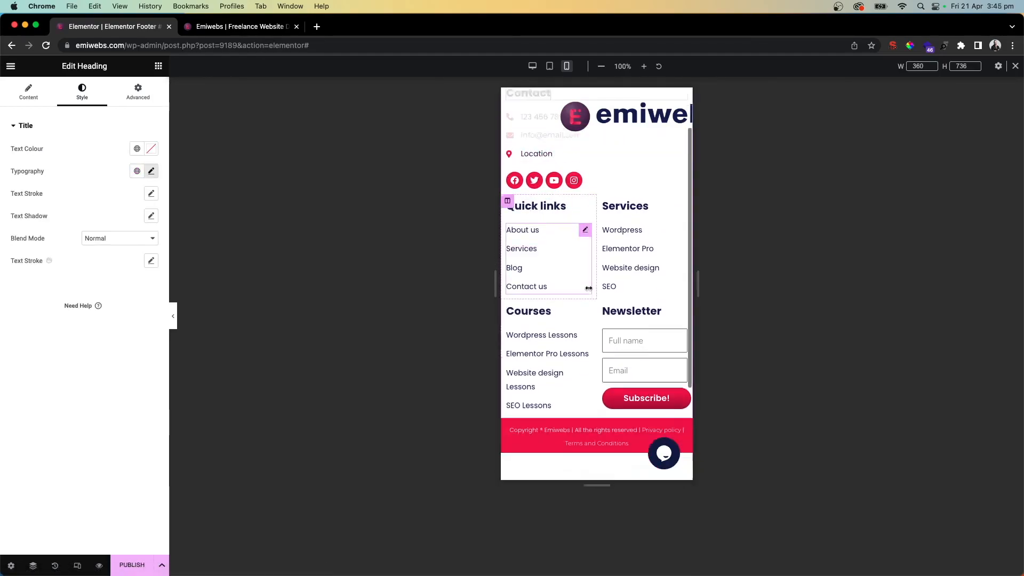
{"action": "scroll", "coordinate": [600, 203], "scroll_direction": "up", "scroll_amount": 5}
{"action": "left_click", "coordinate": [532, 66]}
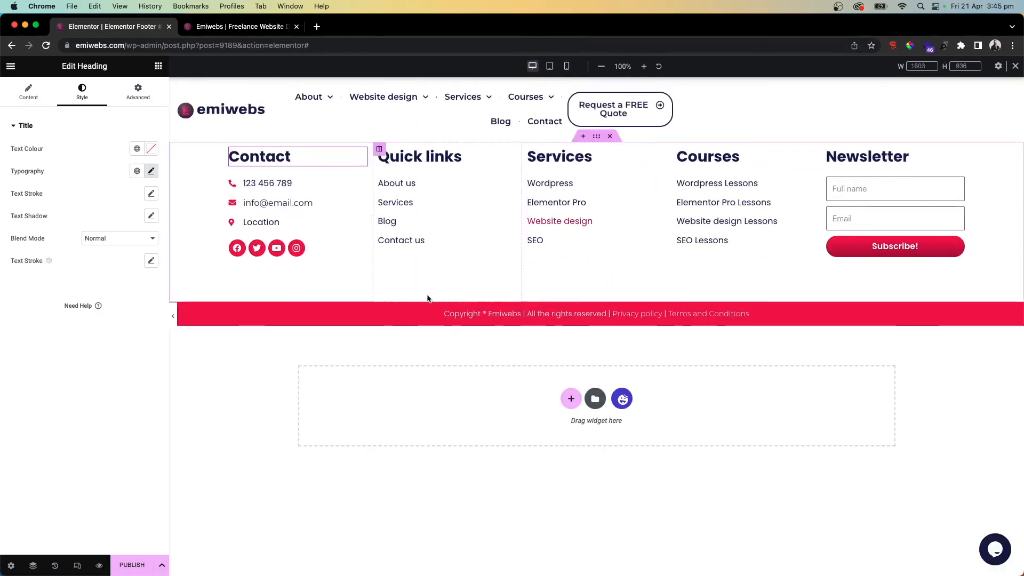
{"action": "left_click", "coordinate": [173, 316]}
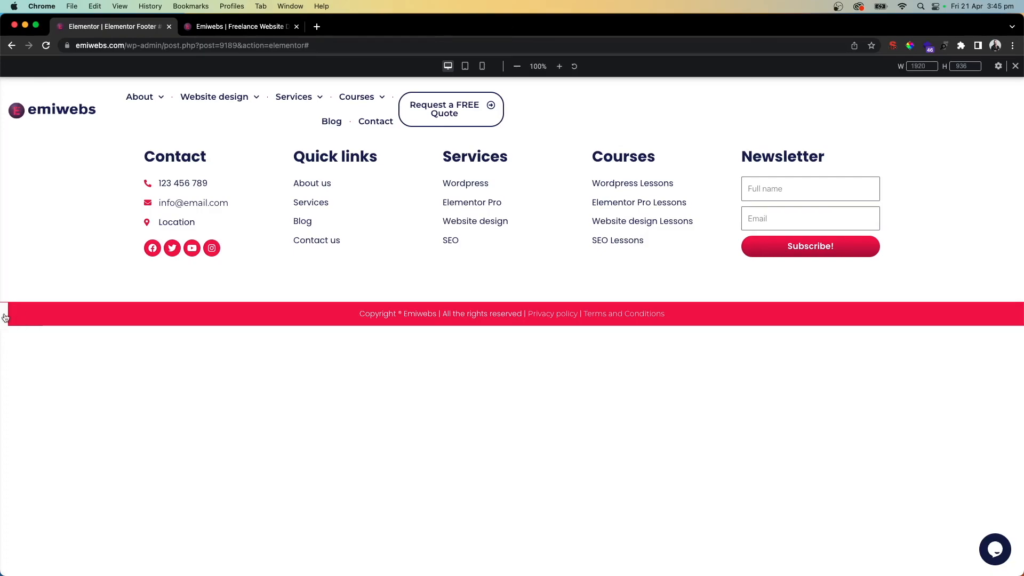
{"action": "left_click", "coordinate": [4, 315]}
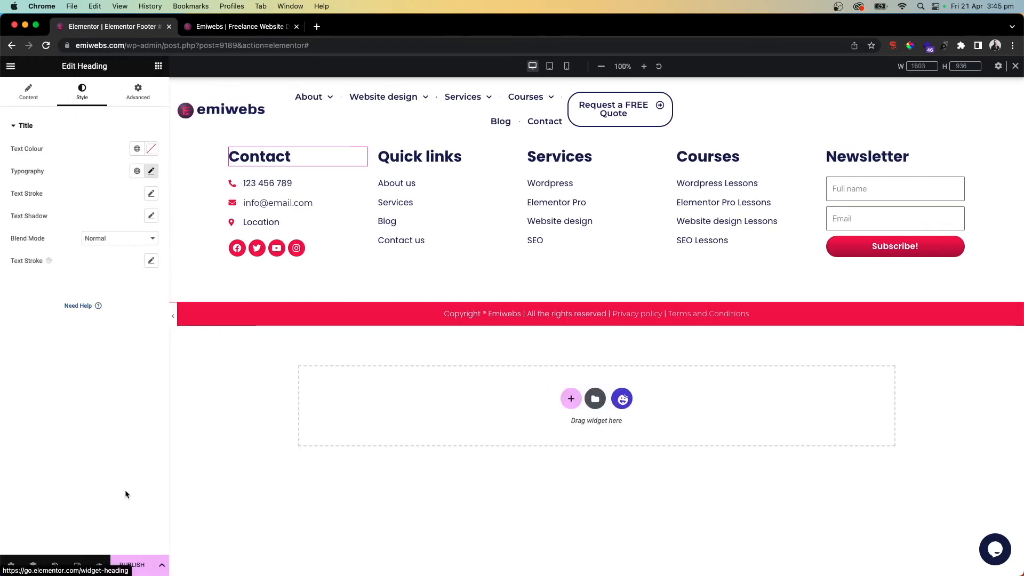
Start publishing the footer and add display conditions including the entire site and all singular pages.
{"action": "left_click", "coordinate": [133, 568]}
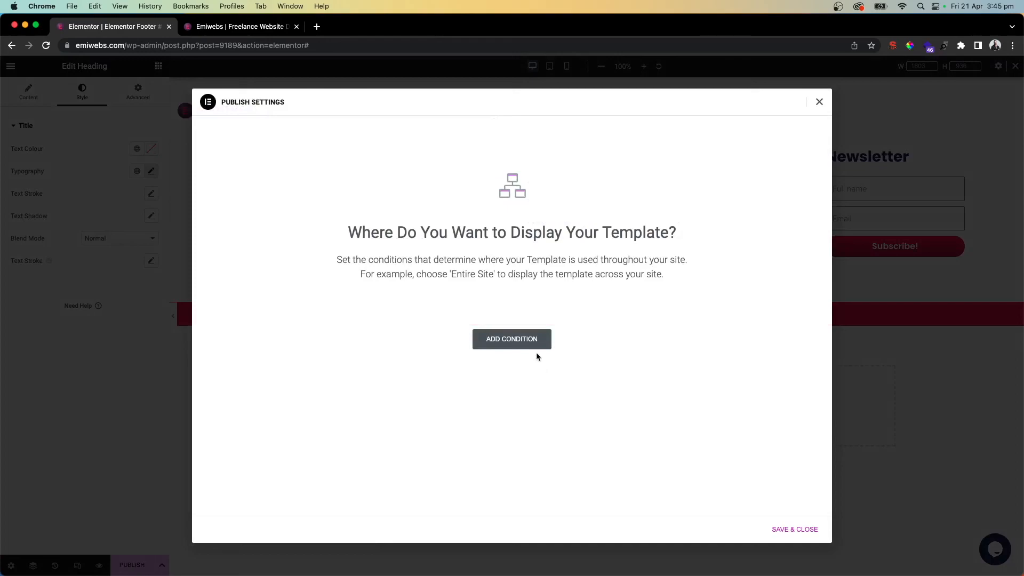
{"action": "left_click", "coordinate": [530, 342]}
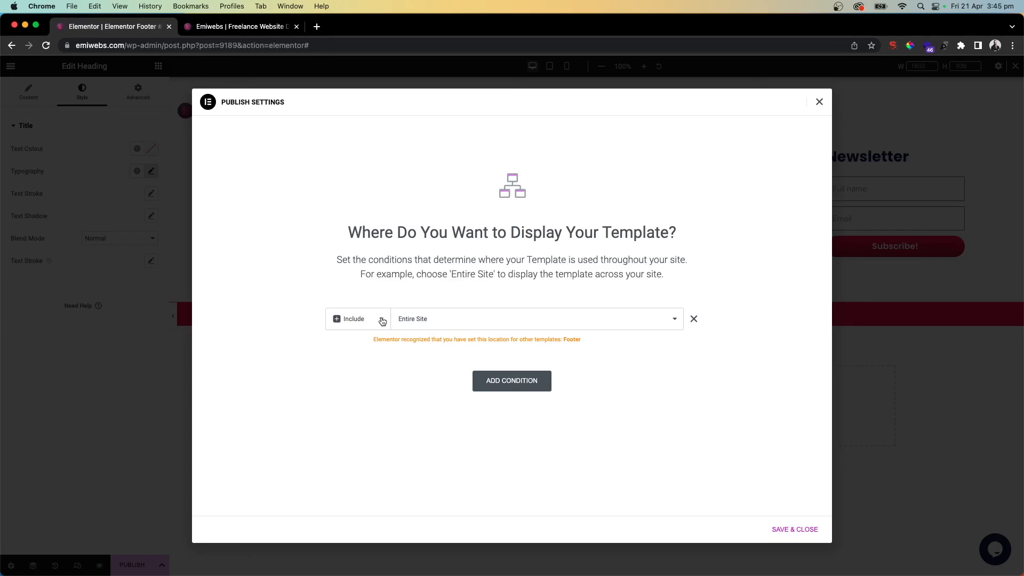
{"action": "left_click", "coordinate": [506, 380]}
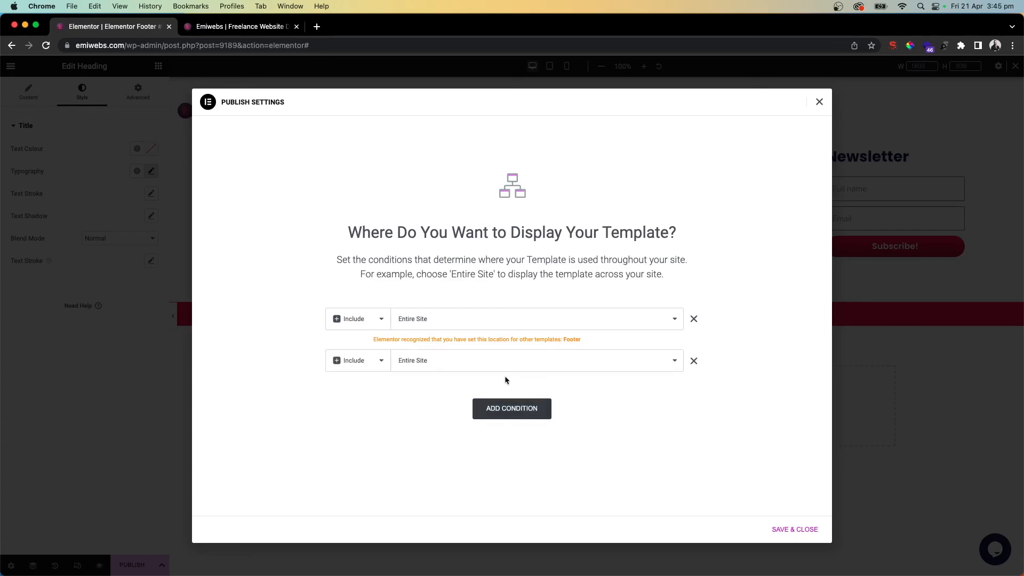
{"action": "left_click", "coordinate": [389, 367]}
{"action": "left_click", "coordinate": [441, 362]}
{"action": "left_click", "coordinate": [442, 362]}
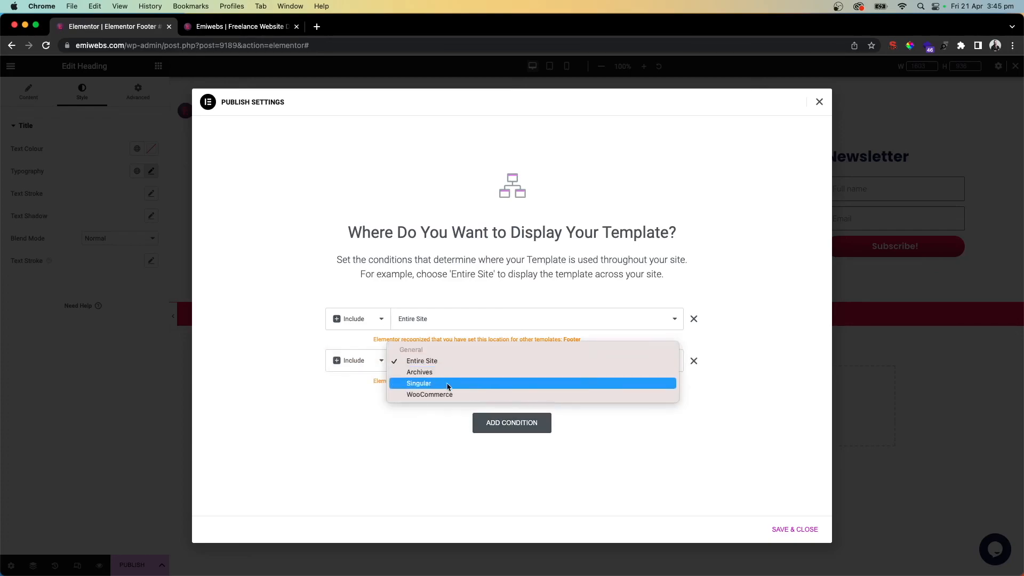
{"action": "left_click", "coordinate": [442, 384]}
{"action": "left_click", "coordinate": [572, 366]}
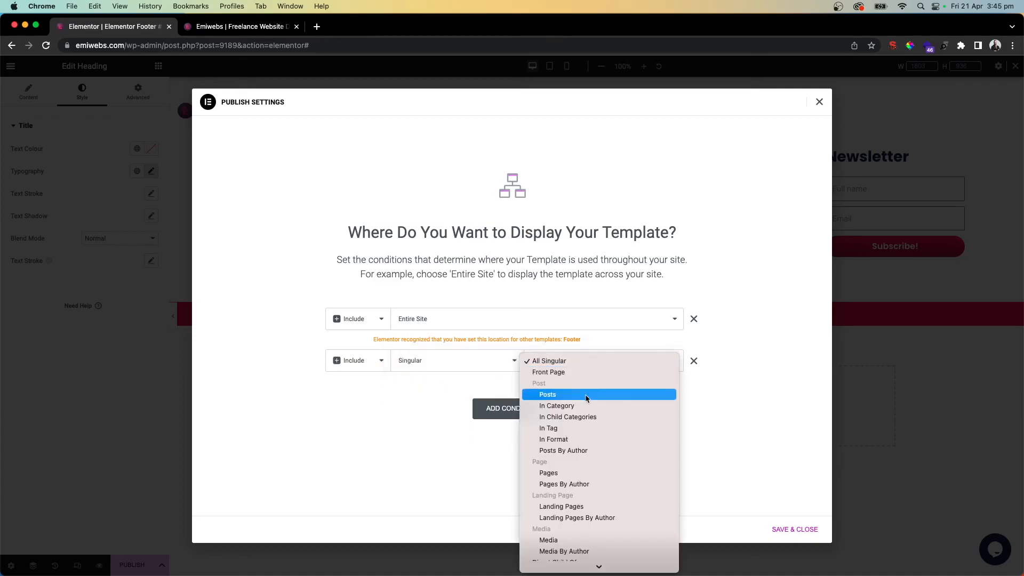
{"action": "scroll", "coordinate": [573, 426], "scroll_direction": "down", "scroll_amount": 3}
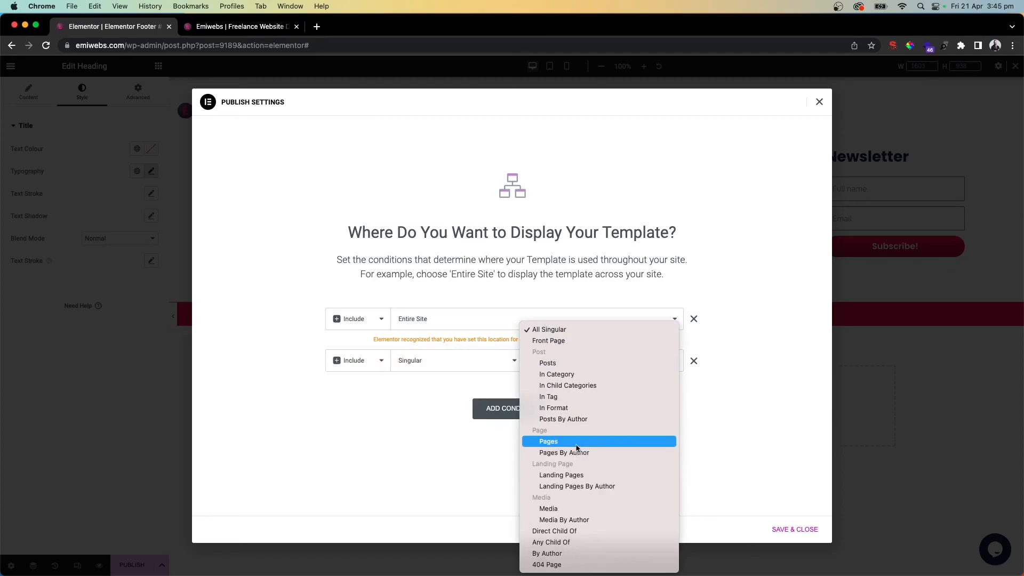
{"action": "left_click", "coordinate": [576, 443]}
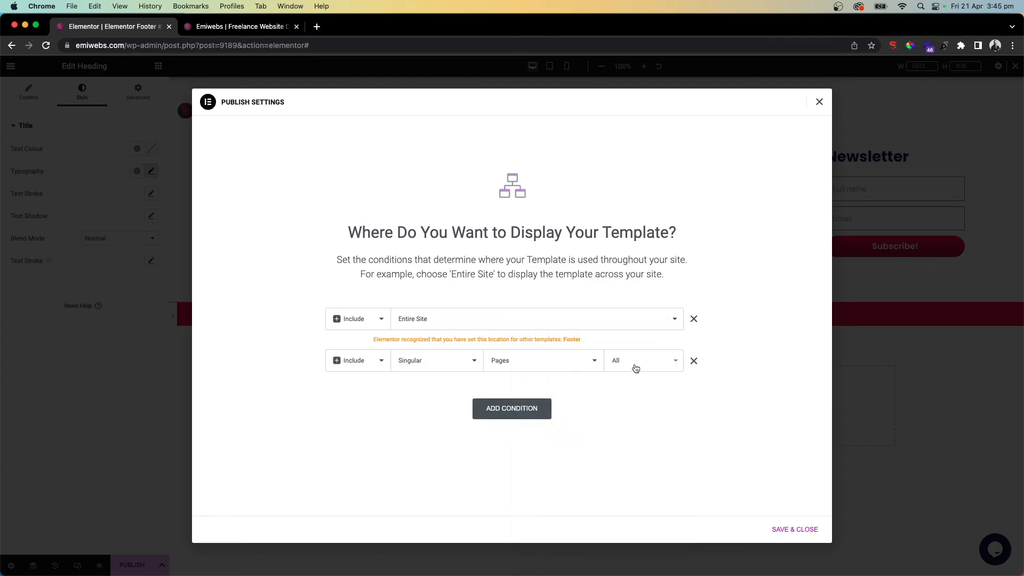
Check the include and exclude options of the entire-site condition and close the publish settings without saving.
{"action": "left_click", "coordinate": [372, 322]}
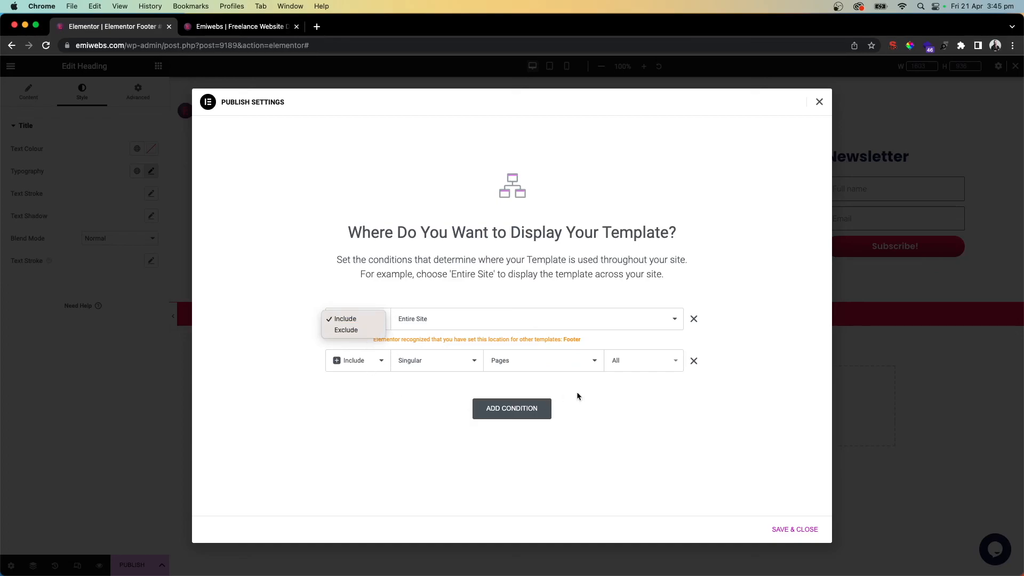
{"action": "left_click", "coordinate": [641, 406]}
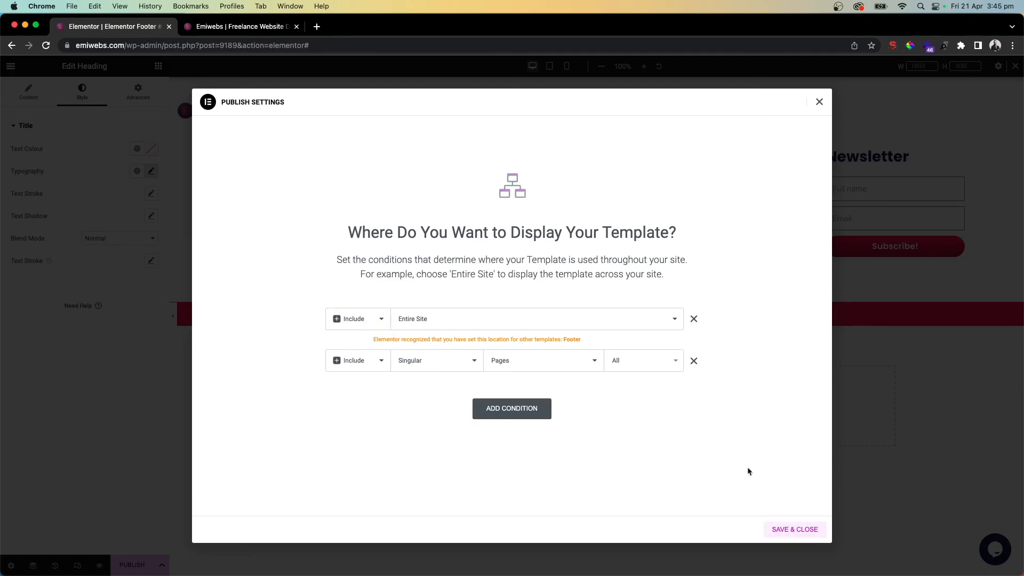
{"action": "left_click", "coordinate": [819, 102]}
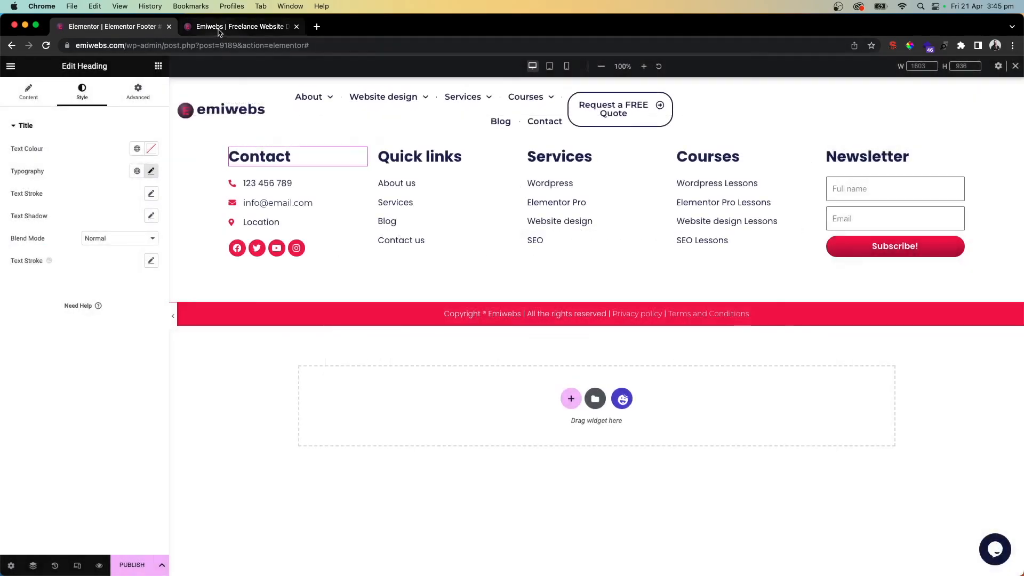
Switch to the live Emiwebs website to view its existing footer.
{"action": "left_click", "coordinate": [240, 26]}
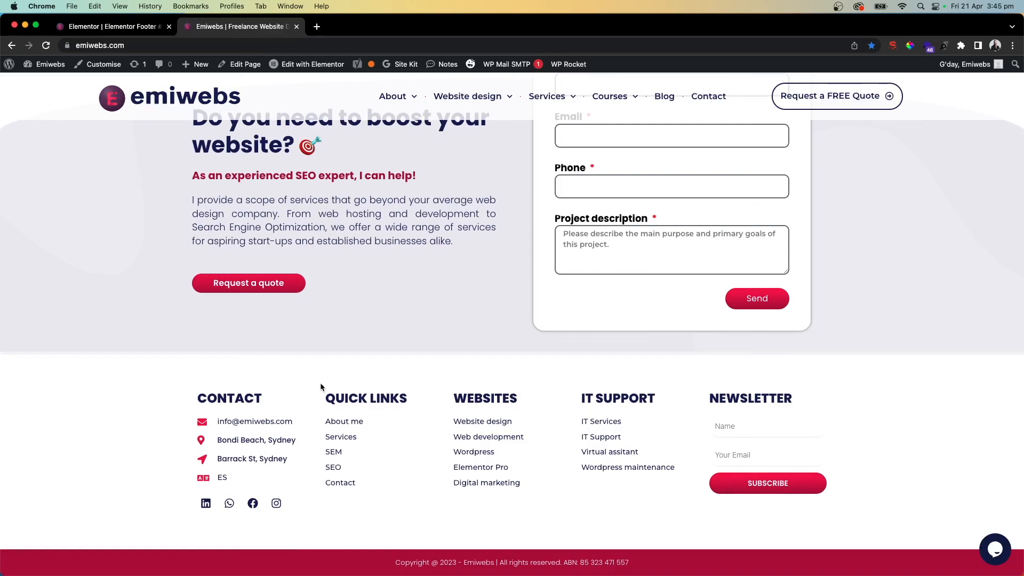